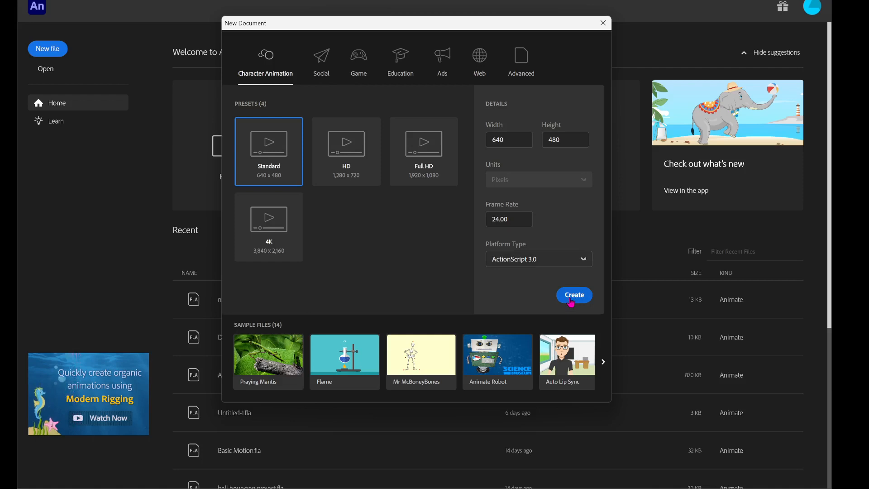
Create a Standard 640 x 480 ActionScript 3.0 document at 24 fps and add four new layers to the timeline.
left_click(572, 300)
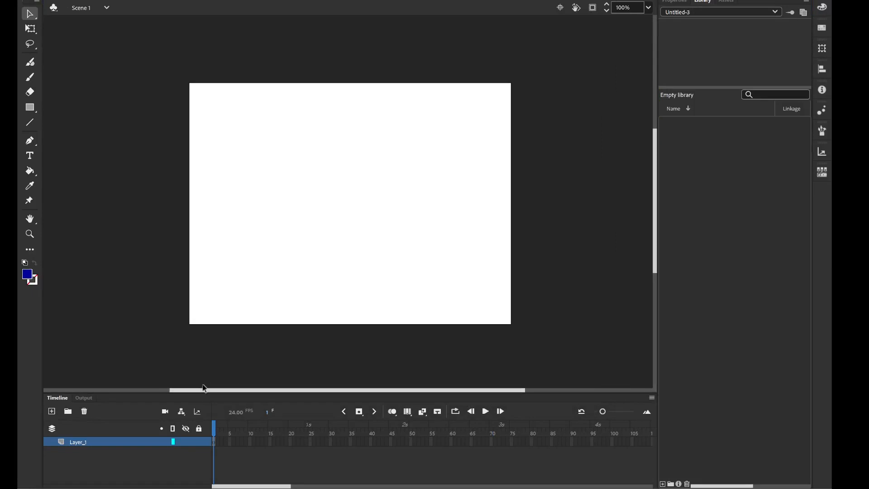
left_click_drag(148, 394, 164, 349)
left_click(51, 366)
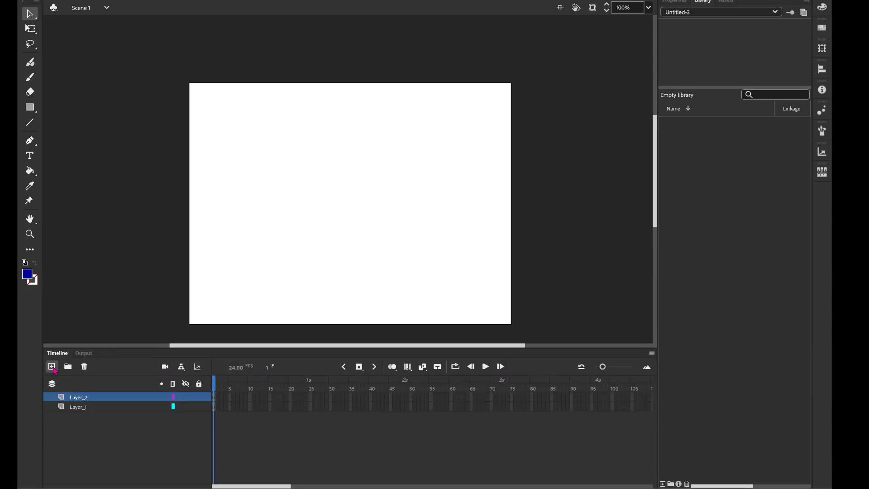
left_click(52, 366)
left_click(52, 366)
left_click(52, 366)
Rename the lowest layer, Layer_1, as background_stage.
left_click(71, 436)
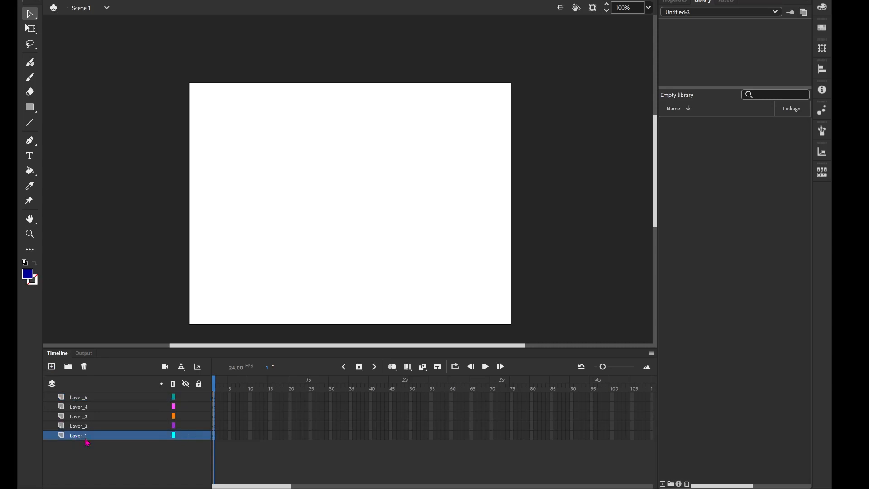
double_click(87, 438)
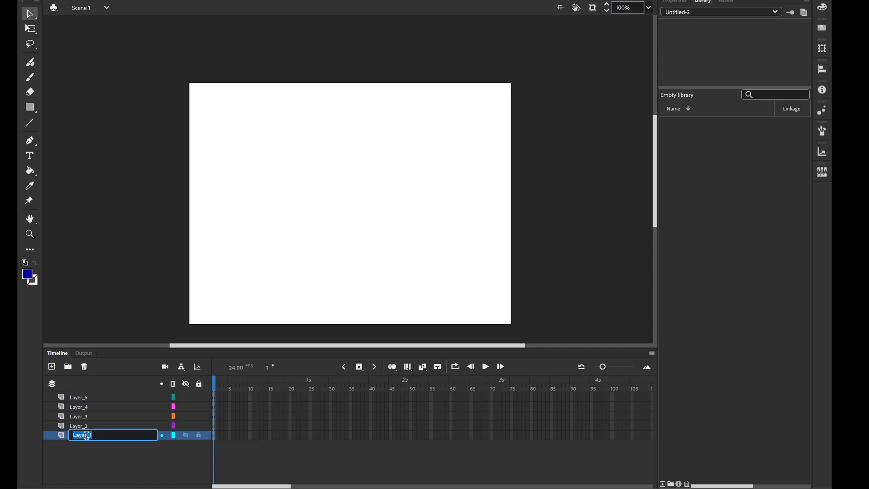
type("backgroun")
type("d_ sta")
type("_stage")
key("Return")
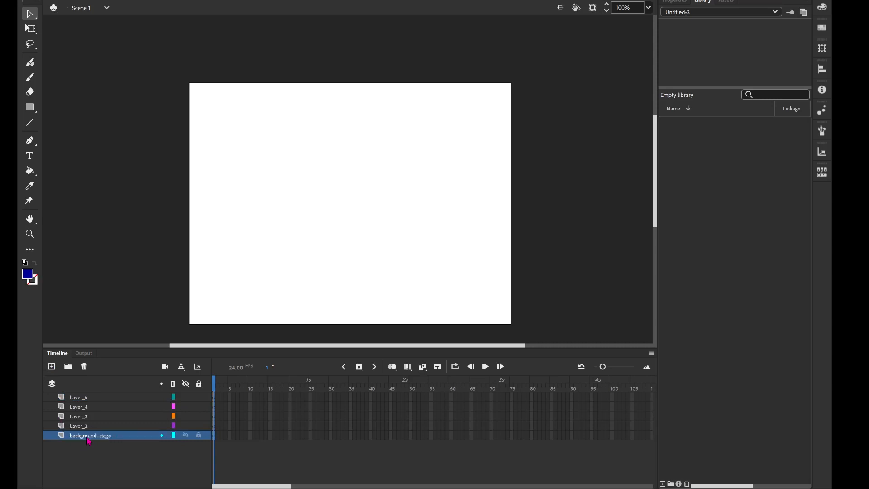
Set the document's stage color to purple #9966FF.
left_click(674, 2)
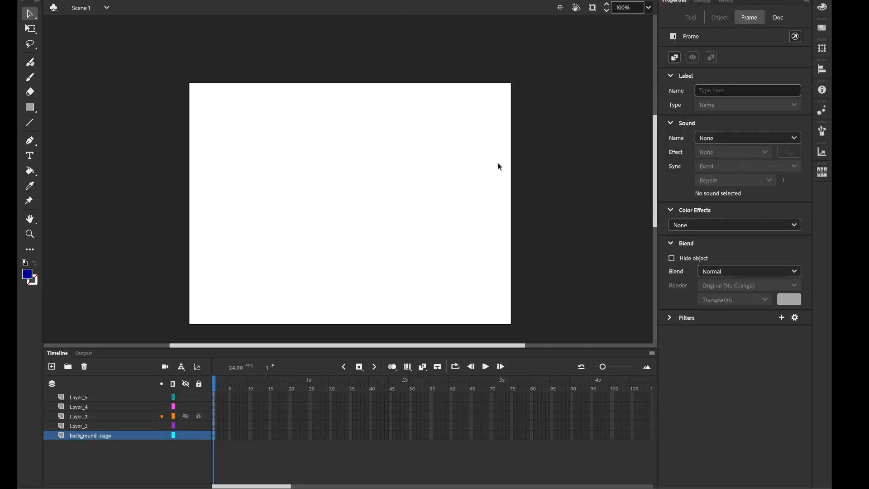
left_click(310, 218)
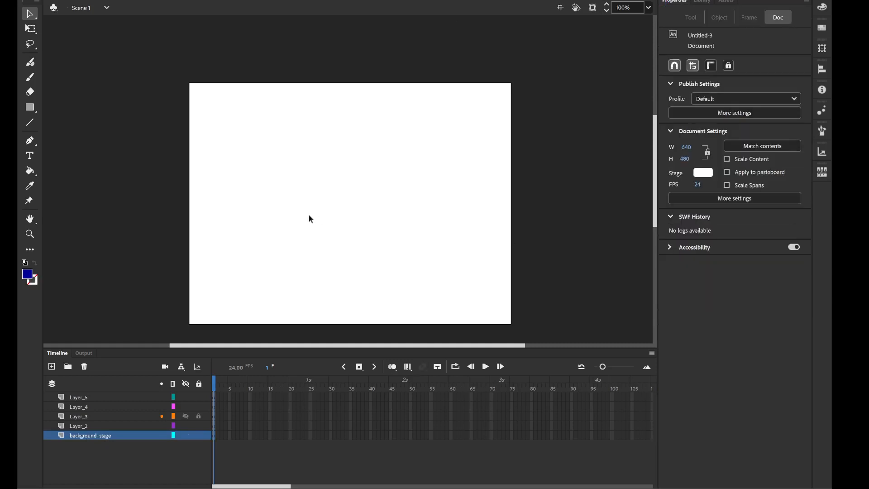
left_click(703, 172)
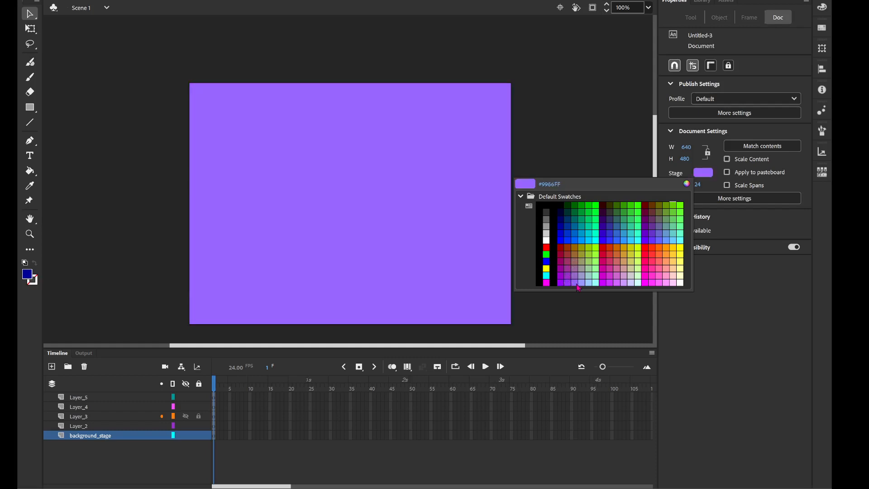
left_click(579, 286)
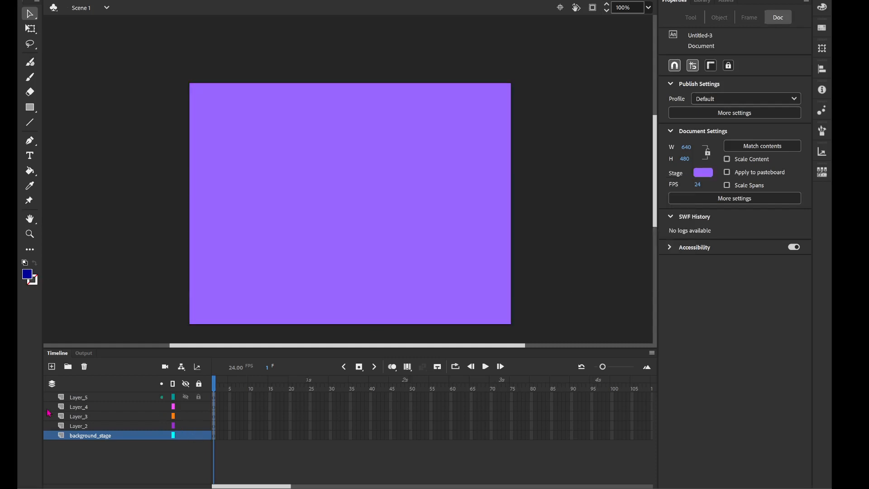
Rename Layer_2 as horizon.
double_click(83, 425)
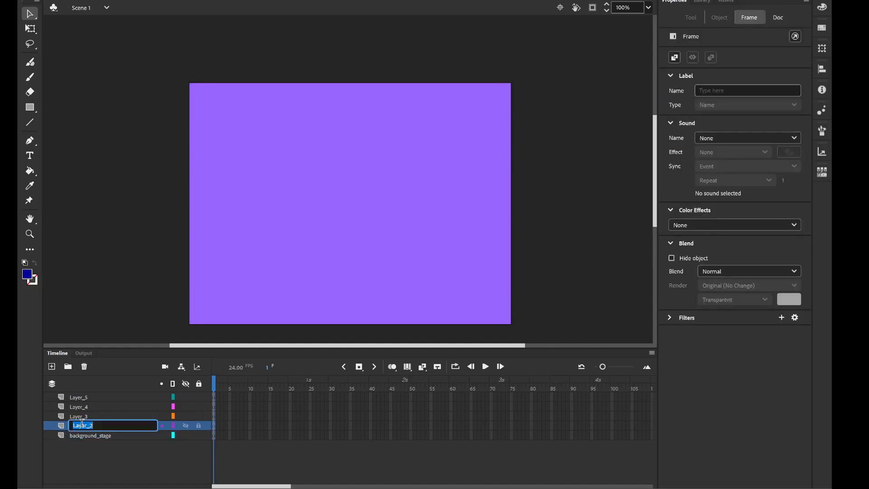
type("horizon")
key("Return")
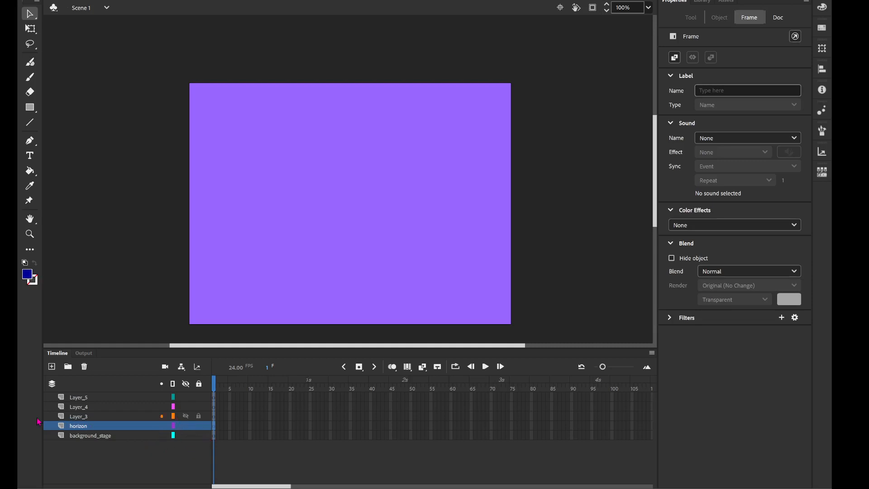
left_click(31, 108)
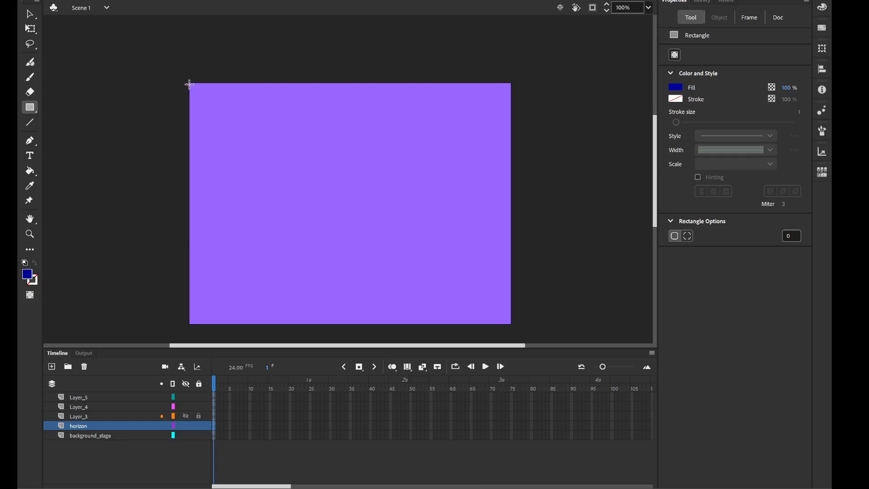
left_click_drag(189, 84, 512, 326)
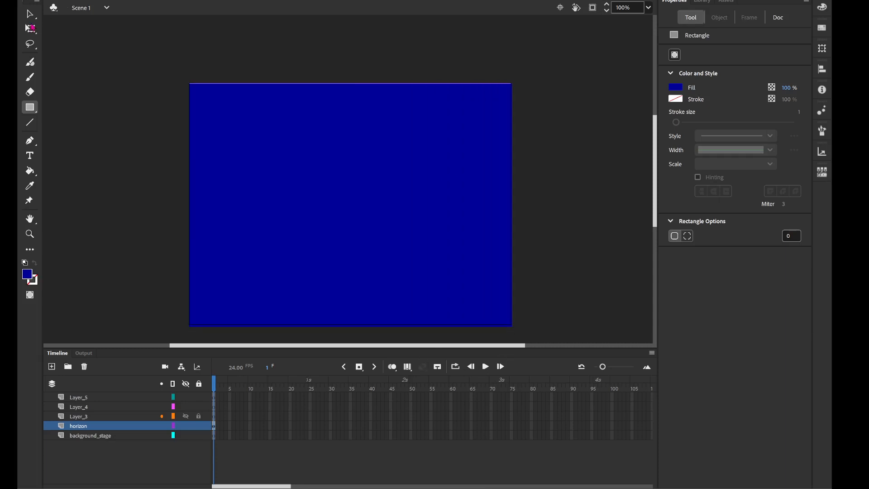
left_click(30, 14)
left_click(288, 166)
key("Up")
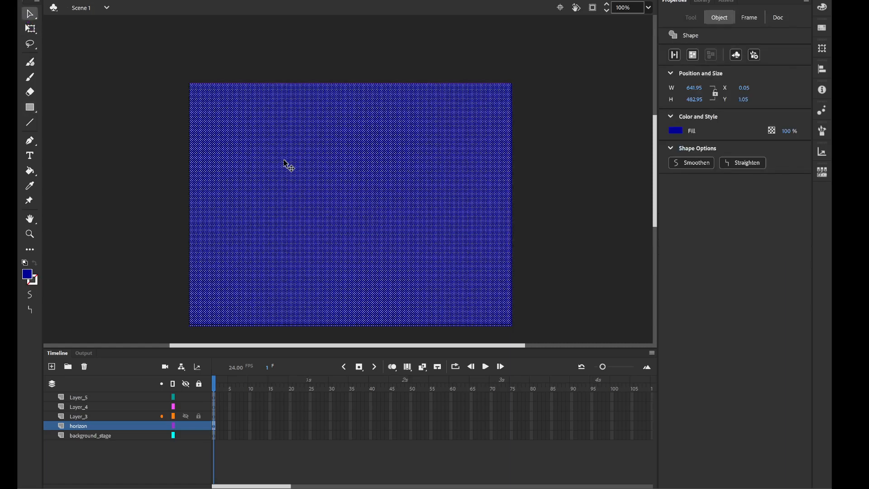
left_click(151, 229)
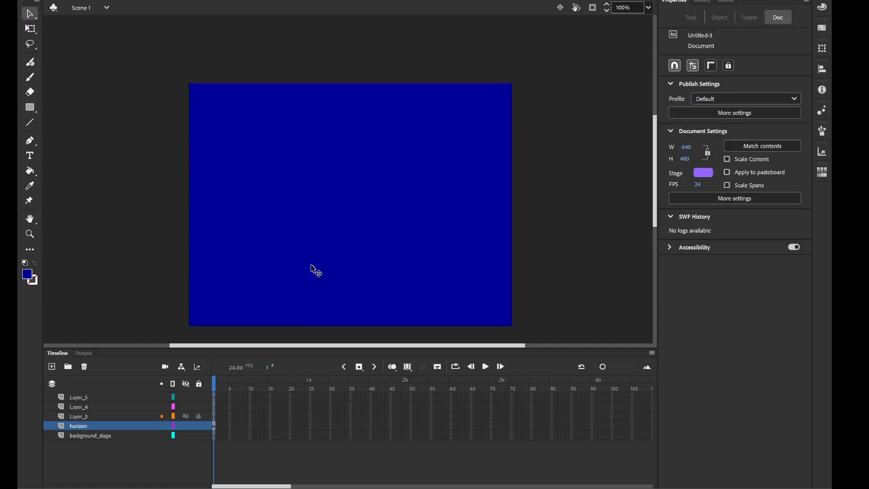
left_click(317, 270)
key("ctrl+z")
key("ctrl+z")
key("ctrl+z")
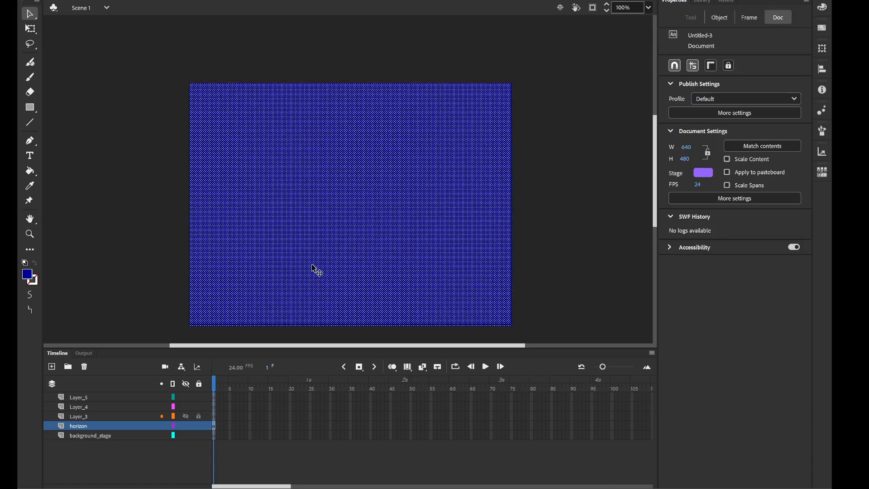
key("ctrl+z")
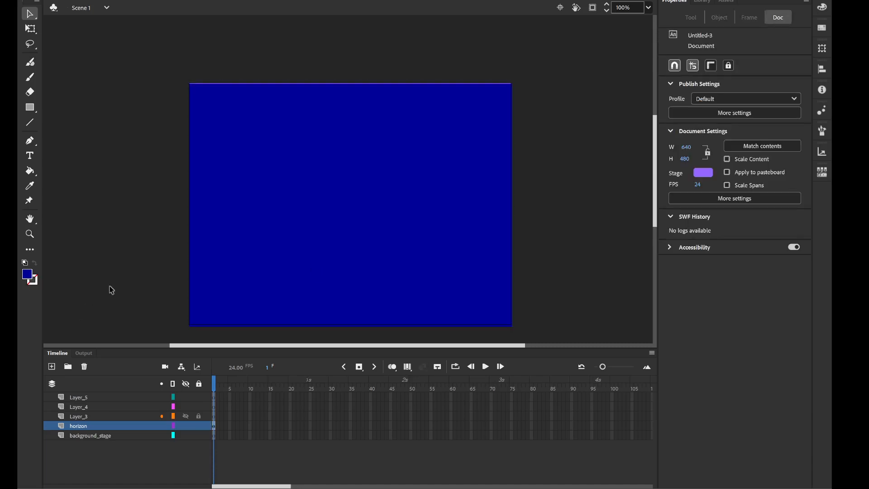
key("ctrl+z")
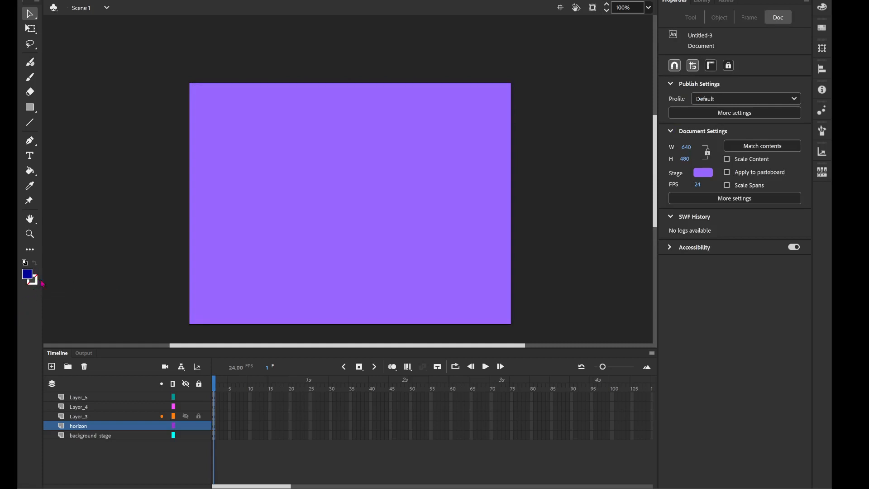
On the horizon layer, draw a rectangle slightly larger than the stage and fill it with the blue-white-gold gradient, blue above and gold below.
left_click(30, 107)
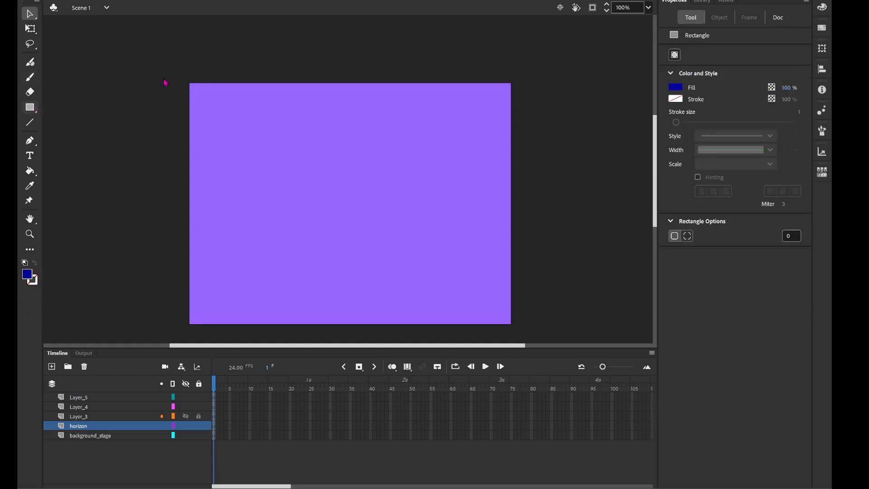
left_click_drag(181, 77, 514, 327)
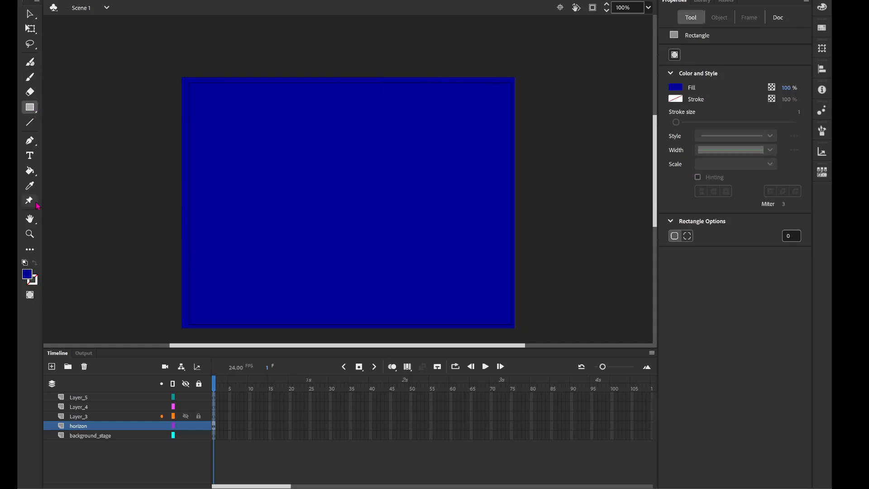
left_click(31, 172)
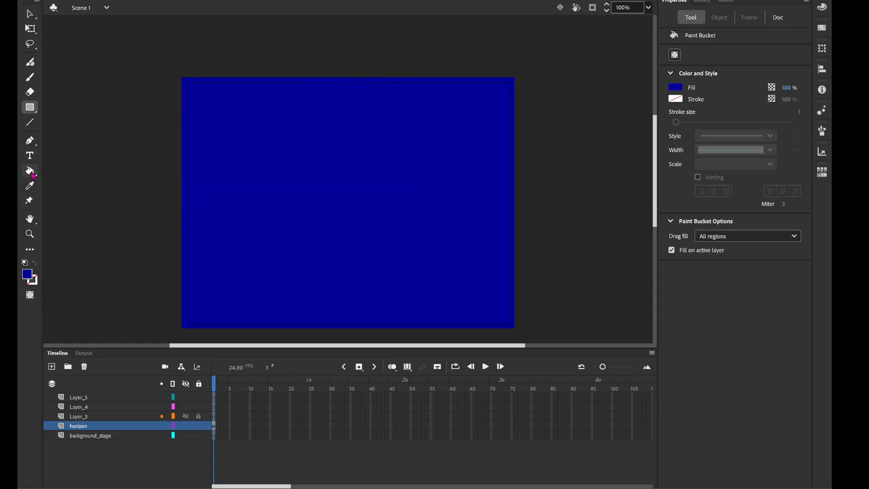
left_click(26, 275)
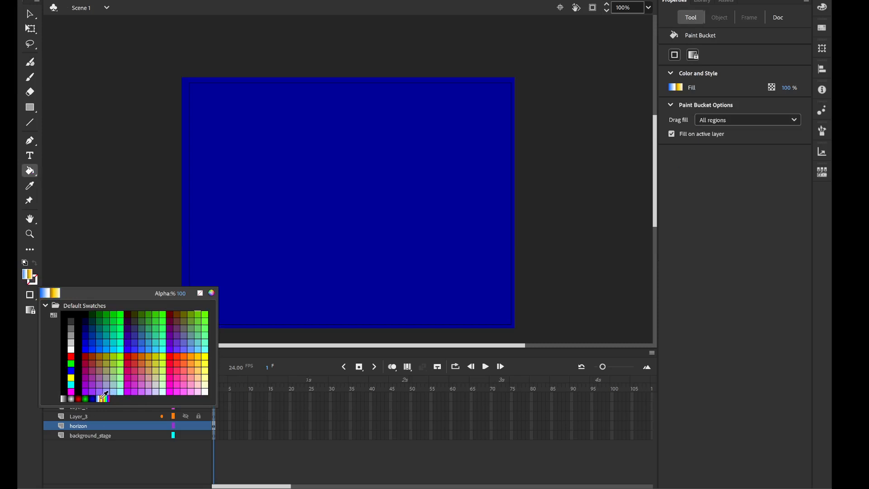
left_click(105, 396)
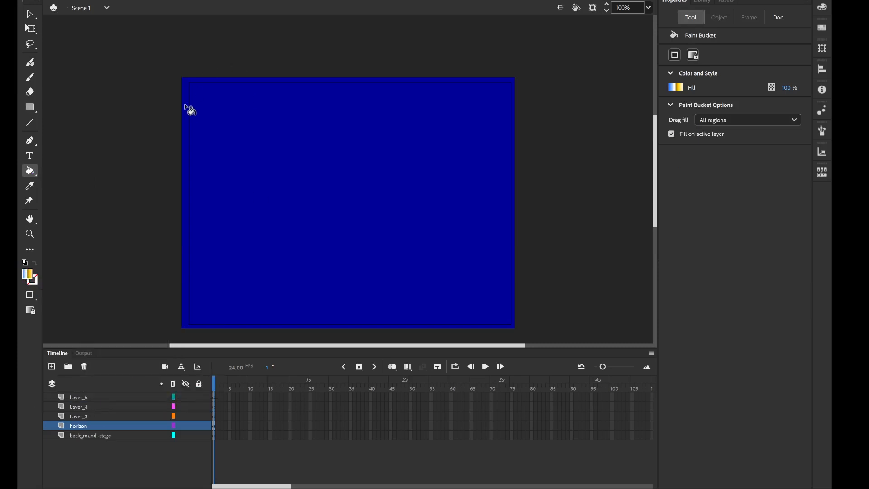
left_click(250, 146)
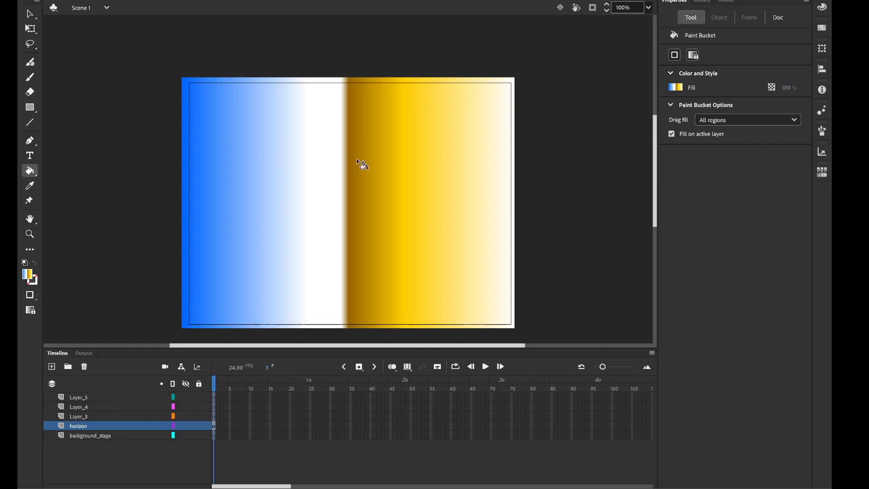
left_click_drag(349, 135, 348, 314)
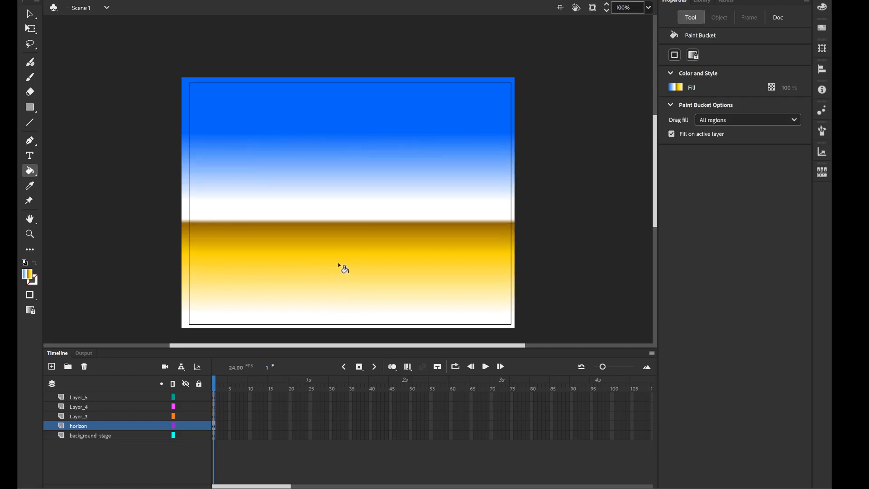
mouse_move(338, 264)
left_mouse_down()
mouse_move(338, 301)
mouse_move(334, 187)
mouse_move(334, 384)
mouse_move(325, 416)
left_mouse_up()
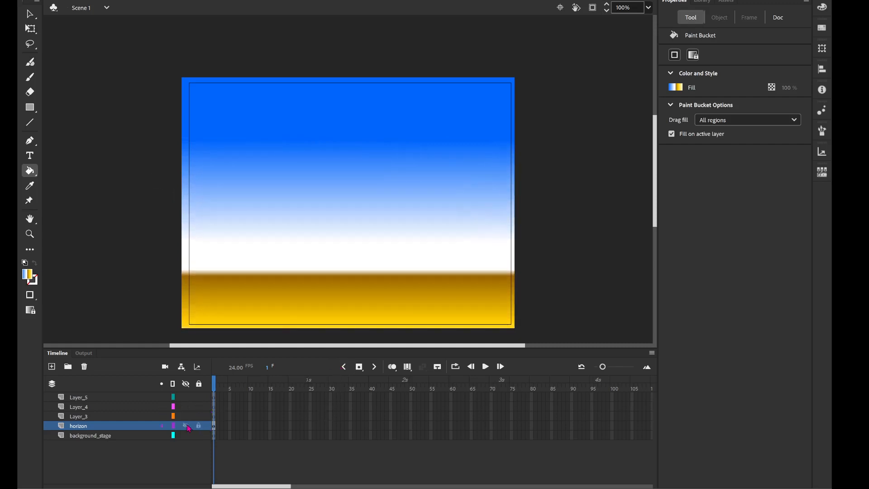
Lock the horizon and background_stage layers.
left_click(198, 427)
left_click(199, 435)
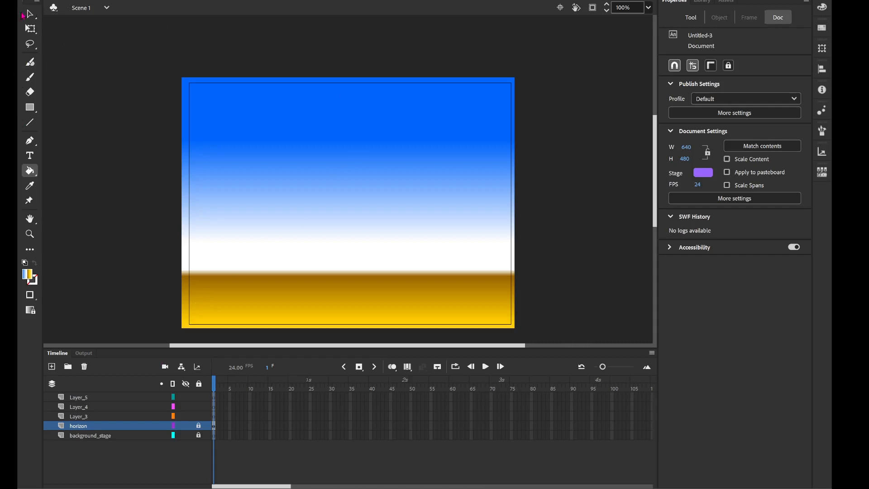
Insert a blank keyframe at frame 72 of the horizon layer.
left_click(30, 14)
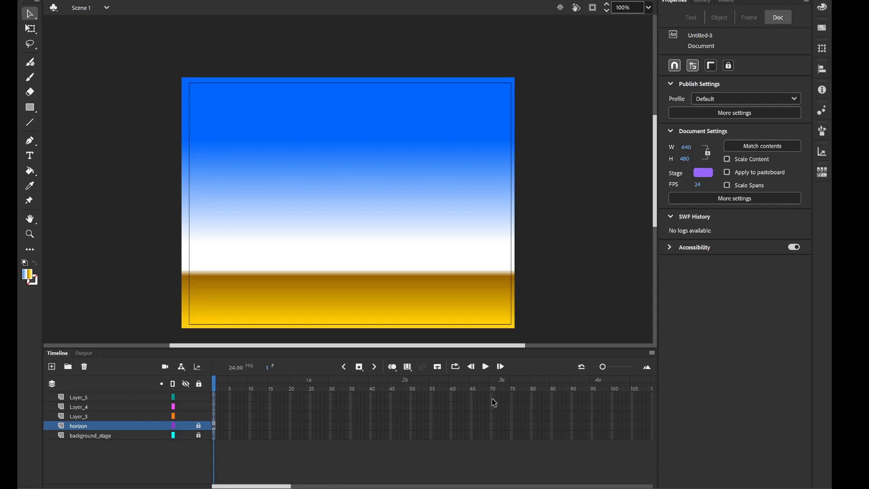
left_click(499, 426)
right_click(500, 428)
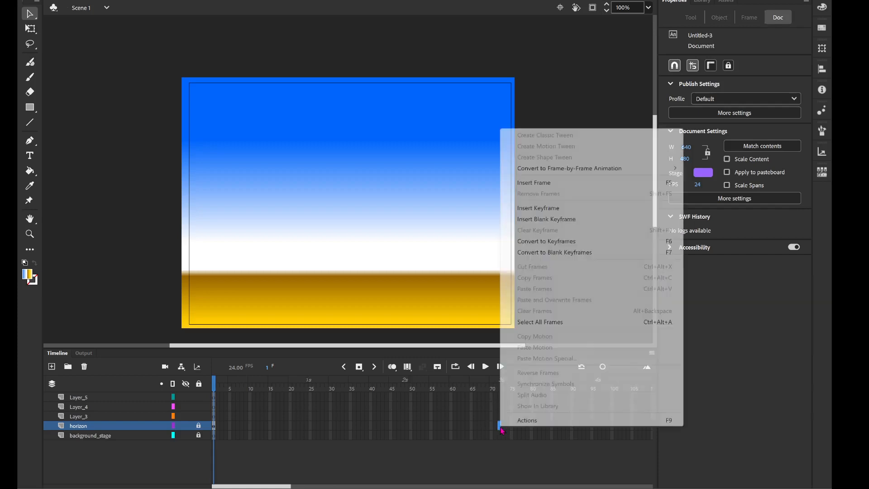
left_click(550, 218)
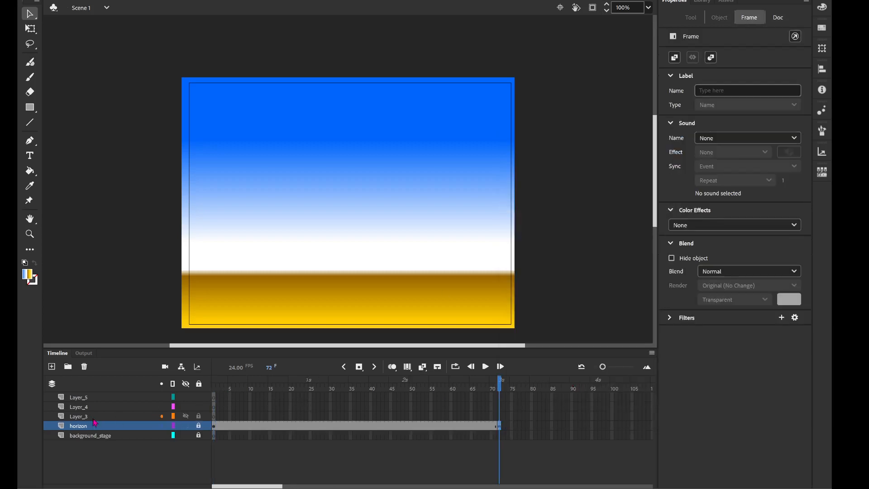
Rename Layer_3 as building.
left_click(94, 418)
double_click(86, 417)
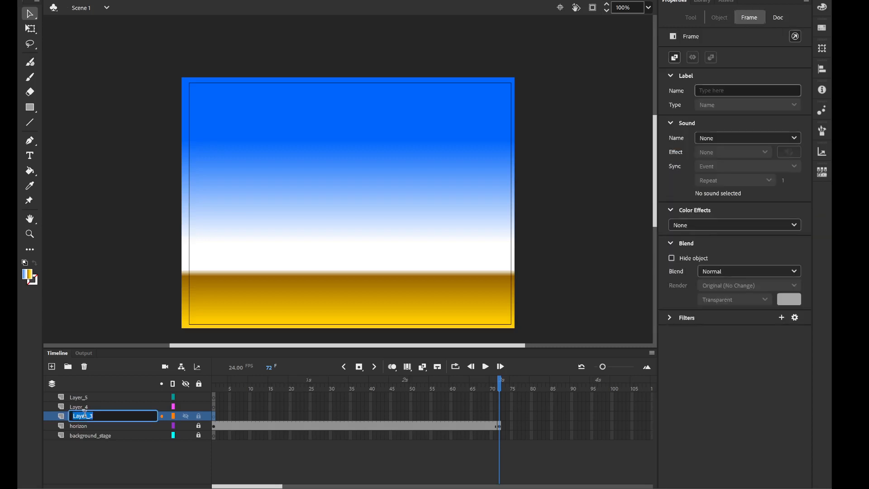
type("building")
key("BackSpace")
key("BackSpace")
key("BackSpace")
type("uilin")
key("BackSpace")
type("ding")
key("Return")
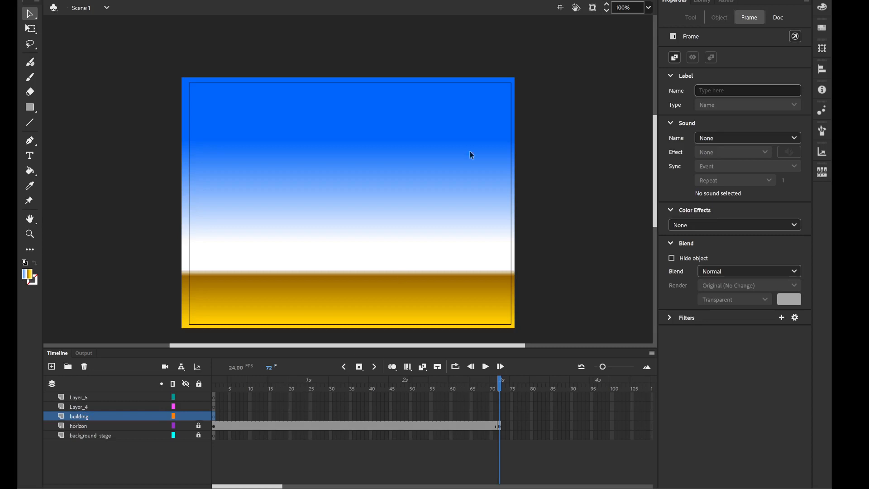
Return the playhead to frame 1 with the building layer active.
left_click(216, 422)
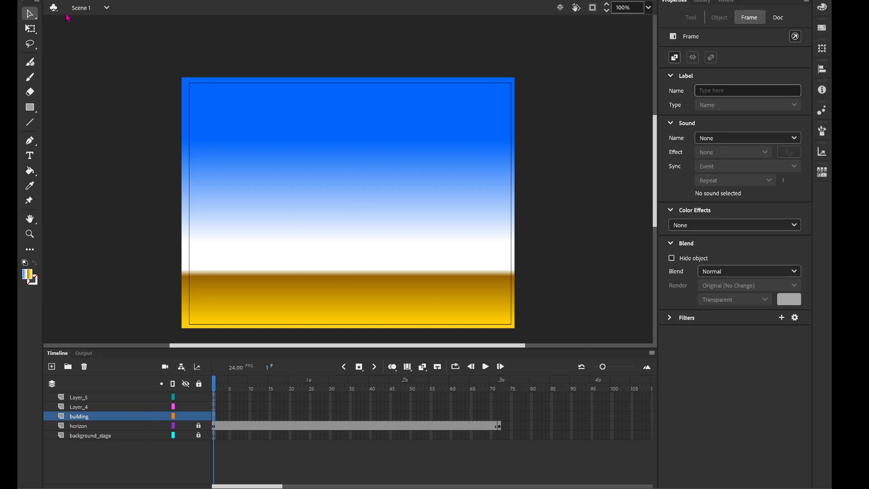
left_click(106, 13)
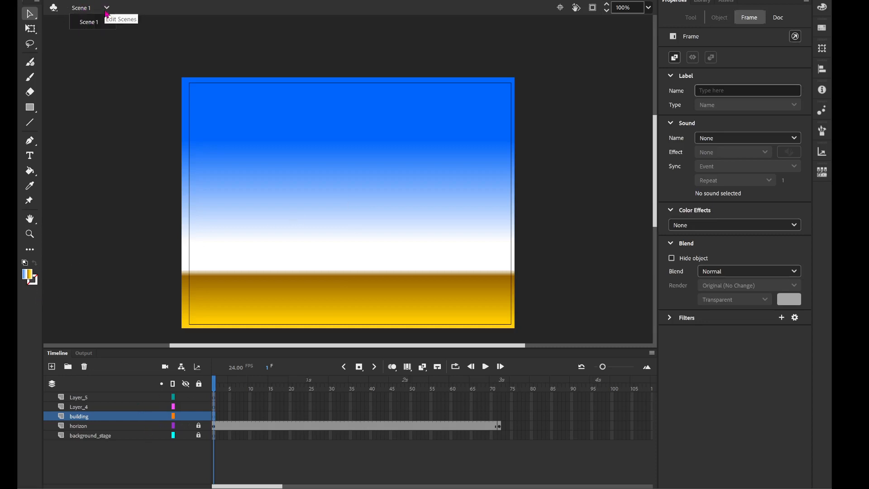
left_click(106, 13)
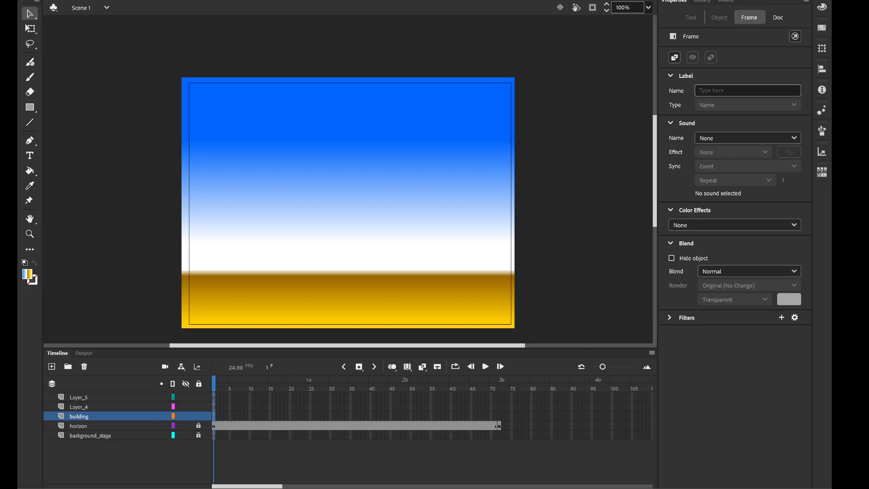
Open the Scene panel and dock it above the Properties panel.
left_click(296, 0)
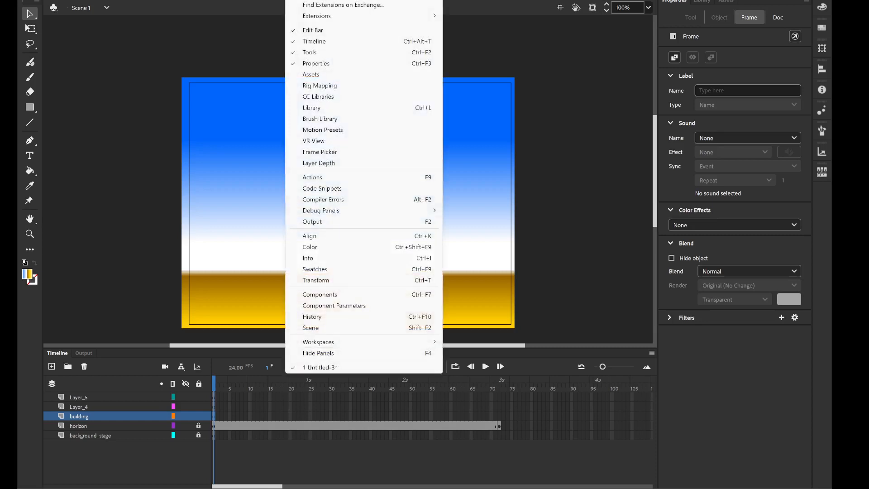
left_click(299, 330)
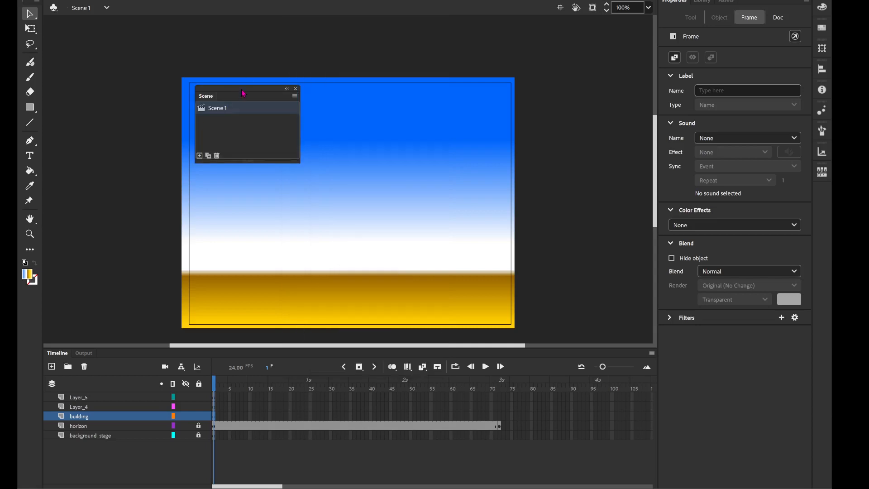
left_click_drag(244, 93, 773, 4)
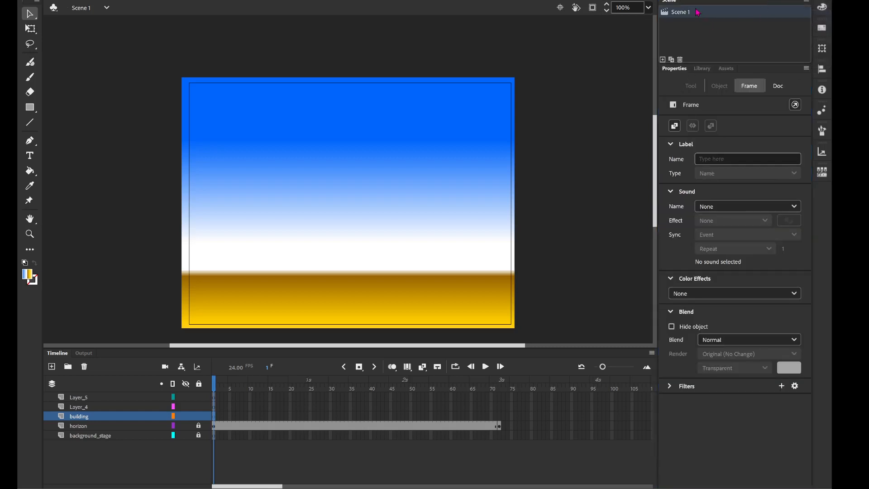
Close the docked Scene panel and reopen it.
left_click_drag(738, 42, 748, 72)
left_click(296, 0)
left_click(289, 330)
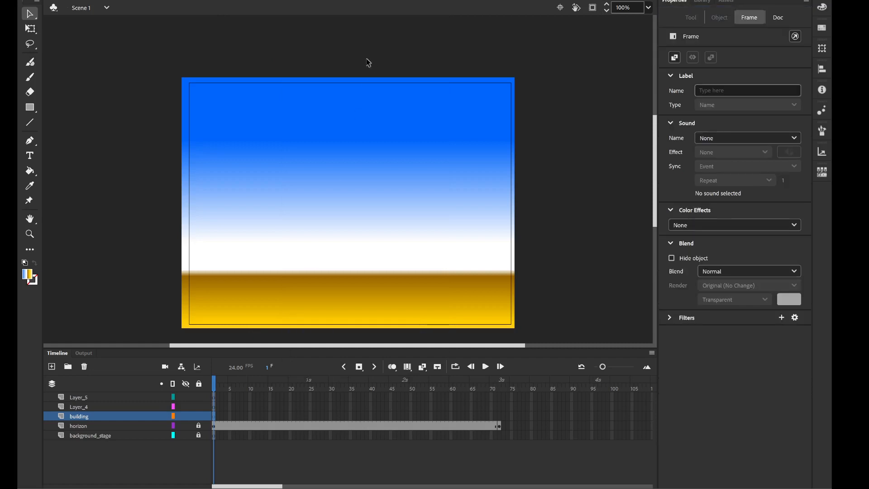
left_click(296, 0)
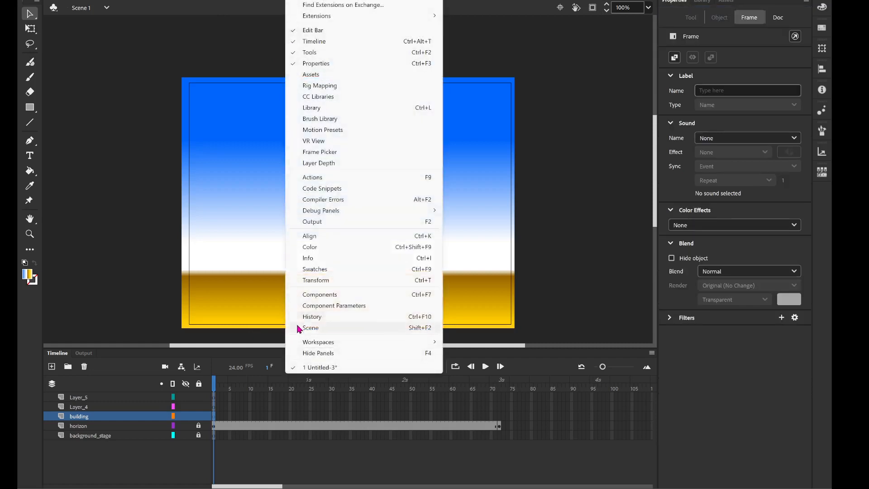
left_click(299, 328)
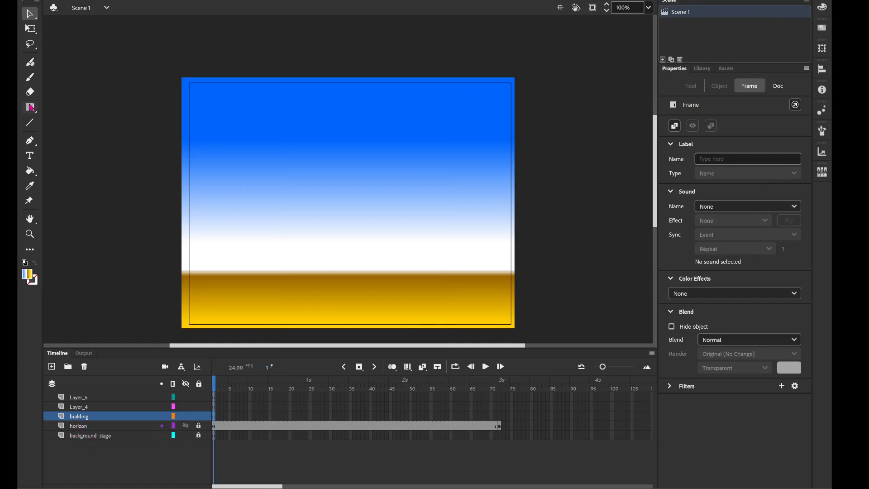
Draw a tall rectangle about 176 by 386 px on the building layer, spanning from the sky down onto the ground.
left_click(30, 108)
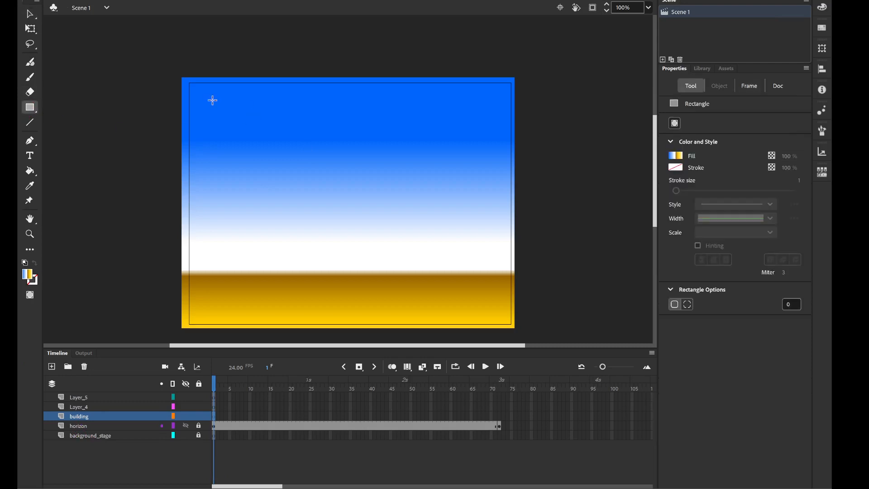
mouse_move(224, 101)
left_mouse_down()
mouse_move(277, 186)
mouse_move(312, 296)
left_mouse_up()
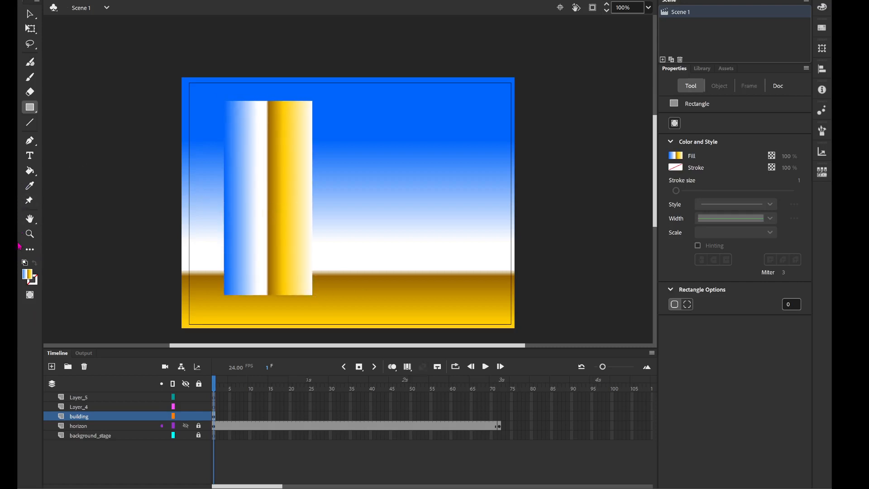
Try a solid dark grey #2F2F2F Paint Bucket fill on the tall rectangle.
left_click(27, 277)
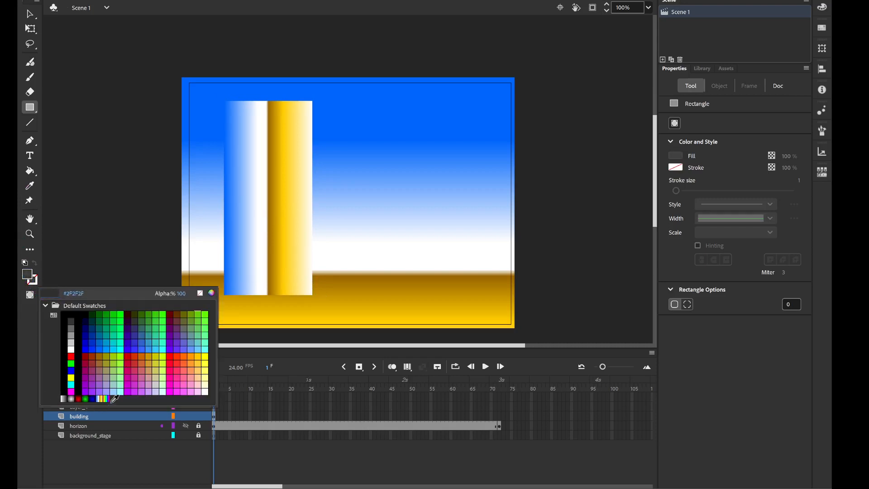
left_click(113, 399)
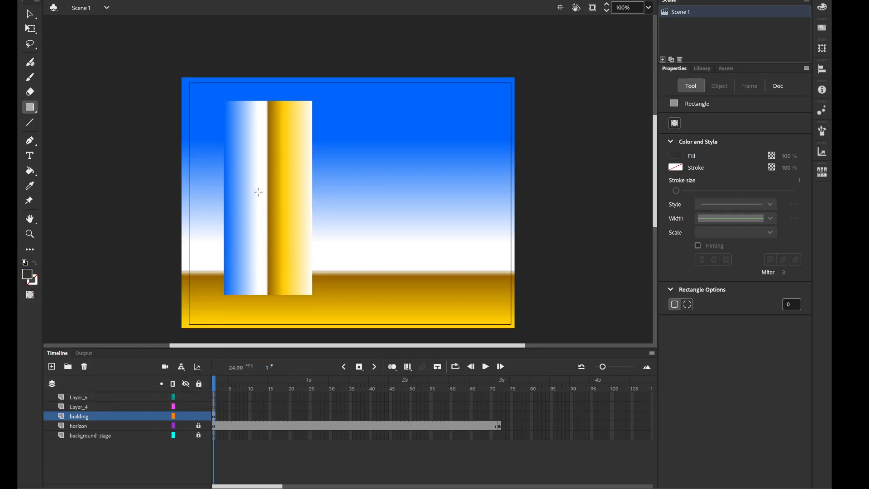
left_click(29, 171)
left_click(272, 184)
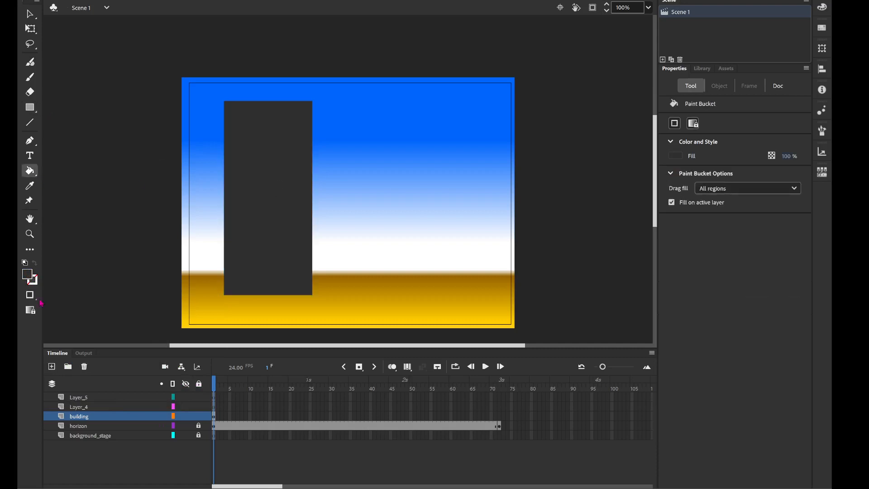
Fill the tall rectangle with the blue radial gradient, with its highlight near the upper-left part of the shape.
left_click(28, 279)
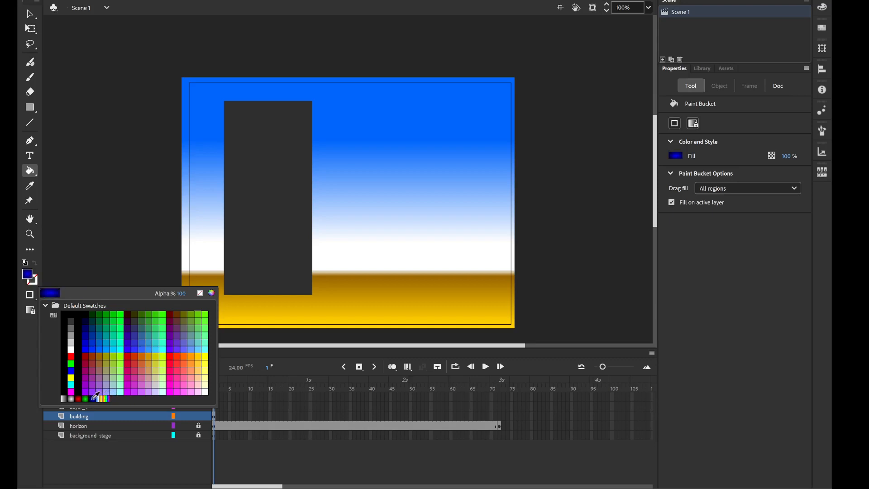
left_click(93, 397)
left_click(237, 167)
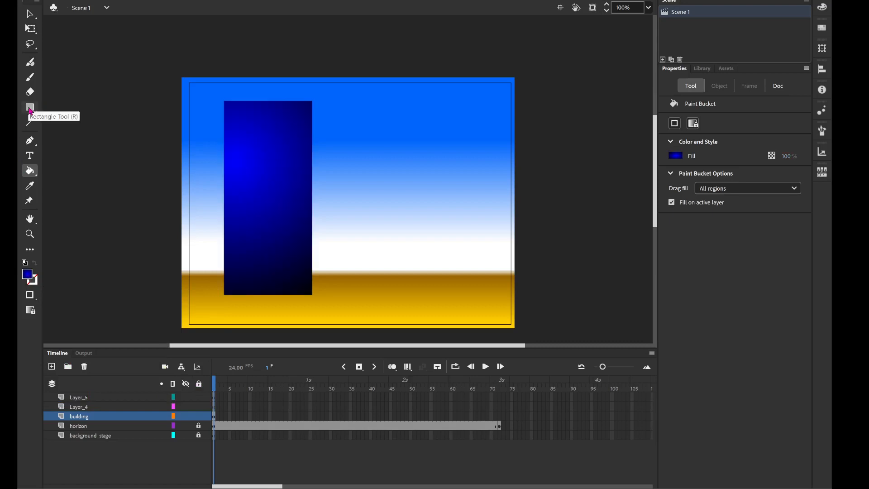
left_click(30, 109)
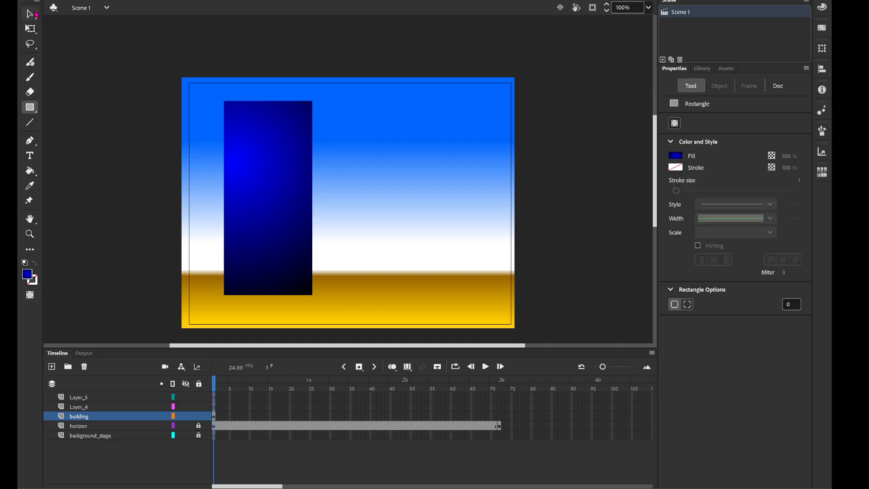
Reposition the blue building rectangle at about X 48, Y 35, keeping its size.
left_click(33, 14)
left_click(271, 158)
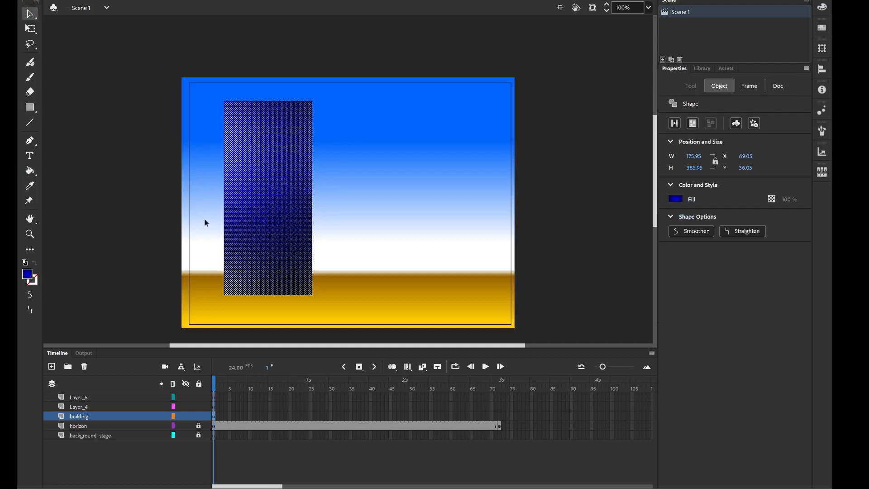
key("q")
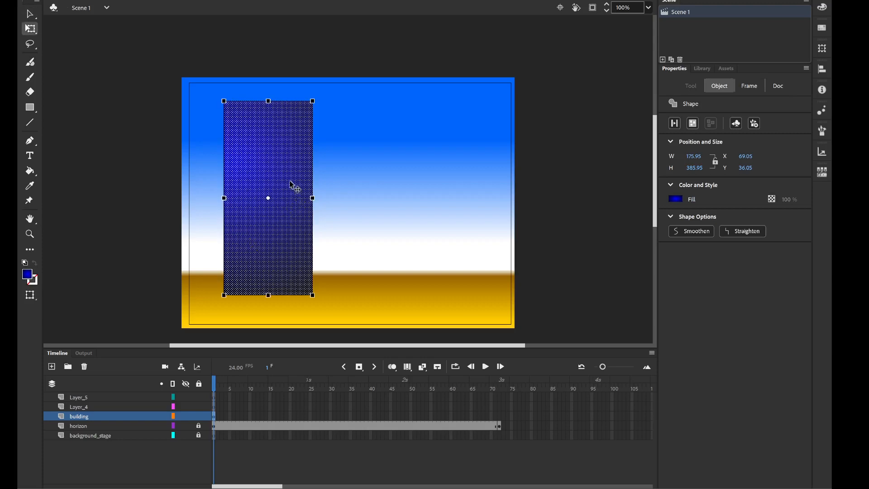
mouse_move(295, 188)
left_mouse_down()
mouse_move(382, 186)
mouse_move(285, 184)
left_mouse_up()
left_click(59, 248)
left_click(281, 242)
mouse_move(278, 242)
left_mouse_down()
mouse_move(403, 248)
mouse_move(268, 225)
mouse_move(260, 244)
mouse_move(261, 237)
left_mouse_up()
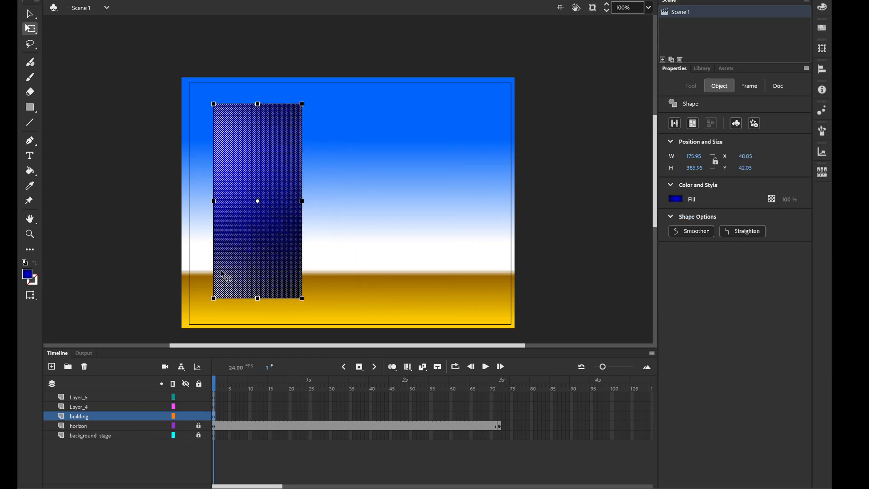
key("Up")
key("Up")
key("Up")
key("Up")
key("Up")
key("Up")
key("Up")
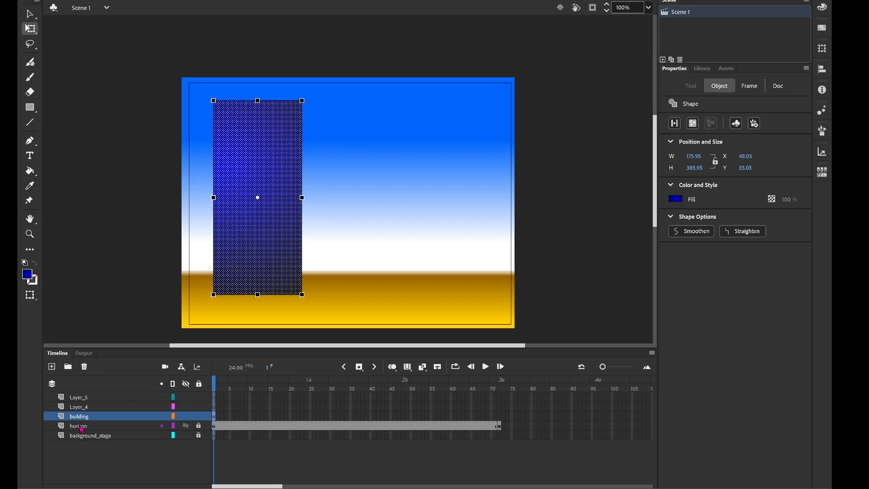
left_click(157, 227)
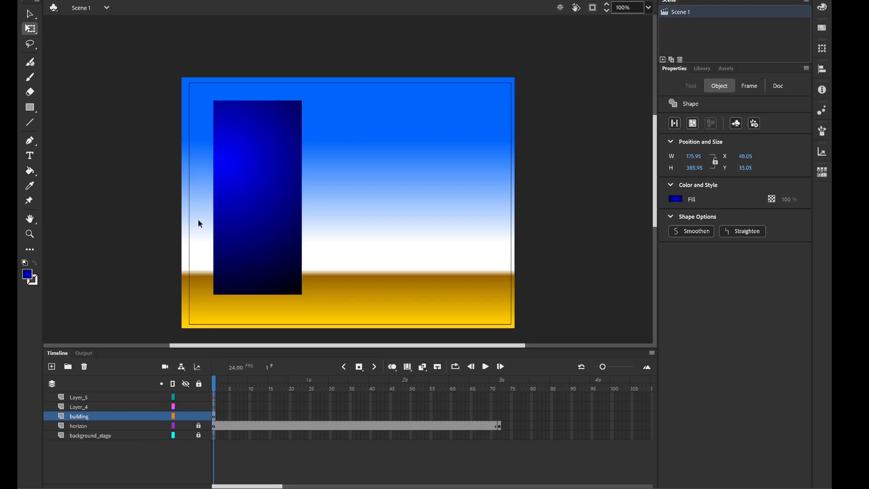
Draw a small window rectangle about 34 by 71 px beside the building and fill it with the green radial gradient.
left_click(30, 107)
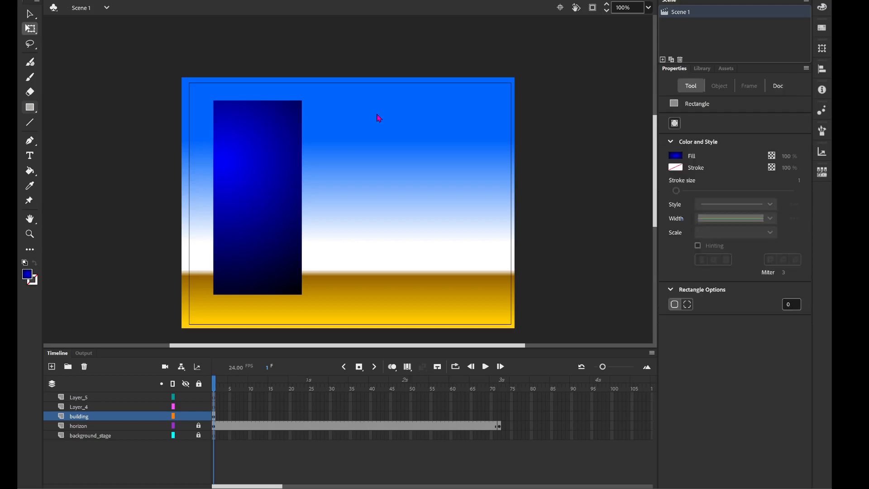
left_click_drag(340, 123, 356, 159)
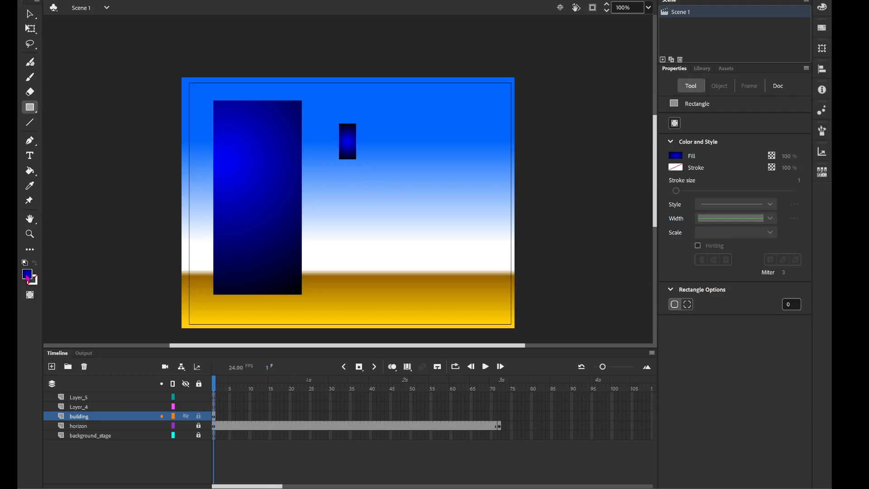
left_click(27, 274)
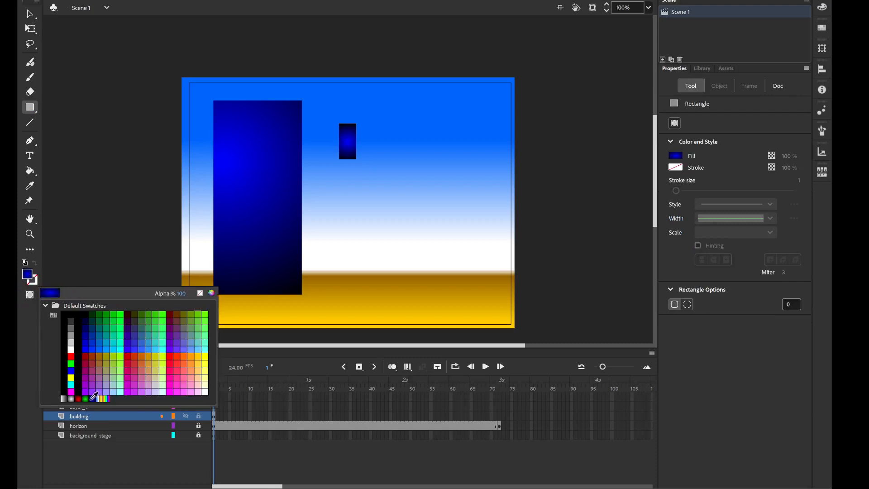
left_click(86, 399)
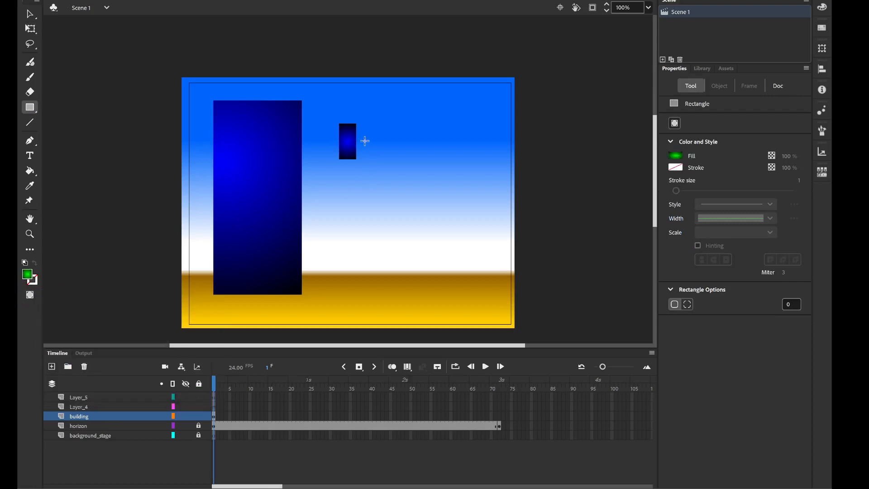
left_click(30, 171)
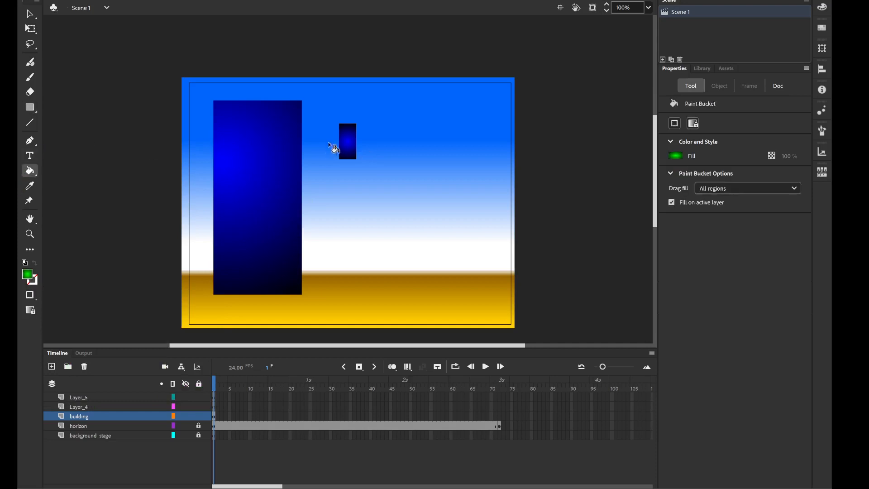
left_click(346, 141)
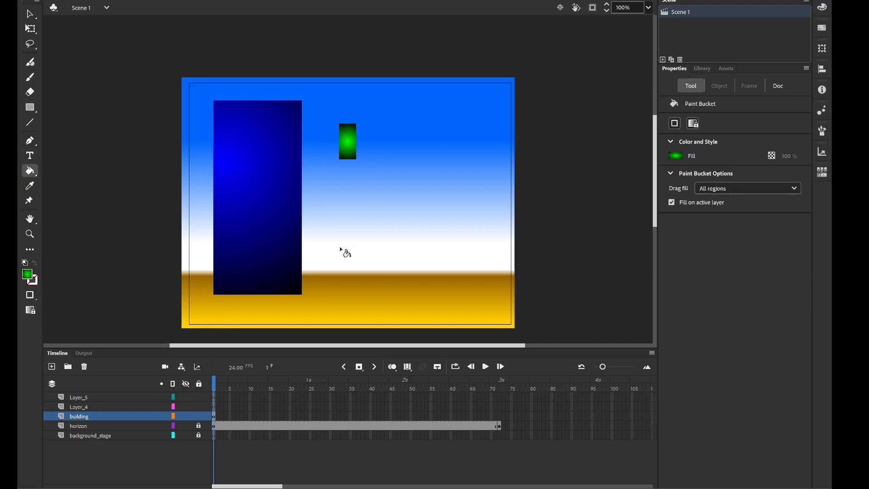
Scale the green window rectangle down to about 14 by 43 px with Free Transform.
left_click(29, 13)
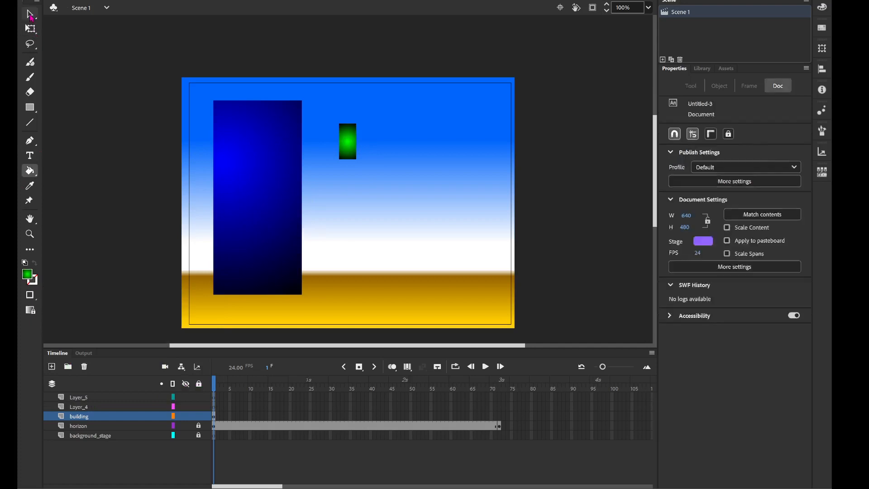
left_click(349, 156)
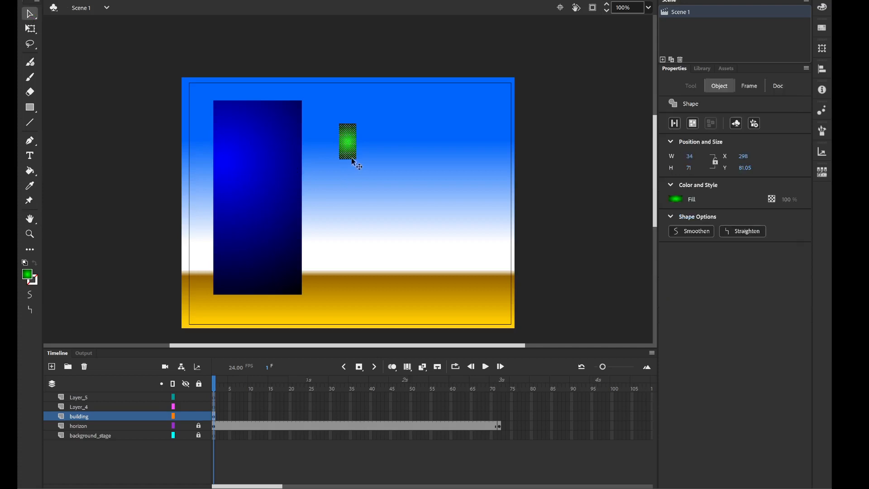
key("q")
left_click_drag(354, 157, 351, 151)
left_click(363, 169)
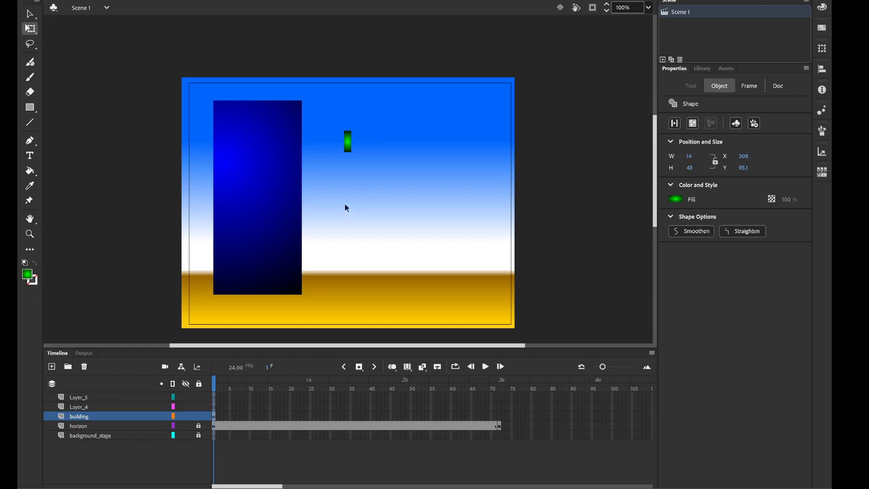
Resize the green window rectangle to about 36 by 67 px with Free Transform.
left_click(349, 146)
left_click(379, 168)
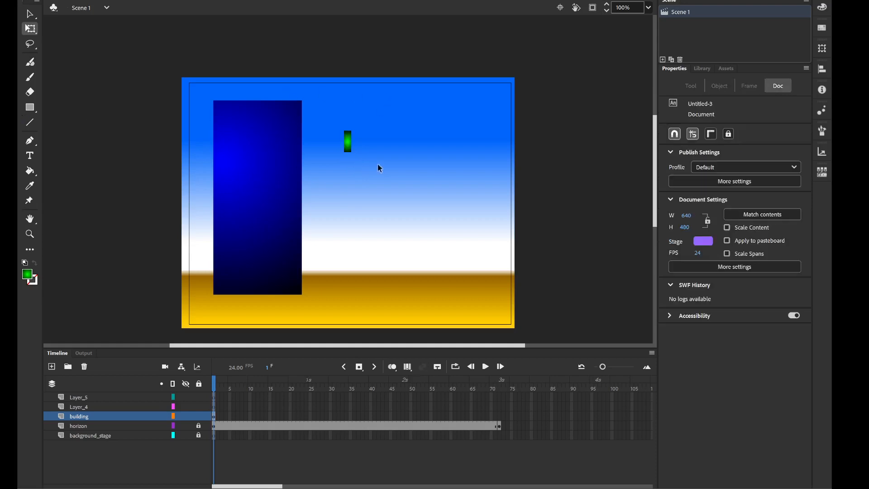
left_click(349, 150)
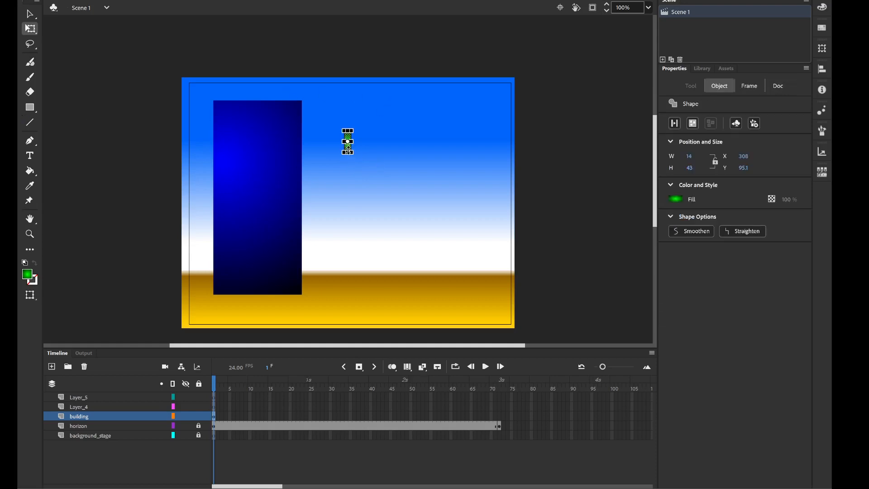
left_click_drag(353, 153, 359, 161)
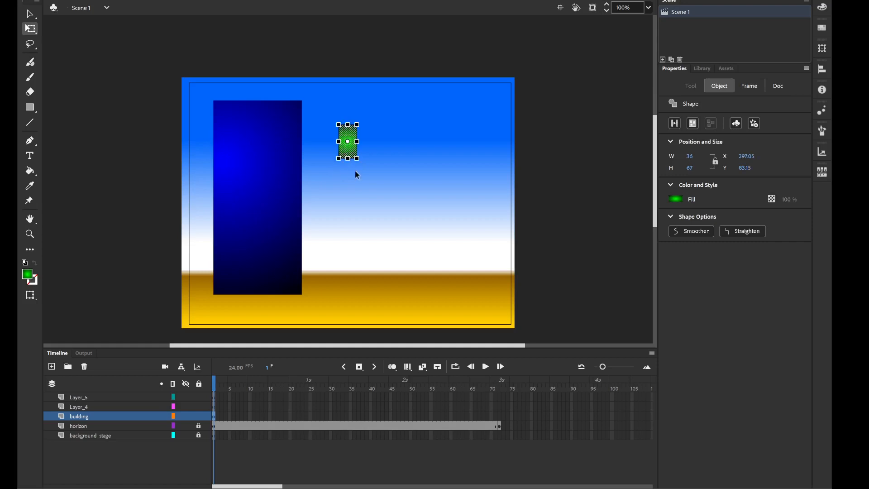
left_click(355, 175)
Duplicate the green window into an evenly spaced row of three, and copy that row downward to make a three-by-three grid.
left_click(351, 156)
left_click_drag(348, 154, 400, 154)
left_click(353, 179)
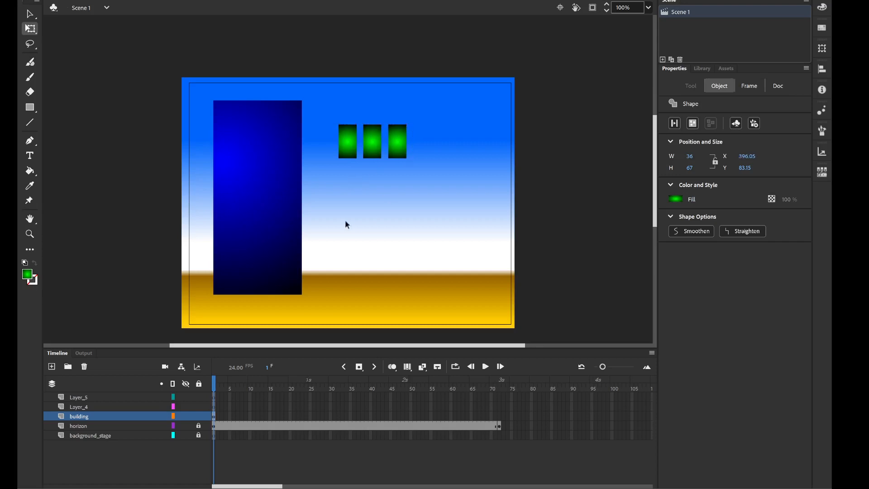
left_click_drag(325, 114, 482, 190)
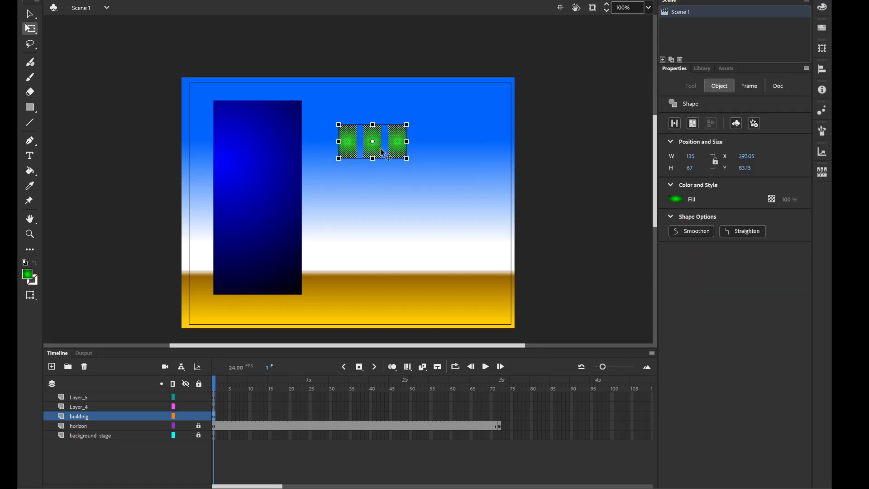
left_click_drag(374, 154, 372, 241)
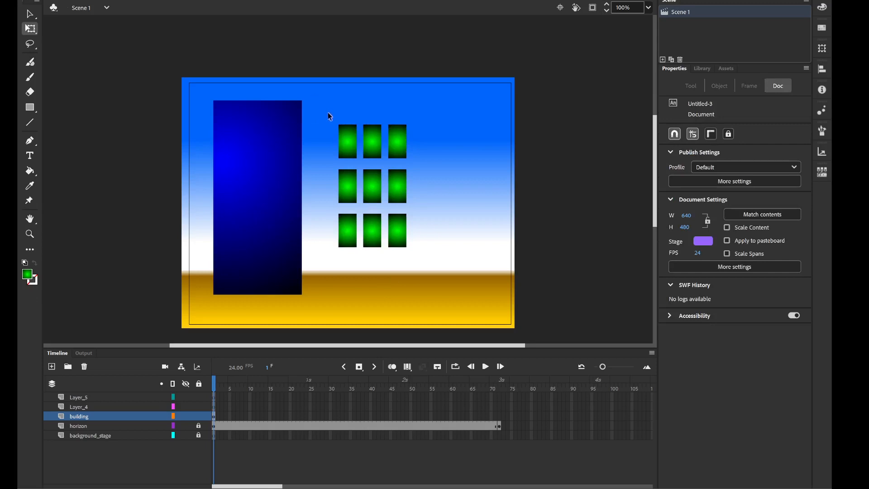
Move the whole three-by-three window grid onto the blue building at about X 77, Y 58.
left_click_drag(328, 112, 410, 273)
left_click_drag(380, 203, 271, 194)
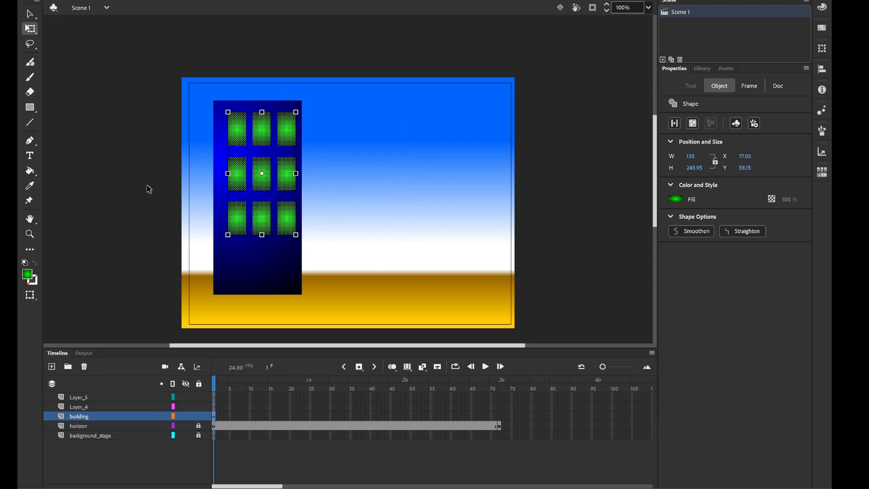
left_click(170, 205)
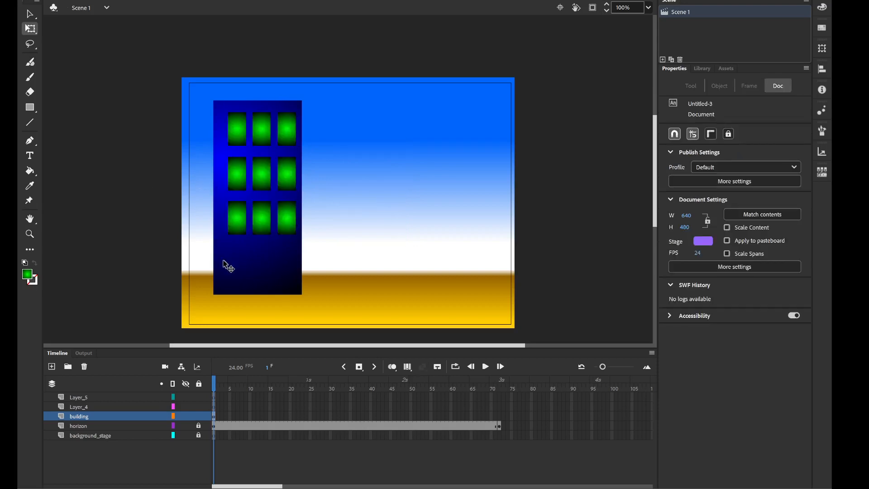
left_click(724, 68)
left_click(701, 69)
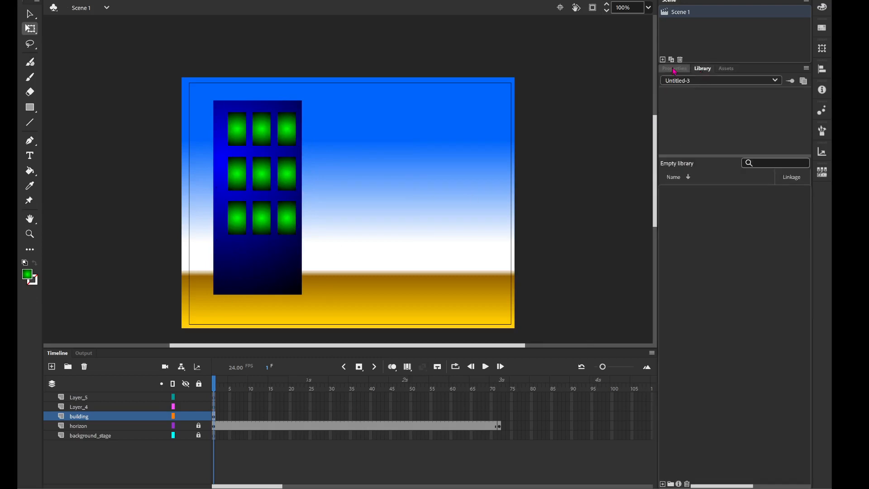
left_click(675, 69)
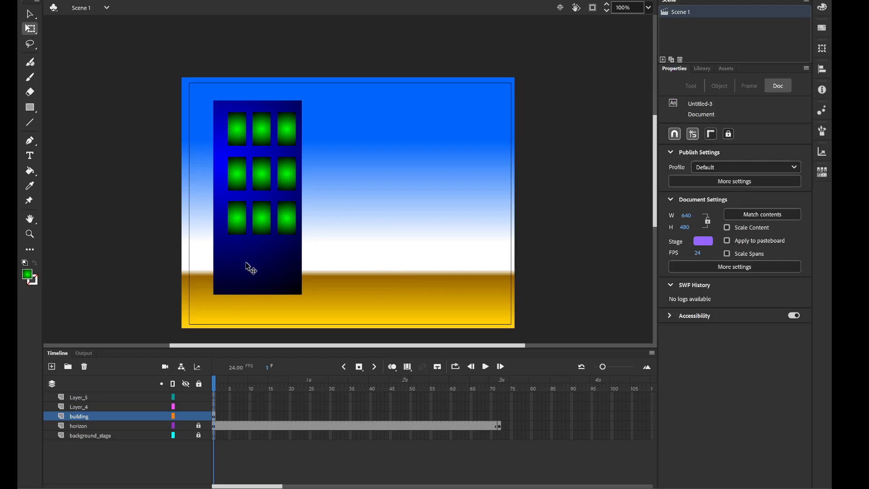
Insert a keyframe at frame 72 of the building layer.
left_click(499, 416)
right_click(500, 416)
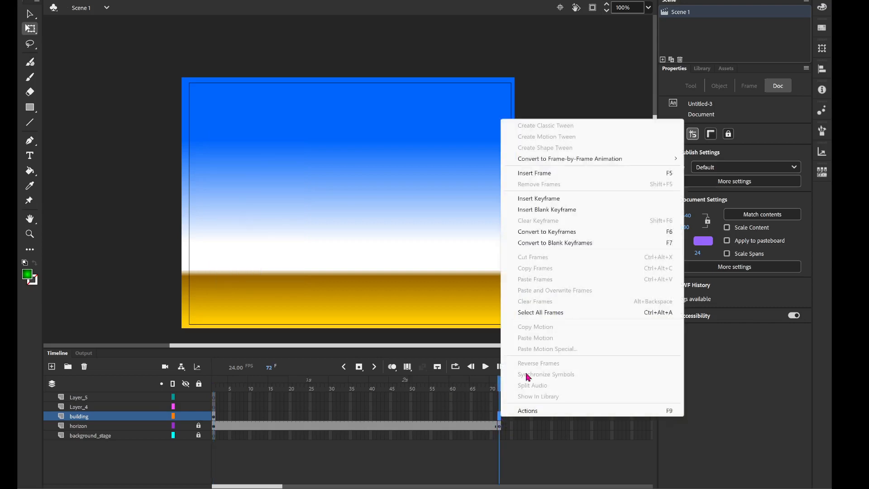
left_click(539, 198)
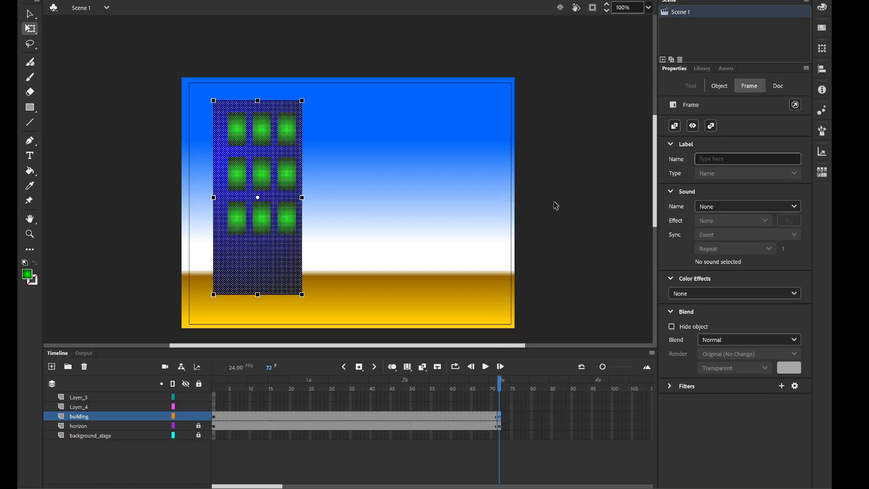
Create a shape tween on the building layer between the keyframes at frames 1 and 72.
left_click(215, 397)
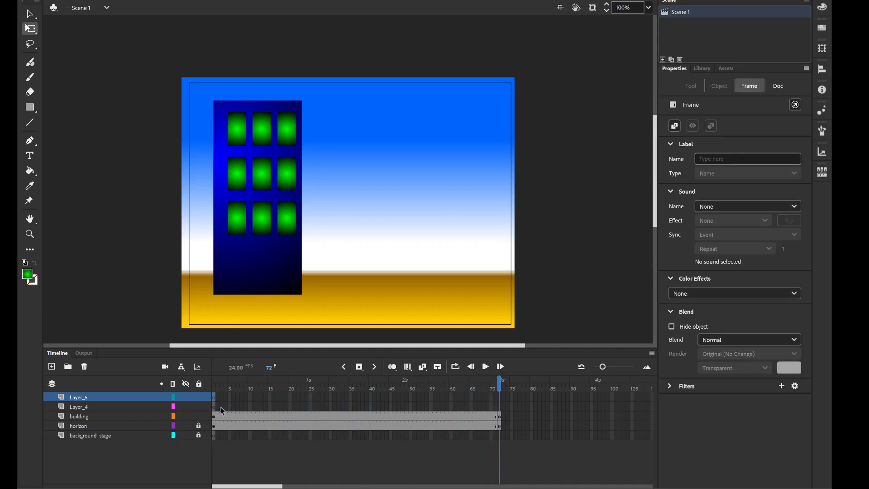
left_click(216, 400)
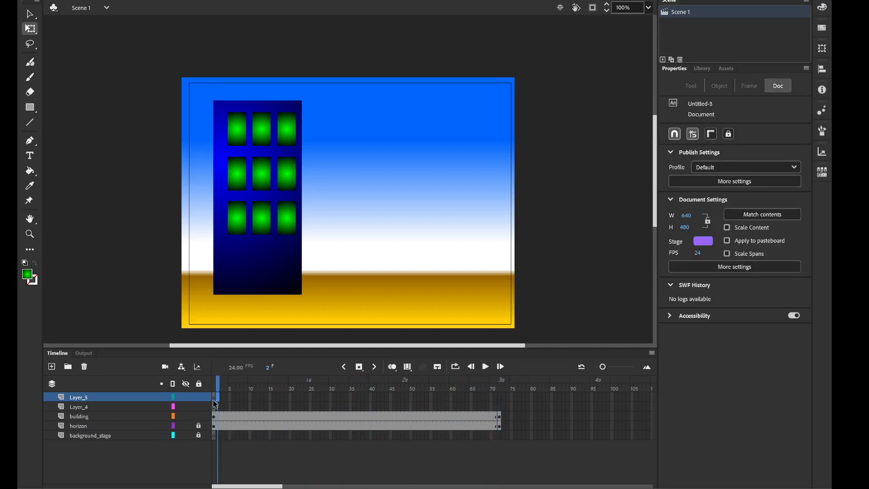
left_click(215, 401)
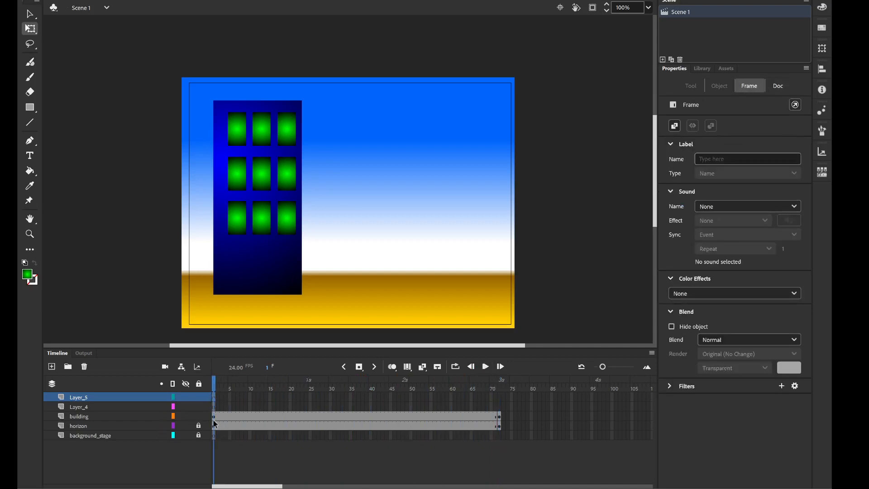
left_click(215, 417)
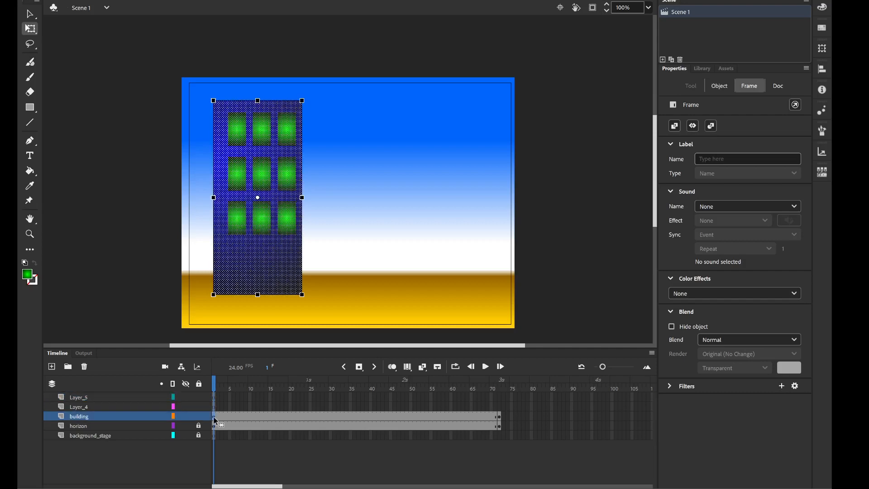
left_click(159, 286)
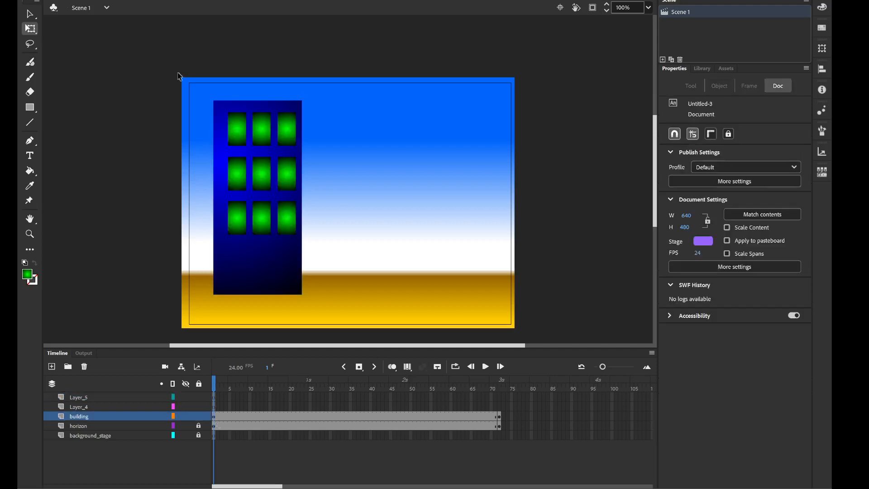
left_click_drag(198, 88, 338, 314)
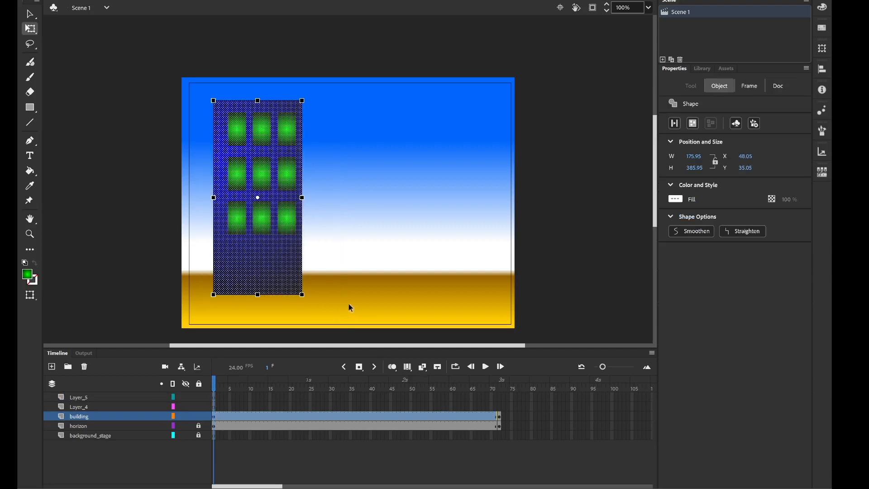
left_click(499, 418)
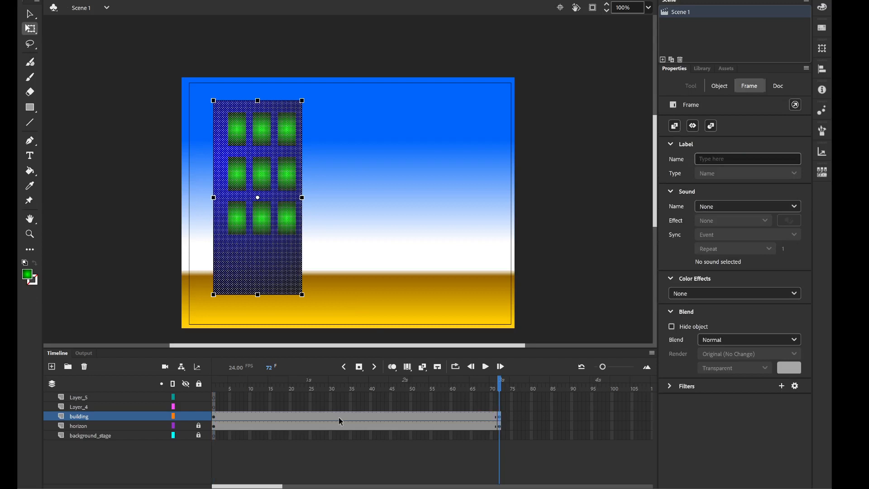
right_click(340, 418)
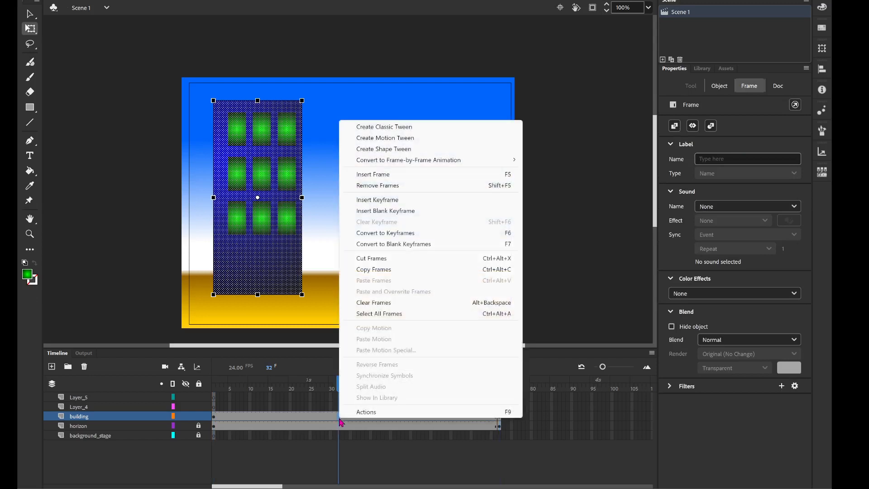
left_click(389, 149)
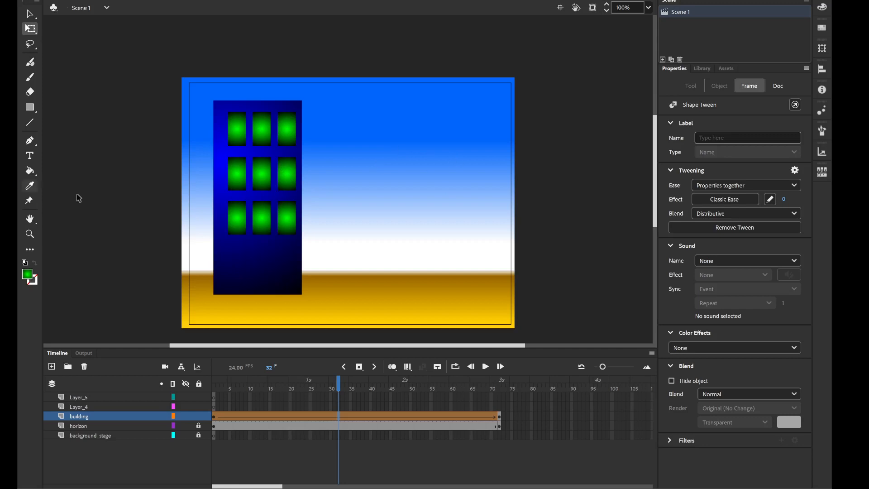
At frame 72, skew the whole building into a right-leaning shape about 282 px wide and move it to about X 290, Y 35.
left_click(499, 426)
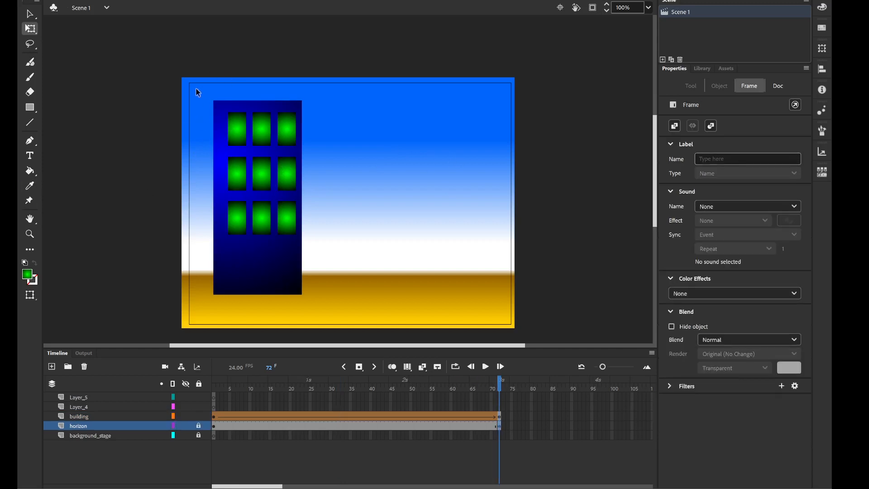
left_click_drag(195, 89, 342, 310)
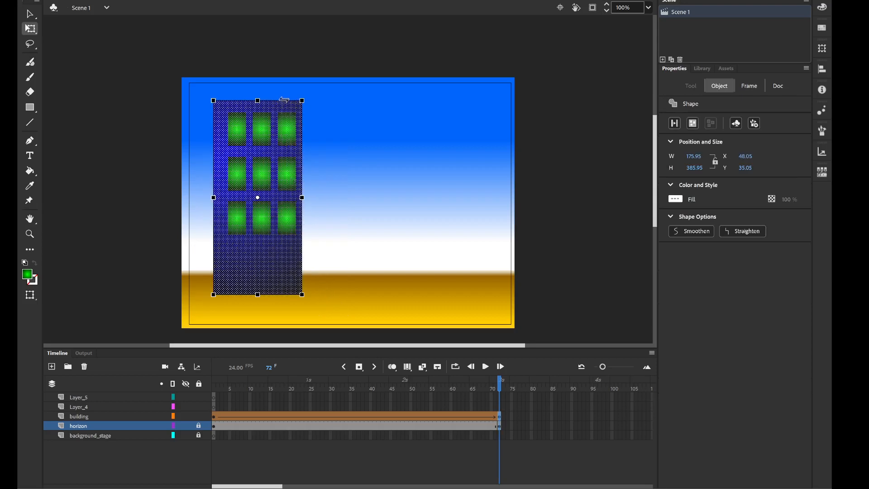
left_click_drag(281, 102, 307, 101)
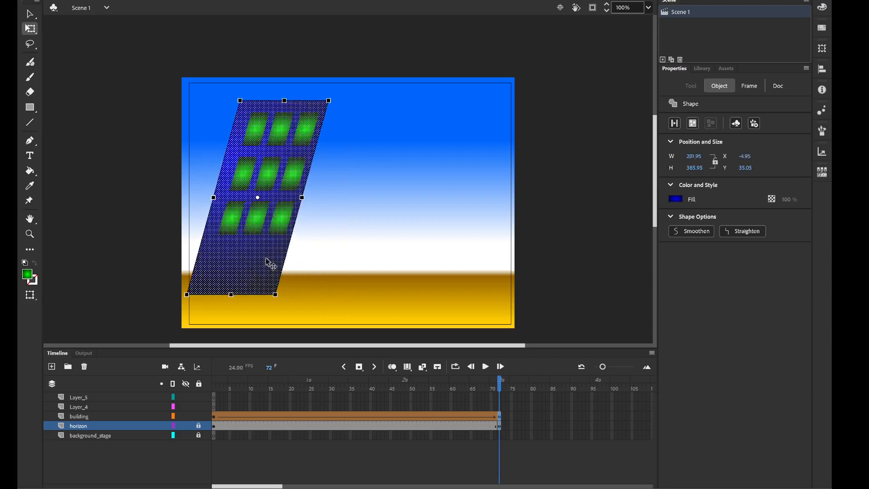
left_click_drag(268, 258, 416, 257)
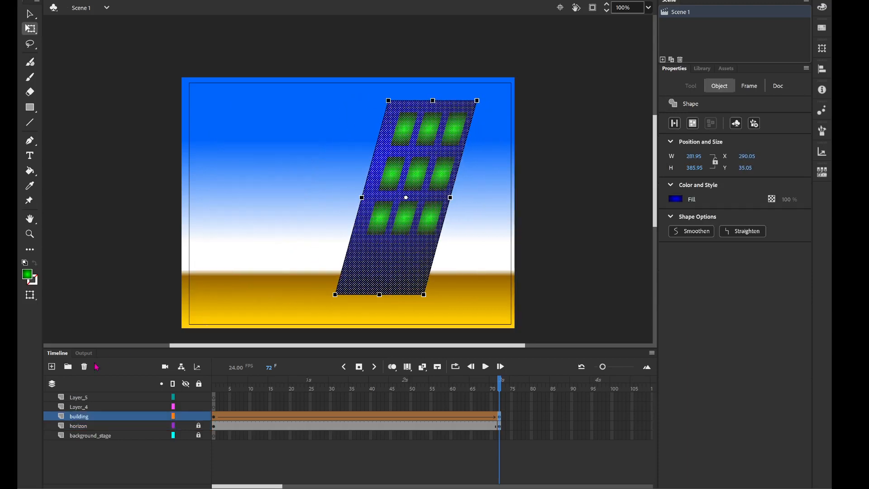
Play the building's shape tween from frame 1 to check the animation.
left_click(214, 392)
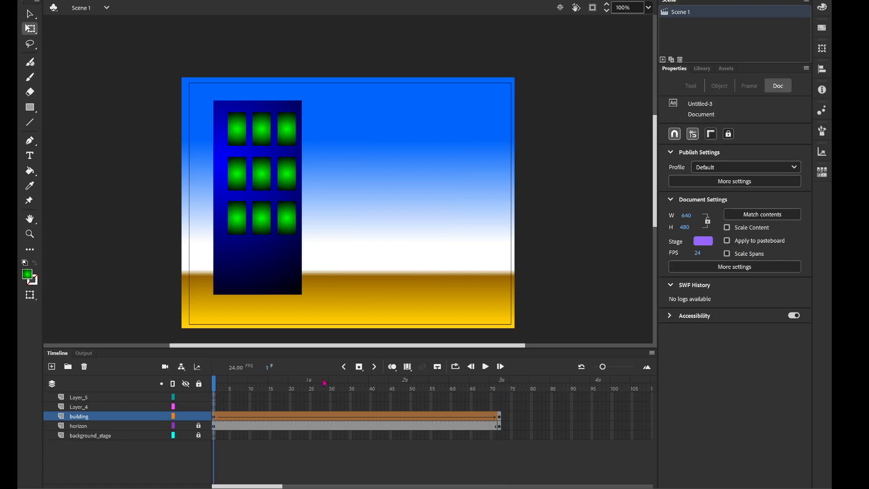
left_click(486, 366)
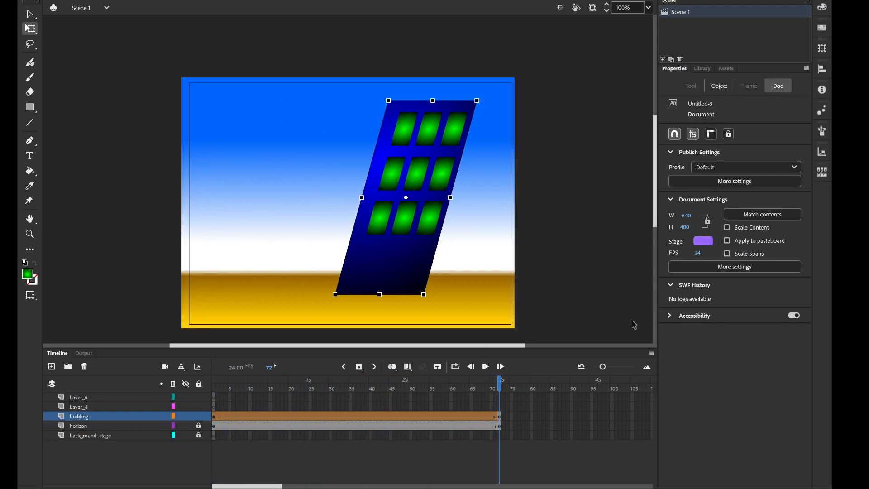
left_click(215, 390)
left_click(485, 367)
Select the whole upright building with its windows at frame 1 of the building layer and copy it.
left_click(217, 417)
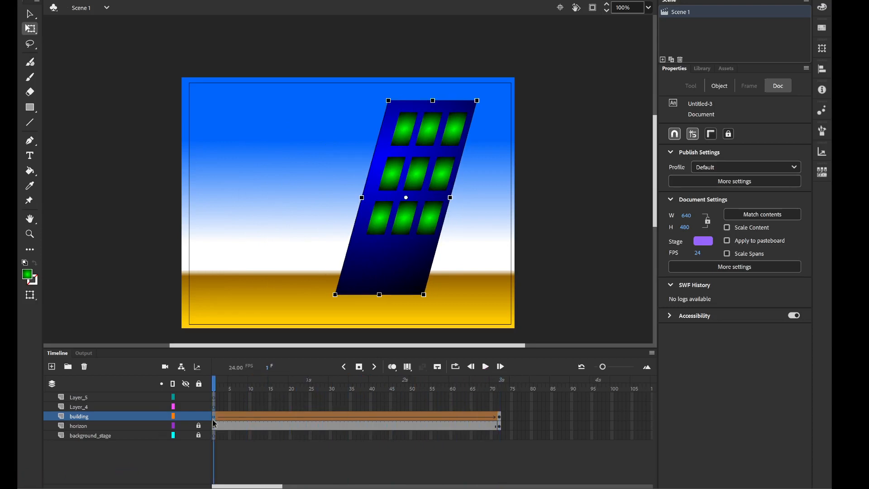
mouse_move(197, 86)
left_mouse_down()
mouse_move(344, 325)
mouse_move(355, 317)
left_mouse_up()
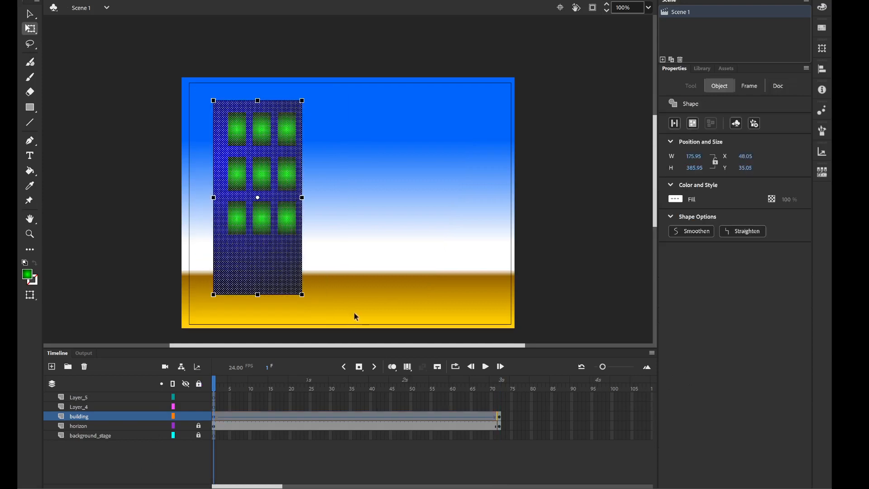
left_click(83, 407)
double_click(83, 407)
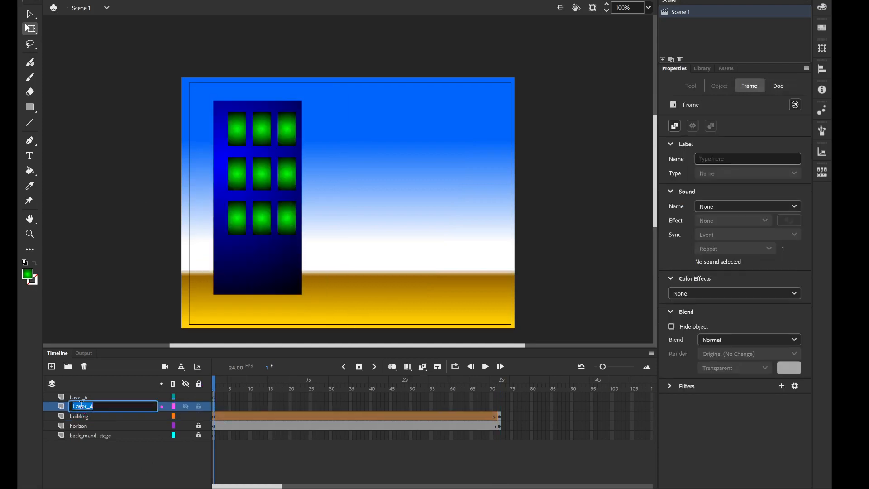
type("building 2")
key("Return")
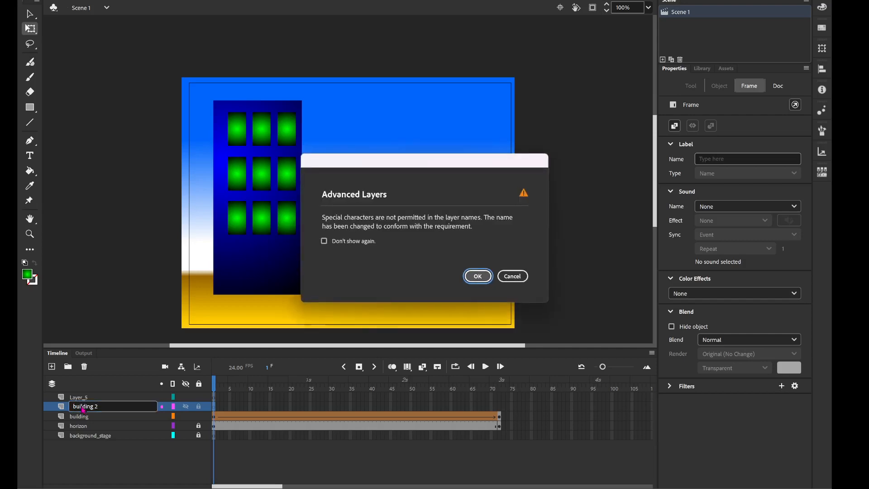
left_click(512, 277)
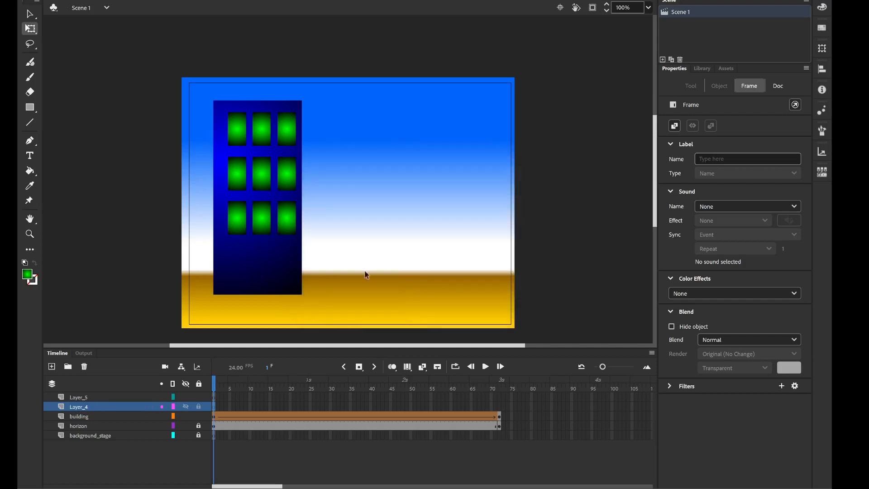
Rename Layer_4 as building2.
double_click(117, 407)
type("buildi")
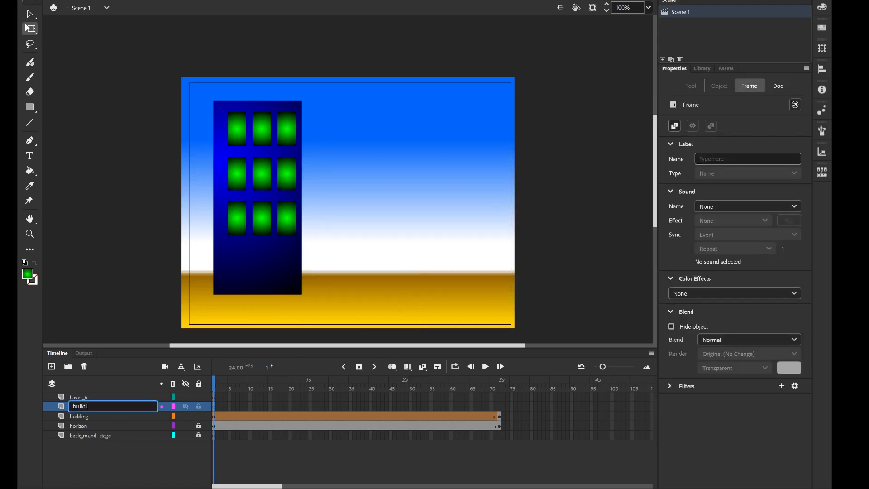
type("ng2")
key("Return")
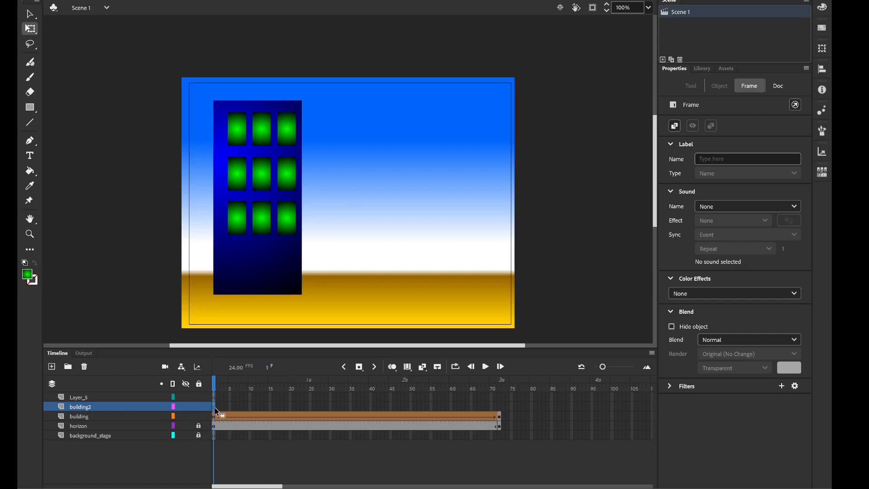
Paste the copied building with its windows into frame 1 of the building2 layer.
key("ctrl+v")
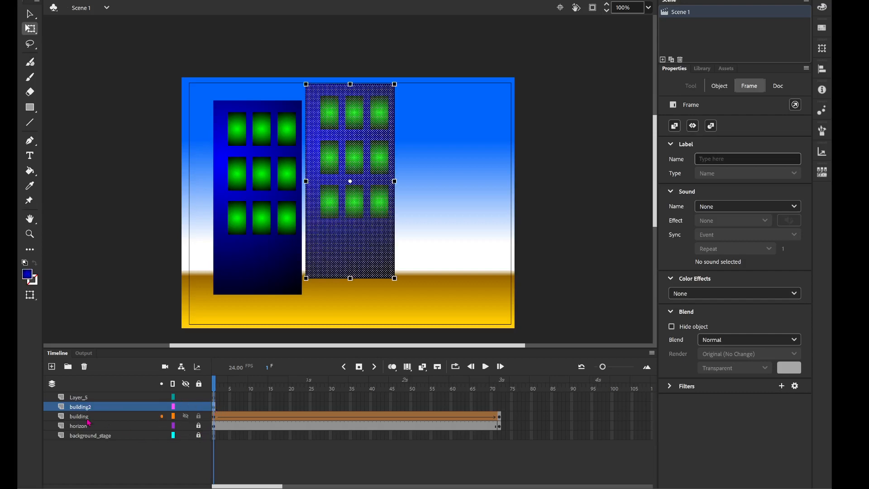
left_click(186, 426)
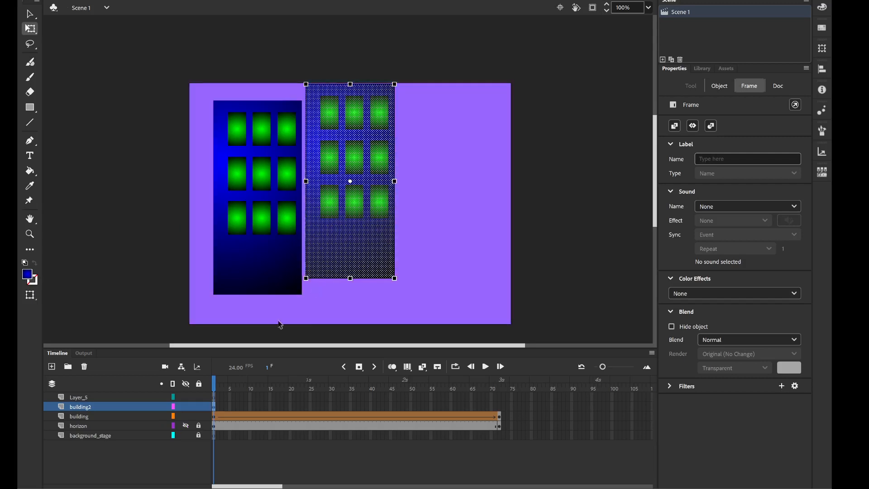
left_click(186, 426)
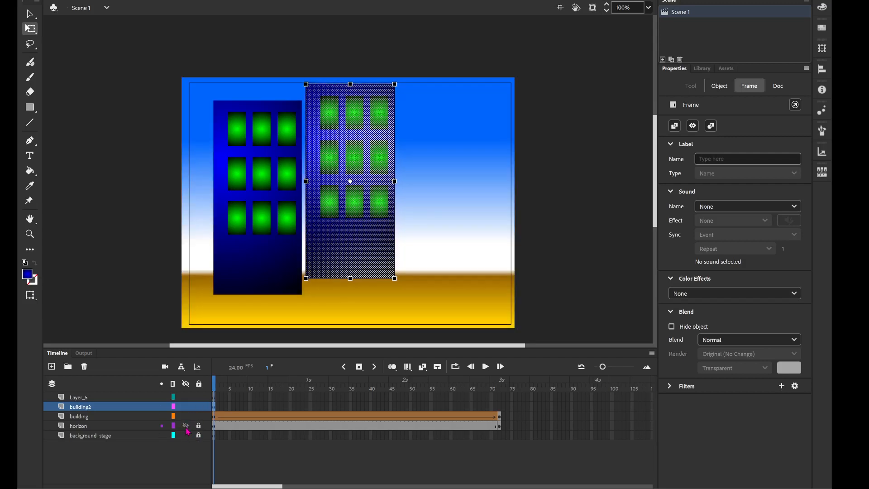
left_click(186, 426)
left_click(186, 426)
Hide the building layer and move the pasted building to about X 48, Y 28.
left_click(186, 415)
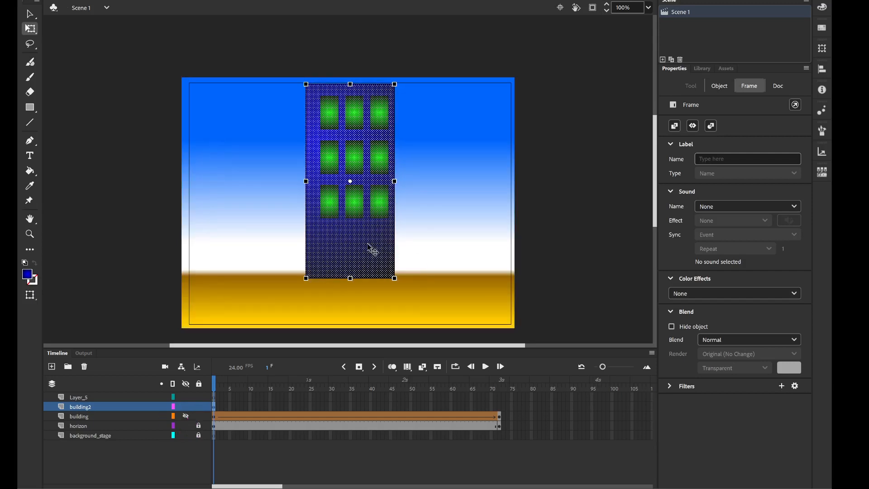
left_click_drag(372, 249, 278, 261)
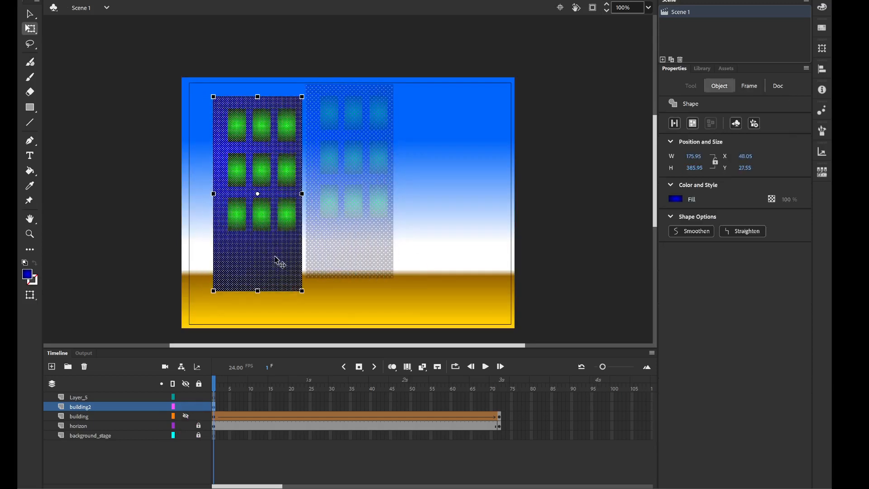
left_click(156, 261)
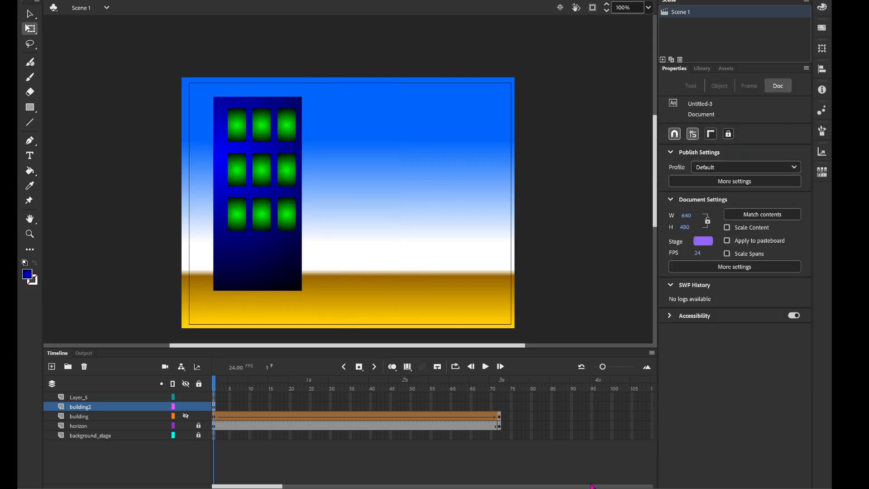
Insert a keyframe at frame 72 of the building2 layer.
left_click(499, 409)
right_click(501, 410)
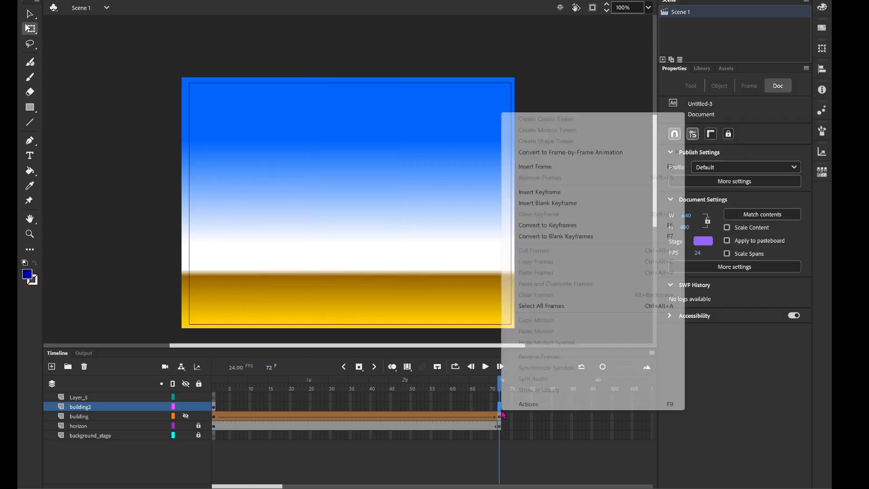
left_click(548, 194)
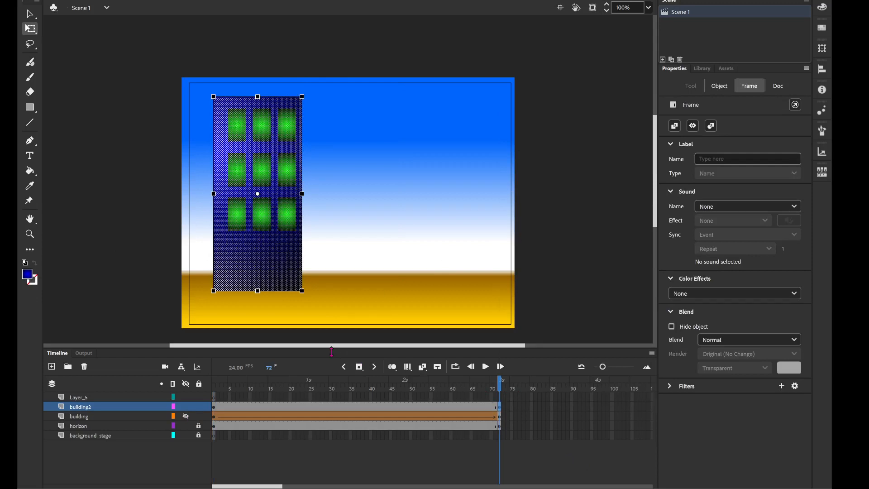
Create a classic tween on the building2 layer between frames 1 and 72, converting its content to a symbol.
right_click(354, 410)
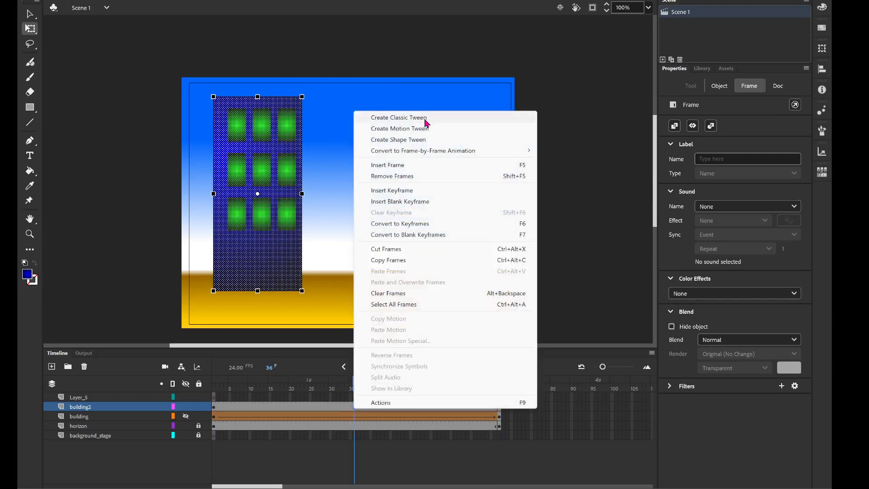
left_click(426, 121)
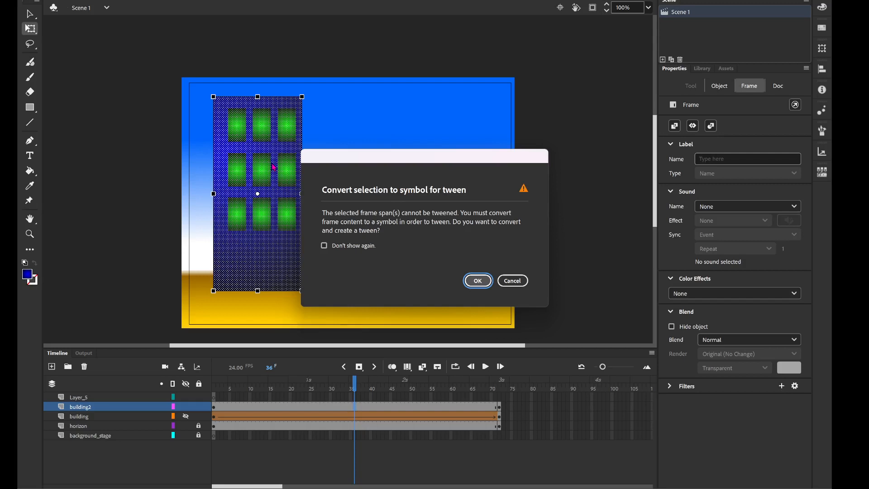
left_click(479, 281)
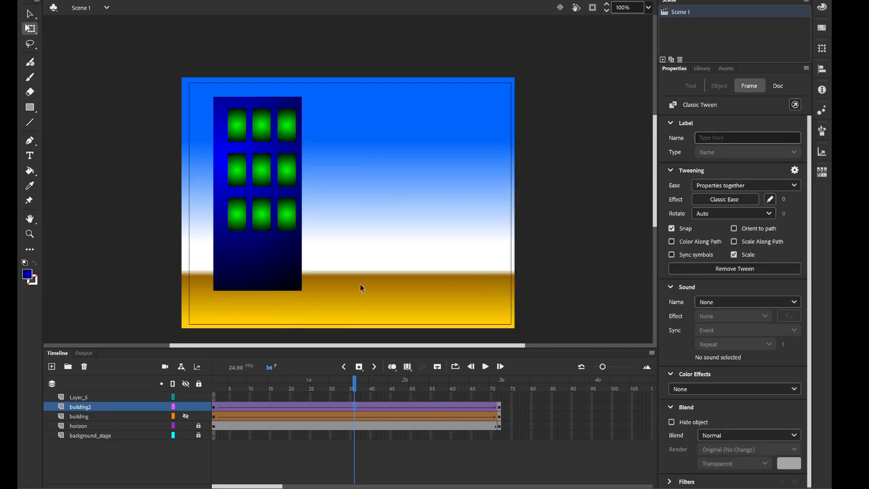
At frame 72 of building2, move the building horizontally to X 461 and skew its top strongly to the left, to a width of about 360.
left_click(500, 406)
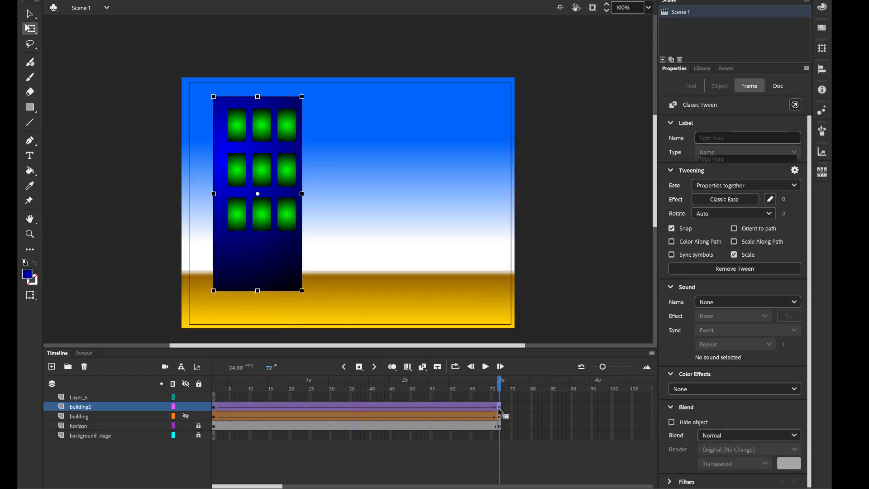
left_click_drag(267, 263, 431, 264)
key("Left")
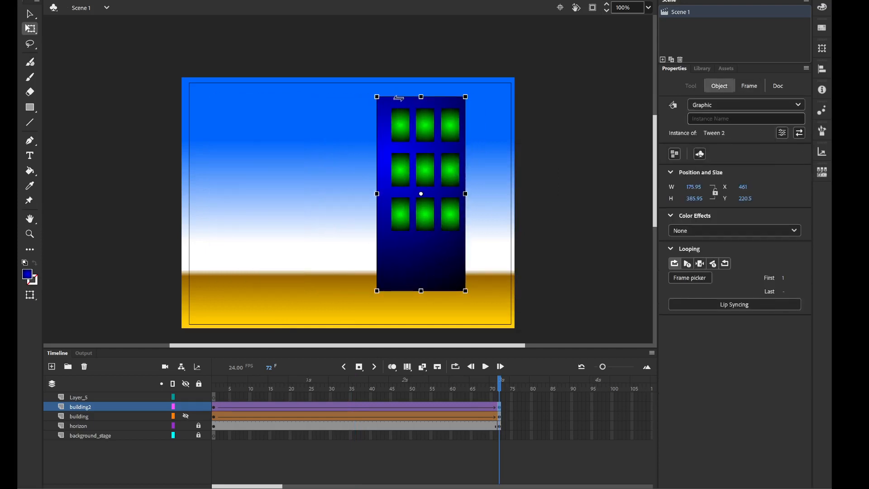
left_click_drag(400, 97, 355, 110)
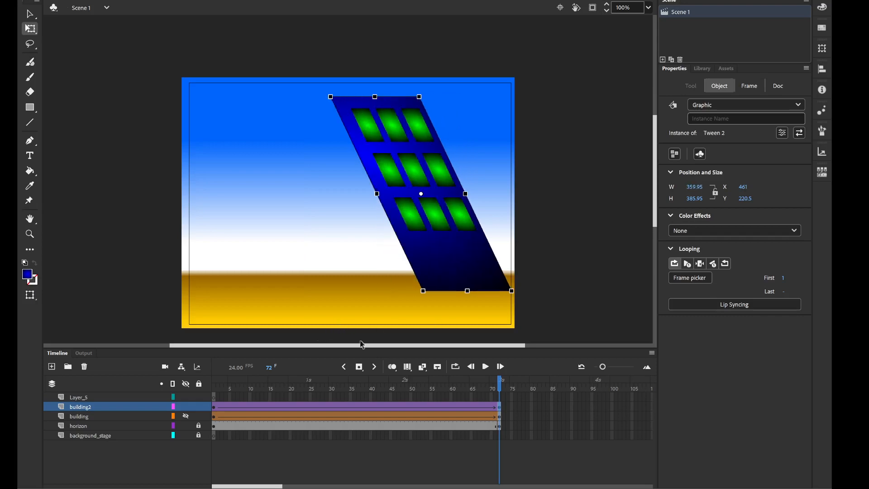
Insert a keyframe at frame 14 of the building2 layer and skew the building so its top leans right.
left_click(265, 409)
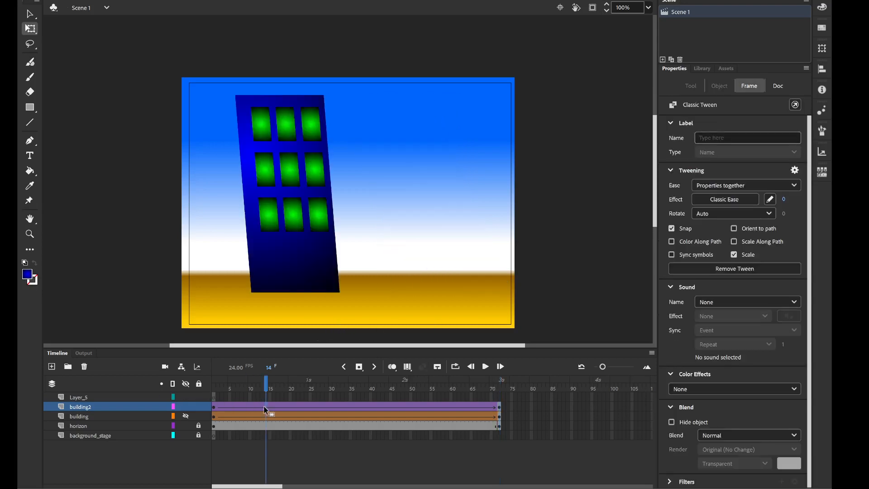
right_click(264, 408)
left_click(329, 188)
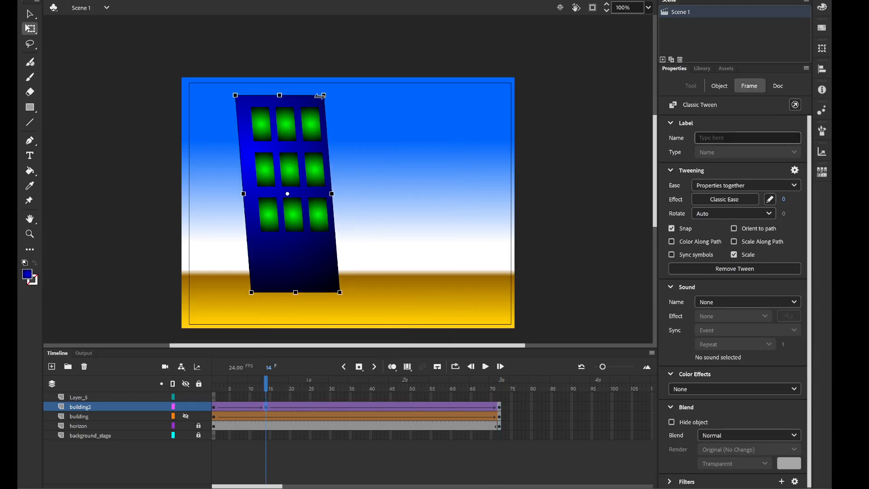
left_click_drag(315, 97, 339, 97)
Insert a keyframe at frame 30 of the building2 layer and skew the building's top slightly to the left.
left_click(330, 406)
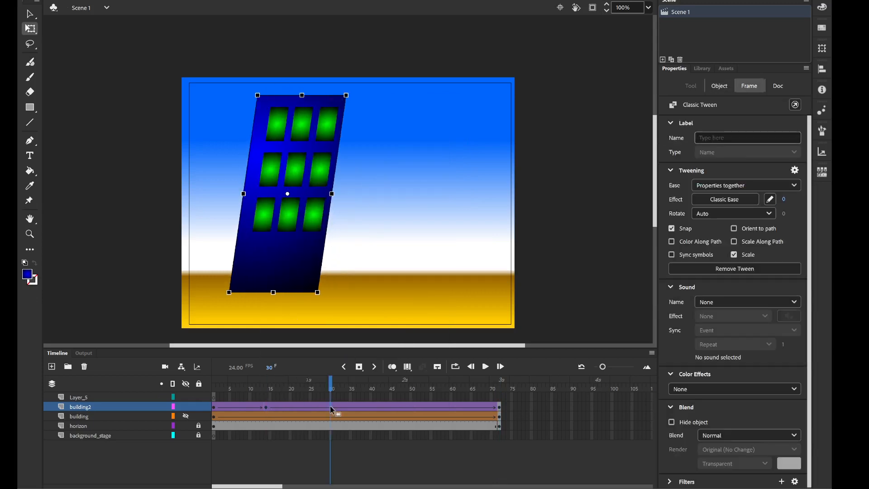
right_click(330, 406)
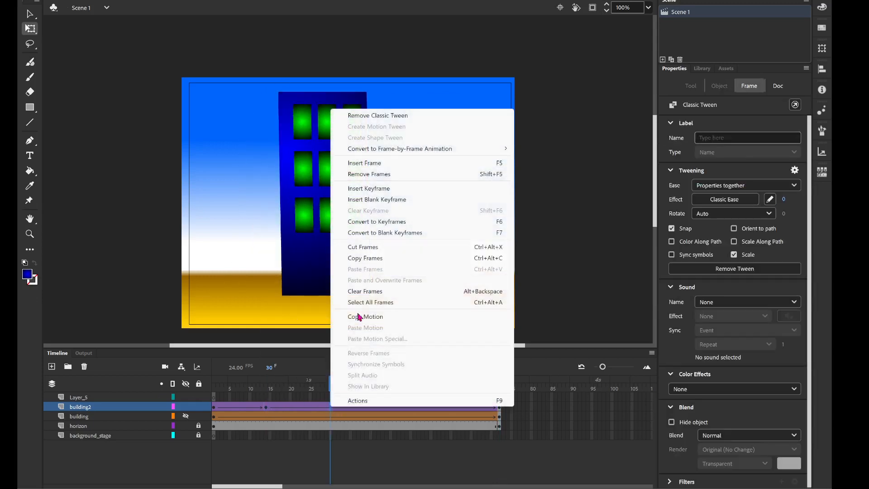
left_click(394, 188)
left_click(333, 101)
left_click_drag(339, 97, 331, 96)
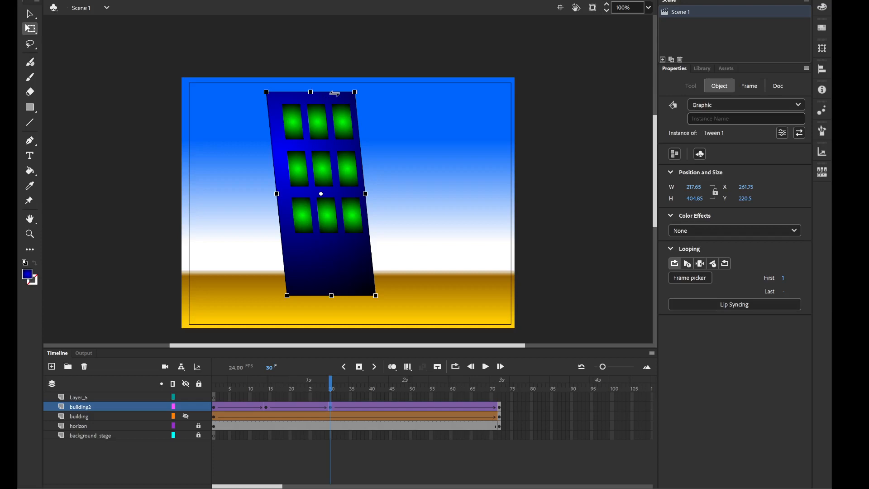
Insert a keyframe at frame 50 of the building2 layer and skew the building so it leans right.
left_click(410, 407)
right_click(409, 407)
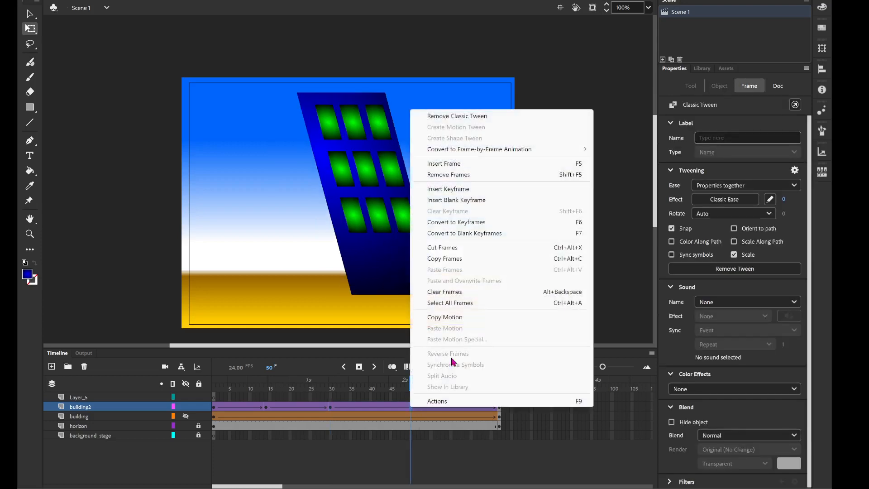
left_click(487, 194)
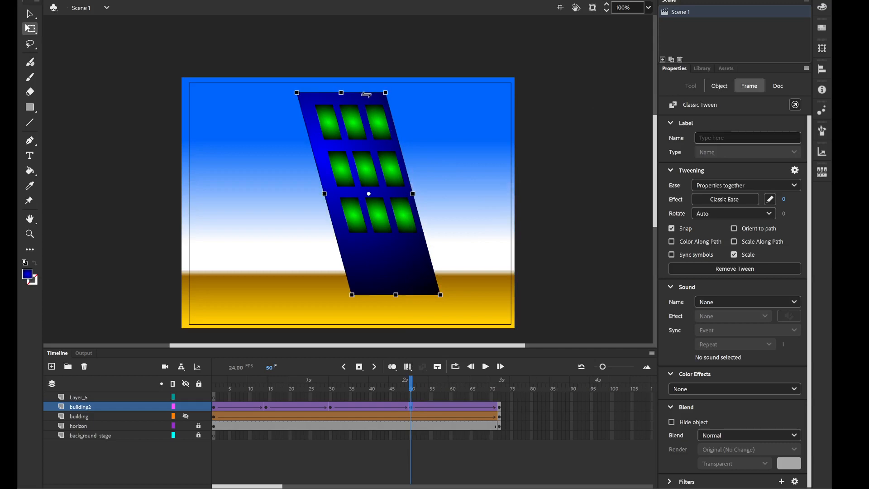
left_click_drag(369, 95, 408, 101)
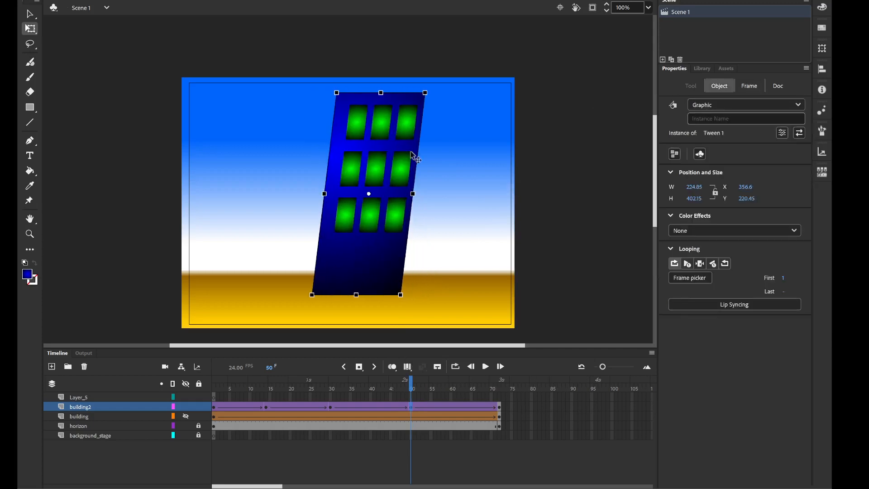
Add a keyframe at frame 62 of the building2 layer and skew the building's top slightly past upright to the right.
left_click(458, 407)
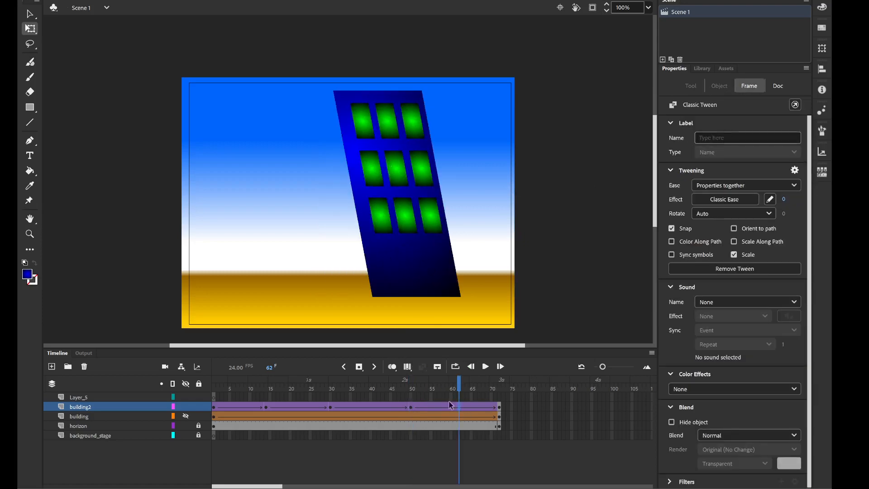
right_click(460, 406)
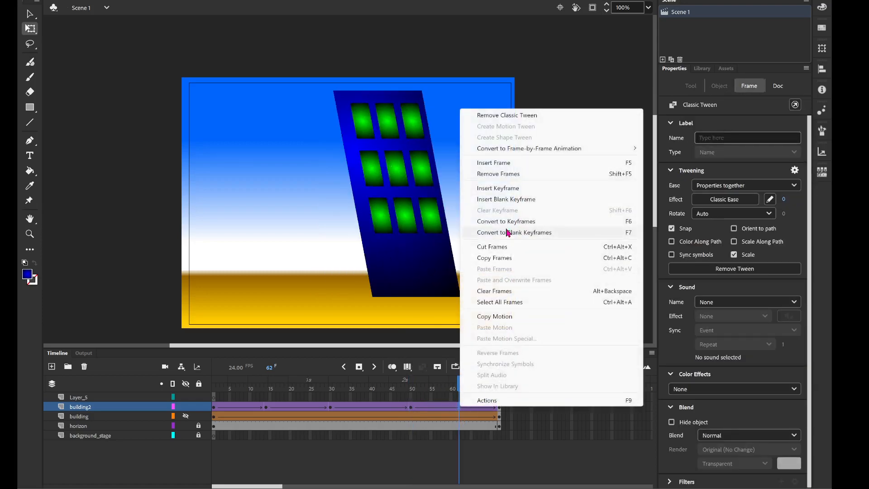
left_click(498, 187)
left_click(385, 114)
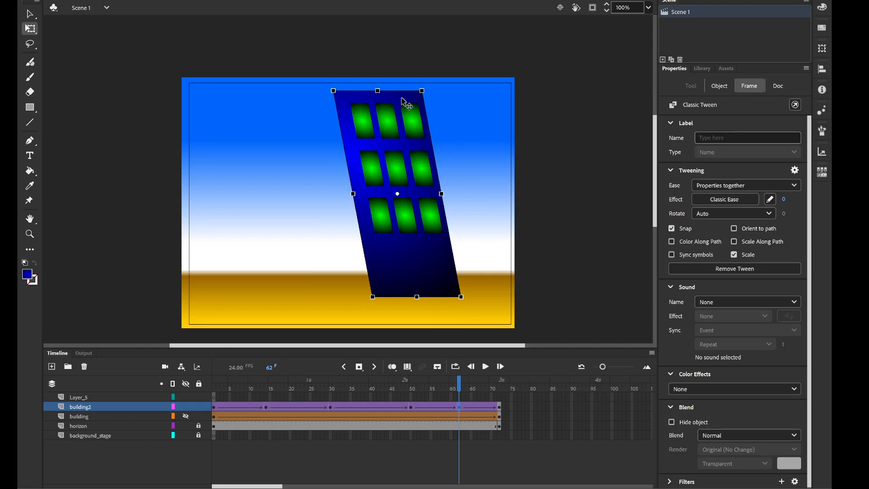
left_click_drag(404, 91, 433, 91)
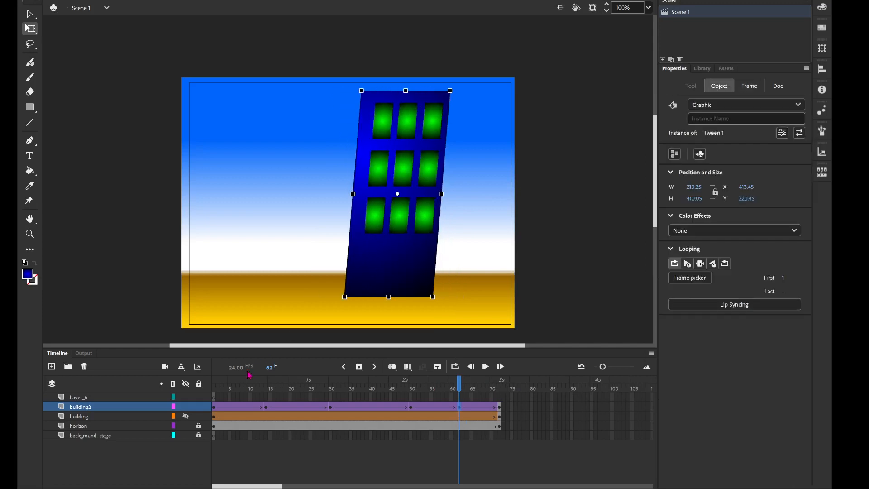
Play the building2 animation from frame 1.
left_click(214, 399)
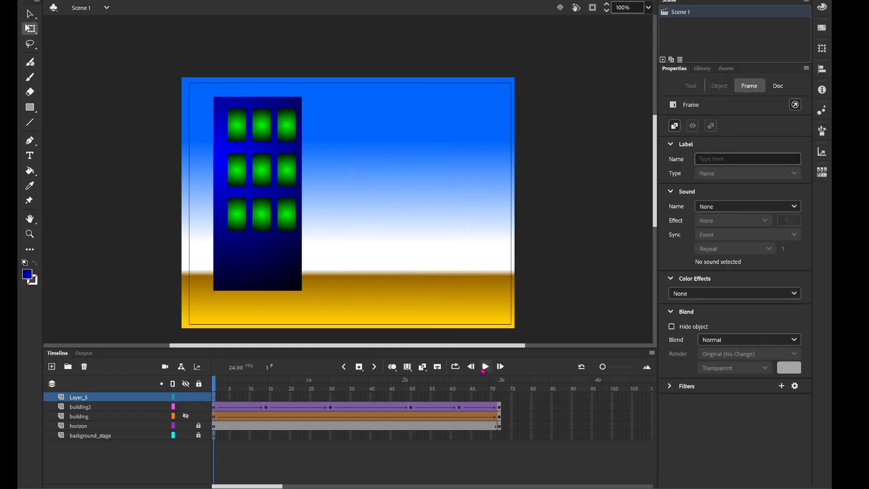
left_click(486, 368)
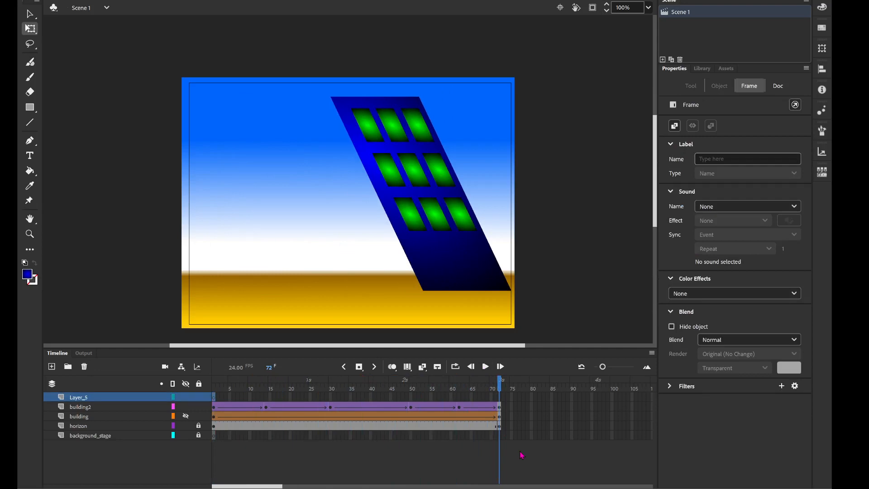
Show the building layer and hide the building2 layer.
left_click(186, 416)
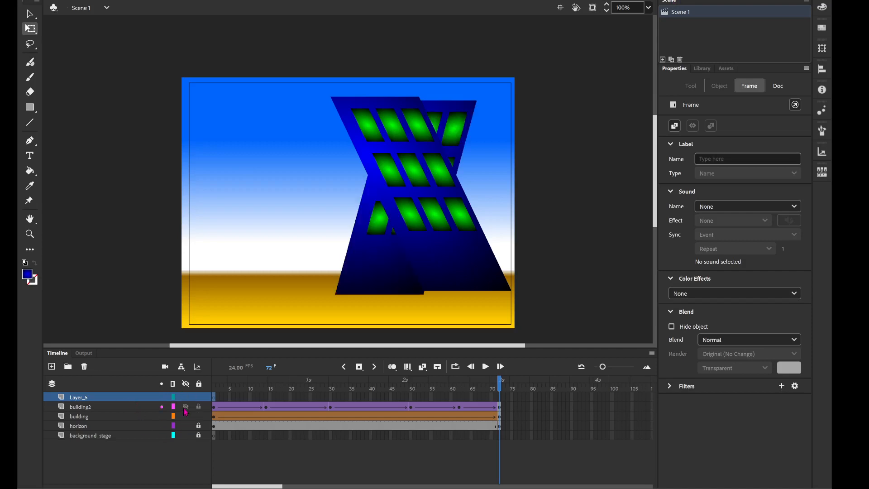
left_click(185, 407)
left_click(185, 416)
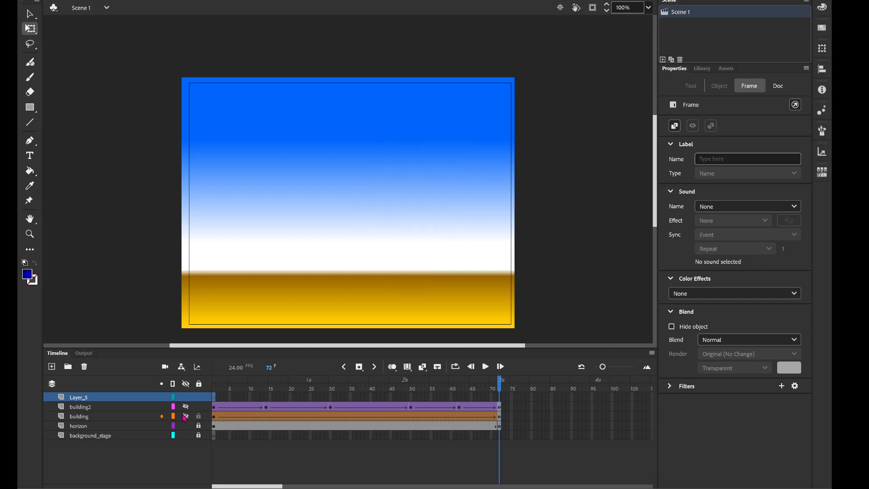
left_click(187, 417)
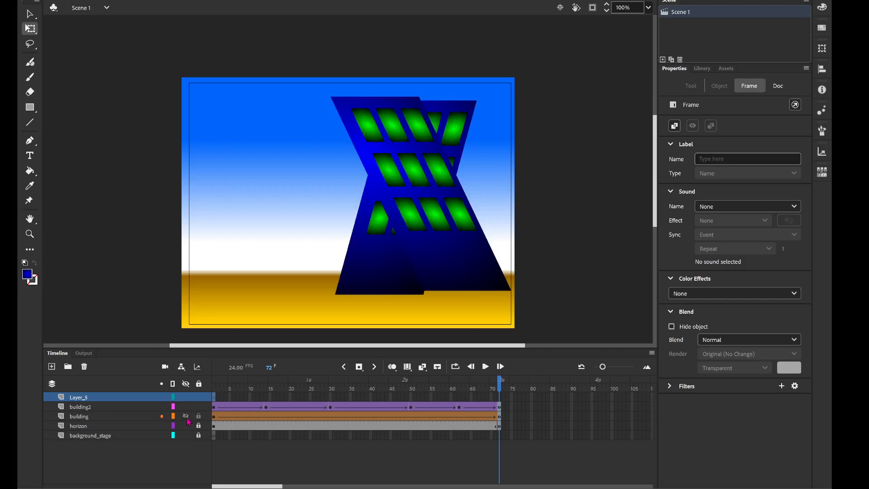
left_click(186, 406)
Play the building layer's animation from frame 1 to compare its motion.
left_click(218, 397)
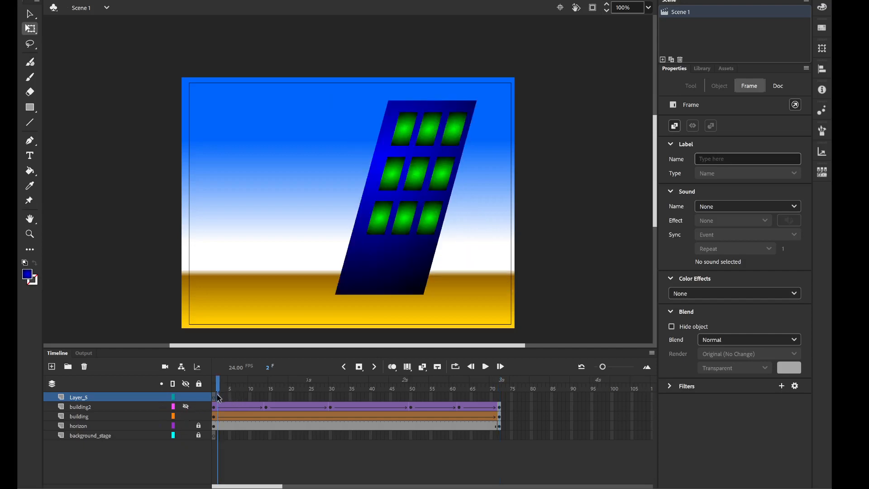
left_click(214, 397)
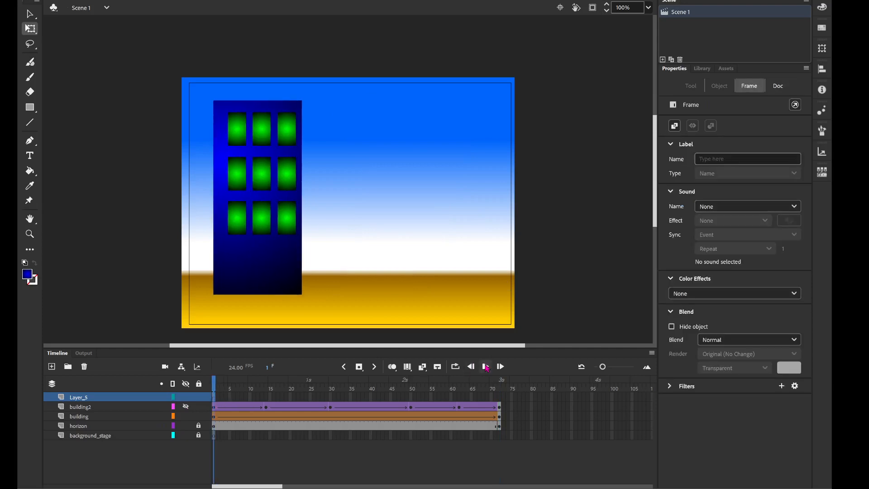
left_click(486, 366)
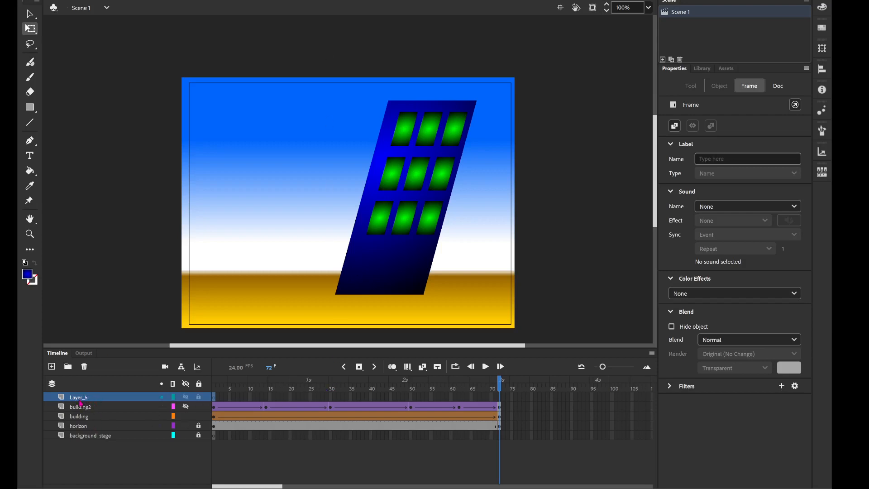
Hide the building layer and draw a blue-gradient rectangle without a stroke above the horizon in frame 1 of Layer_5.
left_click(186, 416)
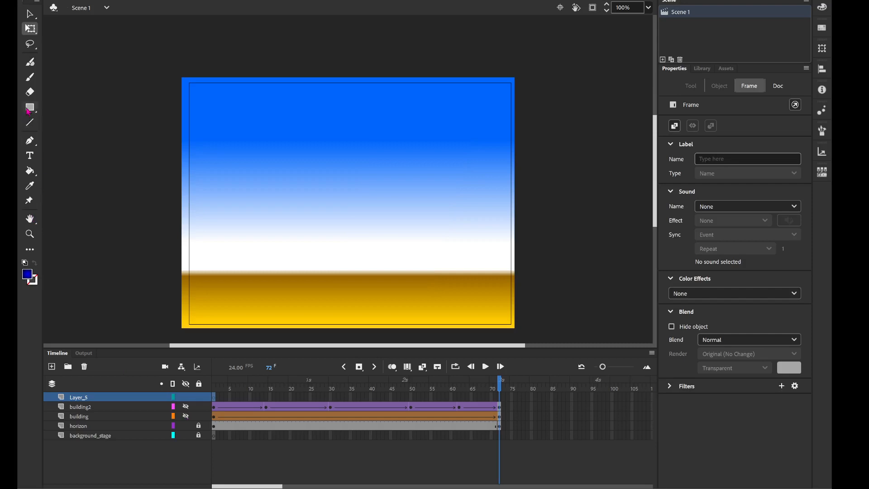
left_click(29, 109)
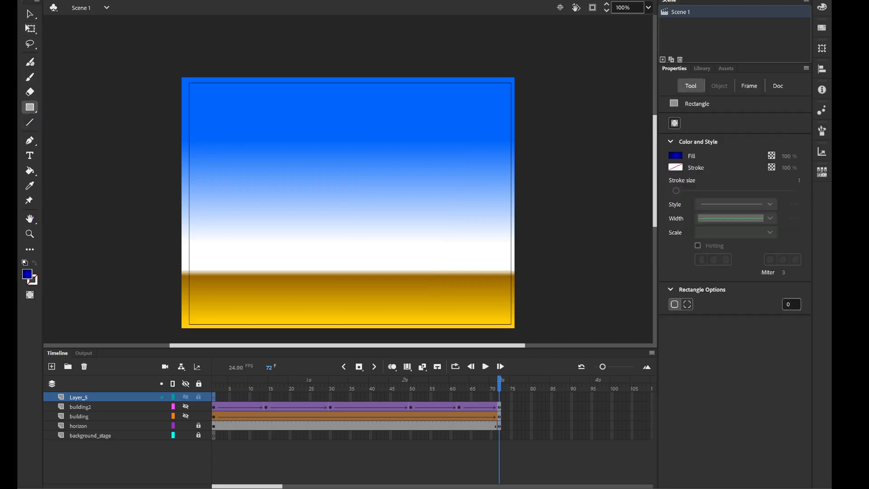
left_click(216, 398)
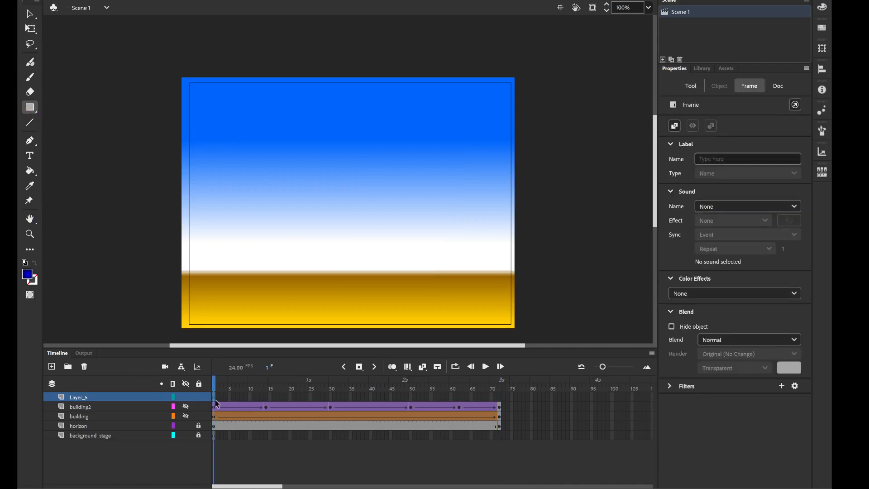
left_click_drag(224, 150, 309, 243)
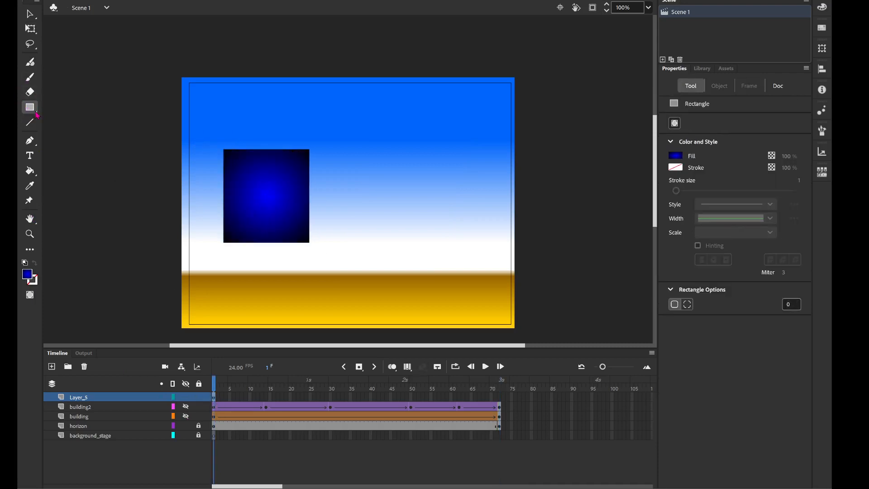
Draw white (#FFFFFF) ovals of varied sizes and shapes scattered over the blue rectangle with the Oval tool.
key("o")
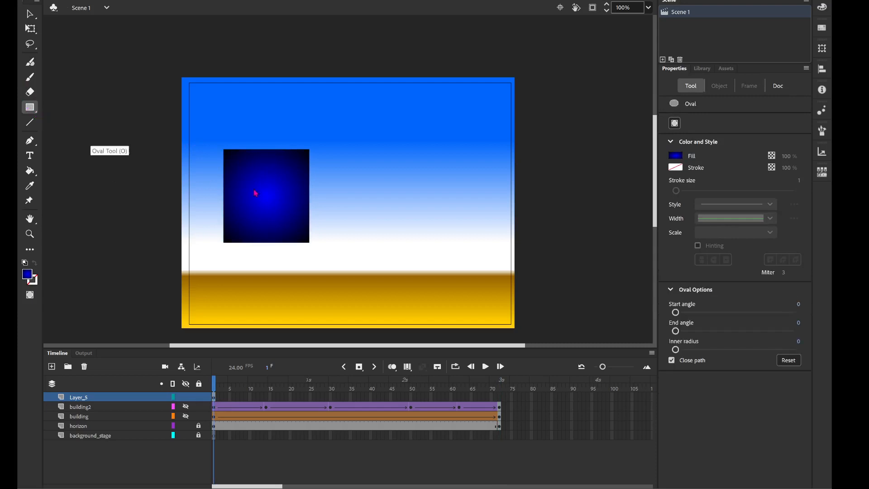
left_click(27, 275)
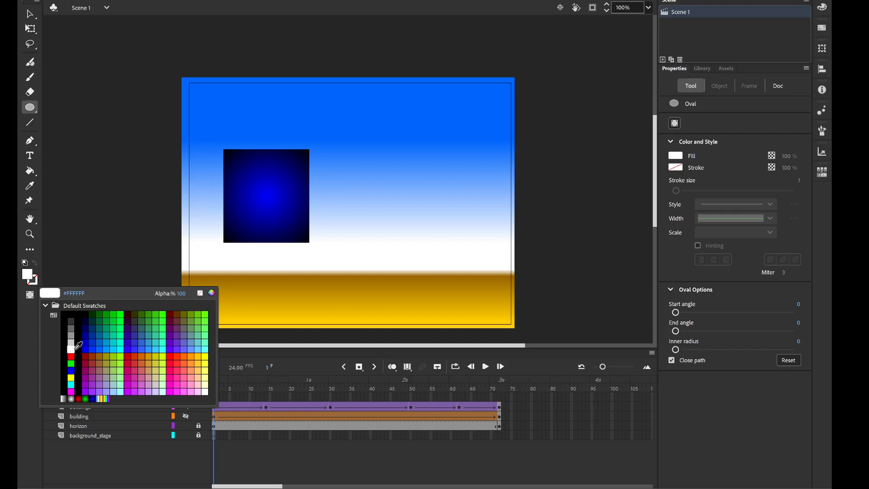
left_click(71, 348)
left_click_drag(239, 162, 293, 204)
left_click_drag(236, 210, 278, 227)
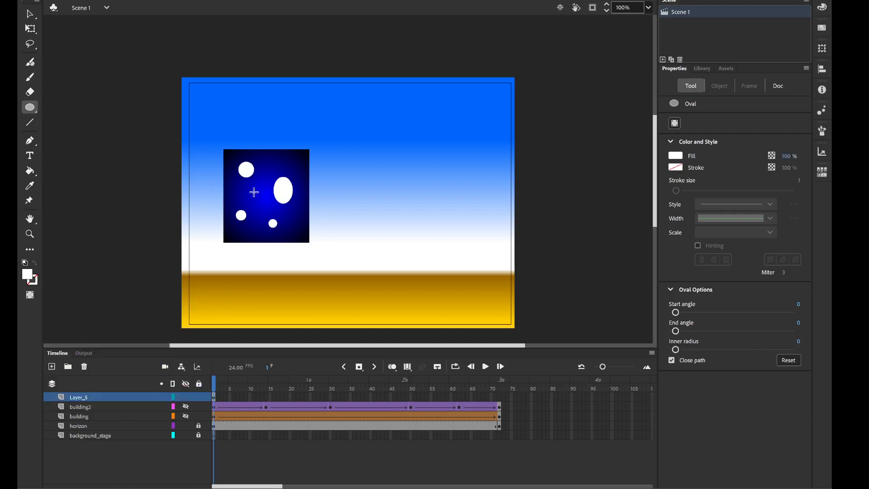
left_click_drag(253, 192, 260, 199)
left_click_drag(278, 157, 296, 163)
left_click_drag(303, 218, 310, 232)
left_click_drag(251, 207, 271, 229)
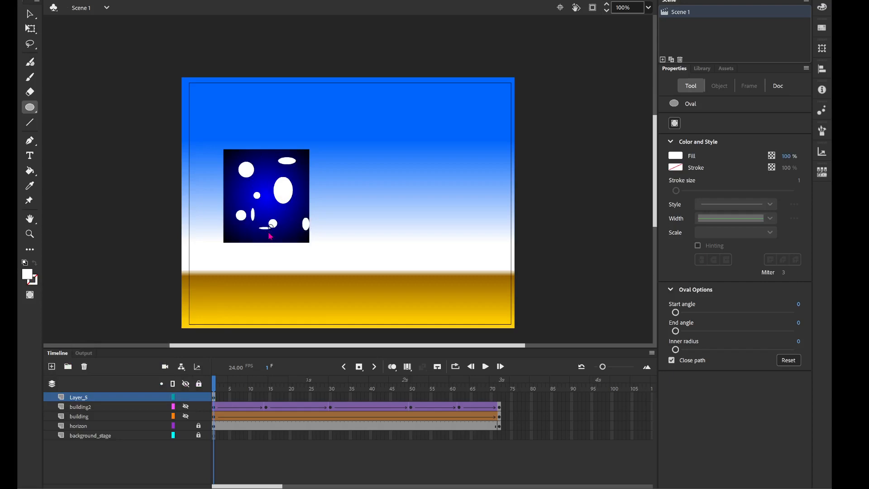
Insert a keyframe at frame 72 of Layer_5 and create a shape tween across its span.
right_click(499, 404)
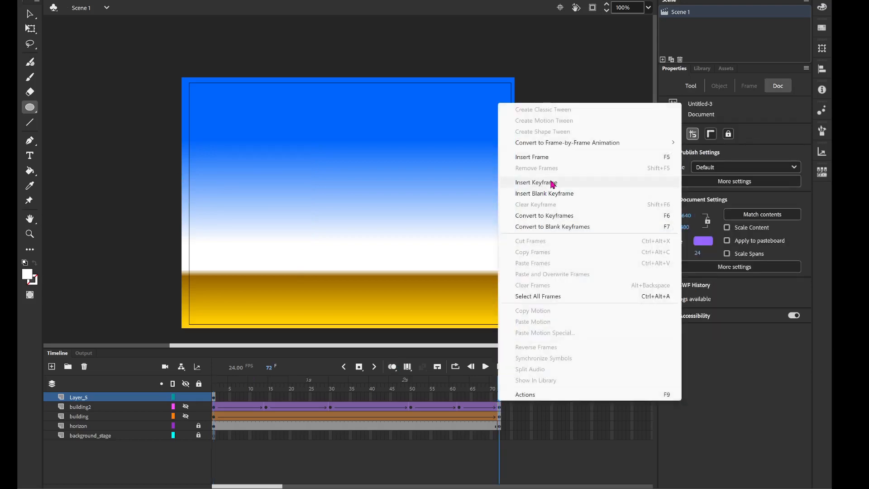
left_click(504, 184)
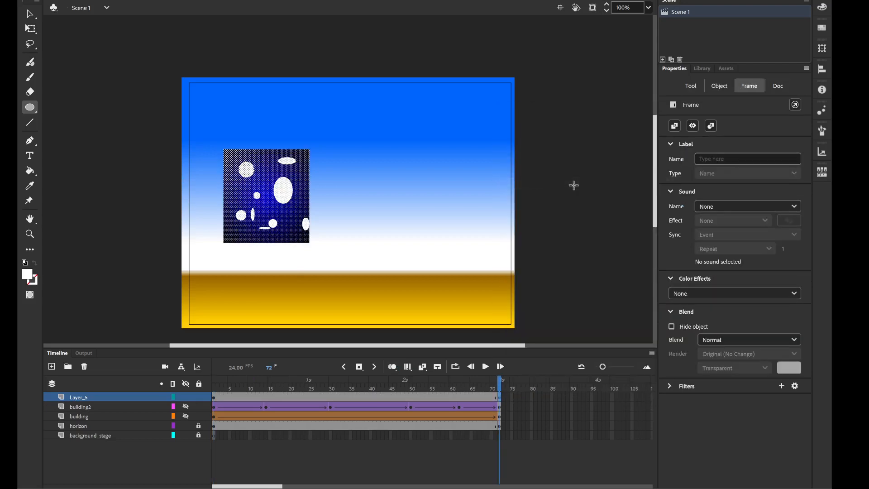
right_click(352, 399)
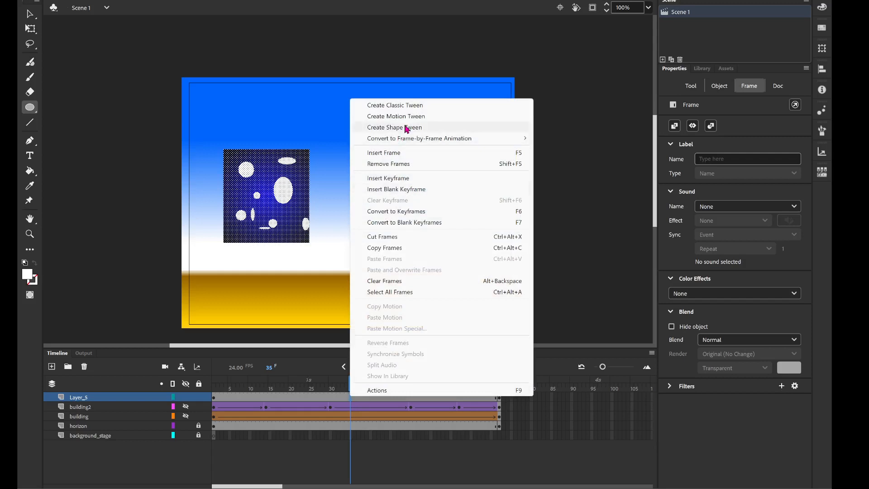
left_click(407, 128)
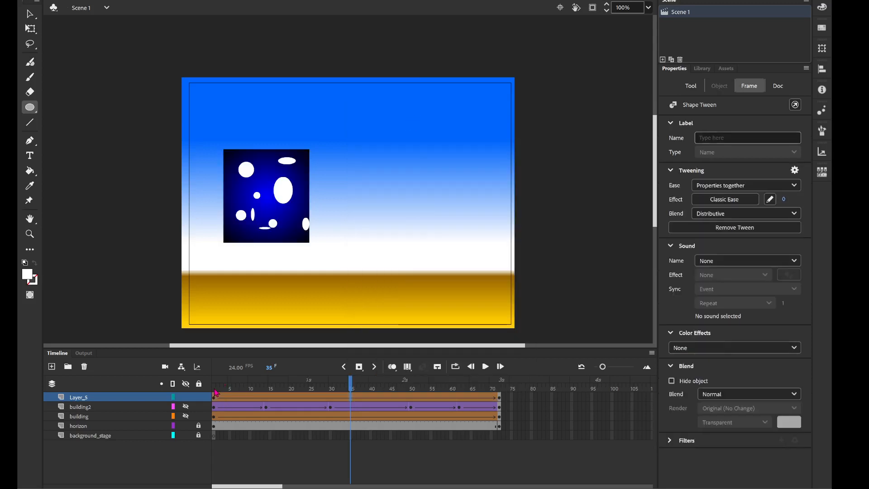
left_click(215, 391)
left_click(278, 391)
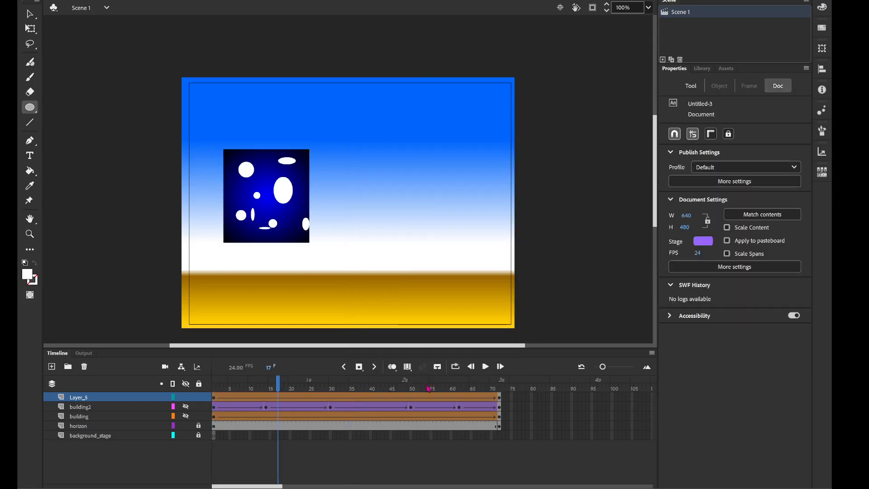
Move the whole spotted rectangle horizontally across the stage in frame 72 of Layer_5 and scrub through the tween.
left_click(498, 398)
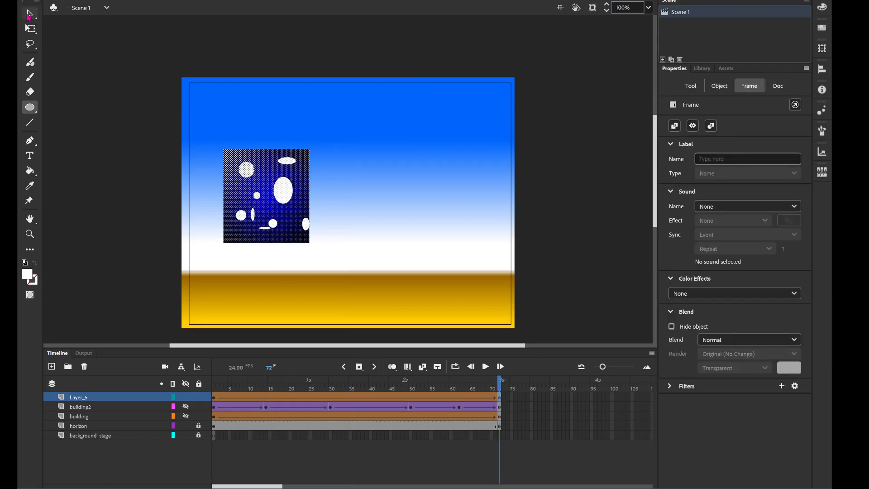
left_click(28, 15)
left_click_drag(219, 130, 422, 323)
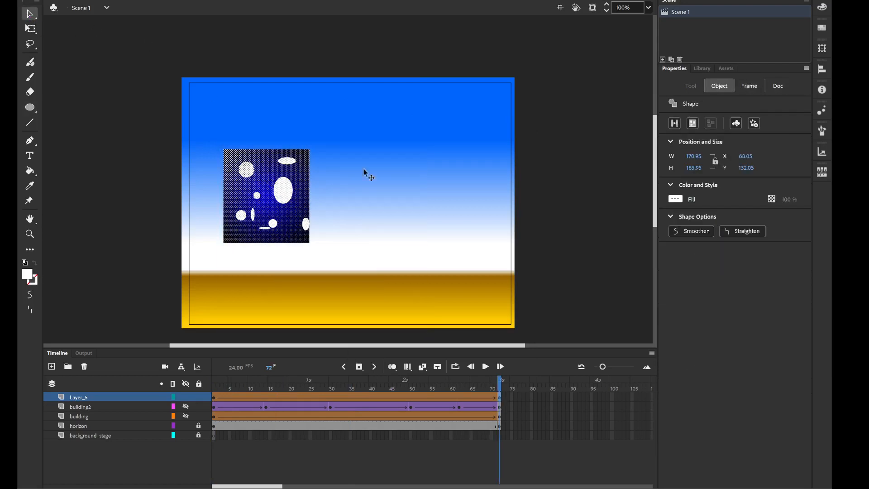
left_click_drag(367, 174, 531, 174)
left_click_drag(226, 388, 386, 388)
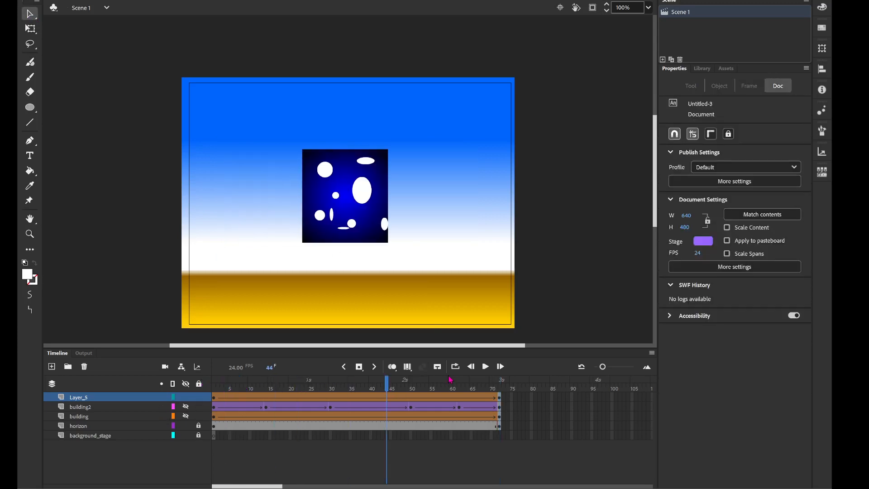
left_click(218, 388)
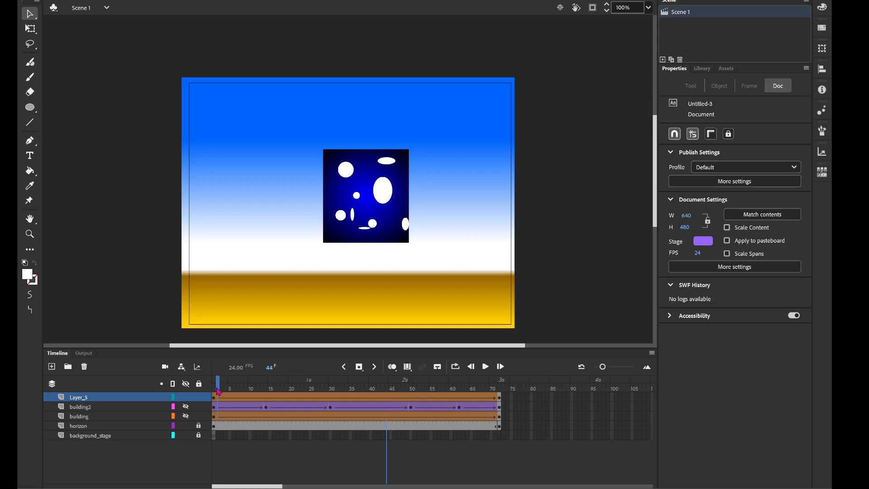
mouse_move(217, 388)
left_mouse_down()
mouse_move(351, 388)
mouse_move(225, 388)
left_mouse_up()
Undo the rectangle's move and the shape tween on Layer_5.
left_click(500, 397)
left_click(277, 388)
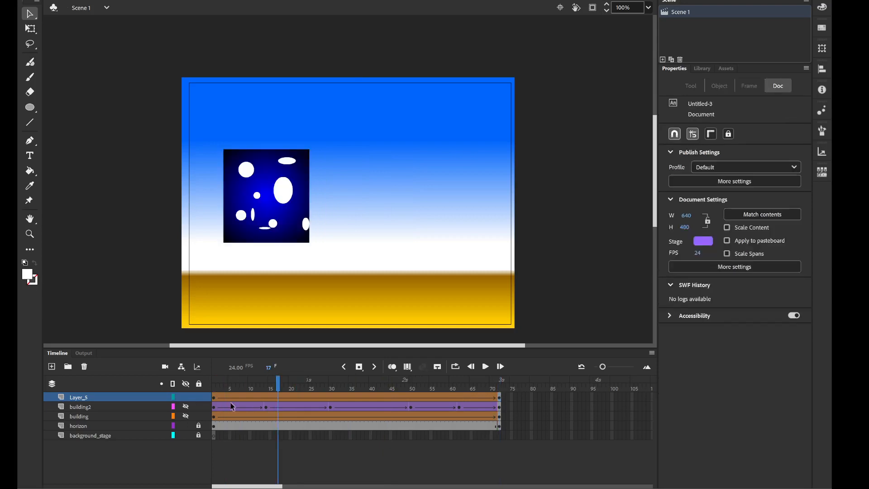
left_click(351, 397)
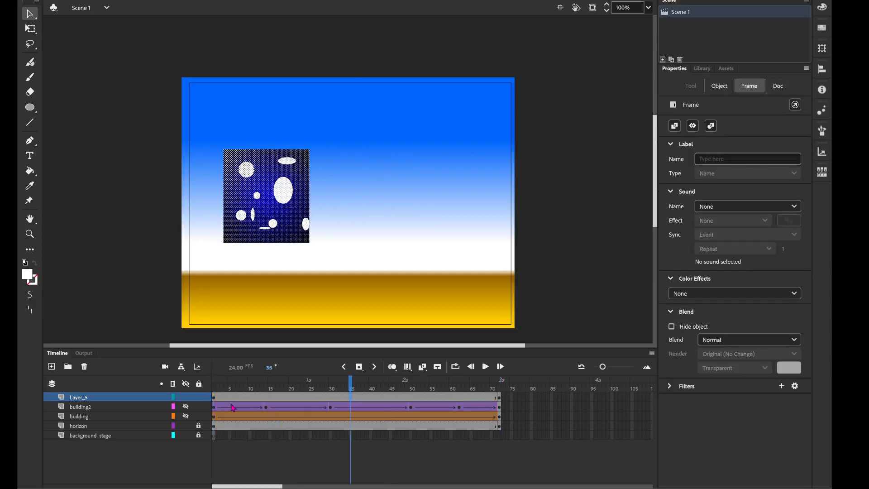
Move the spotted rectangle to X 352.05 in frame 72 and create a shape tween on Layer_5.
left_click(500, 401)
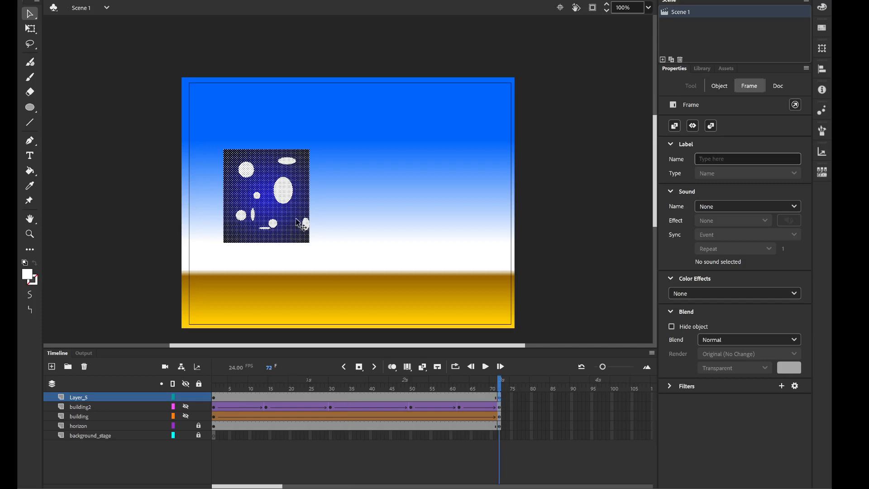
left_click_drag(302, 225, 441, 224)
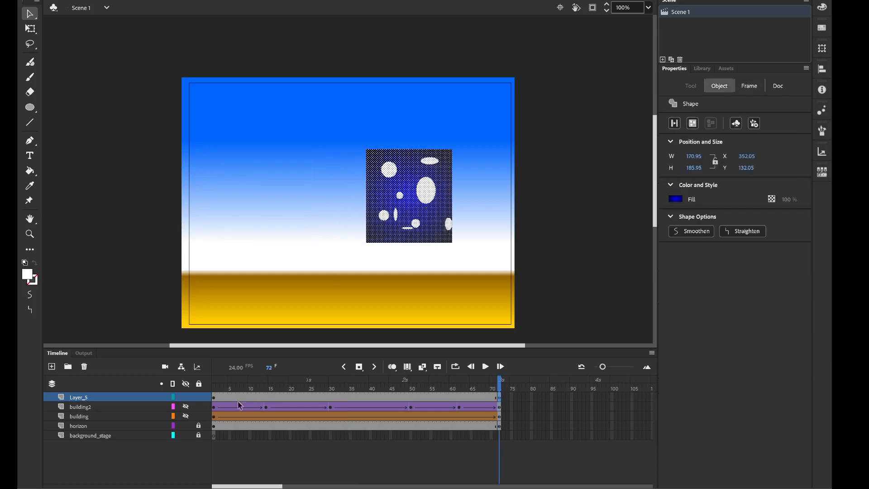
left_click(344, 400)
right_click(343, 399)
left_click(386, 129)
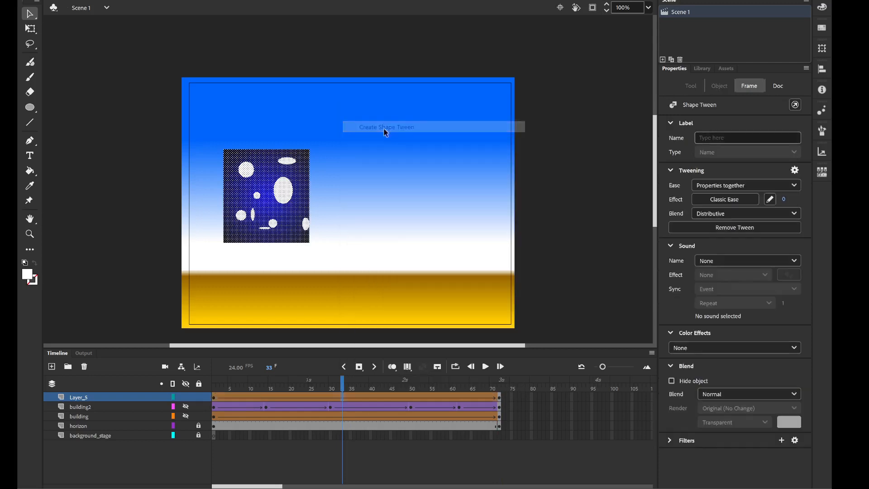
Scrub through Layer_5's shape tween from the first frames to frame 71 to check the rectangle's motion.
left_click_drag(221, 386, 258, 387)
left_click(376, 392)
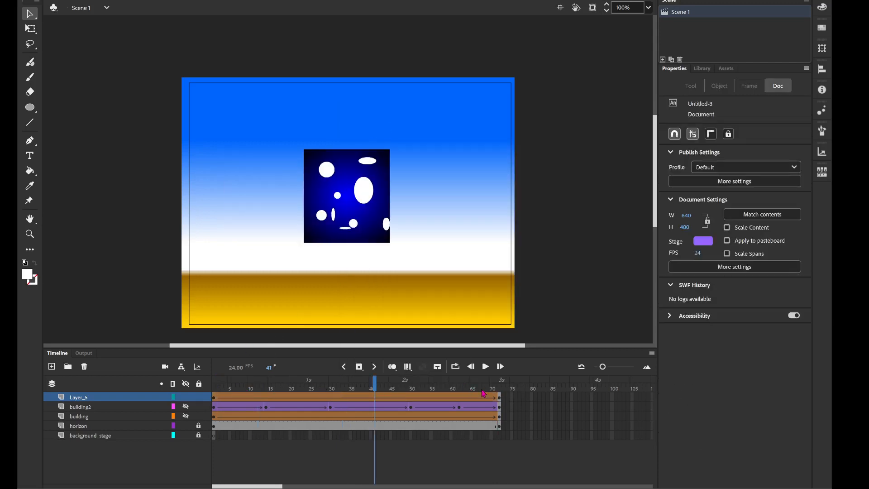
left_click(483, 392)
left_click_drag(220, 389, 417, 391)
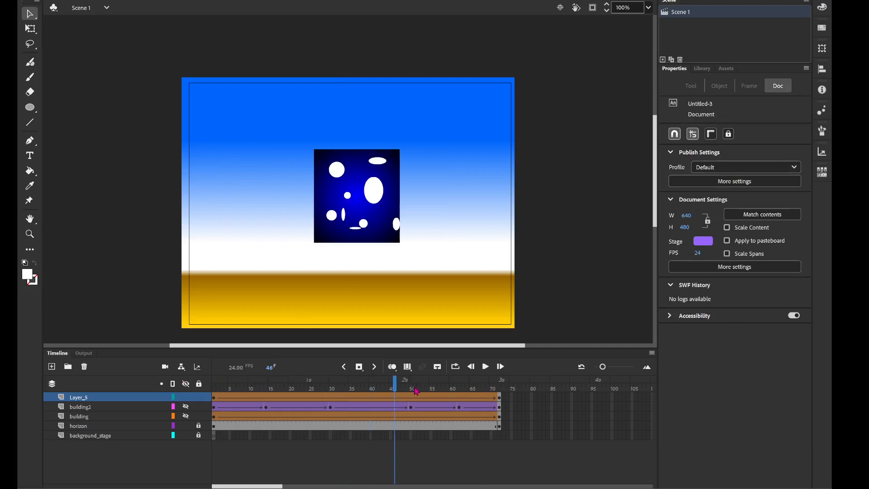
left_click(467, 392)
left_click(497, 396)
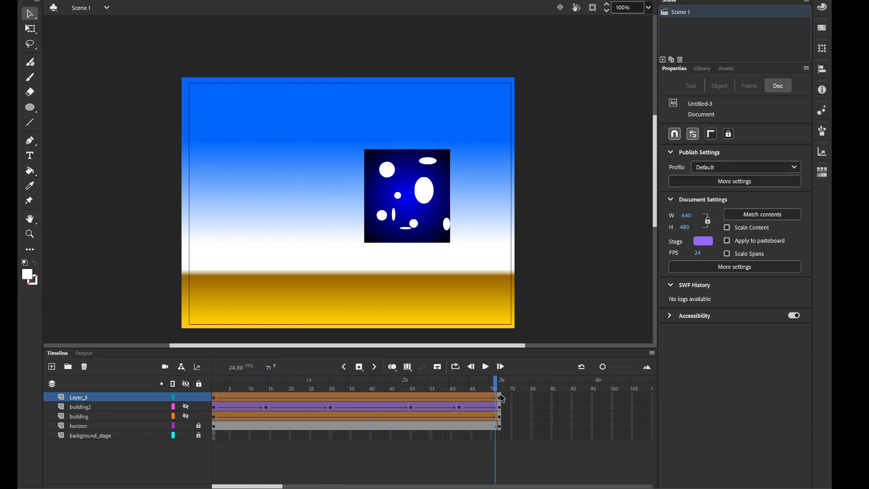
In frame 72, move the spotted rectangle to X 121.05, Y 106.05, and group only its blue fill.
left_click(500, 398)
left_click_drag(412, 216, 297, 199)
left_click(113, 226)
left_click(284, 200)
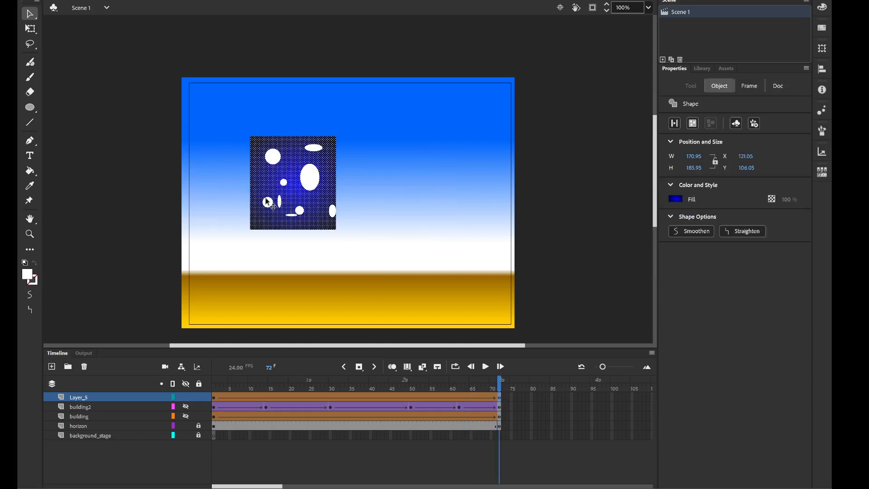
left_click(165, 0)
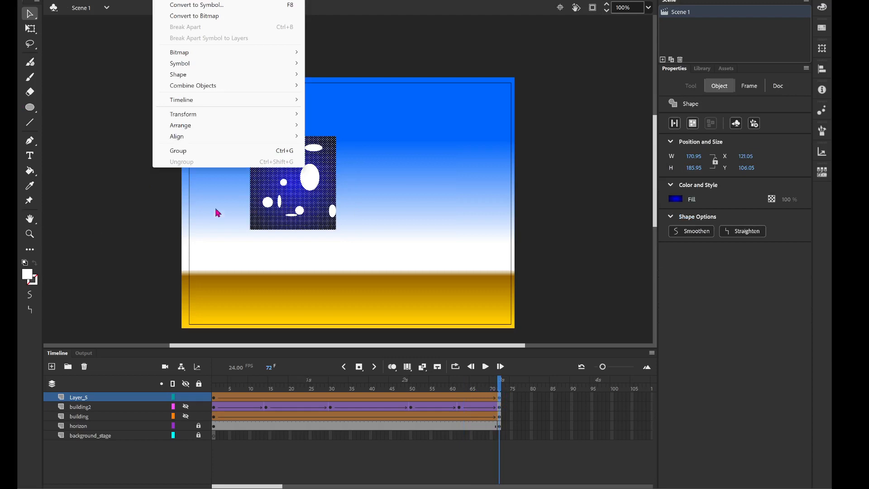
left_click(226, 151)
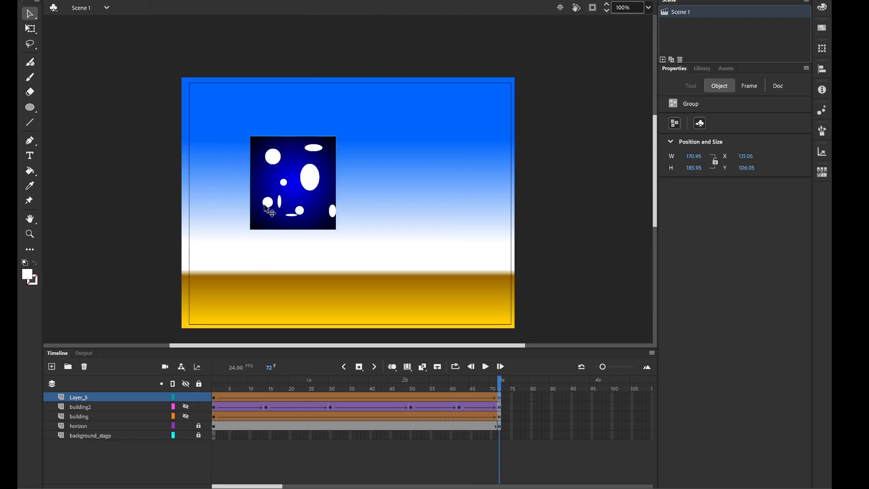
left_click_drag(265, 207, 221, 219)
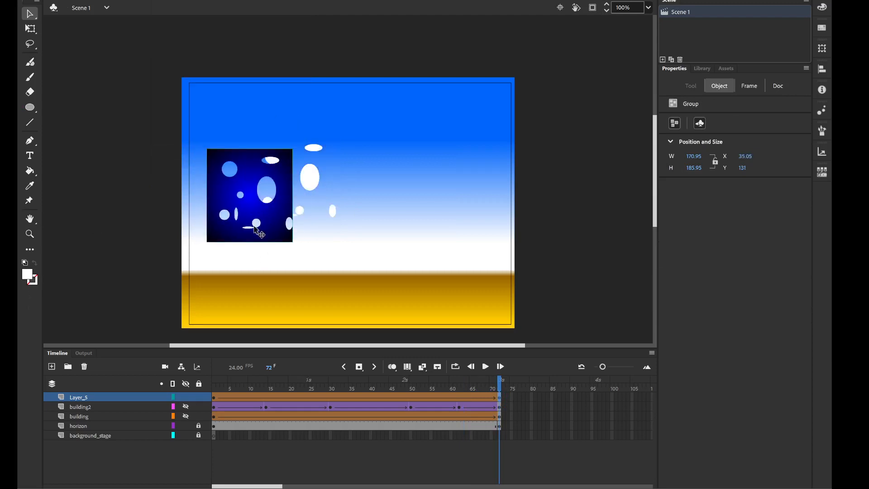
key("ctrl+z")
key("ctrl+z")
Move the grouped rectangle and its ovals together to X 52.05, Y 161 in frame 72, and remove Layer_5's shape tween.
left_click_drag(216, 83, 380, 242)
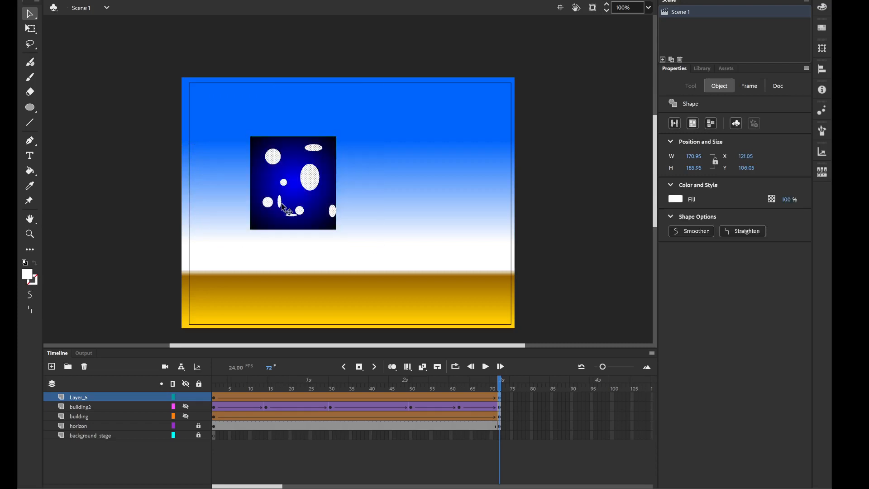
left_click_drag(278, 231, 248, 256)
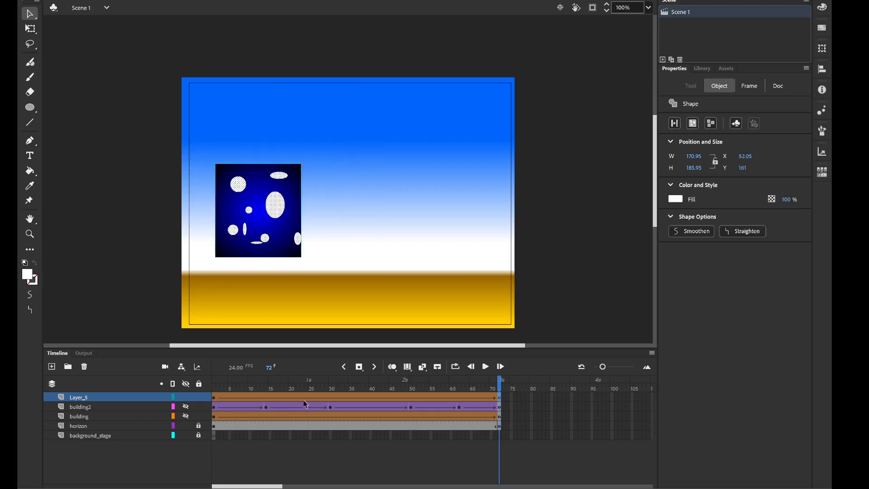
right_click(347, 395)
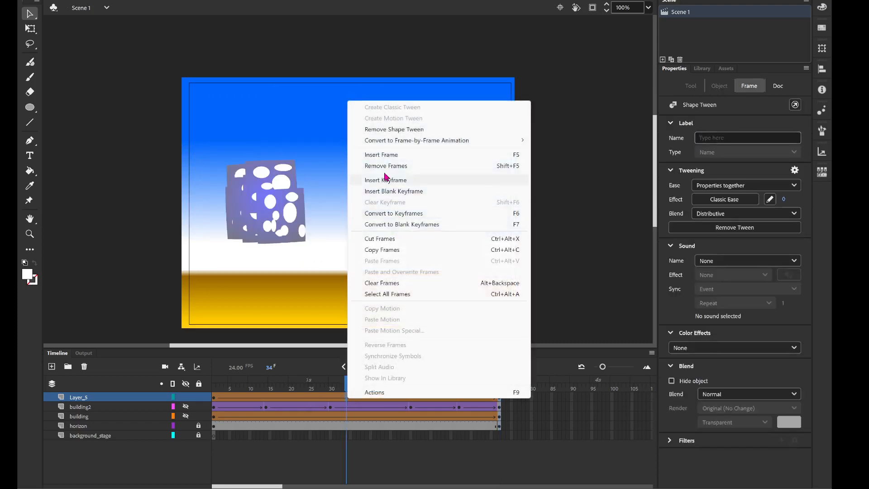
left_click(401, 130)
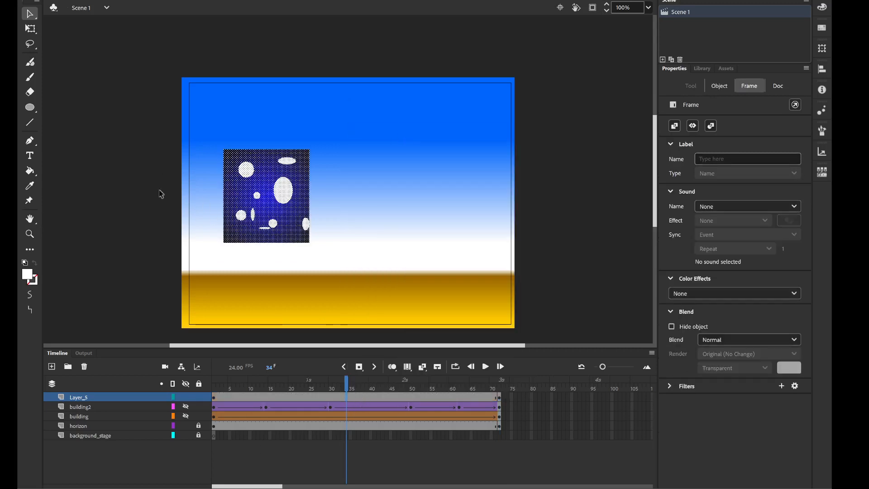
Create a shape tween between Layer_5's keyframes at frames 1 and 72, and play it from frame 1.
left_click(502, 402)
left_click(497, 401)
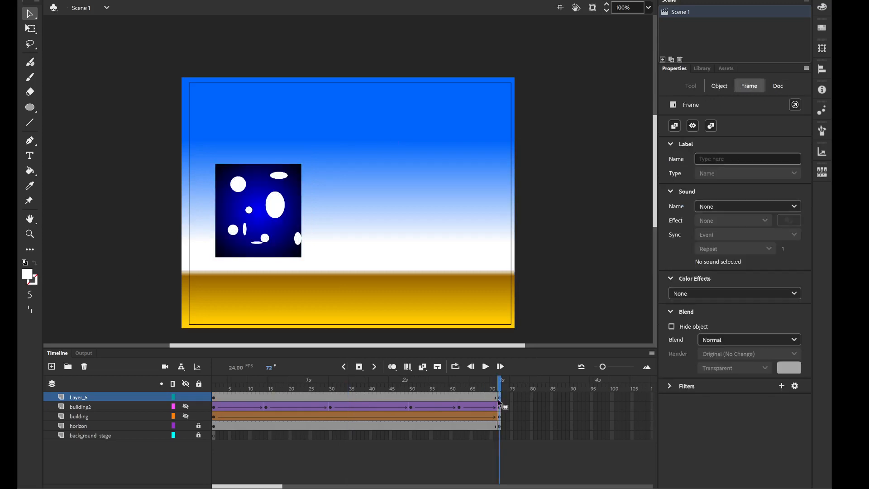
right_click(335, 401)
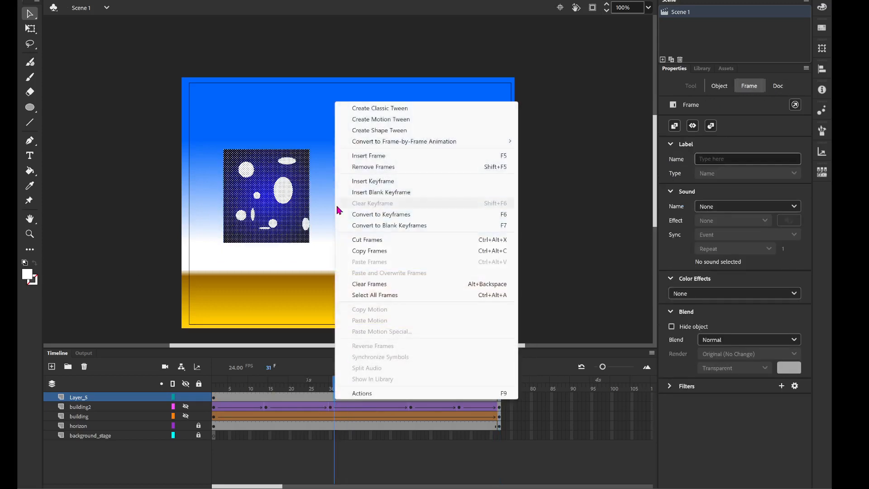
left_click(374, 130)
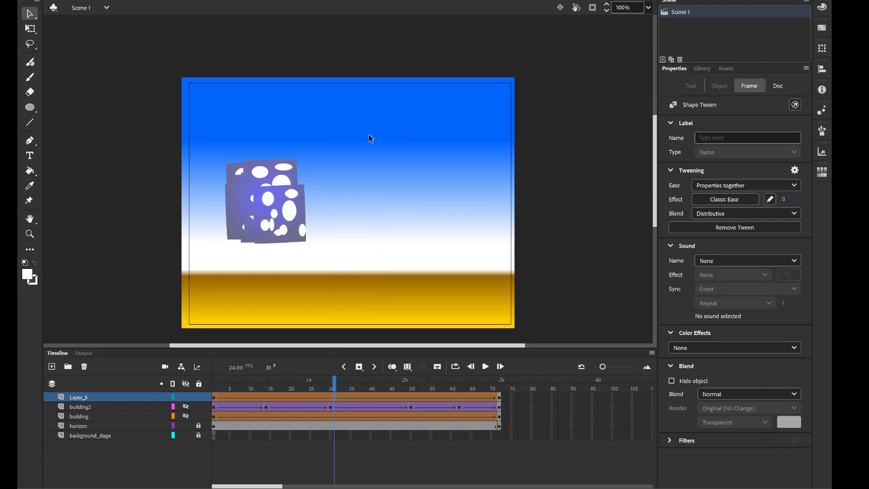
left_click(216, 390)
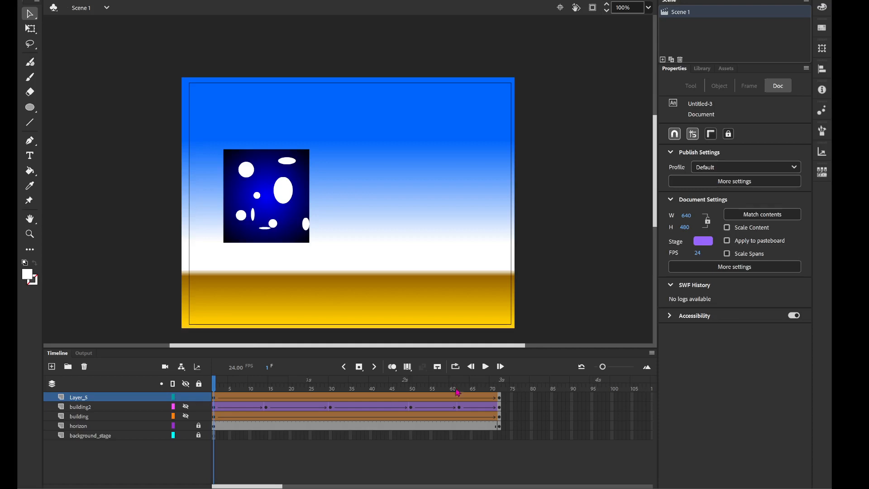
left_click(485, 366)
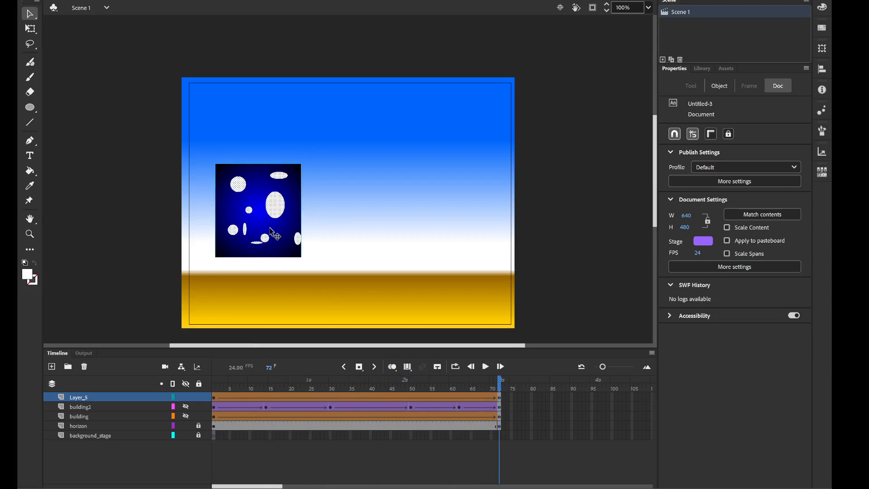
In frame 72, move the spotted rectangle into the sky's upper-right area, shrink it to about 75 x 66 px, and play from frame 1.
left_click_drag(271, 232, 460, 155)
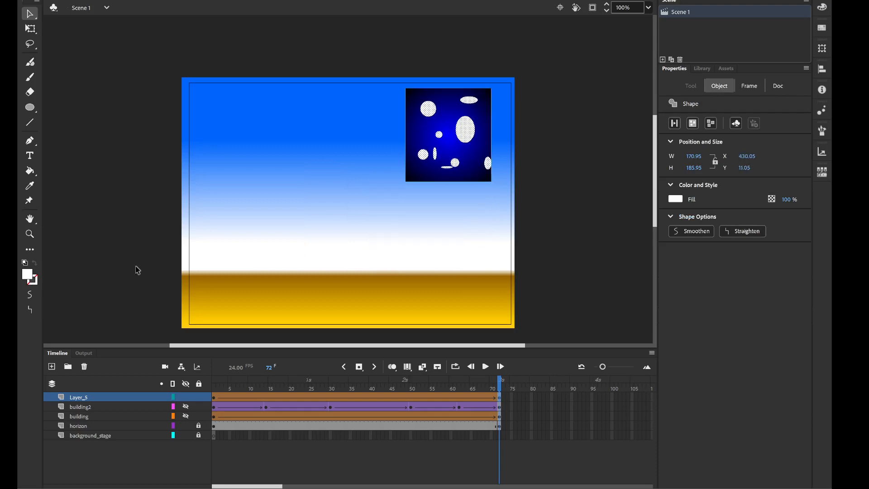
key("q")
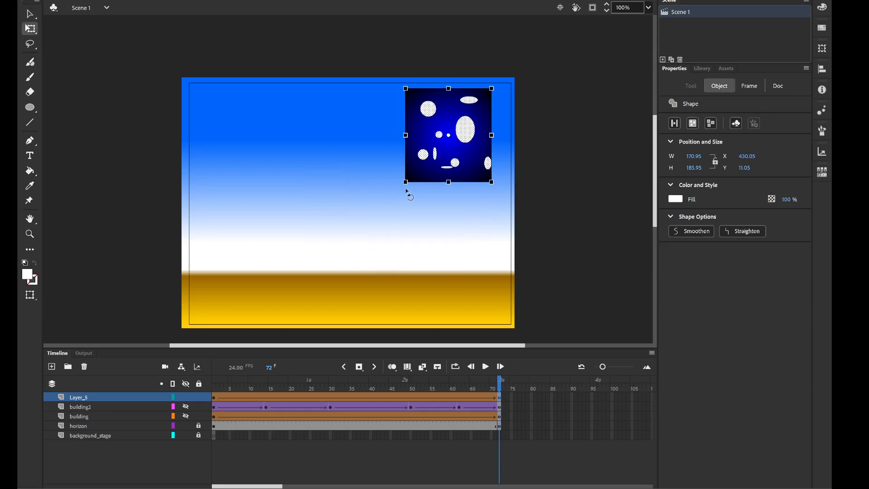
left_click_drag(405, 181, 429, 151)
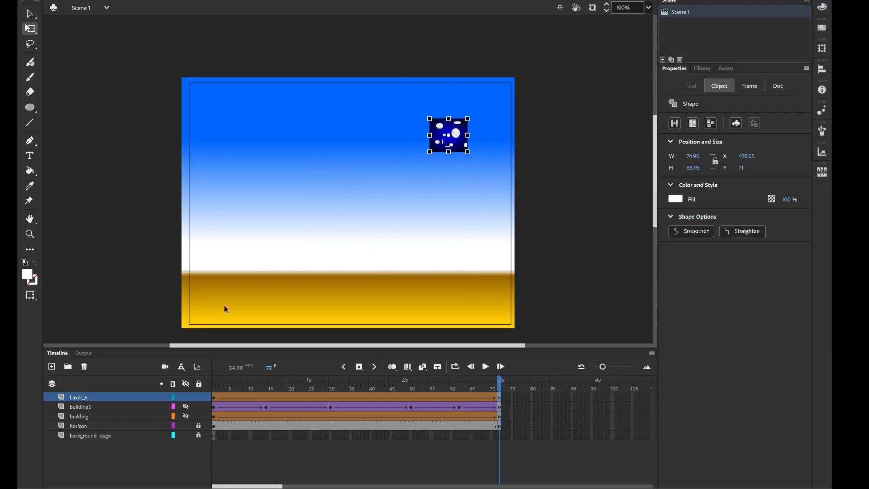
left_click(214, 389)
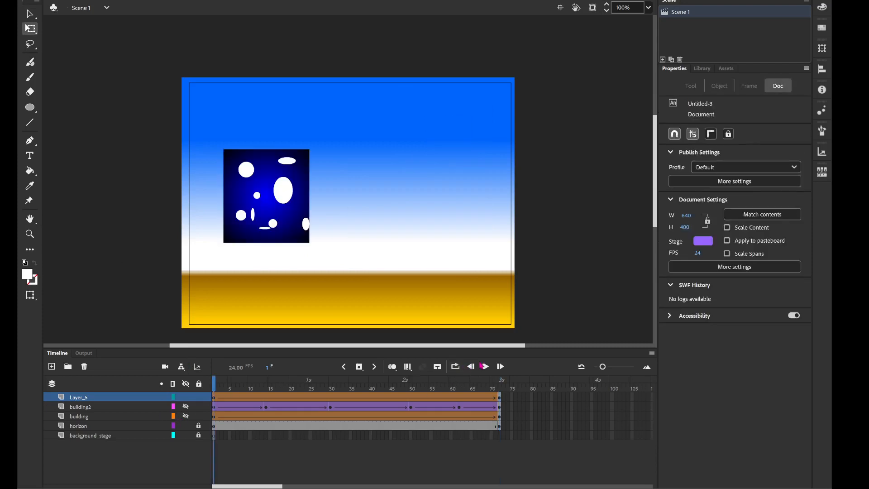
left_click(484, 367)
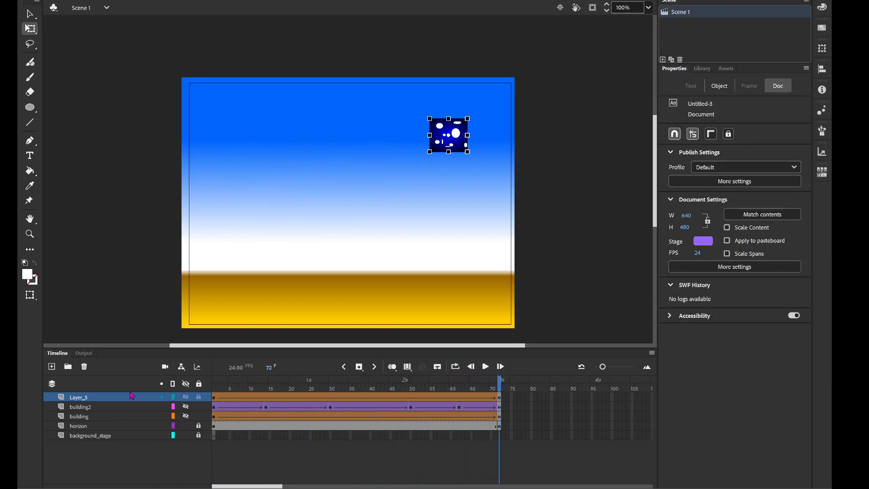
Hide Layer_5 and add a new layer directly above it.
left_click(90, 435)
left_click(91, 398)
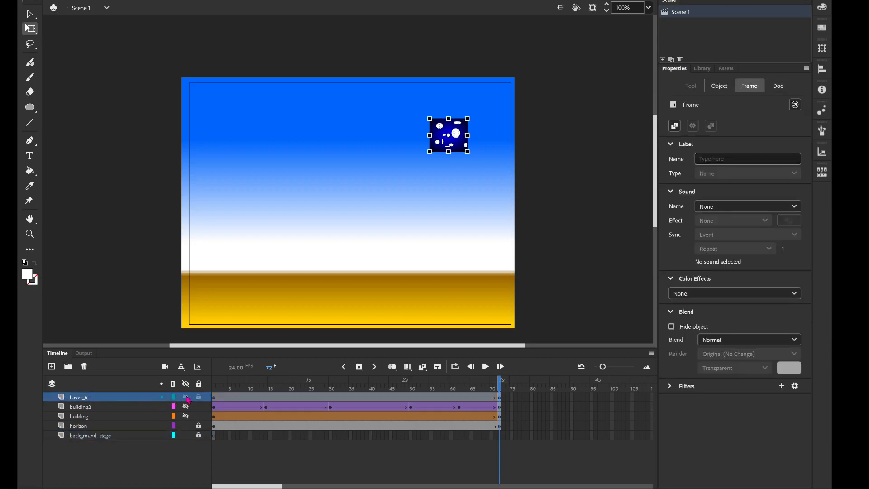
left_click(186, 397)
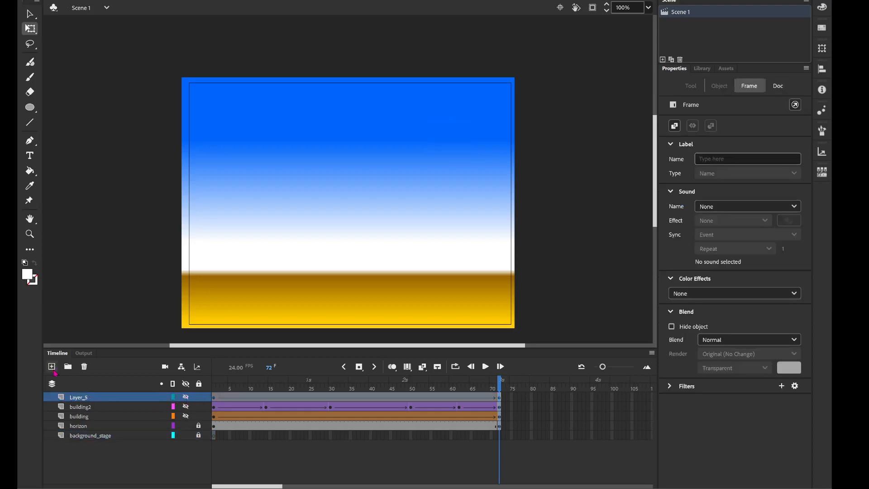
left_click(52, 367)
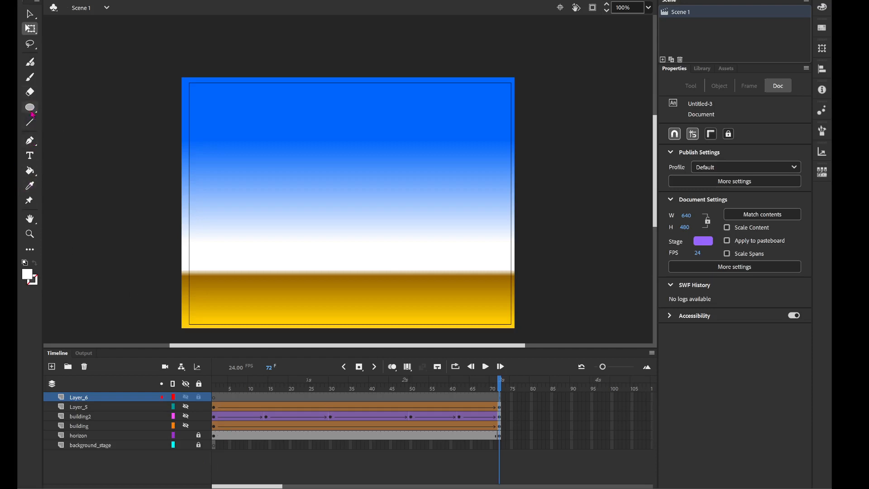
Draw a tall white rectangle about 140 x 370 px on Layer_6, spanning the left part of the sky and ground.
left_click(31, 110)
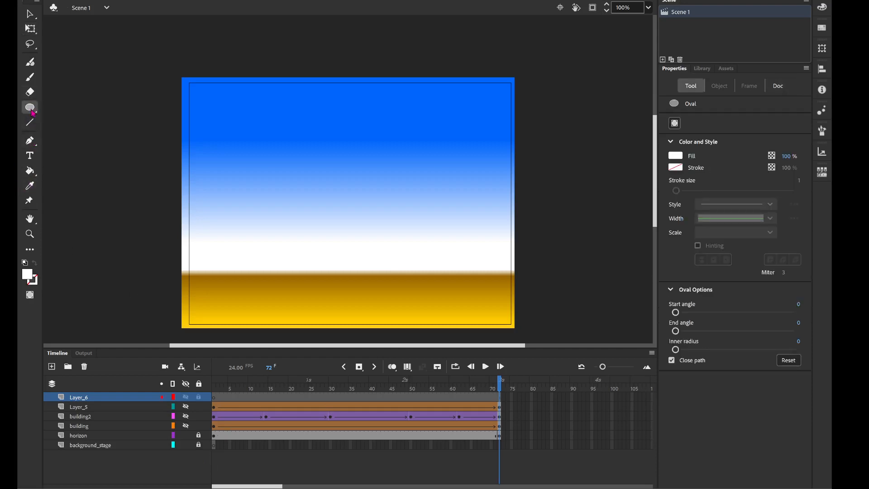
key("r")
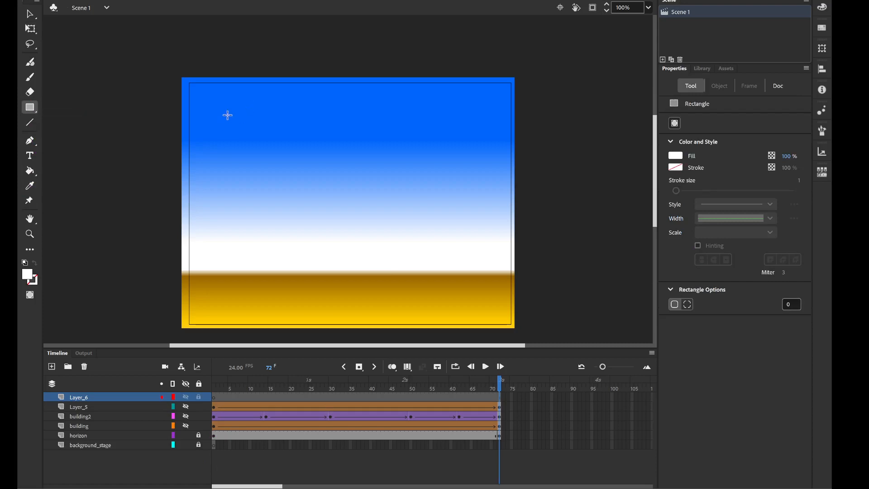
left_click_drag(227, 115, 298, 301)
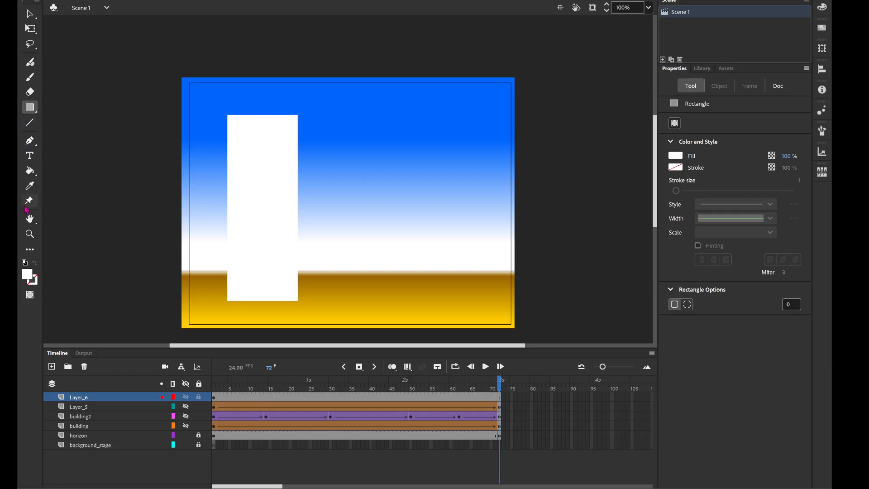
Set the Paint Bucket fill to the dark blue to violet (6633FF) linear gradient and save it to the swatches.
left_click(30, 171)
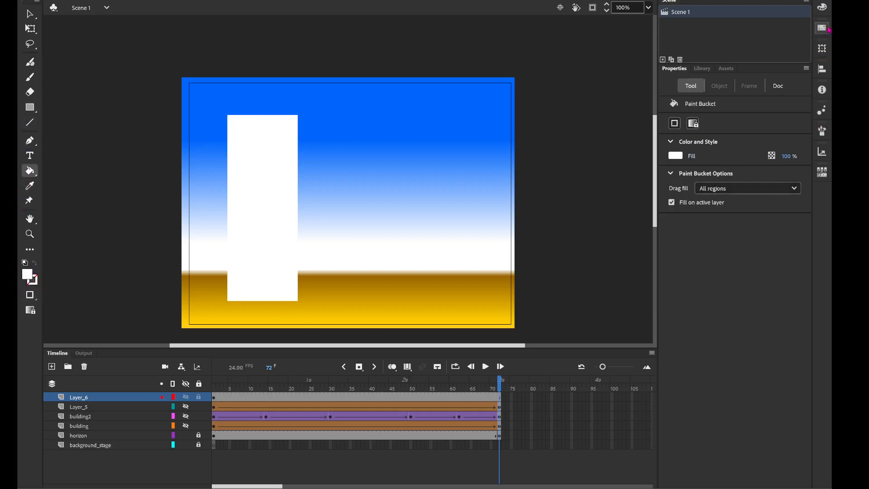
left_click(825, 8)
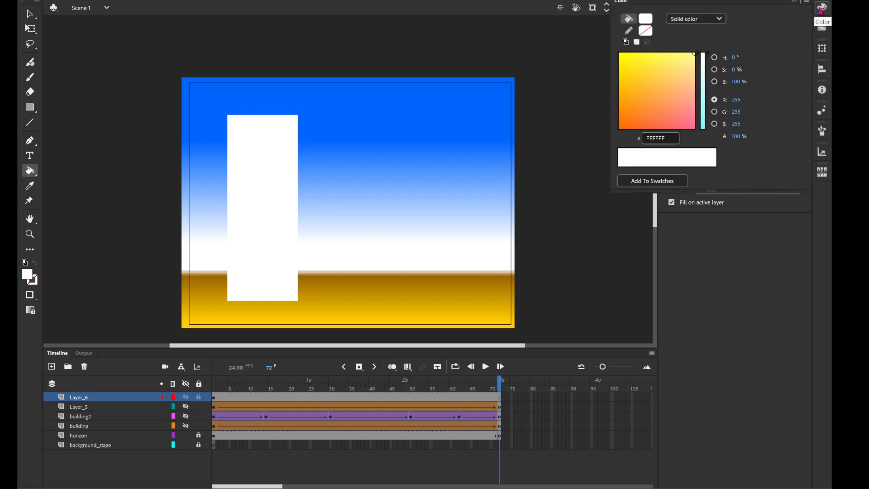
left_click(694, 20)
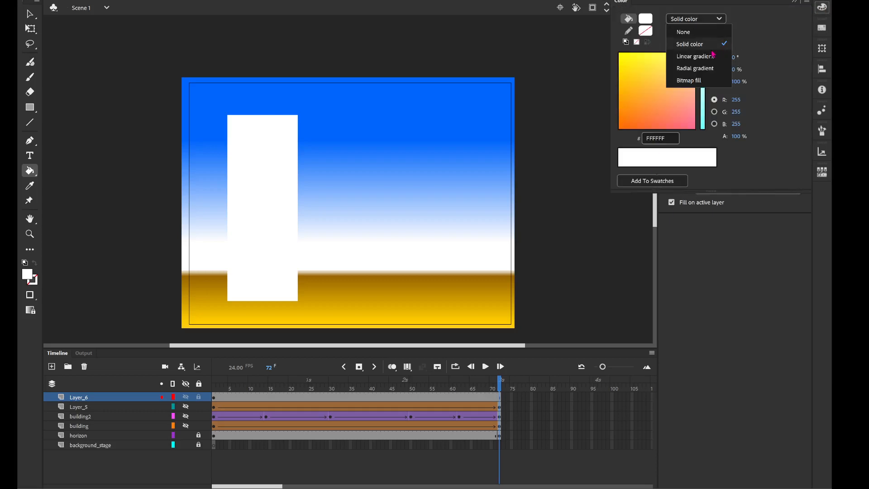
left_click(708, 57)
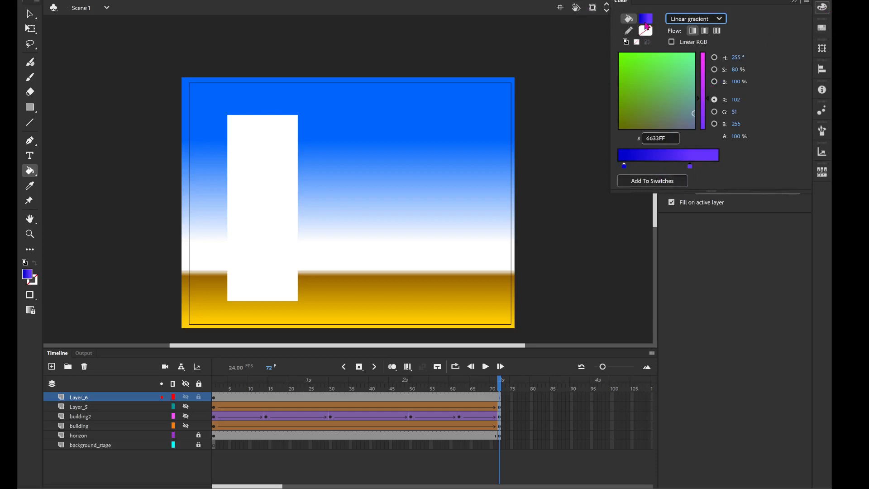
left_click(660, 186)
Fill the tall white rectangle with a solid dark grey.
left_click(27, 275)
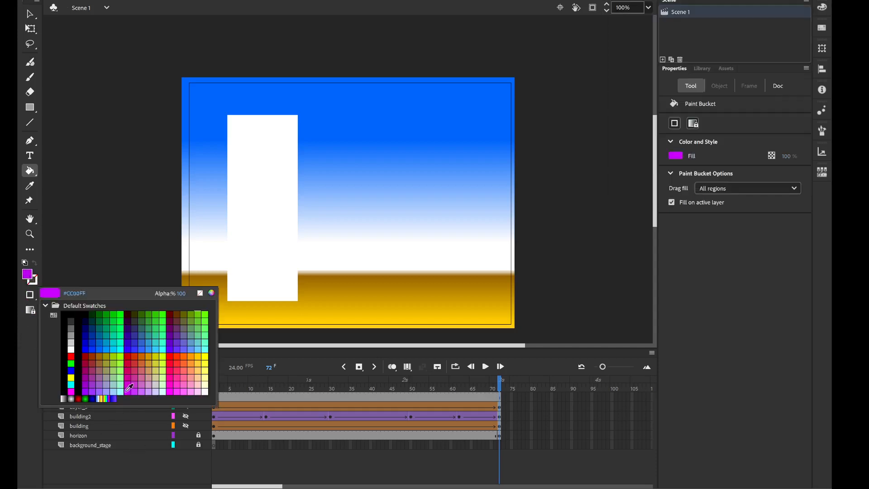
left_click(122, 395)
left_click(273, 203)
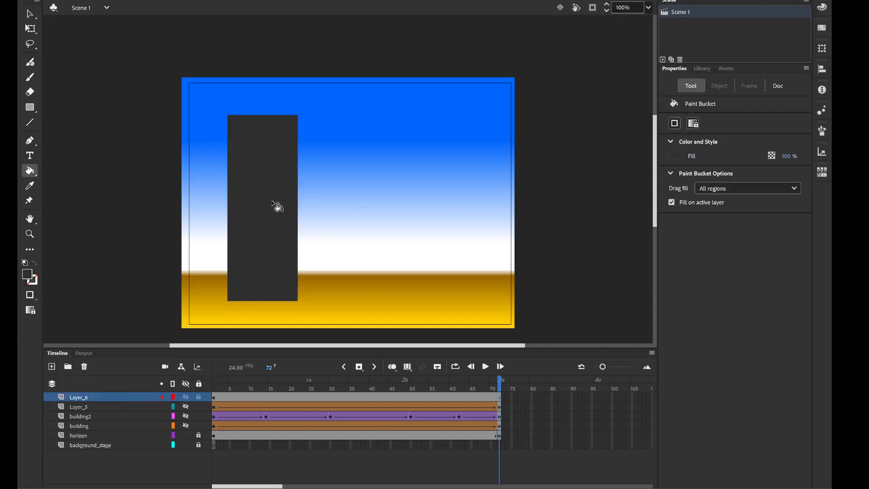
Fill the tall rectangle with the saved dark blue to violet linear gradient.
left_click(26, 277)
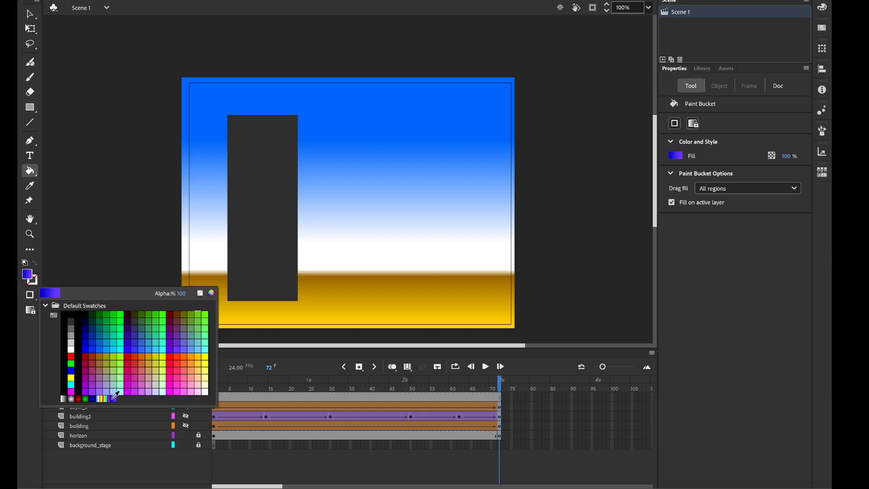
left_click(110, 399)
left_click(257, 220)
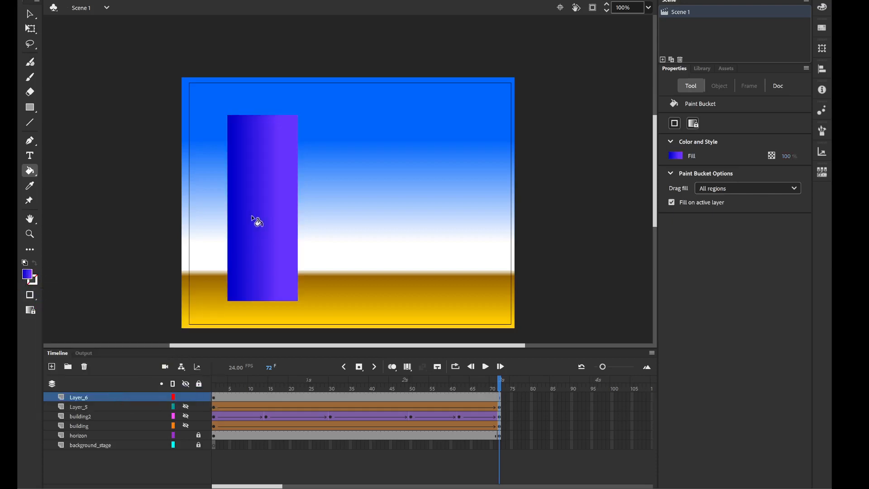
Redirect the rectangle's gradient at several angles, ending with a horizontal blend from dark blue at left to violet at right.
left_click(240, 218)
left_click(239, 217)
left_click(251, 217)
left_click(252, 217)
left_click(254, 218)
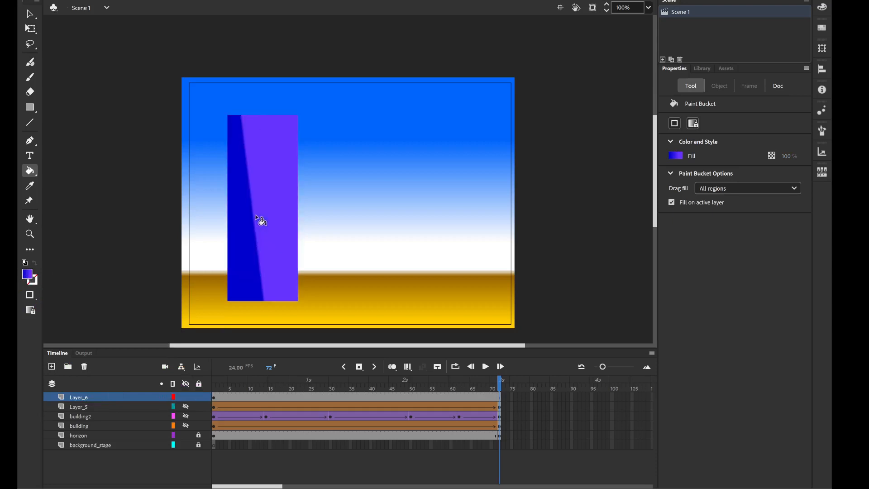
mouse_move(252, 215)
left_mouse_down()
mouse_move(255, 207)
mouse_move(256, 238)
mouse_move(248, 215)
mouse_move(268, 222)
mouse_move(258, 213)
mouse_move(239, 220)
mouse_move(262, 233)
mouse_move(265, 210)
mouse_move(258, 227)
left_mouse_up()
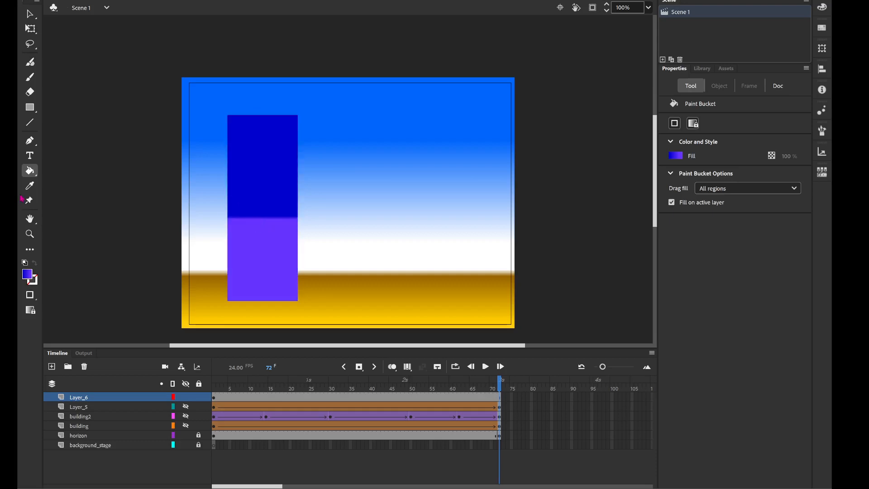
left_click(253, 178)
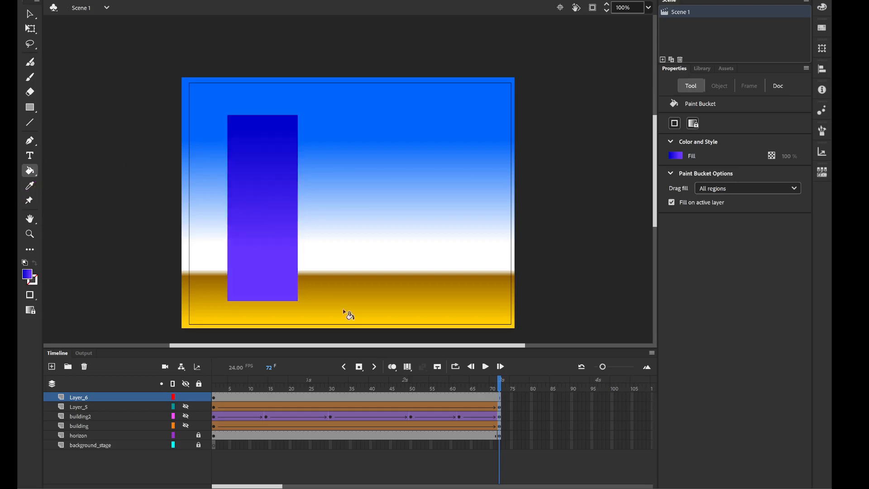
mouse_move(262, 203)
left_mouse_down()
mouse_move(262, 225)
mouse_move(262, 196)
mouse_move(236, 208)
mouse_move(290, 209)
left_mouse_up()
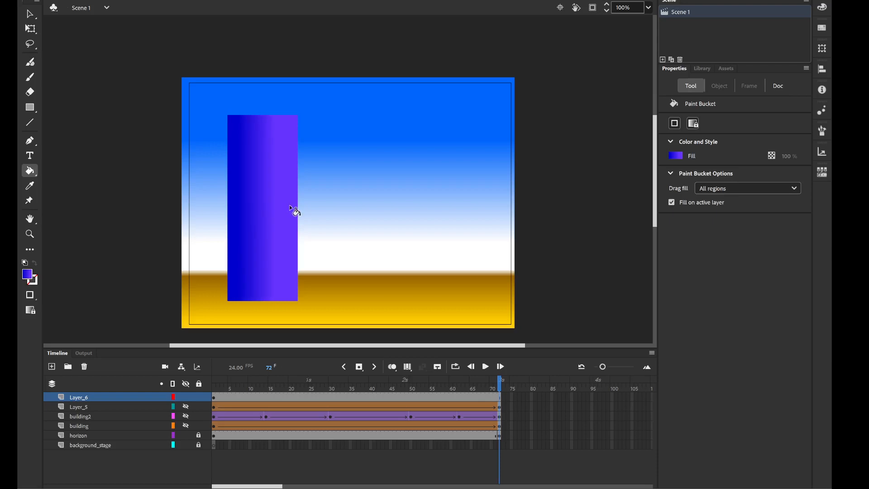
Select the Rectangle tool and set its fill to a solid light yellow-green.
left_click(30, 14)
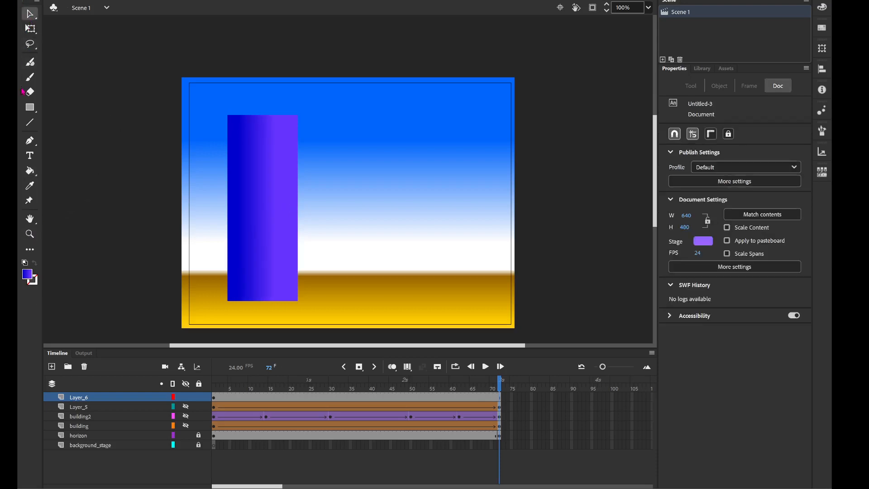
left_click(30, 107)
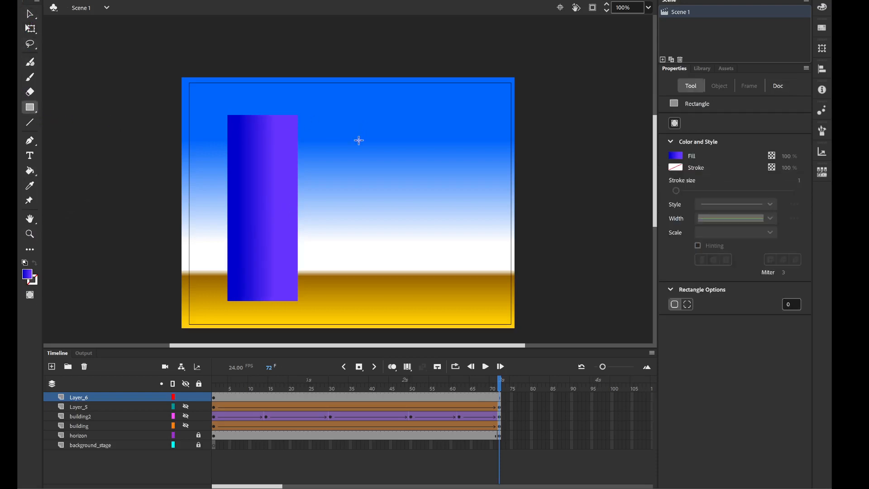
left_click(28, 274)
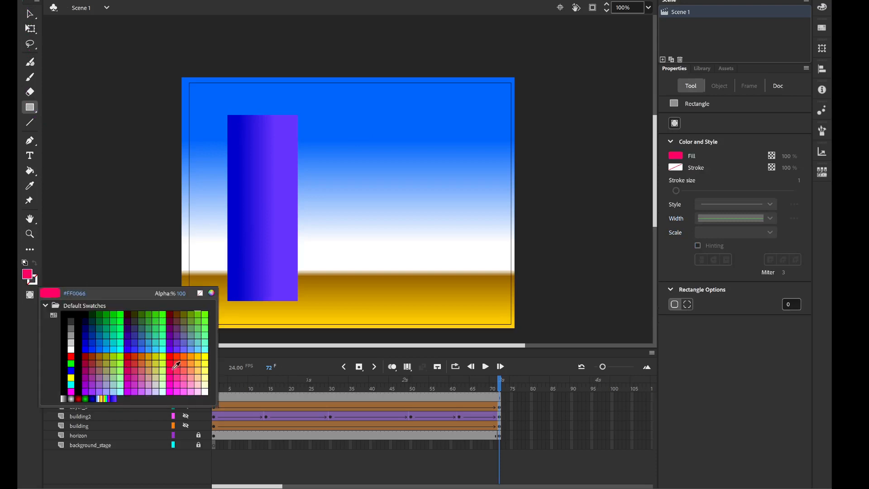
left_click(164, 368)
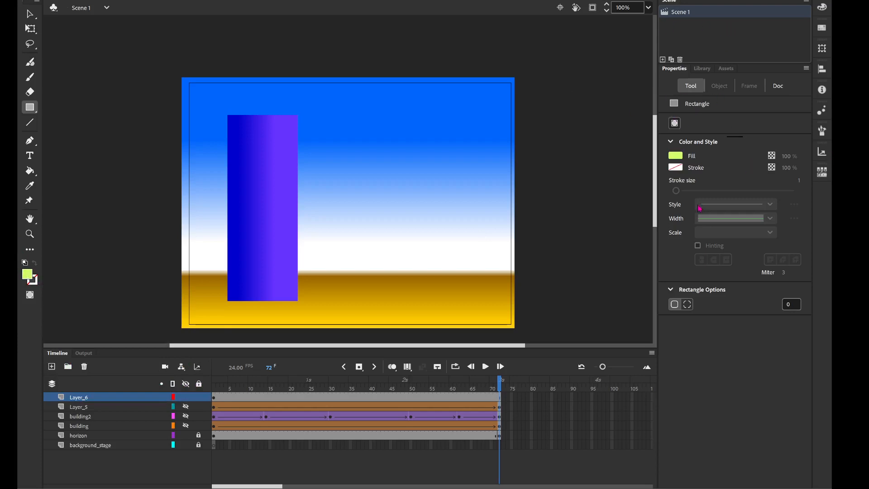
left_click(822, 7)
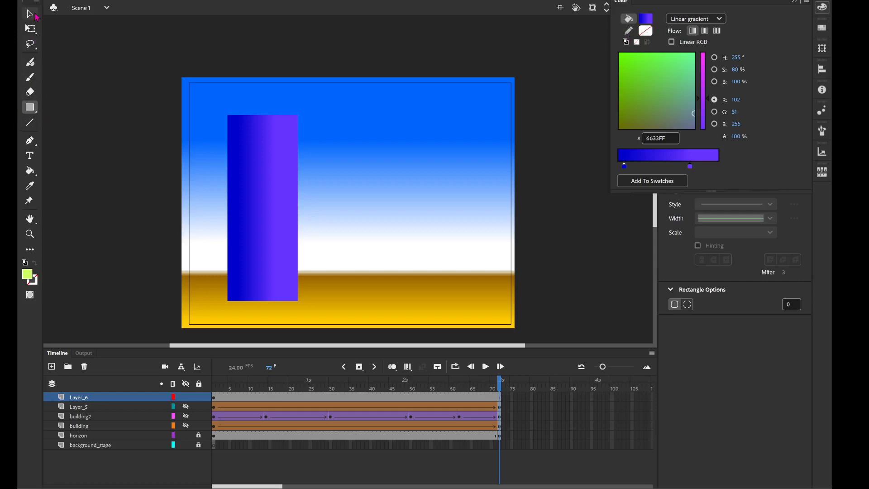
Move the gradient rectangle slightly right to X 113, Y 64.05.
left_click(30, 14)
left_click_drag(260, 181, 278, 183)
left_click(124, 217)
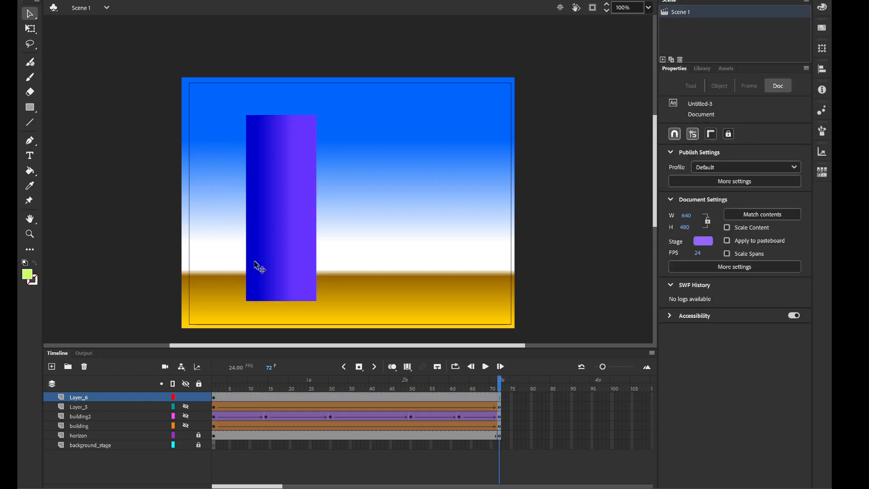
Widen the gradient rectangle to about 218 px around its center, make it slightly taller, and shift it up a little.
left_click(289, 258)
key("q")
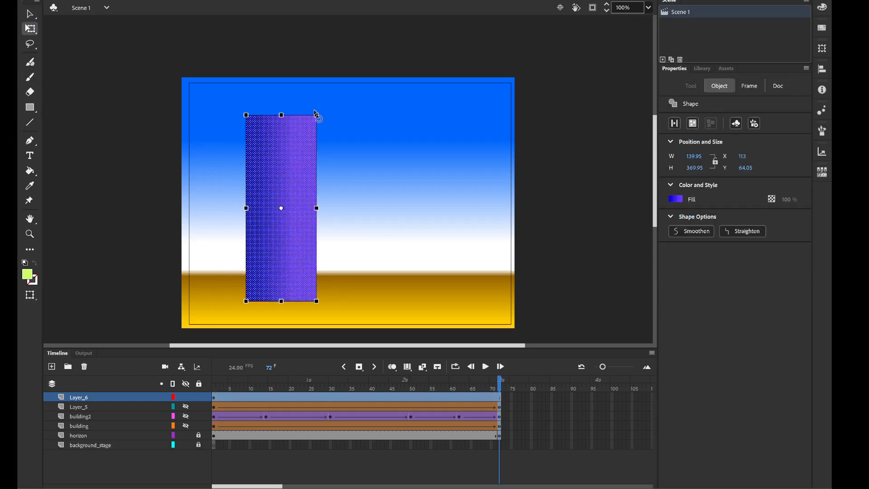
left_click_drag(317, 115, 339, 112)
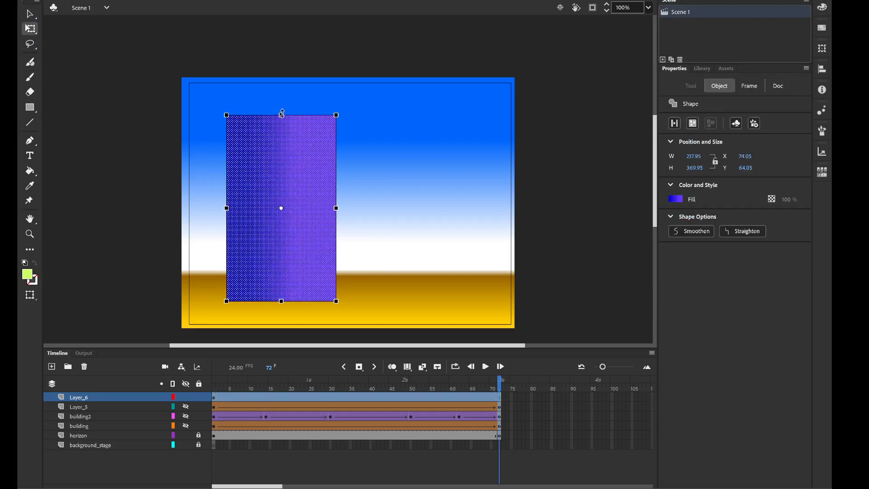
left_click_drag(281, 114, 281, 107)
left_click(105, 201)
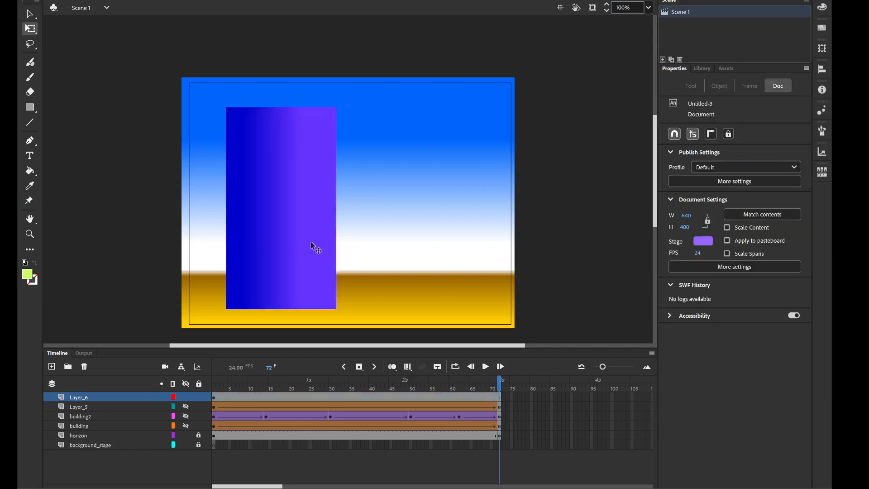
left_click_drag(275, 252, 274, 243)
left_click(80, 255)
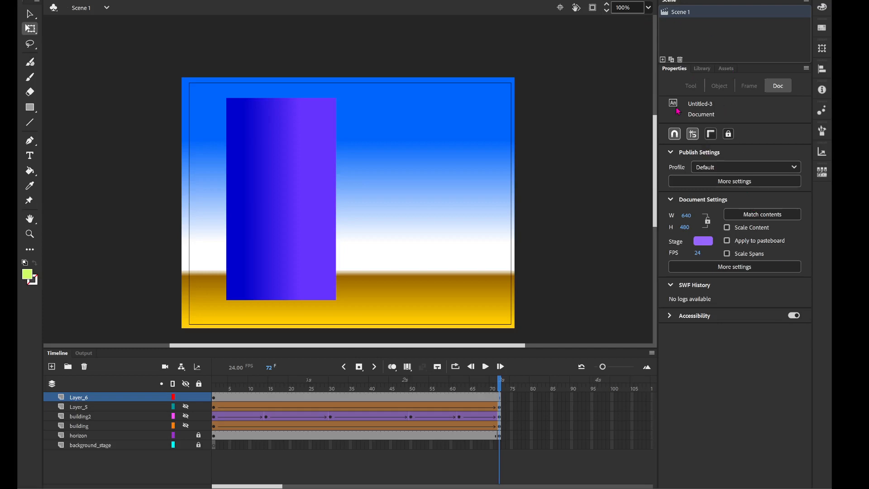
Show the document's library and create a new Movie Clip symbol named dancing-window.
left_click(701, 69)
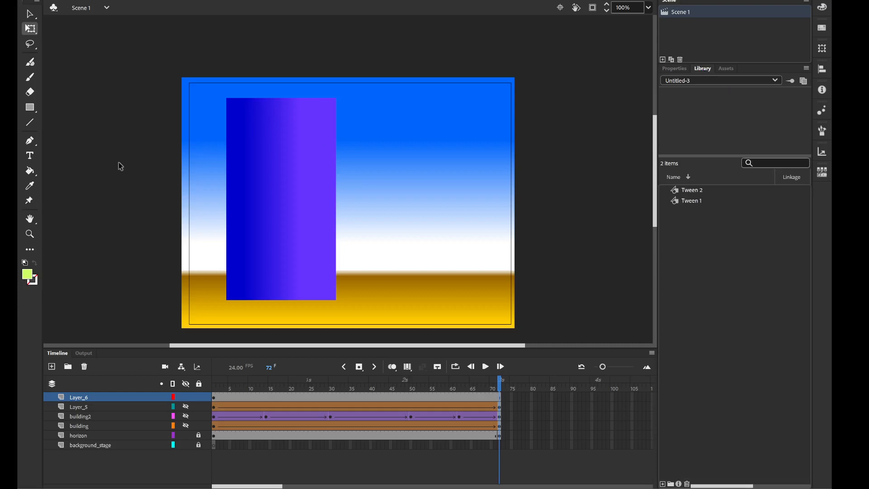
left_click(244, 183)
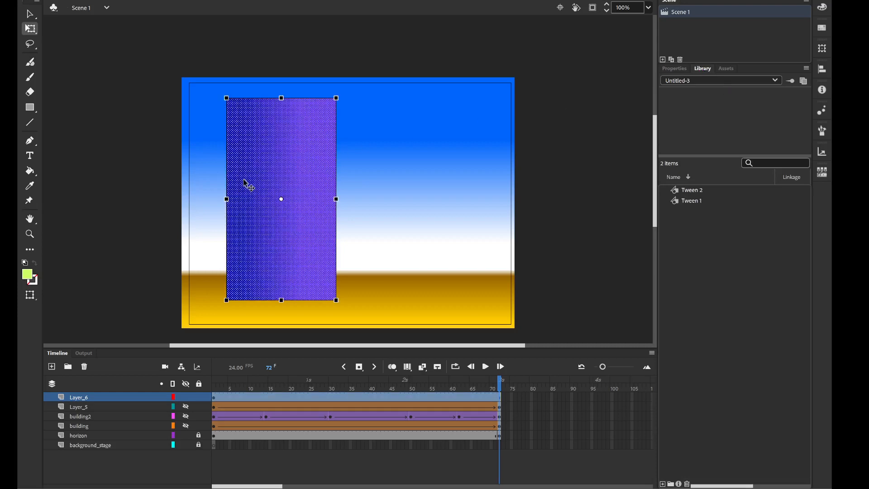
left_click(153, 183)
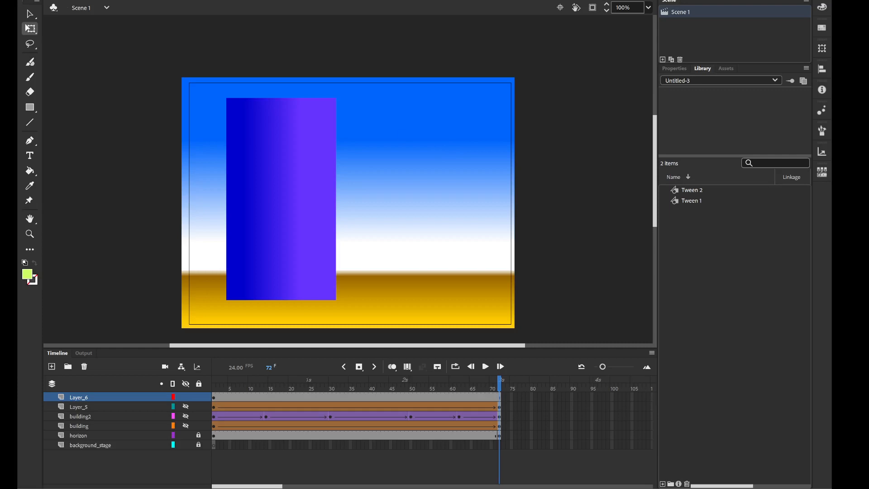
key("alt+i")
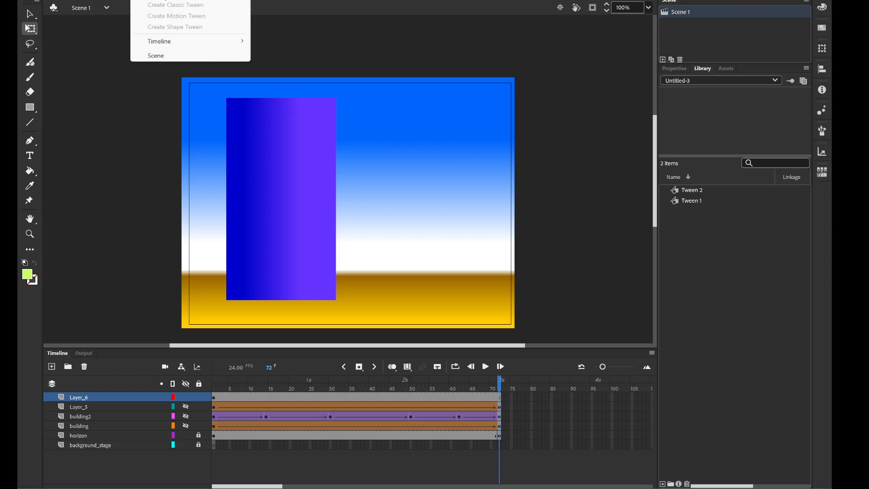
left_click(164, 0)
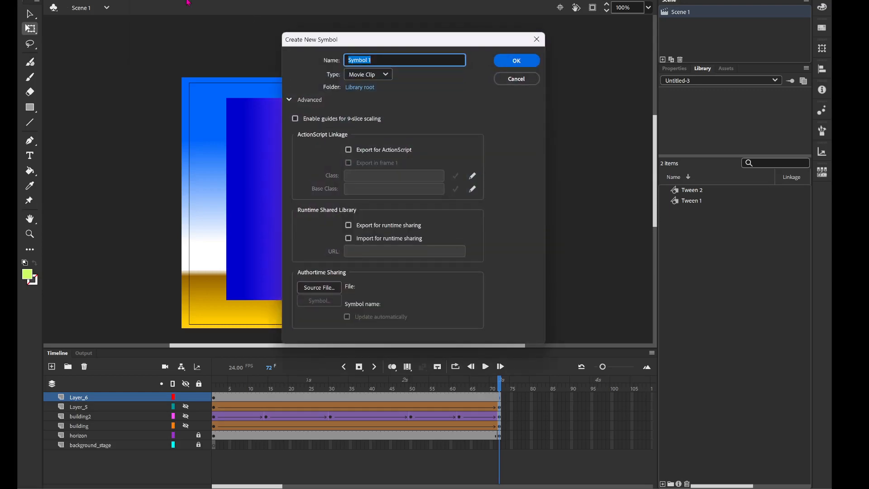
type("dancing-window")
key("Return")
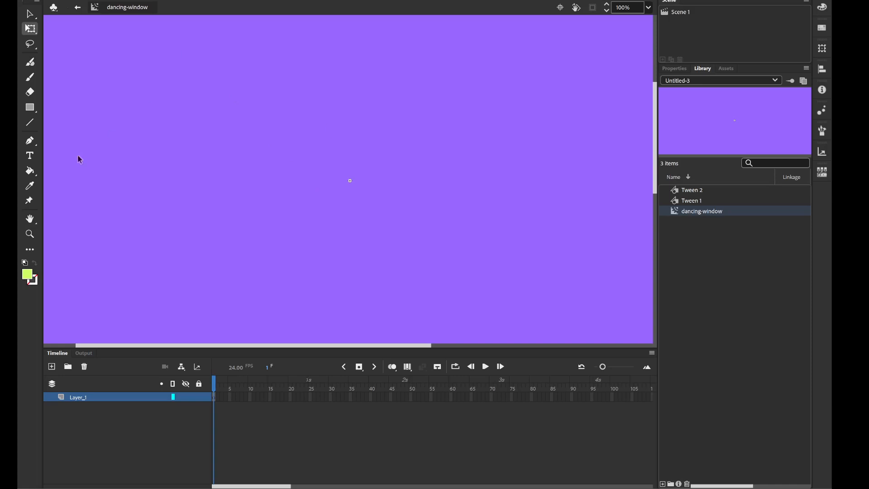
Draw a tall light yellow-green rectangle left of the registration point inside the dancing-window symbol.
left_click(30, 109)
left_click_drag(230, 92, 328, 288)
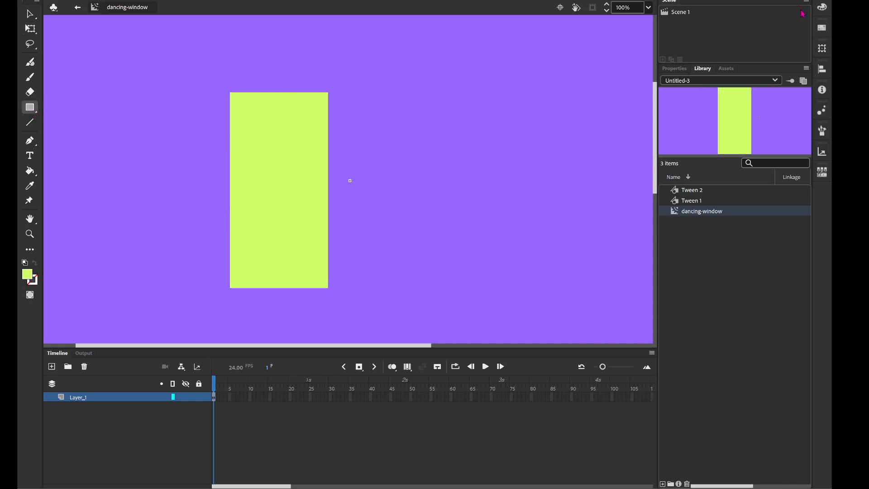
Set the fill to a radial gradient and recolour its inner stop bright green 00EB2D, keeping the violet outer stop.
left_click(822, 7)
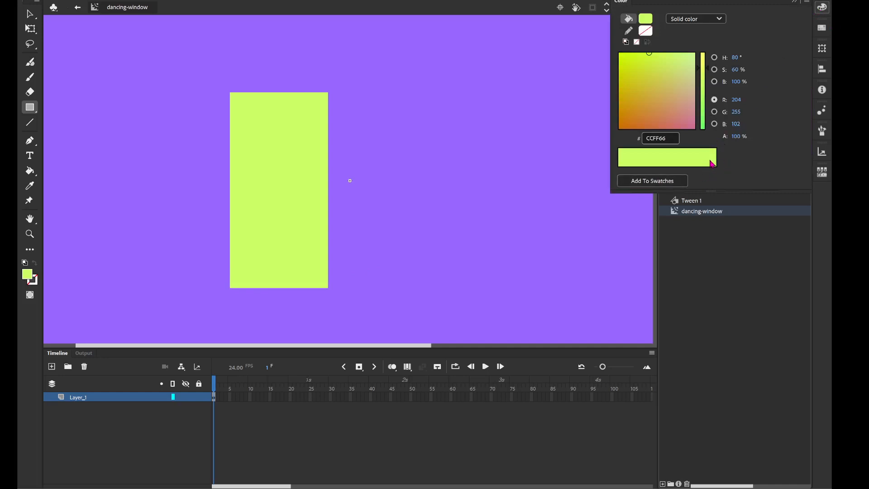
left_click(706, 19)
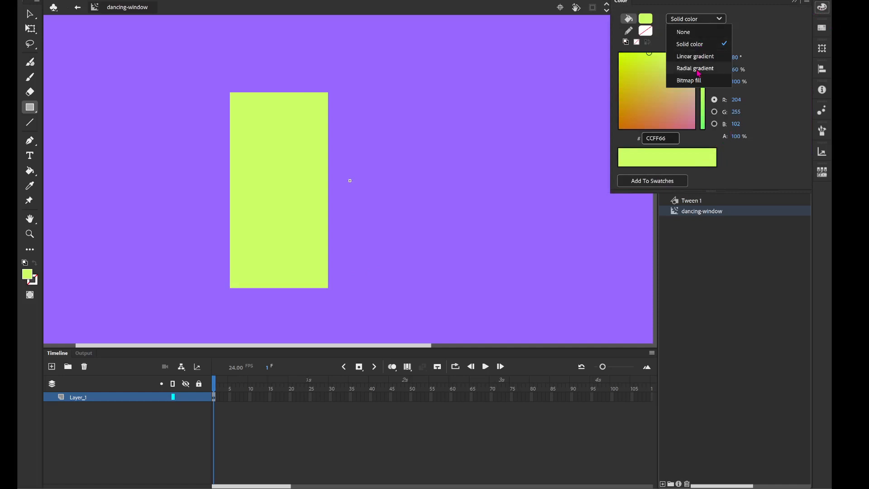
left_click(697, 69)
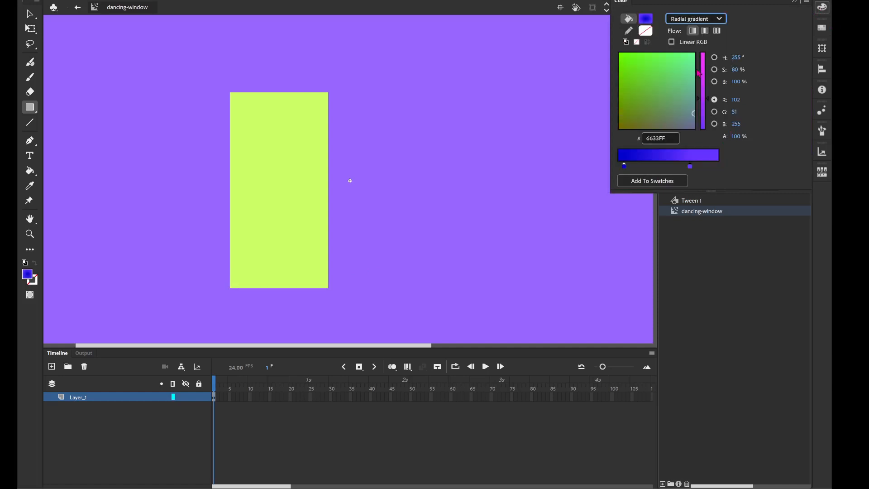
left_click(690, 167)
left_click(625, 167)
double_click(625, 167)
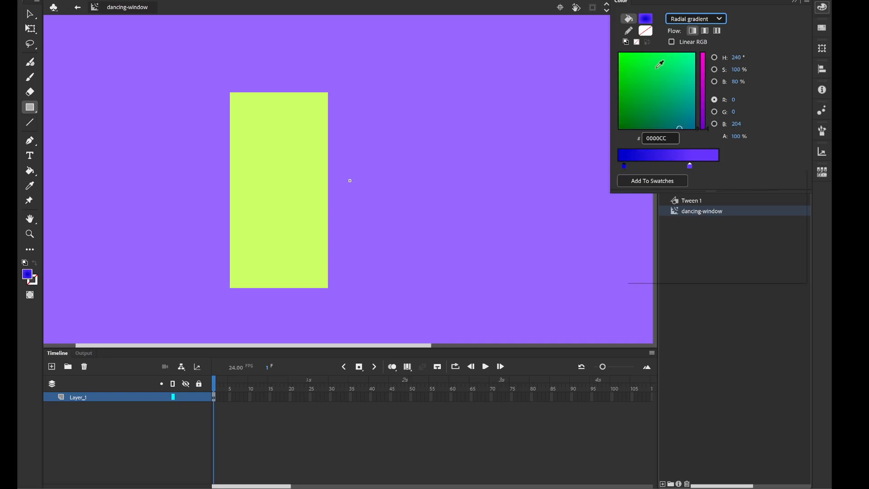
left_click(642, 61)
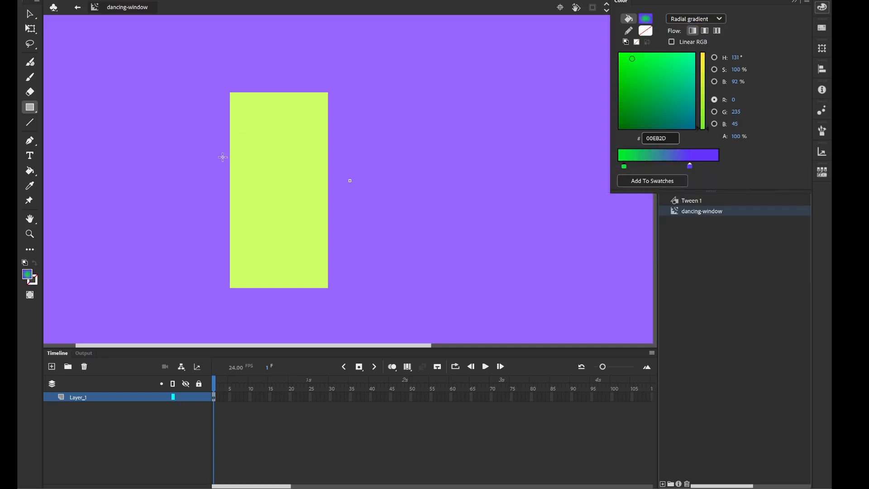
Fill the tall yellow-green rectangle with the green-to-violet radial gradient using the Paint Bucket, centring the glow near the rectangle's middle.
left_click(29, 172)
left_click(267, 188)
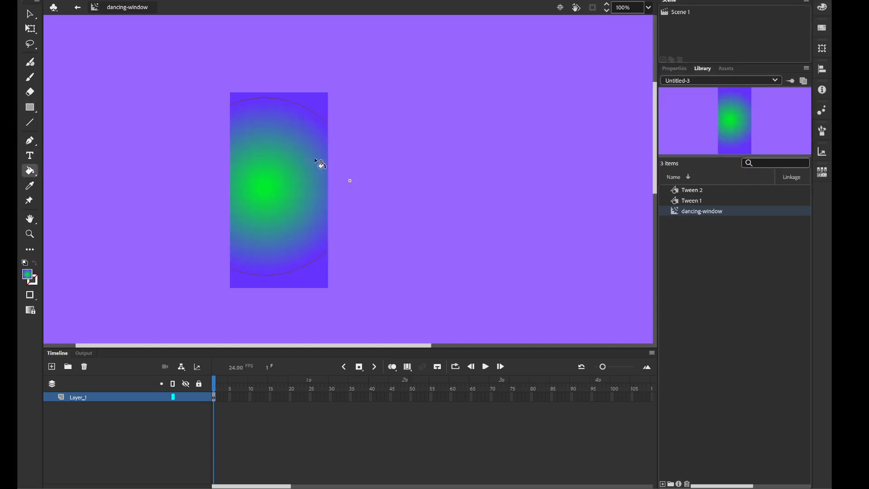
left_click(281, 196)
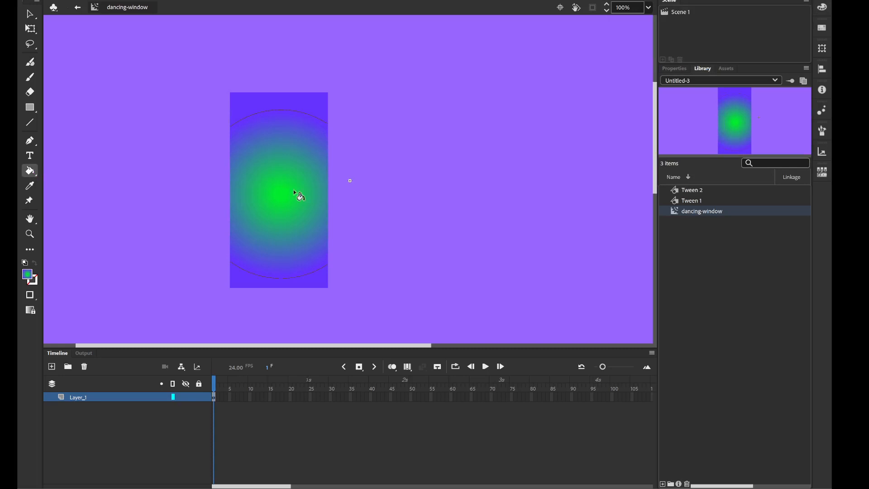
Add a third stop in light aqua 66E9CB at the gradient's outer end and refill the rectangle with it.
left_click(822, 7)
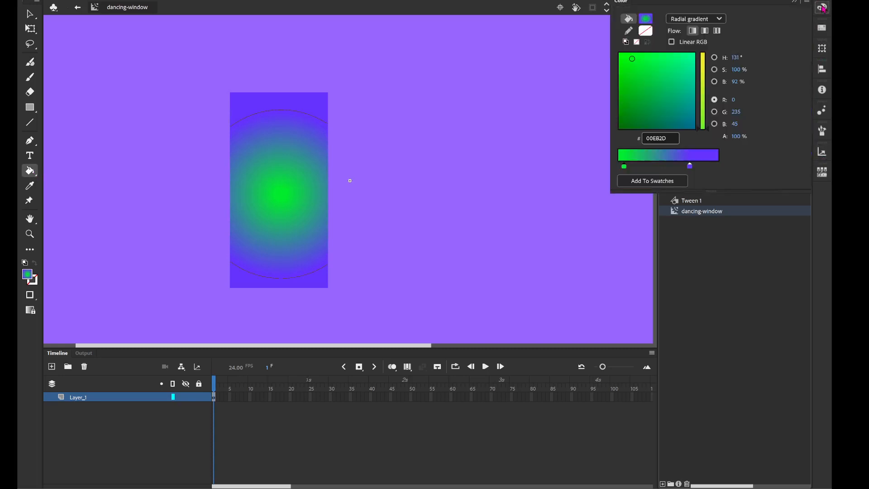
left_click(716, 159)
left_click(687, 95)
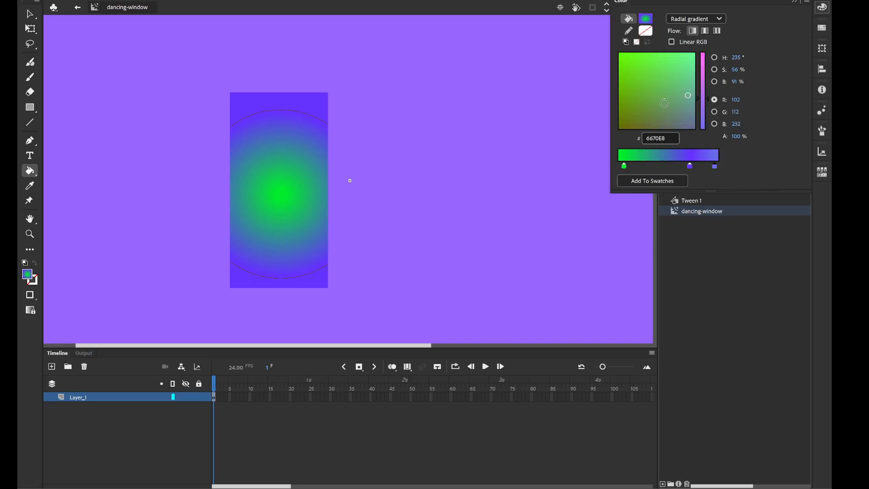
left_click(680, 59)
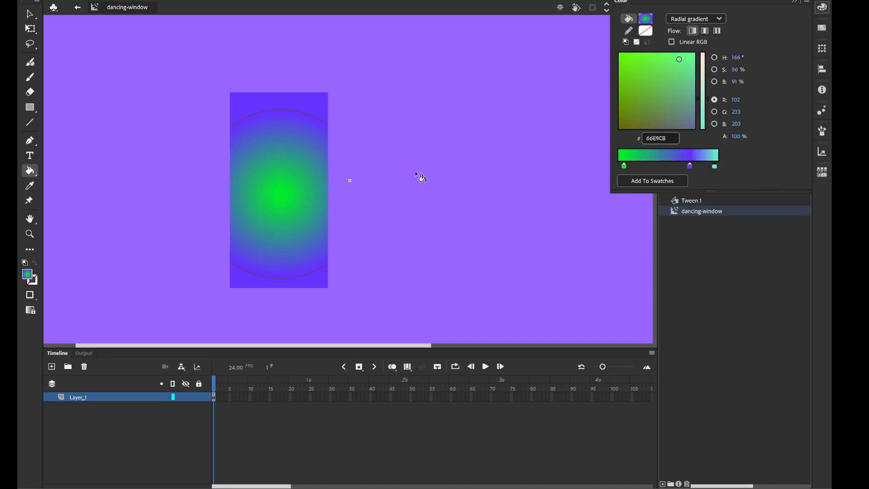
left_click(272, 178)
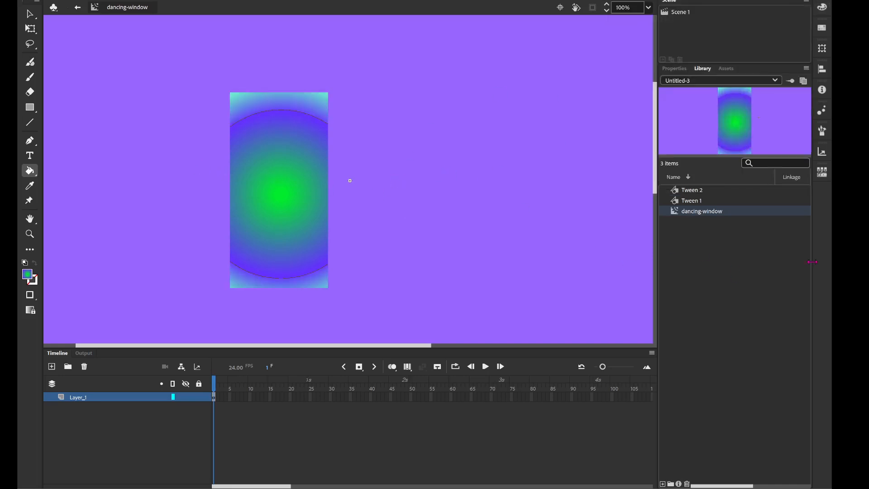
Reapply the three-colour radial fill until its green centre sits in the middle of the rectangle.
left_click(823, 11)
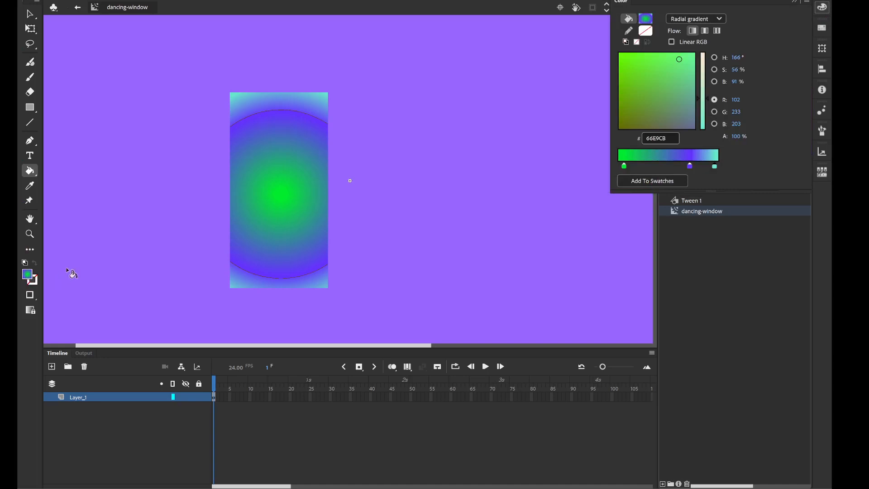
left_click(274, 200)
left_click(284, 179)
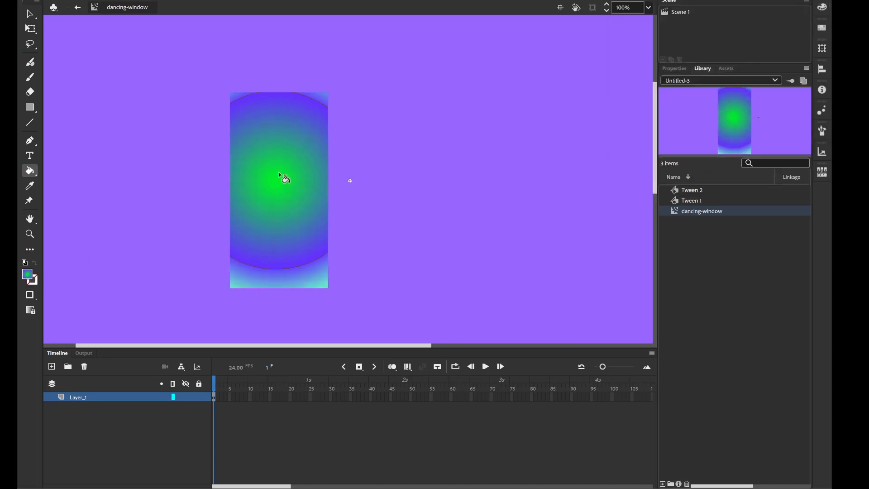
left_click(280, 196)
left_click(281, 189)
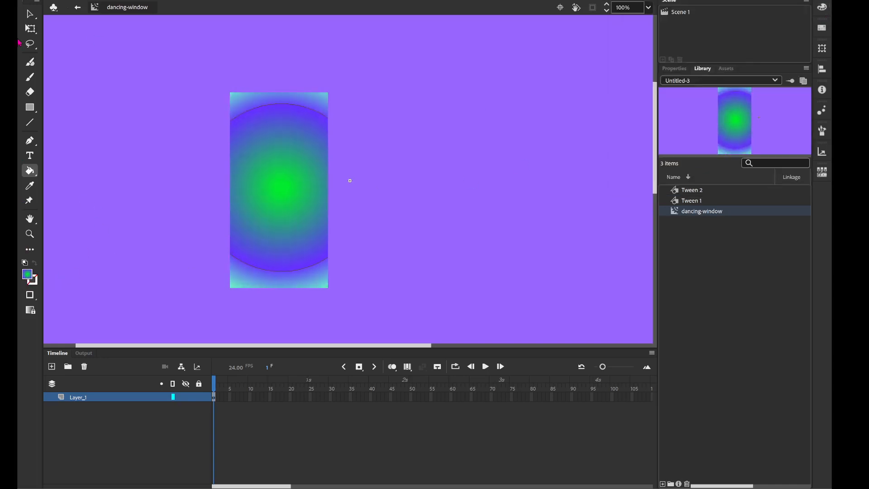
Move the gradient rectangle up and right toward the registration point, to about X -180.95, Y -213.9.
left_click(30, 14)
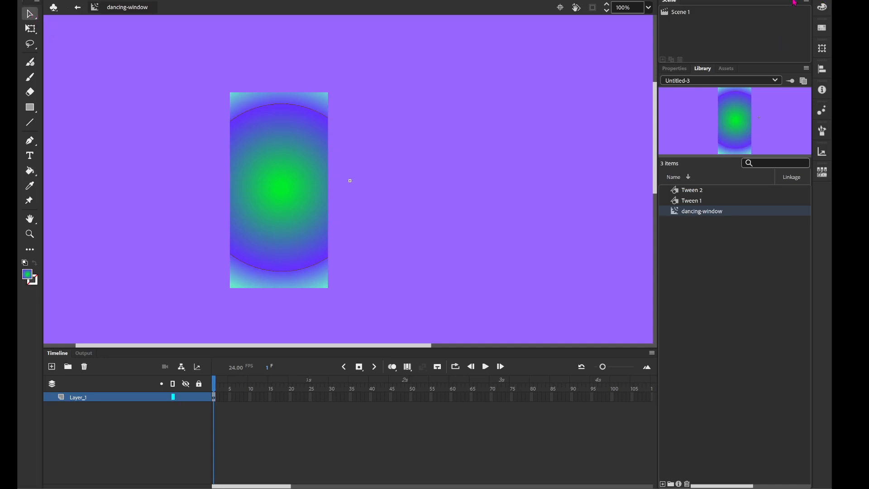
left_click(677, 68)
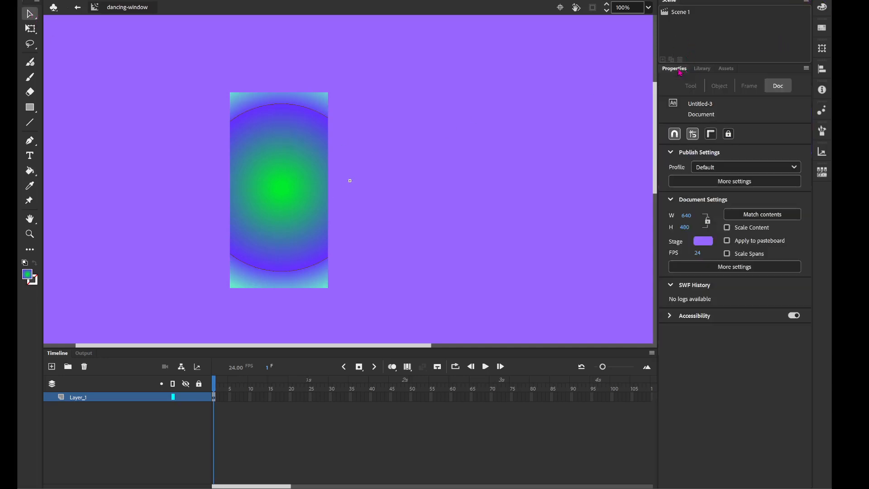
left_click_drag(279, 228, 311, 210)
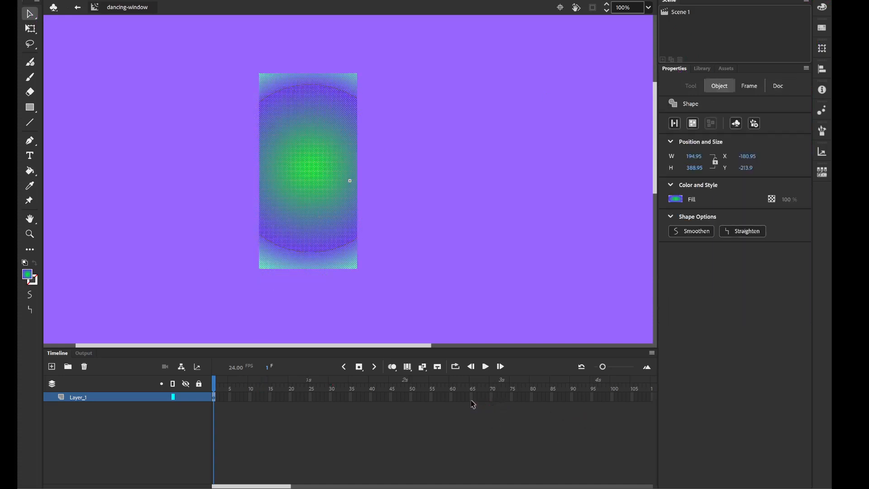
Insert a keyframe at frame 72 on Layer_1 of the dancing-window symbol.
left_click(452, 398)
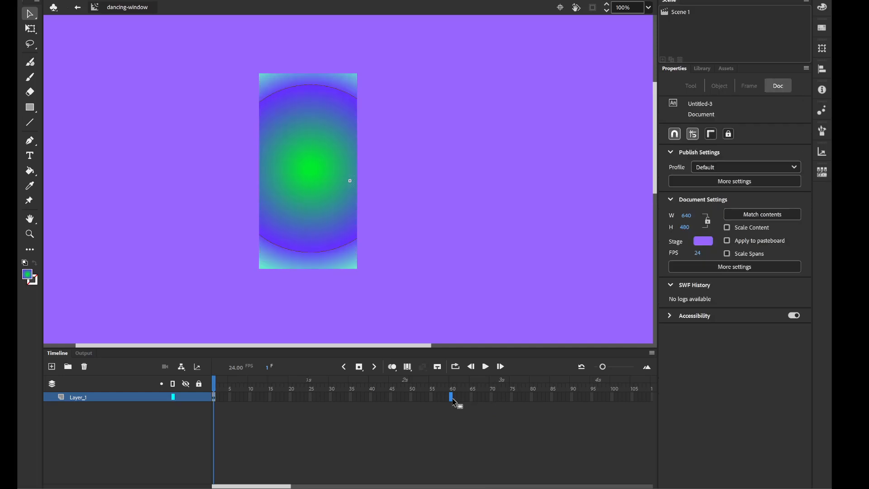
right_click(498, 398)
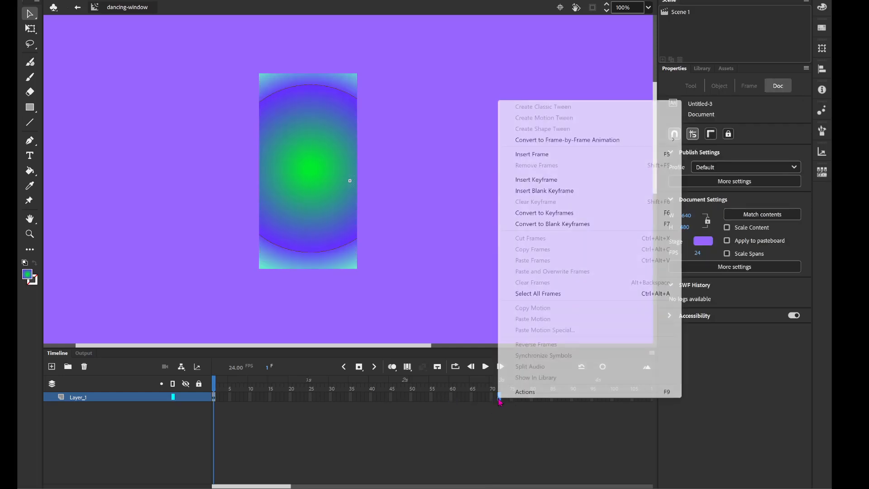
left_click(552, 181)
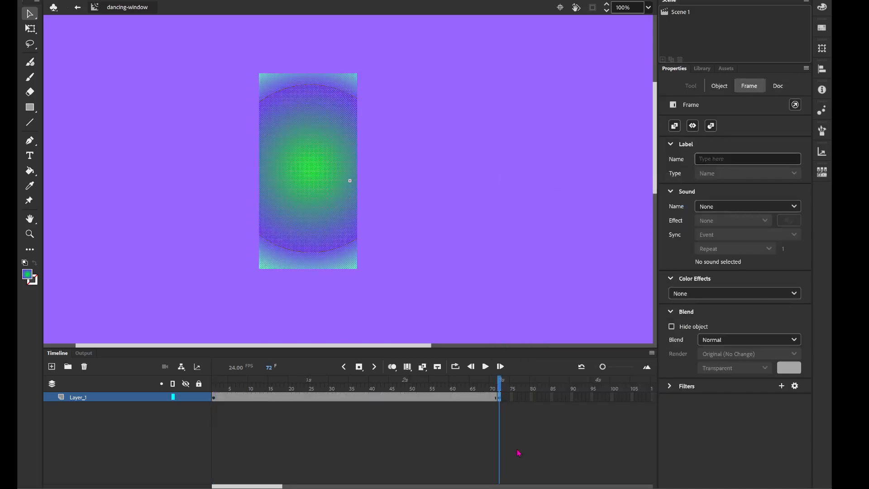
Create a classic tween between frames 1 and 72, converting the rectangle to a symbol for the tween.
right_click(344, 398)
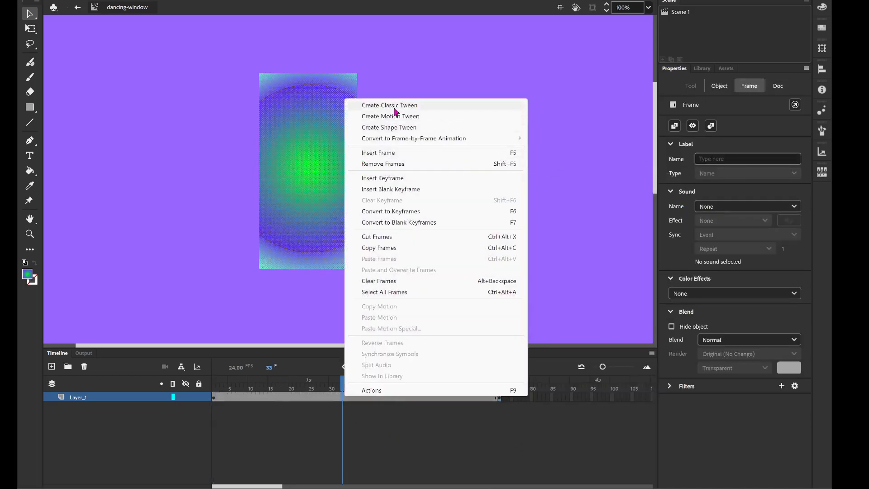
left_click(395, 107)
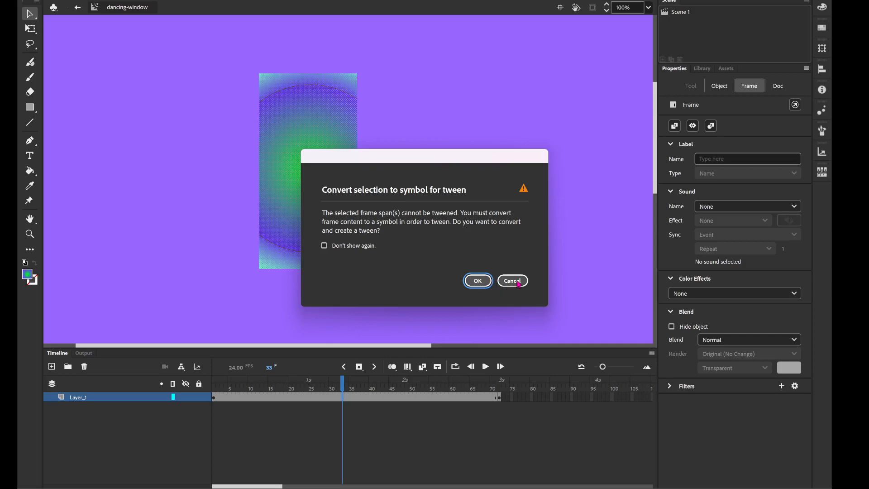
left_click(478, 280)
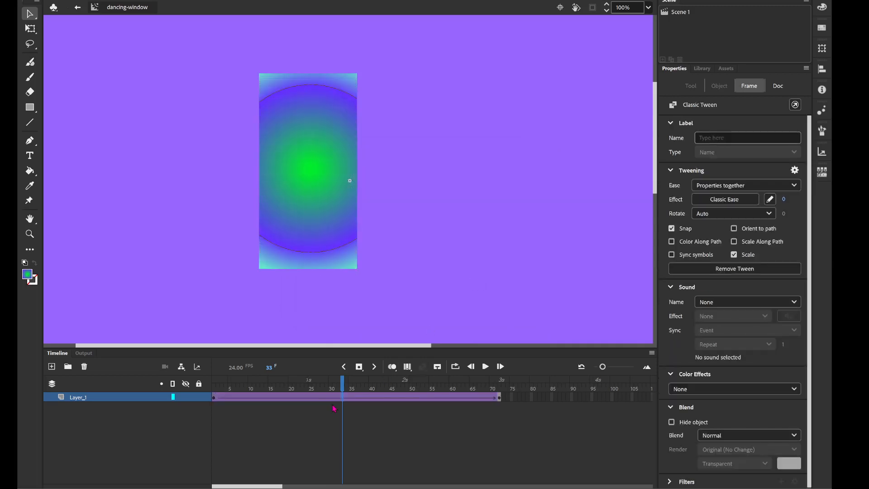
Skew the window at frame 72 so its upper edge leans right, making it about 277 px wide.
left_click(499, 397)
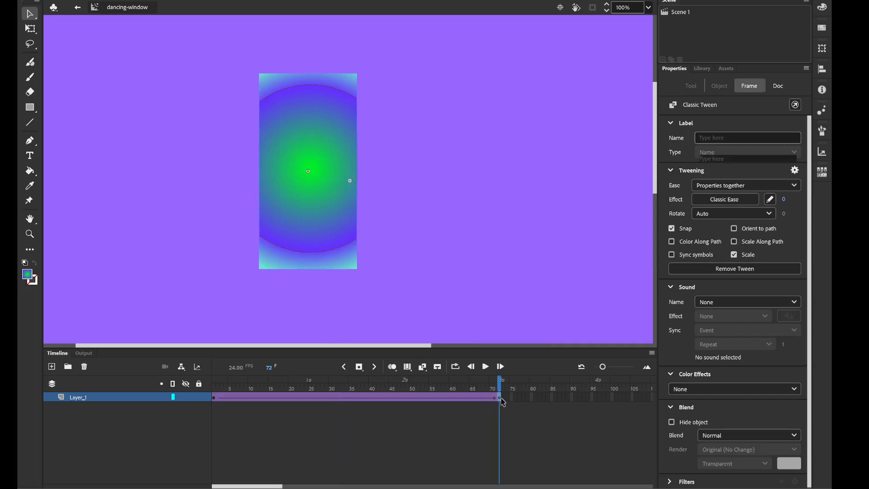
left_click(305, 199)
key("q")
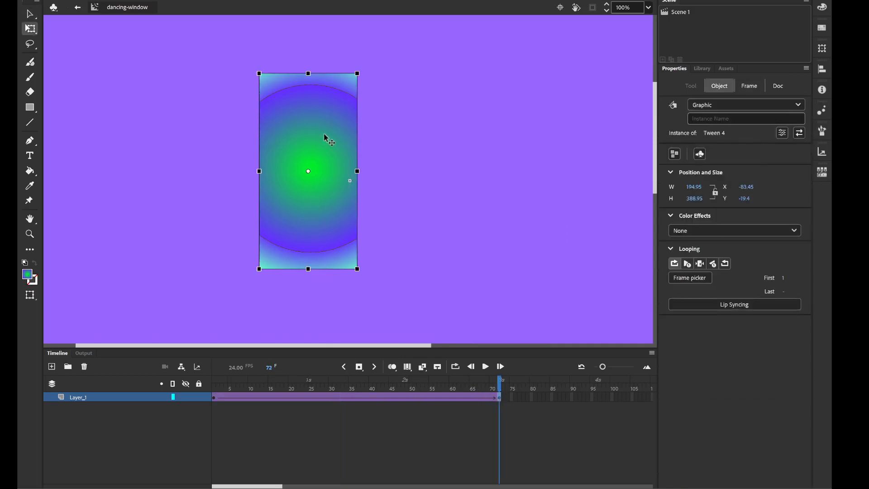
left_click_drag(336, 71, 356, 72)
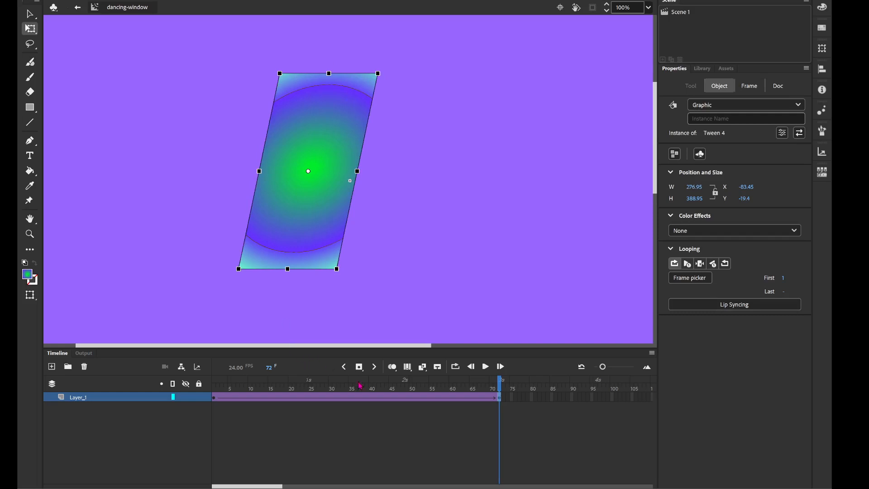
Insert a keyframe at frame 12 and skew the window's upper edge left, to about 378 px overall width.
left_click(258, 398)
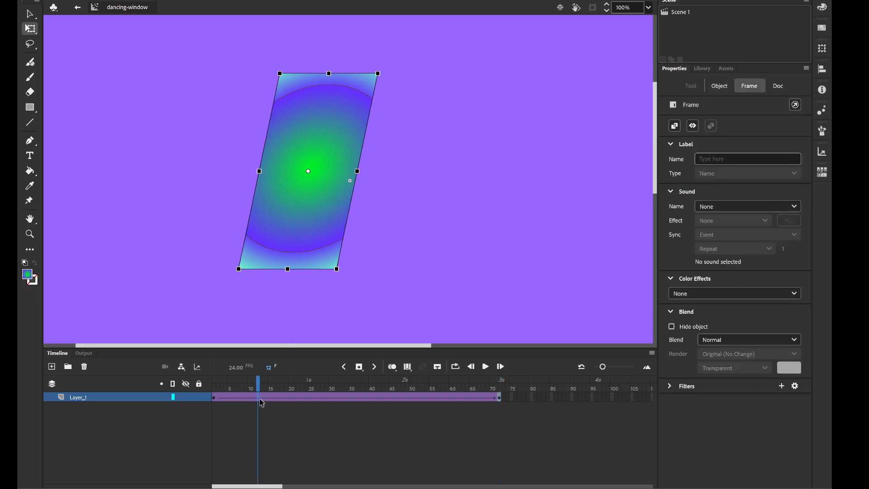
right_click(258, 398)
left_click(315, 182)
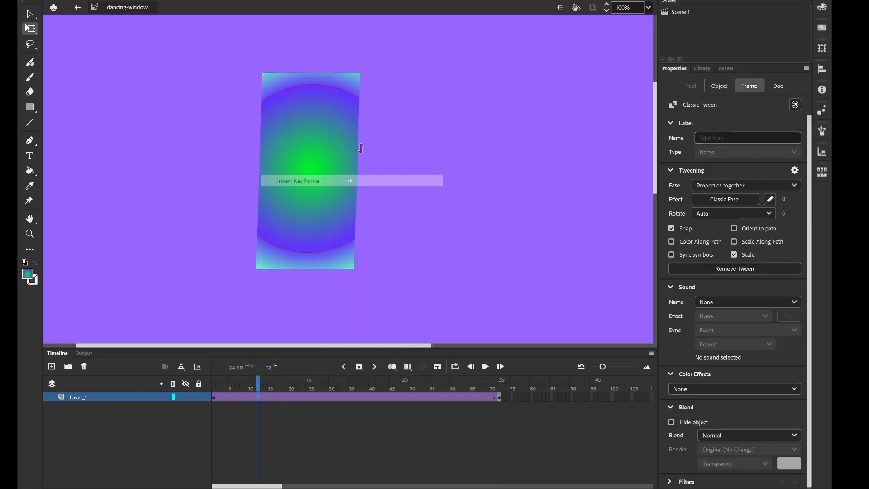
left_click_drag(295, 76, 252, 74)
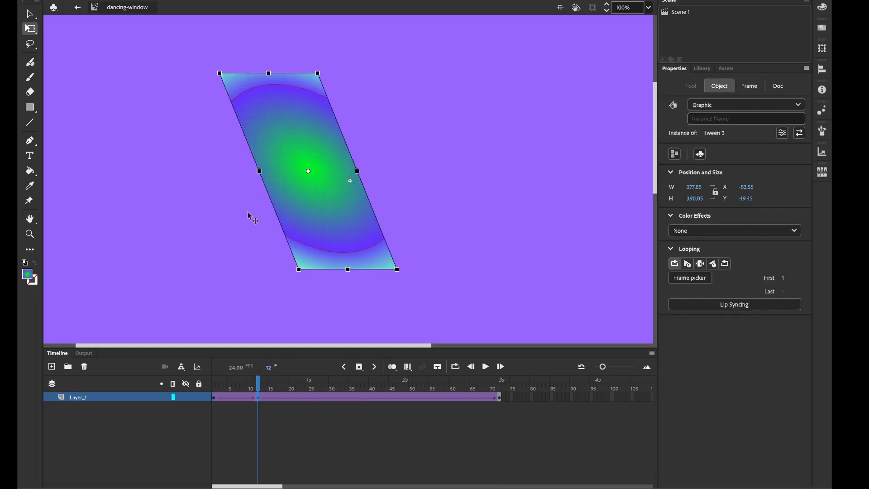
Insert a keyframe at frame 28 and skew the window's upper edge right, to about 236 px overall width.
left_click(326, 397)
right_click(323, 397)
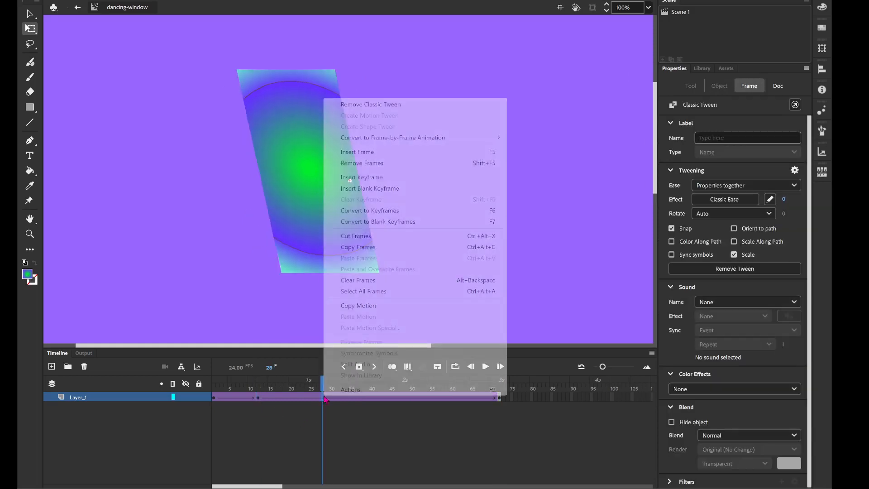
left_click(287, 122)
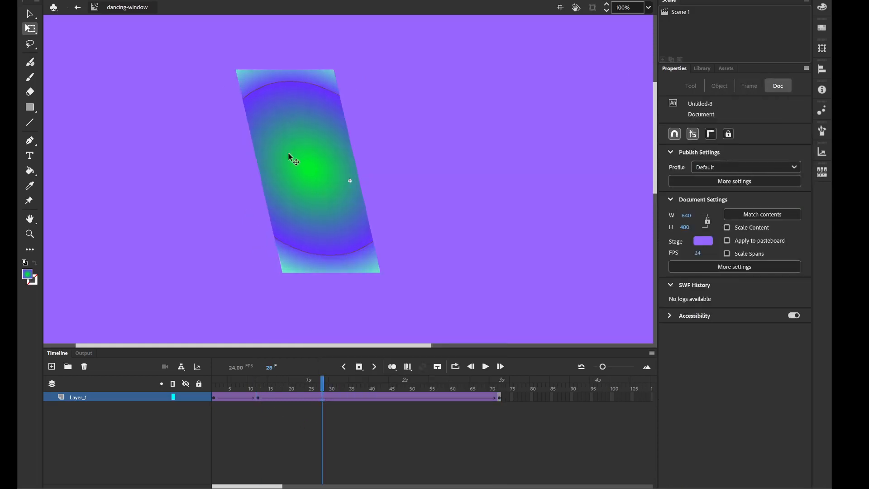
right_click(323, 398)
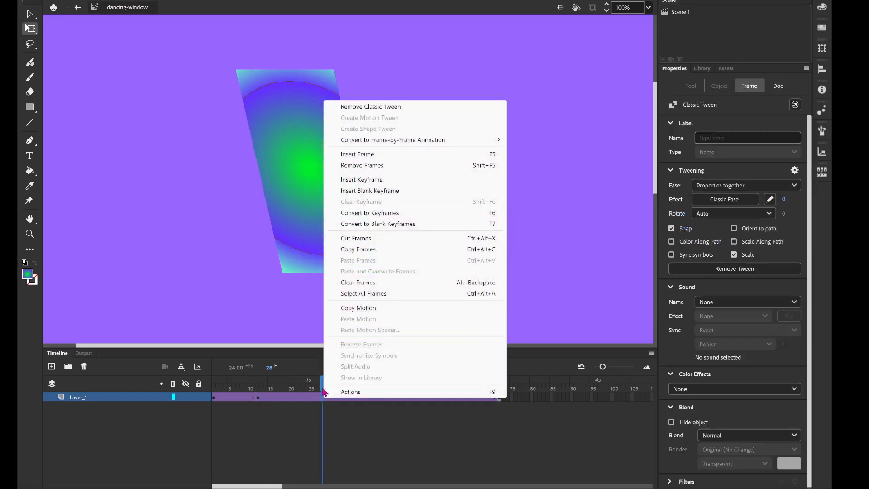
left_click(387, 180)
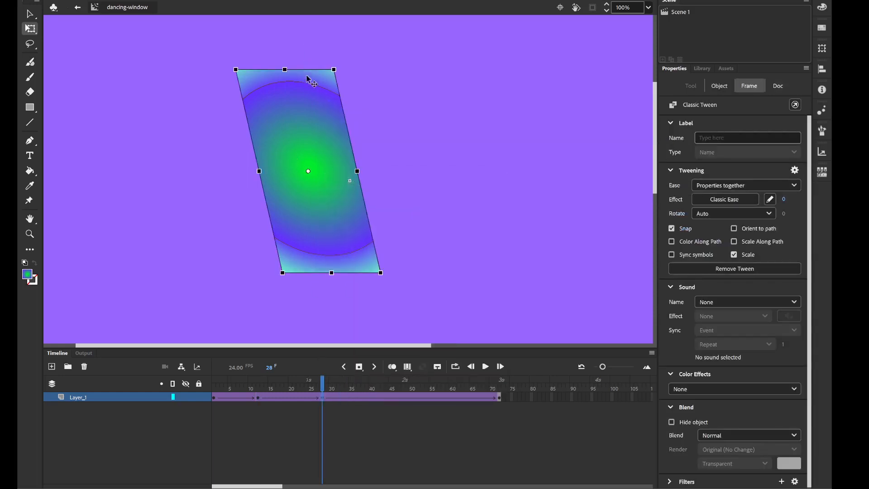
left_click_drag(314, 71, 348, 71)
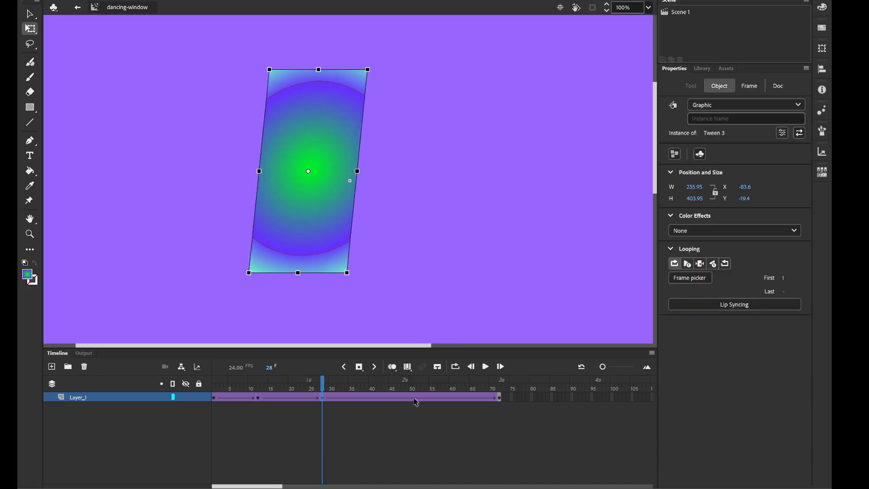
Insert a keyframe at frame 45 and skew the window's upper edge left, to about 306 px overall width.
left_click(392, 399)
right_click(393, 402)
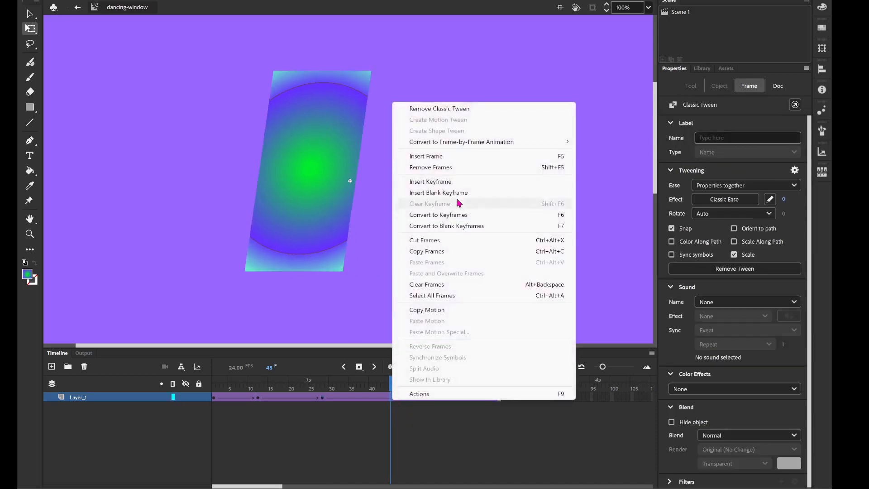
left_click(457, 182)
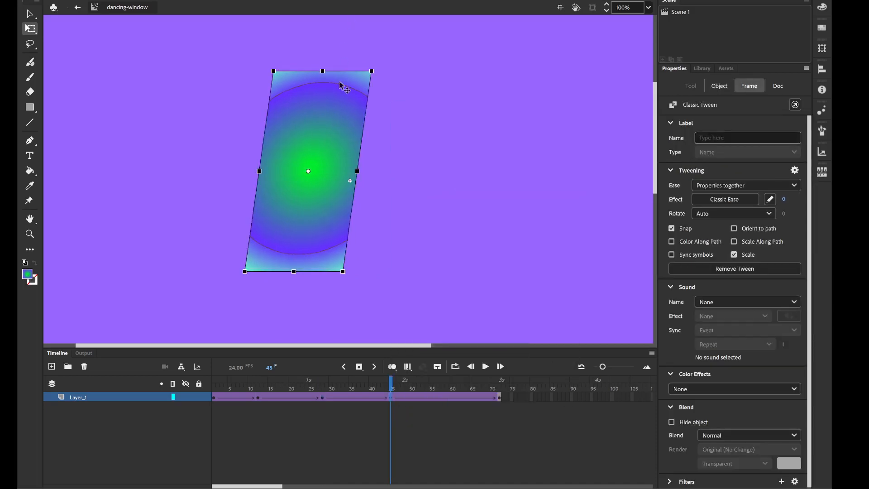
left_click_drag(341, 72, 299, 72)
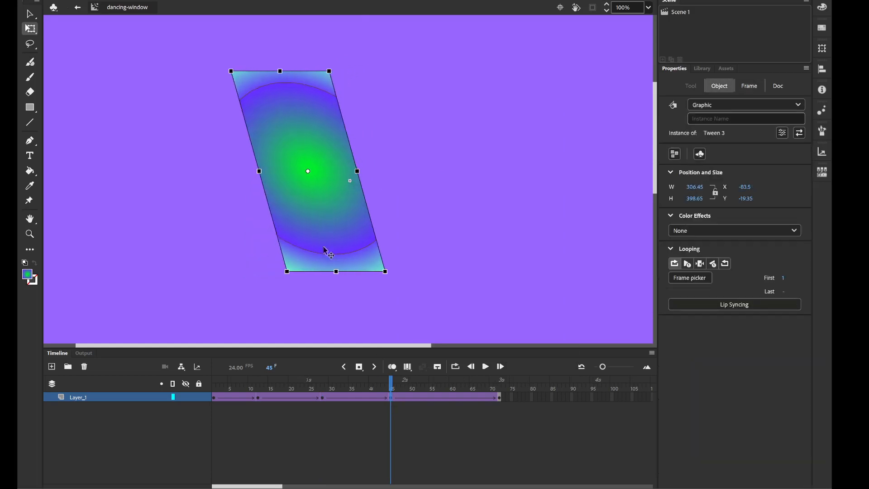
Insert a keyframe at frame 59 and skew the window so its upper edge leans right.
left_click(448, 398)
right_click(448, 398)
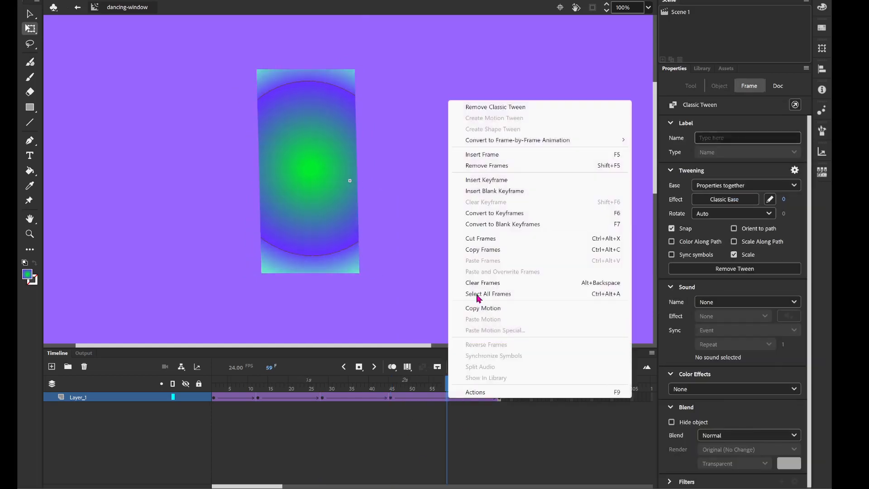
left_click(502, 180)
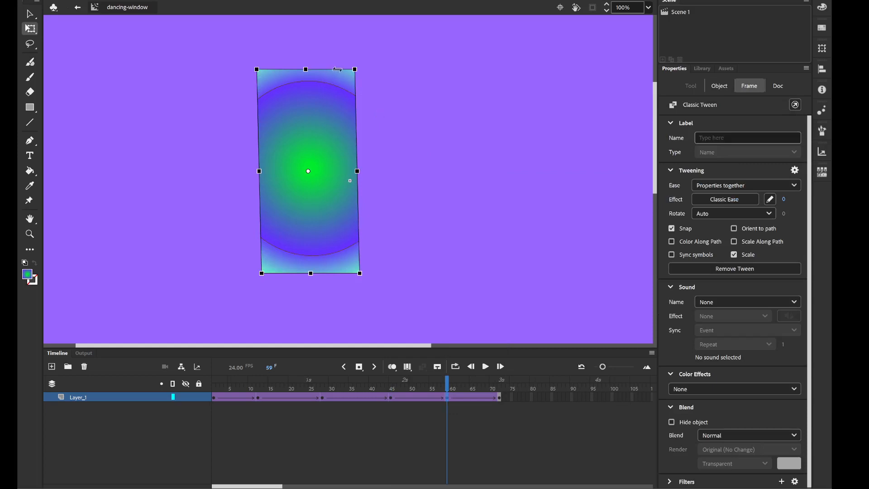
left_click_drag(337, 72, 363, 74)
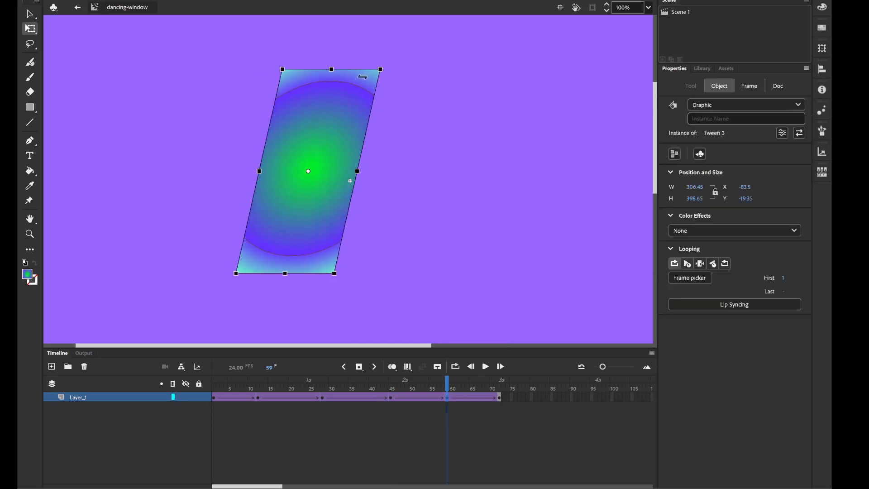
Show the library and play the dancing-window animation from frame 1 to check the skewing motion.
left_click(702, 68)
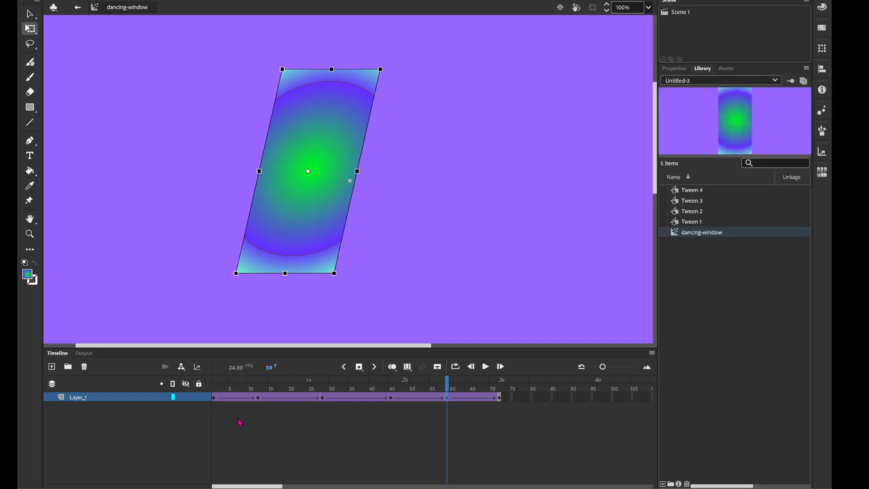
left_click(215, 388)
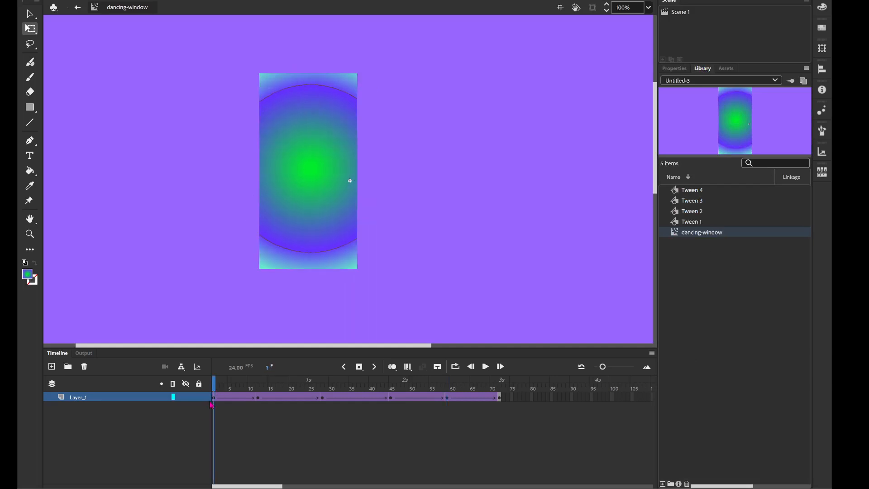
left_click(486, 367)
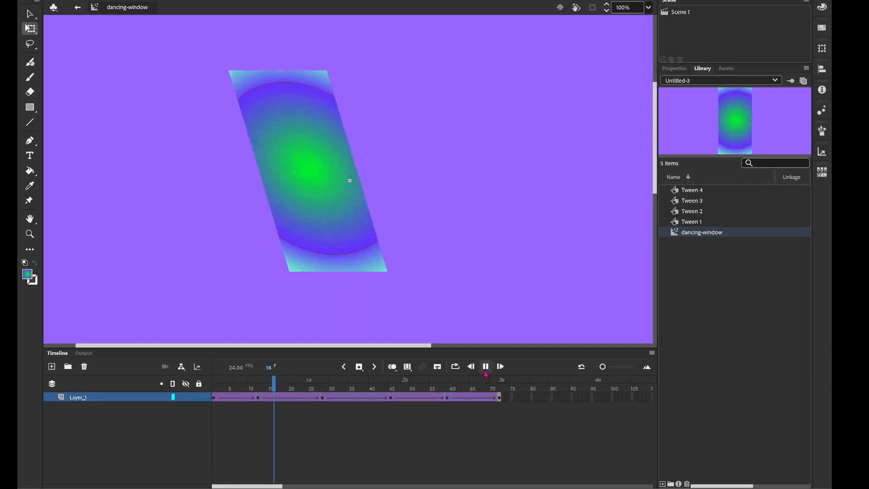
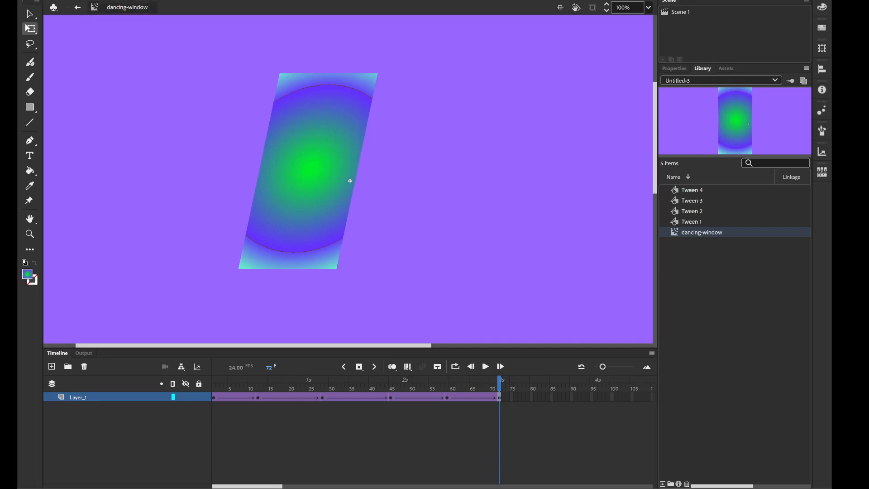
Create a new movie clip symbol named dancing-window2.
left_click(164, 0)
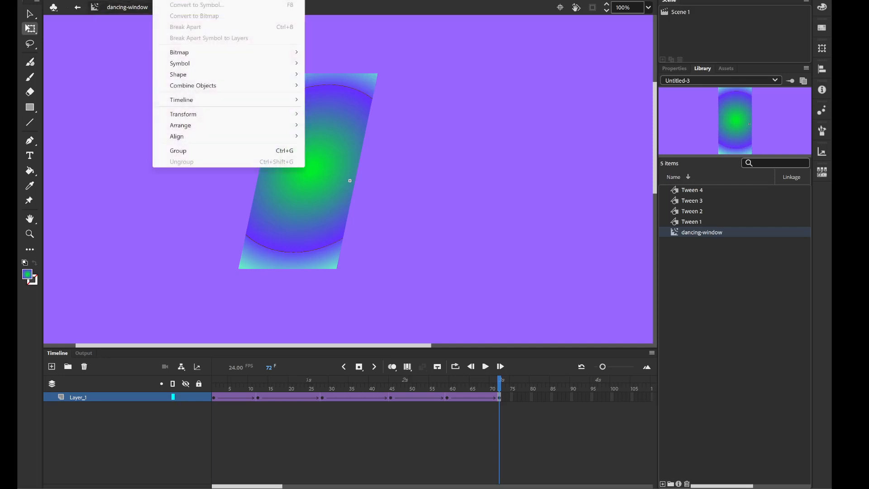
mouse_move(141, 0)
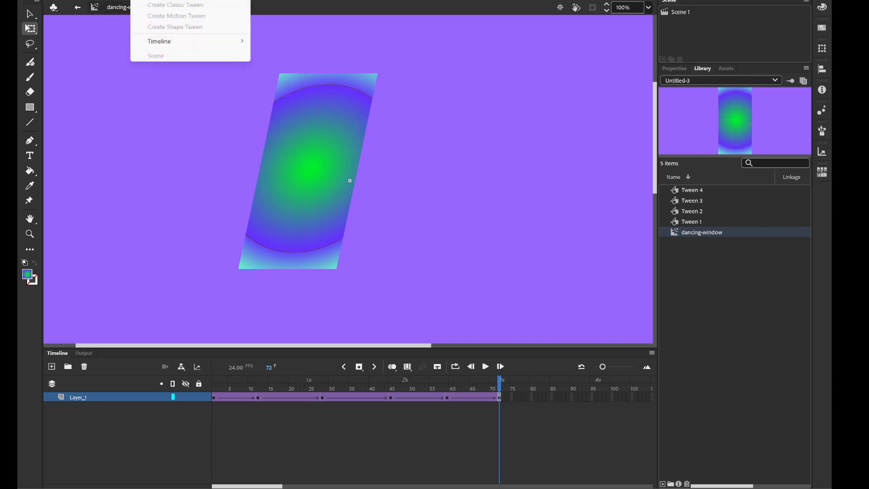
left_click(141, 0)
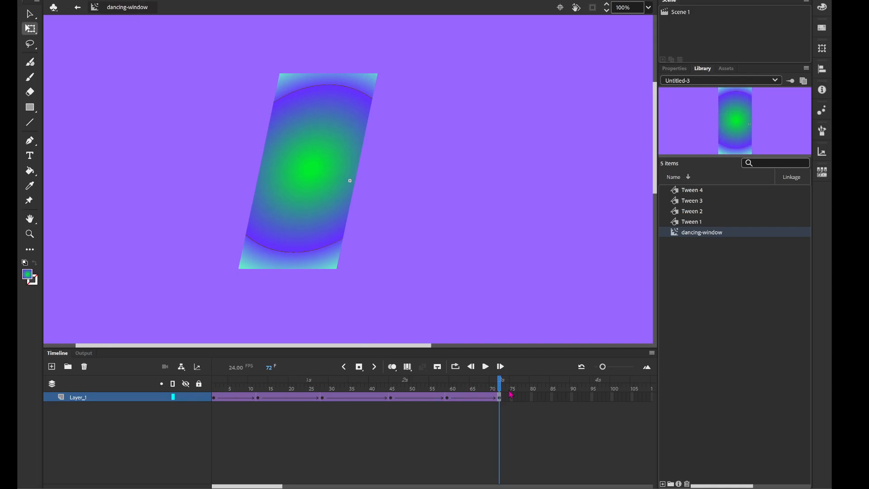
left_click(140, 0)
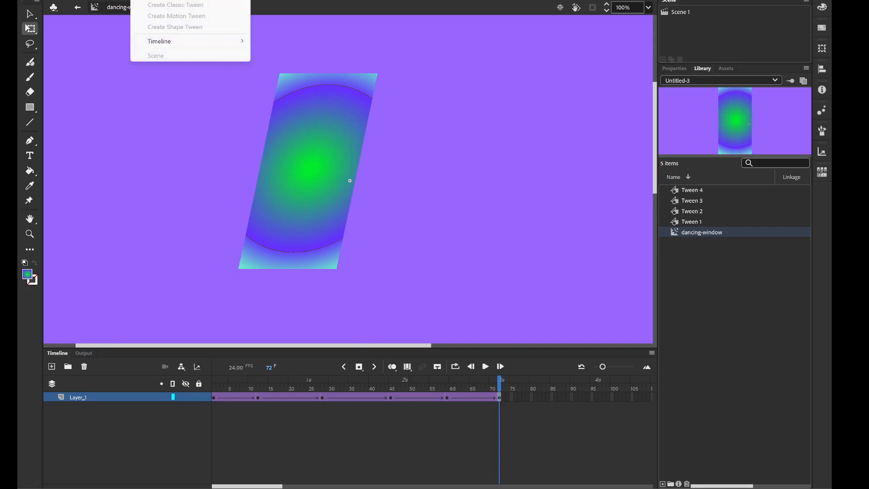
left_click(156, 0)
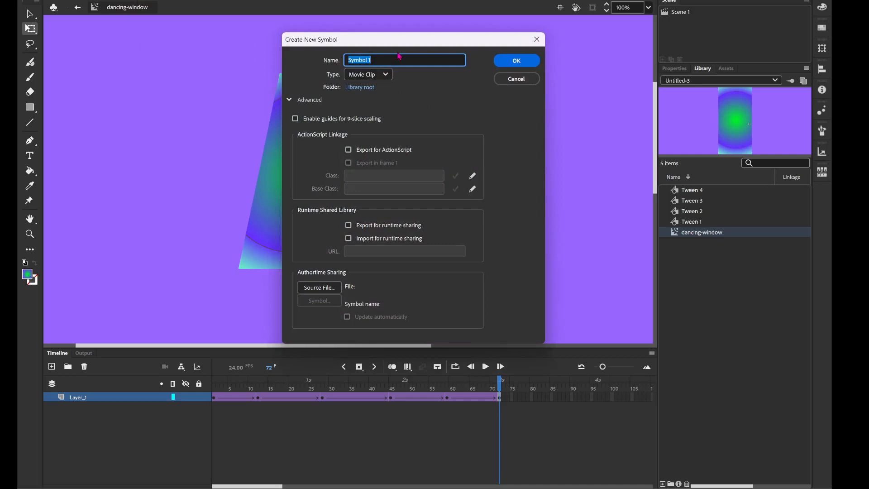
type("dancing-window2")
key("Return")
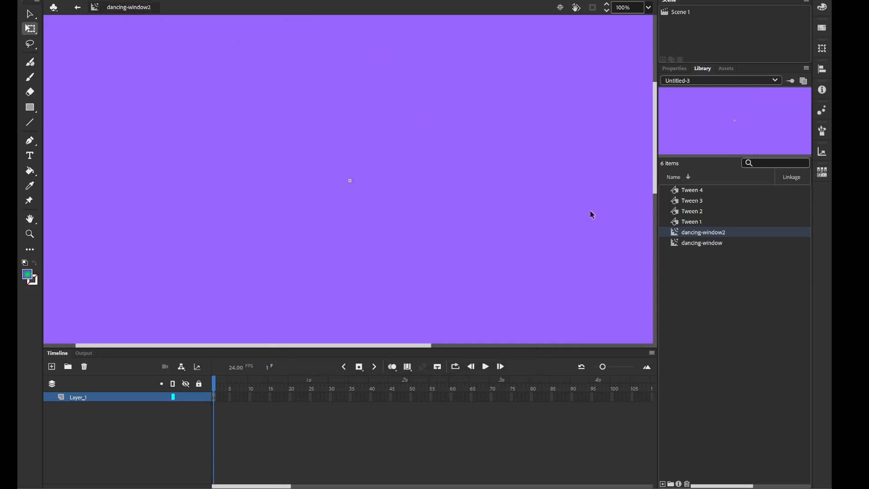
Copy the skewed window from frame 72 of dancing-window and paste it into frame 1 of dancing-window2.
double_click(677, 244)
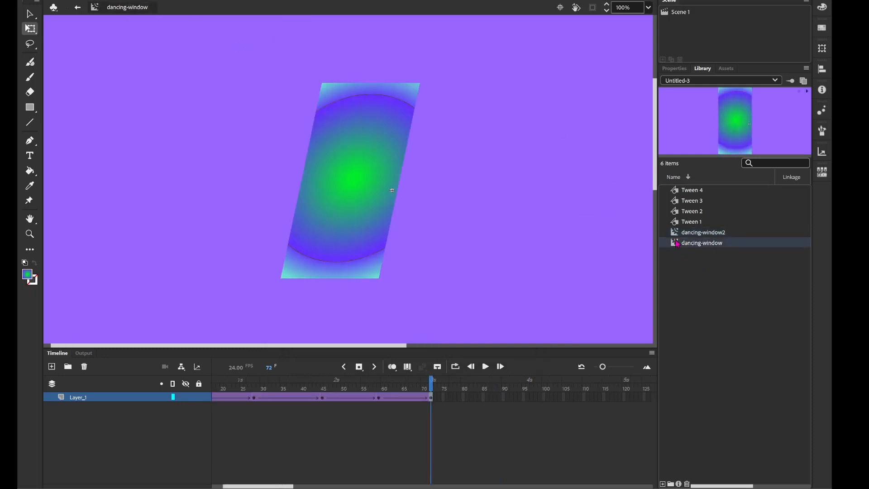
left_click(369, 202)
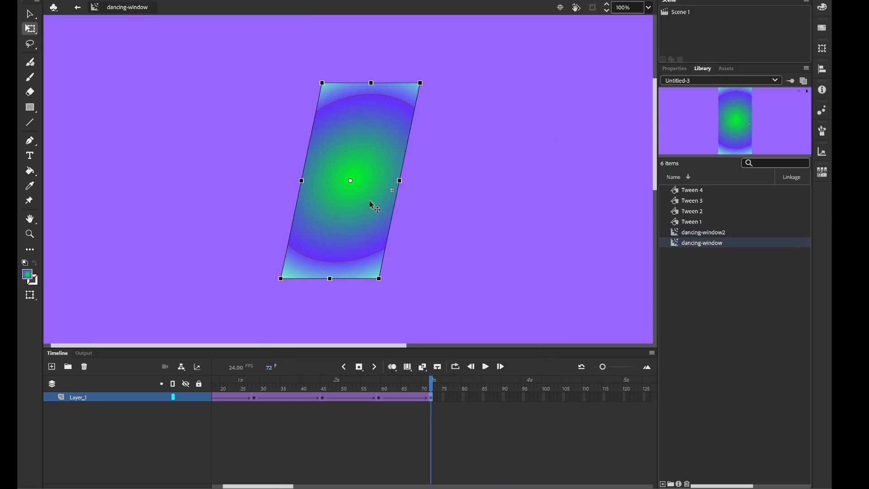
double_click(676, 233)
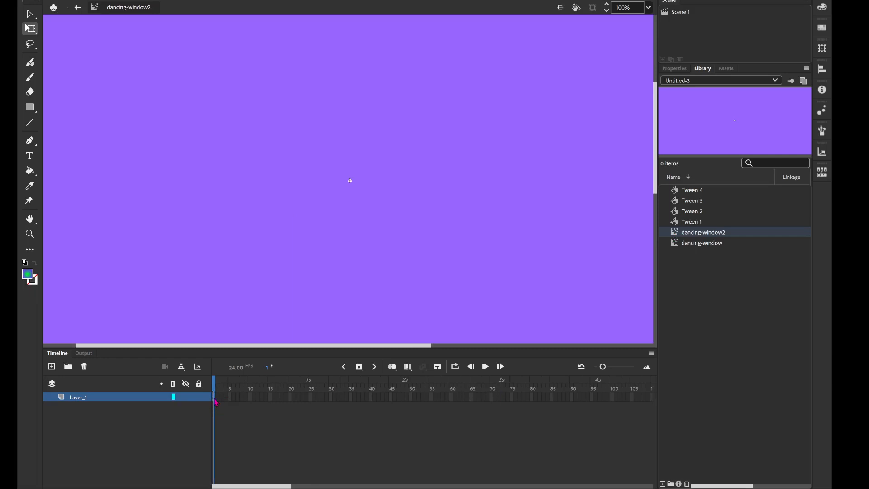
key("ctrl+v")
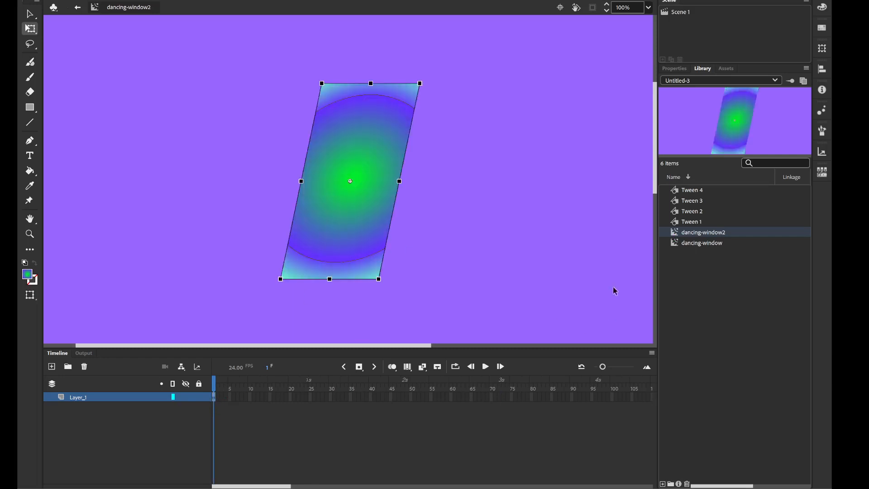
Insert a keyframe at frame 73 of dancing-window2 and create a classic tween between frames 1 and 73.
right_click(503, 399)
left_click(534, 178)
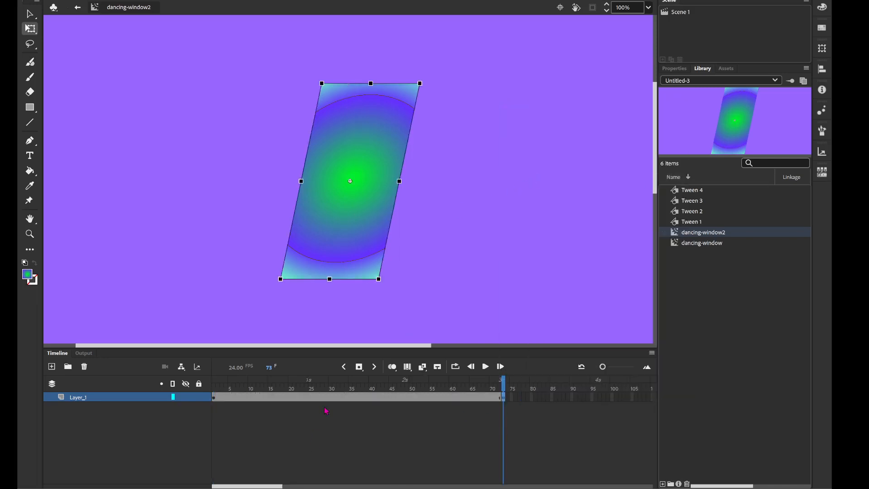
left_click(343, 397)
right_click(342, 397)
left_click(391, 104)
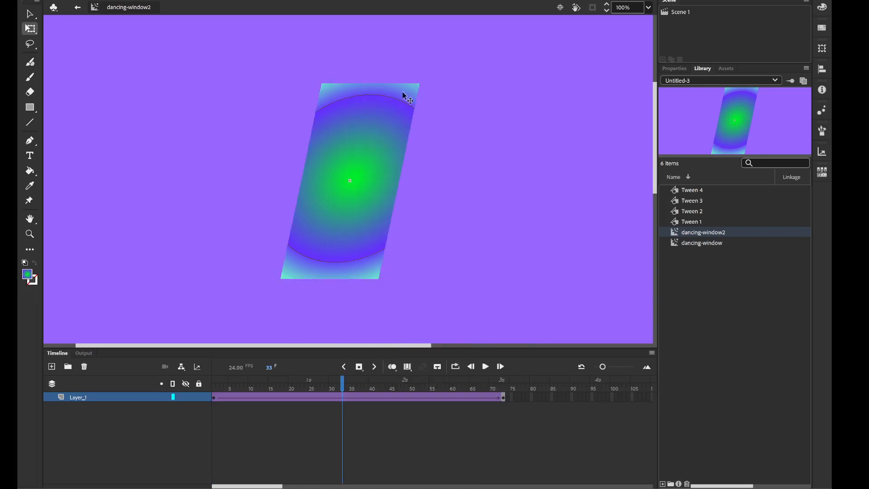
Skew the window at frame 73 by shifting its upper edge to the left with Free Transform.
left_click(31, 17)
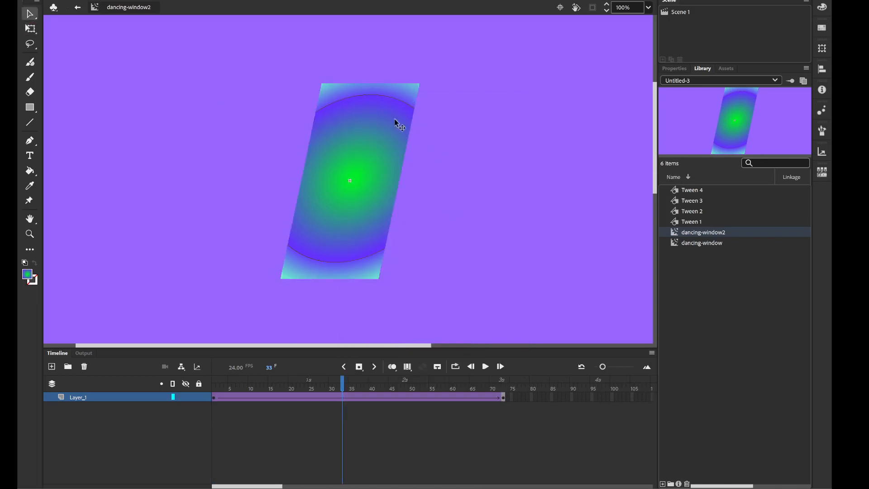
key("q")
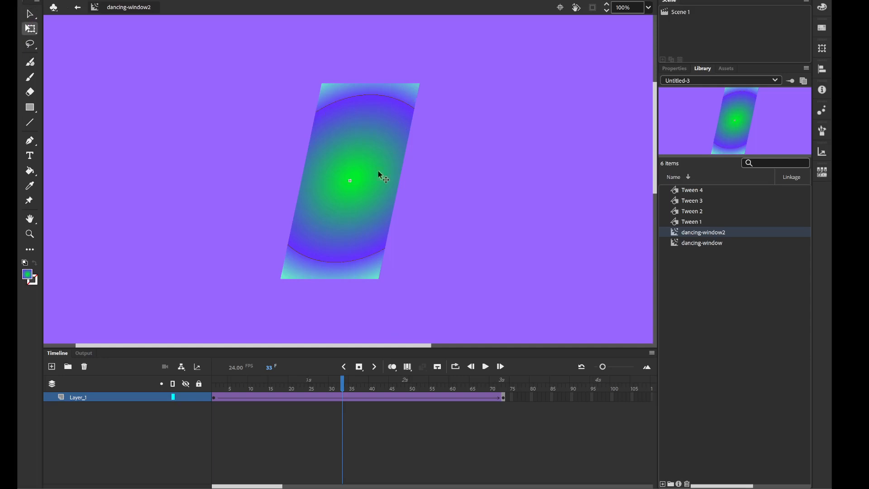
left_click(503, 401)
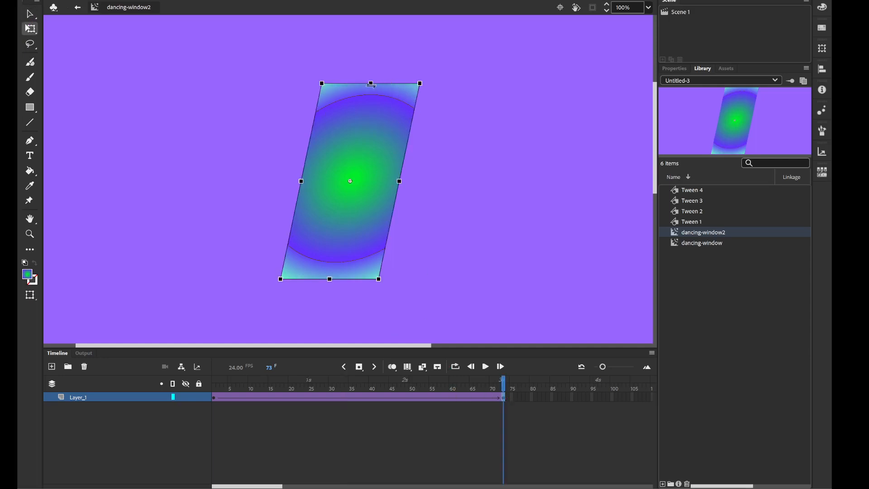
left_click_drag(371, 85, 356, 87)
Insert a keyframe at frame 14 of dancing-window2 and skew the window so its upper edge leans left.
left_click(266, 398)
right_click(266, 398)
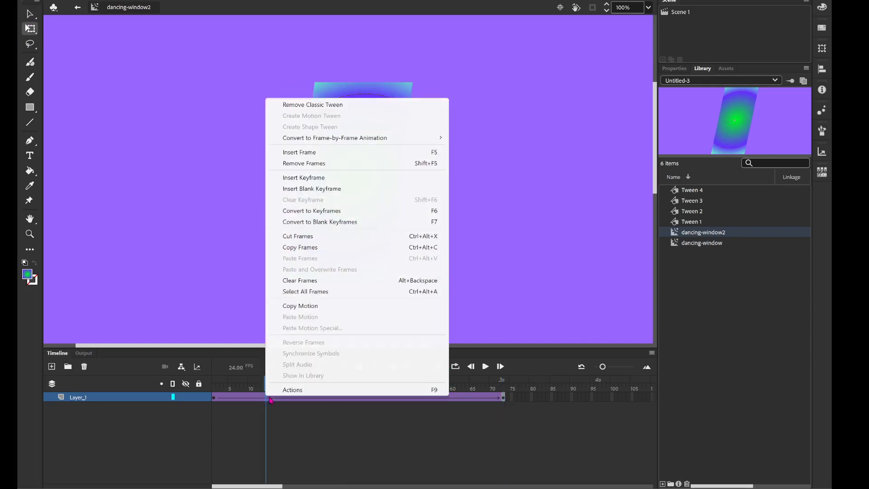
left_click(330, 178)
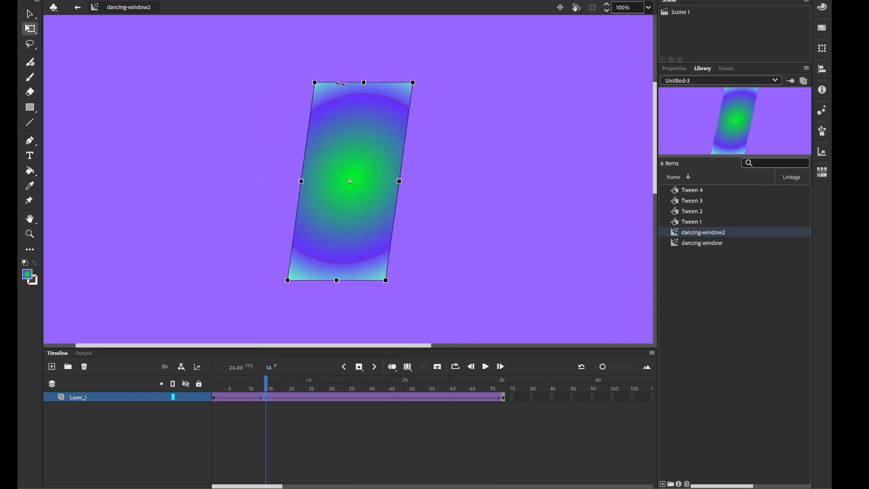
left_click_drag(341, 84, 297, 84)
Insert a keyframe at frame 27 and skew the window so its upper edge leans strongly right.
left_click(319, 397)
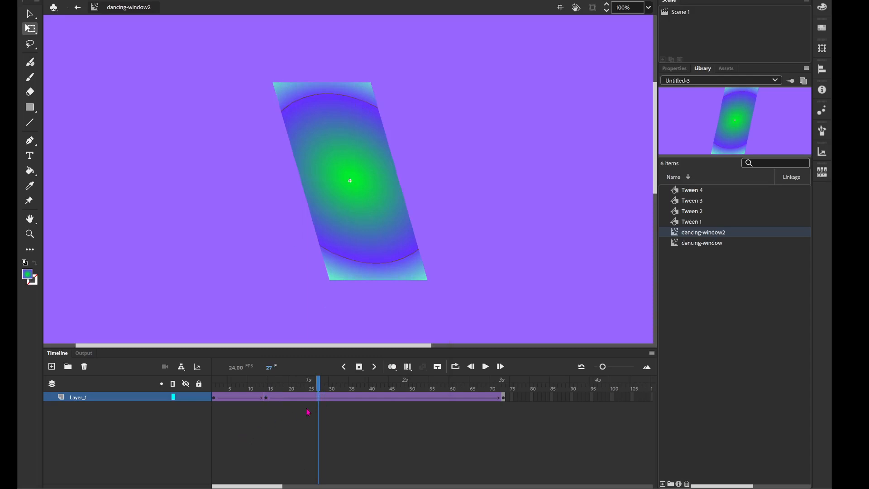
right_click(318, 397)
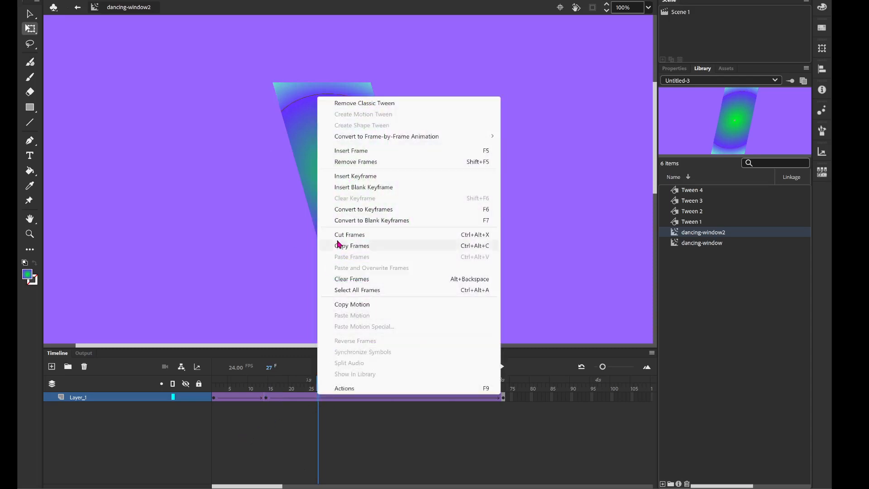
left_click(374, 177)
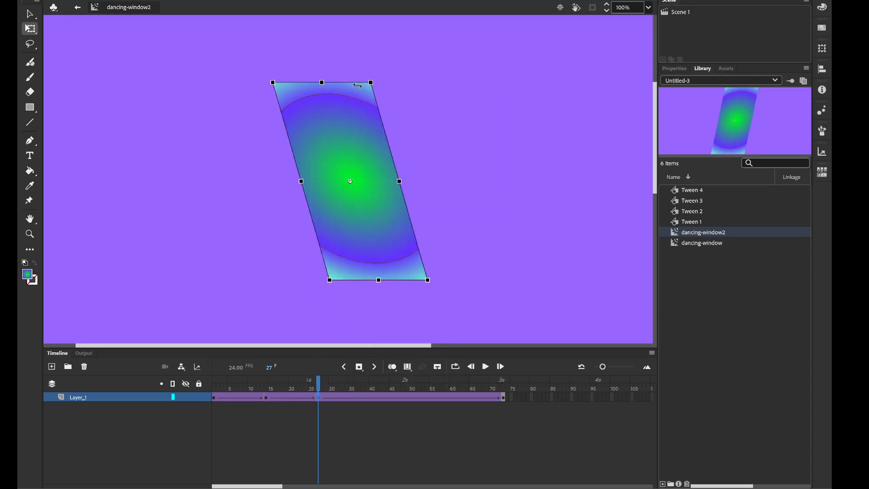
left_click_drag(363, 96, 430, 94)
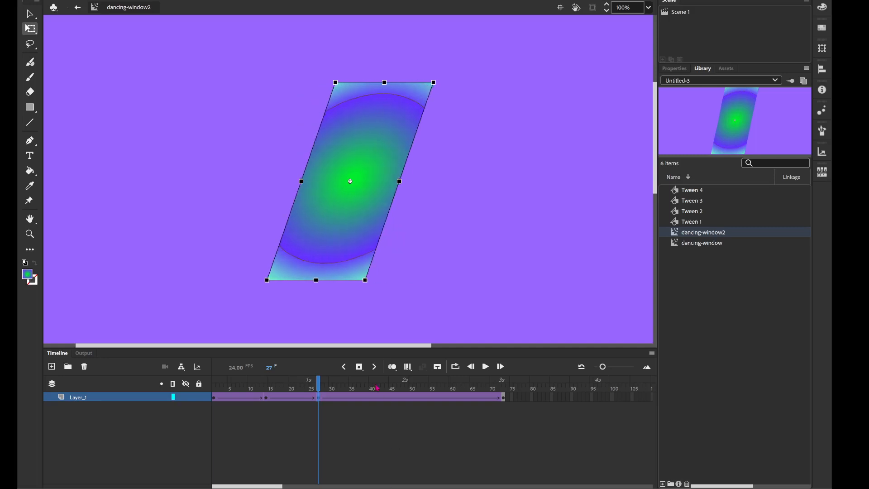
Insert a keyframe at frame 44 and skew the window so its upper edge leans slightly left.
right_click(388, 398)
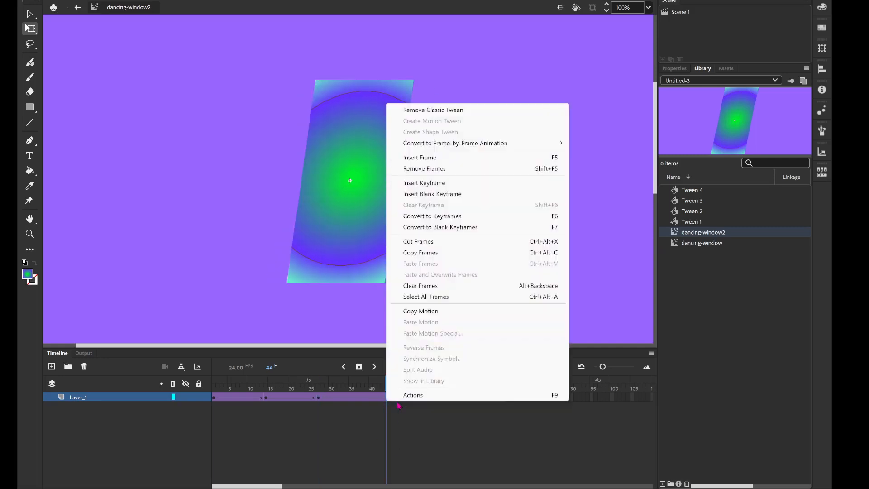
left_click(437, 183)
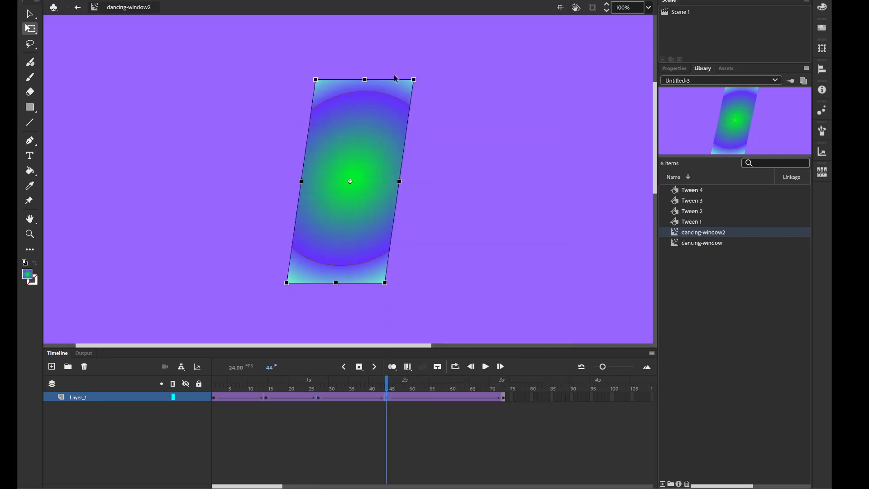
left_click_drag(371, 80, 339, 79)
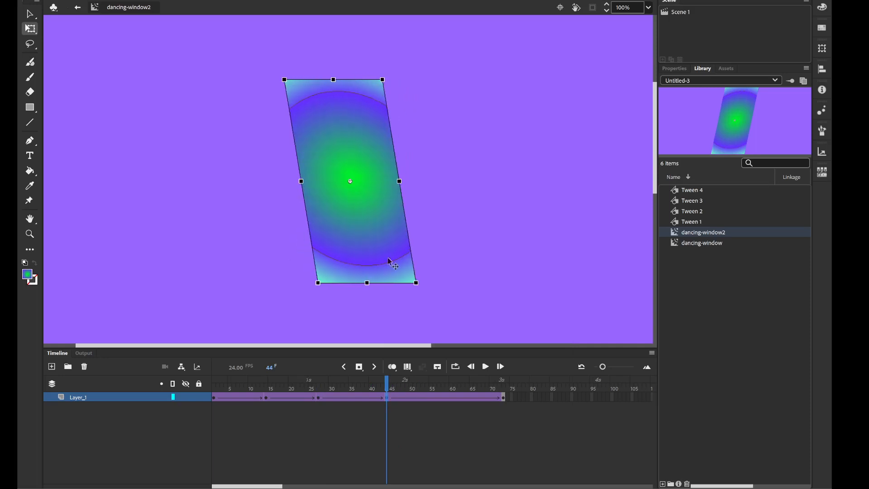
Insert a keyframe at frame 61 of dancing-window2 and skew the window so its upper edge leans slightly right.
right_click(455, 400)
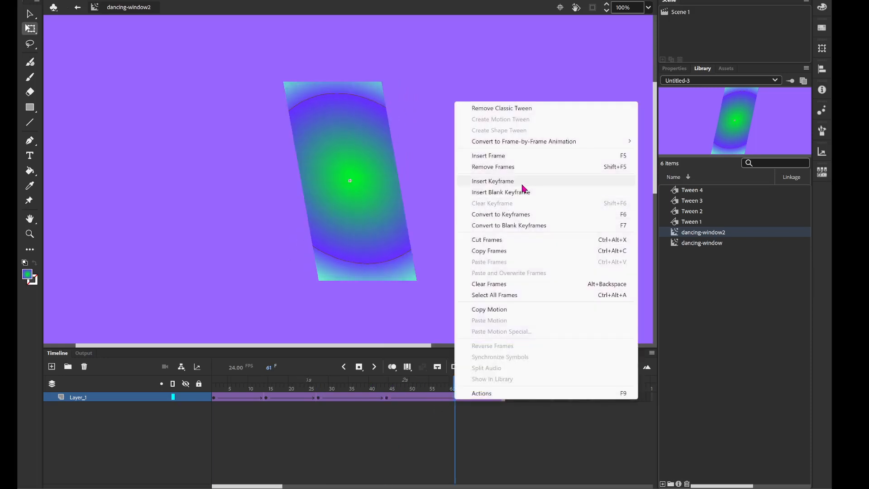
left_click(520, 182)
left_click_drag(359, 80, 393, 80)
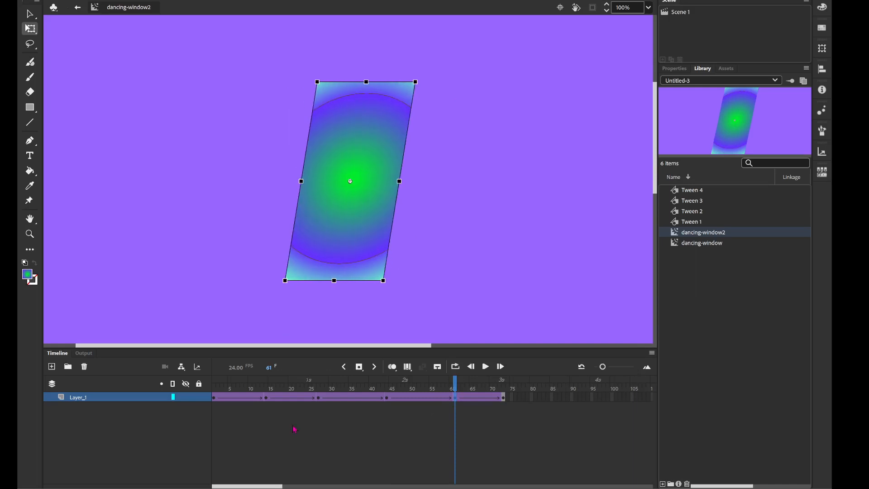
Move the window upward at the frame 14 keyframe and downward at the frame 27 keyframe.
left_click(267, 398)
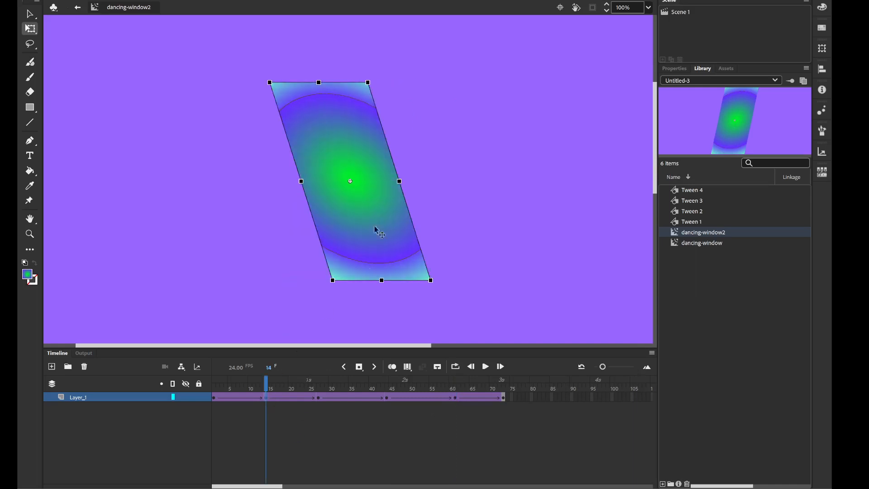
left_click_drag(392, 209, 392, 190)
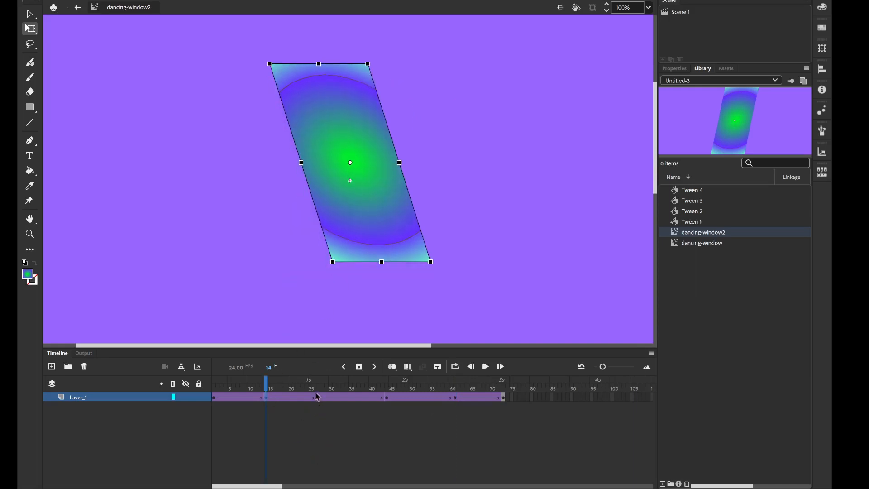
left_click(320, 399)
left_click_drag(352, 246, 344, 271)
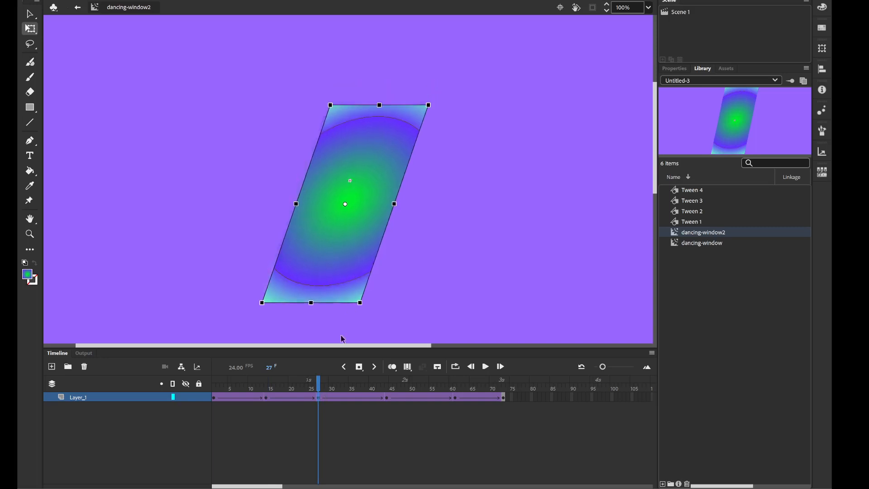
left_click(388, 399)
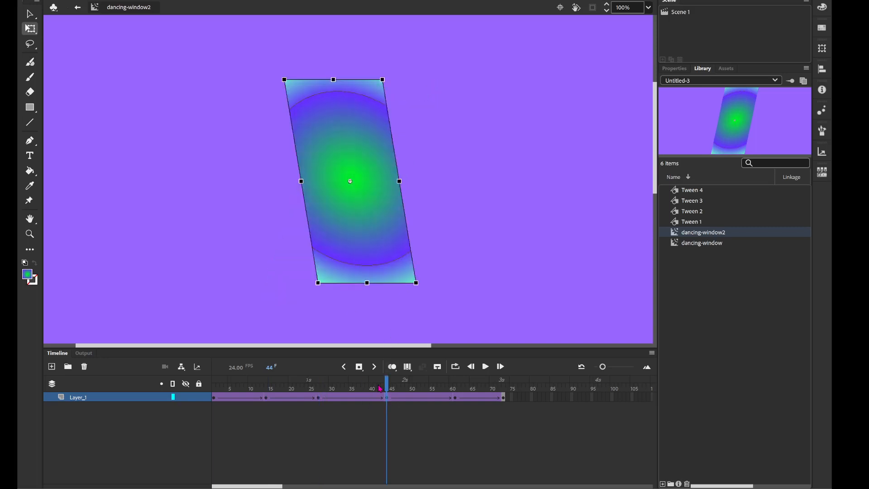
left_click(318, 398)
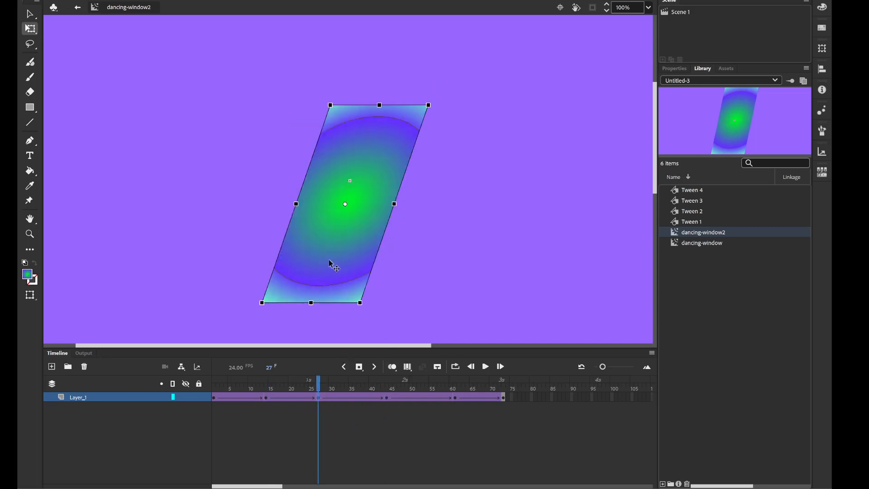
left_click_drag(331, 260, 329, 254)
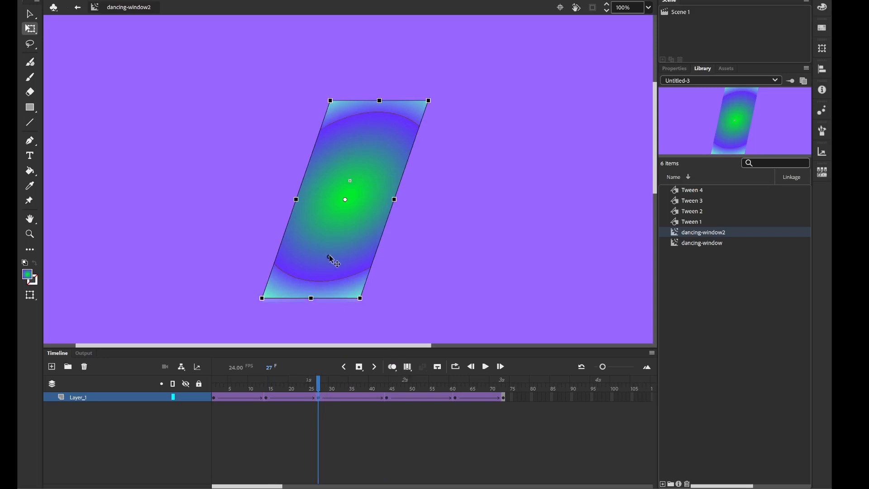
Raise the window slightly at the frame 44 and 61 keyframes and play the animation from frame 1.
left_click(387, 399)
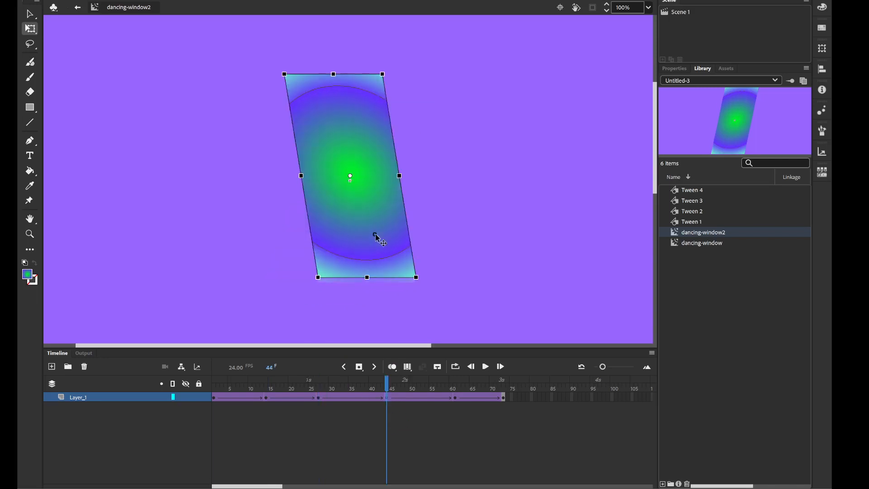
left_click(455, 398)
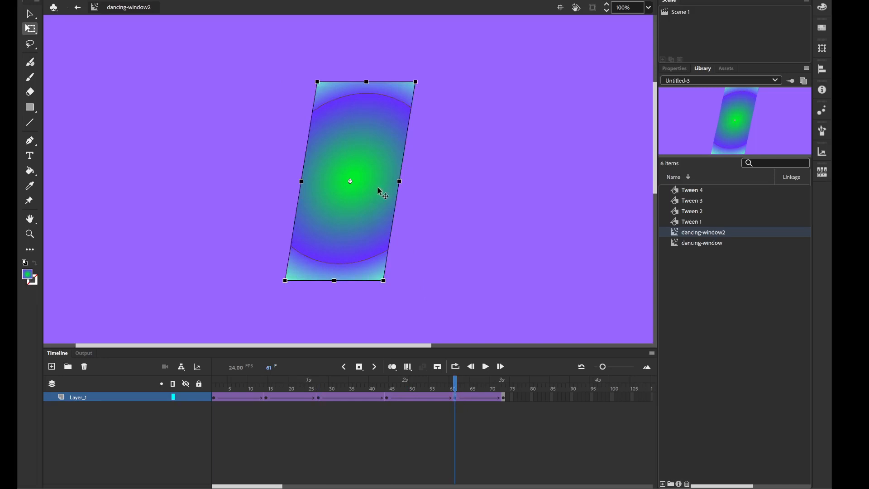
left_click_drag(379, 188, 379, 182)
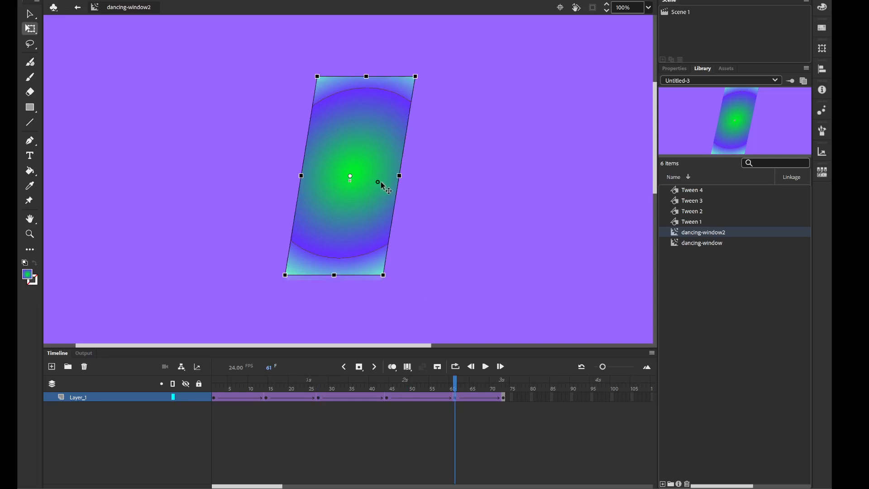
left_click(215, 388)
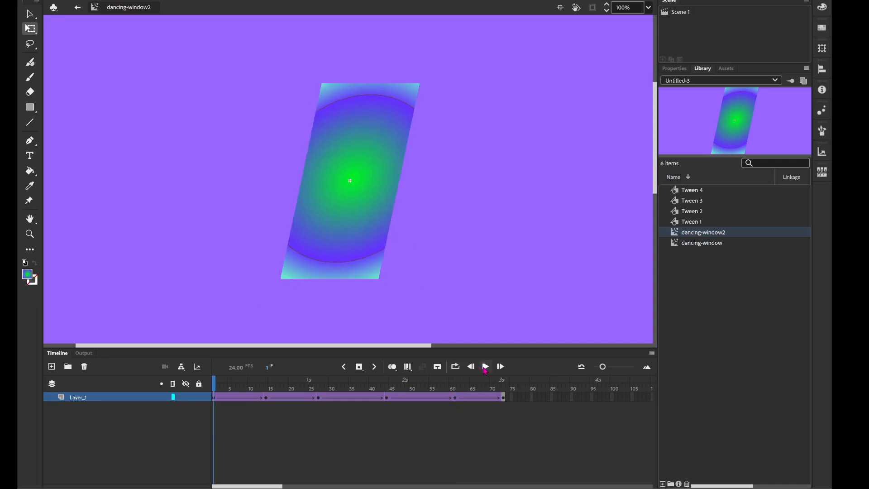
left_click(485, 367)
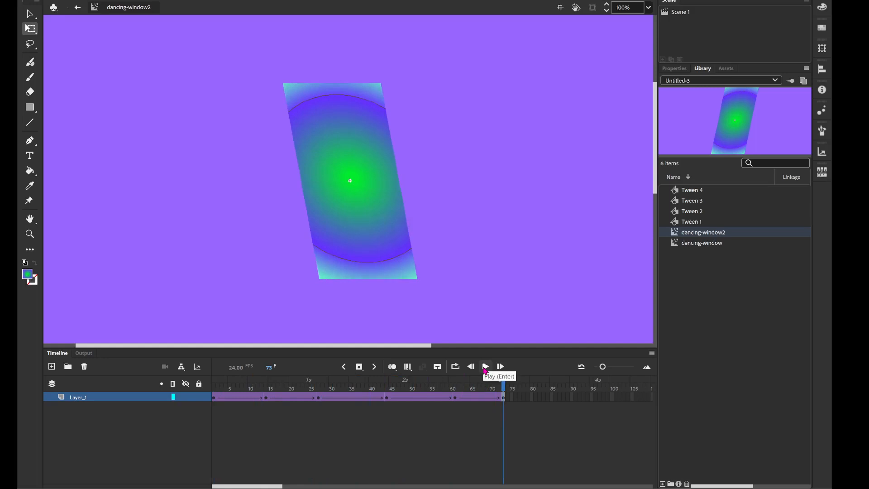
Return to Scene 1, place dancing-window2 on Layer_6, and scale it down into a row of three small windows atop the building.
left_click(676, 245)
left_click(676, 235)
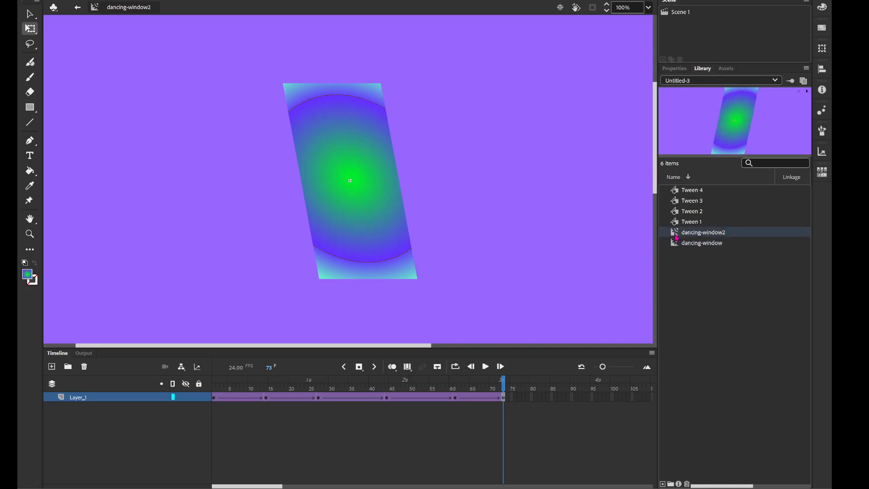
left_click(78, 7)
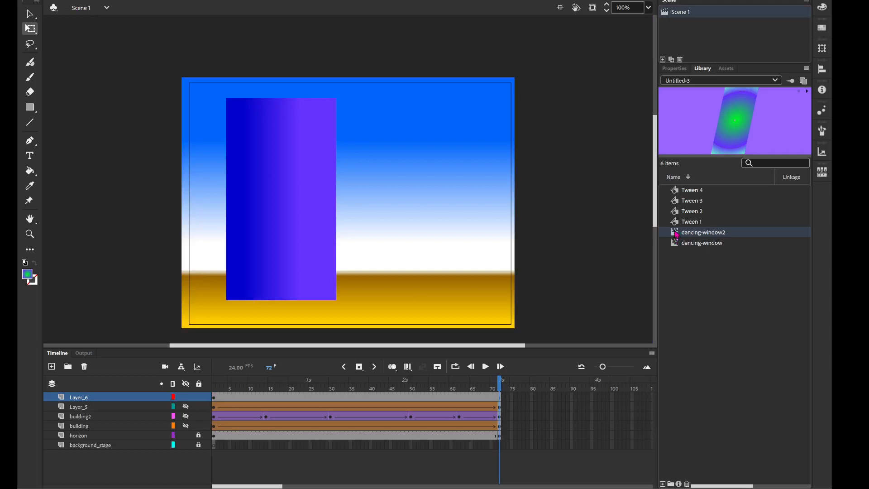
left_click_drag(243, 128, 243, 124)
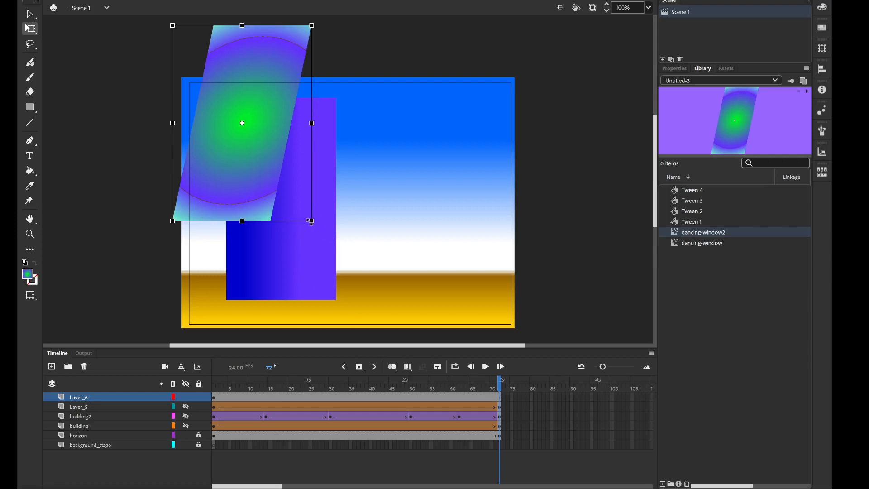
left_click_drag(312, 220, 312, 135)
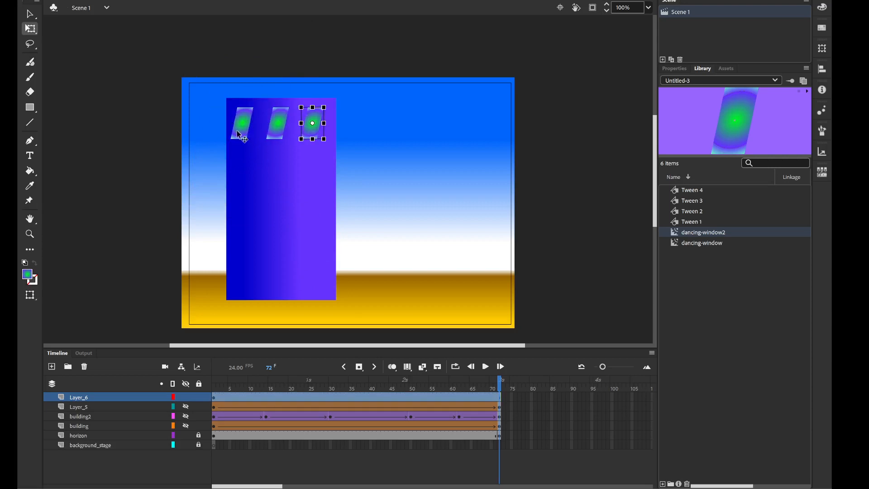
Duplicate the row of three windows down the building to form four evenly spaced rows.
left_click(246, 134)
left_click(276, 132, "shift")
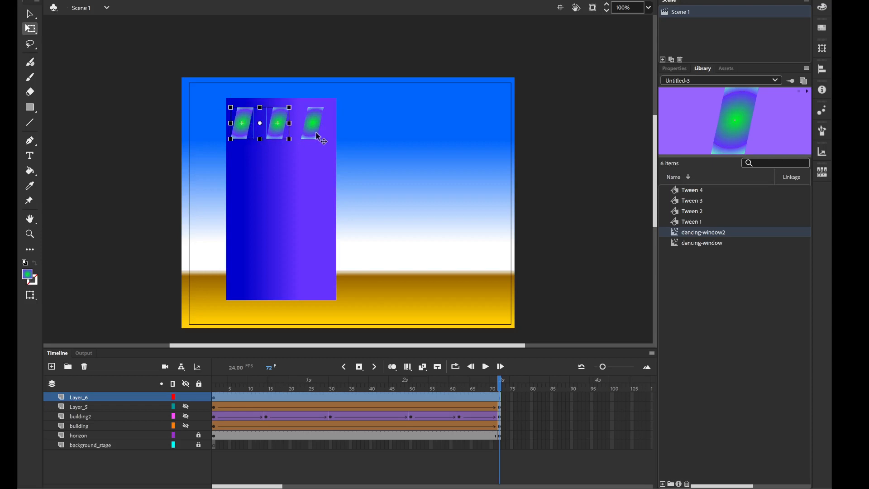
left_click(304, 134, "shift")
left_click_drag(246, 131, 240, 276)
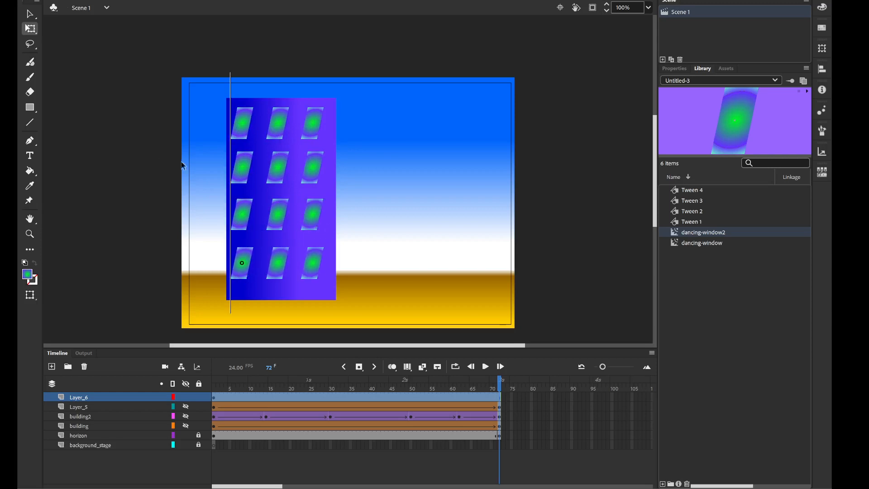
left_click(190, 161)
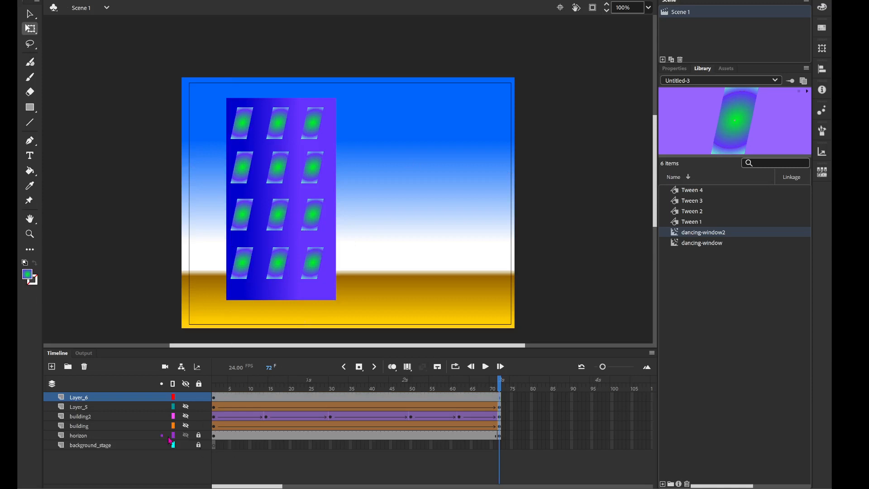
Select the building and all its windows on Layer_6 at frame 1 and nudge them slightly to the left.
left_click(215, 400)
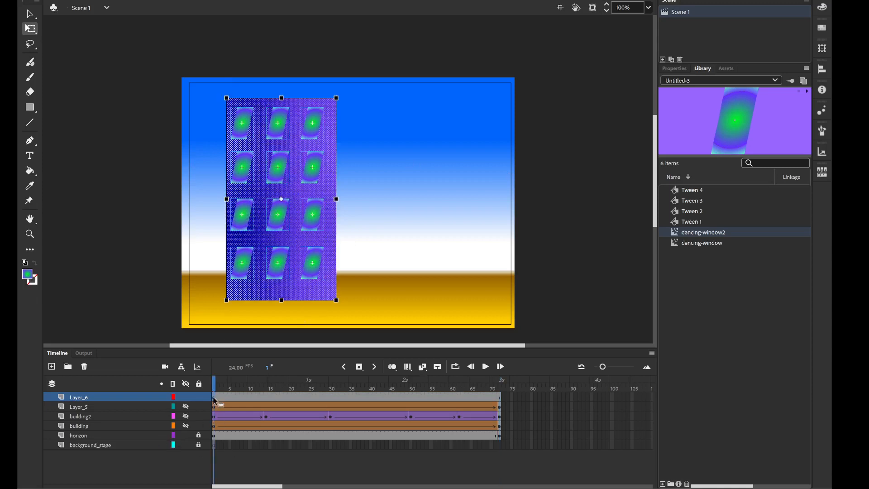
key("Left")
key("Left")
key("Left")
key("Left")
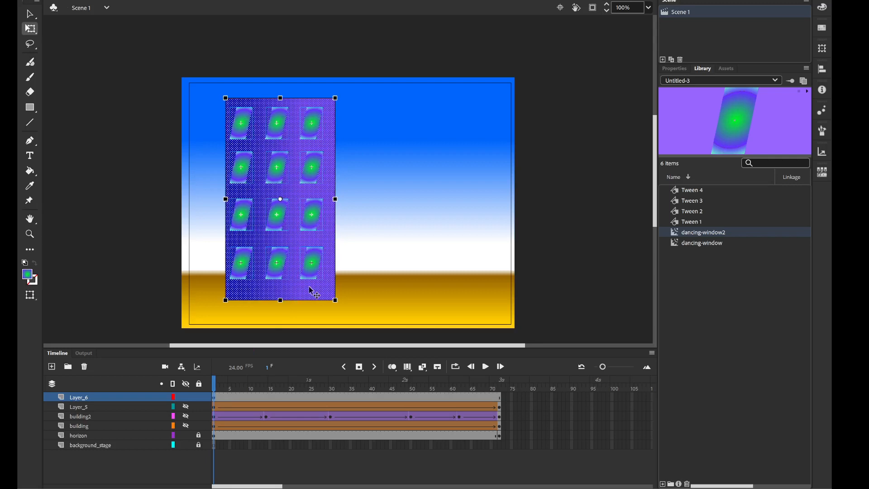
key("Right")
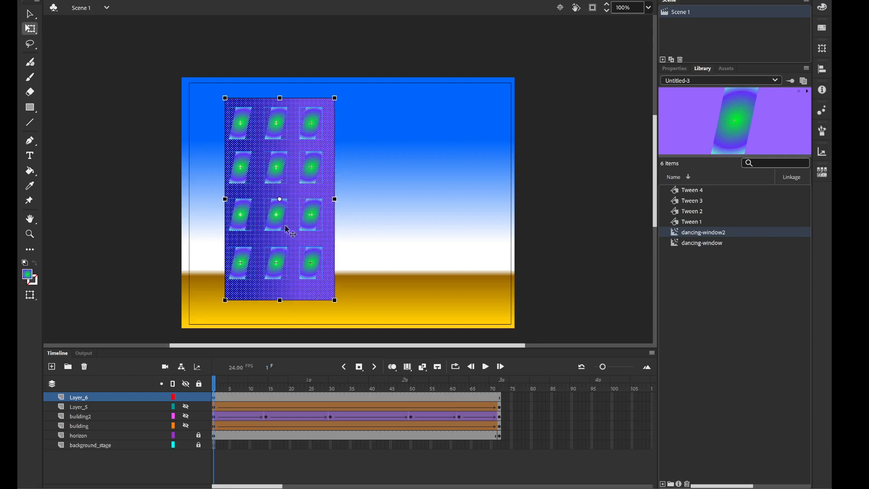
Nudge the purple building rectangle on Layer_6 left until it is centred behind the window grid, and deselect it.
left_click(140, 215)
left_click(269, 297)
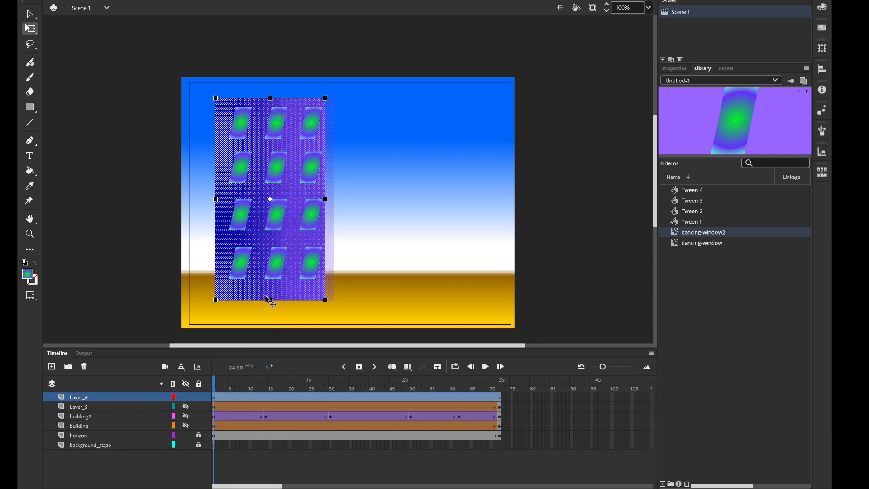
key("Left")
key("Left")
key("Left")
key("Left")
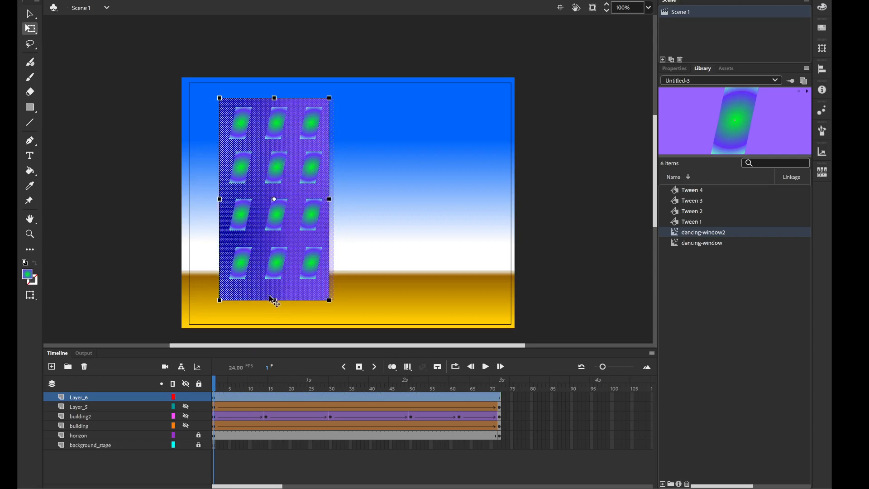
left_click(101, 233)
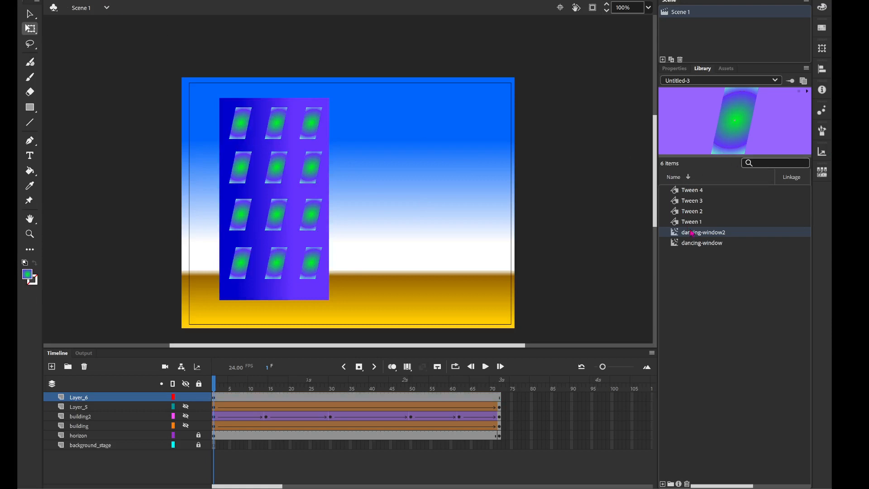
Open the dancing-window2 symbol and skew the window at frame 1 into an upright, unslanted rectangle.
double_click(675, 236)
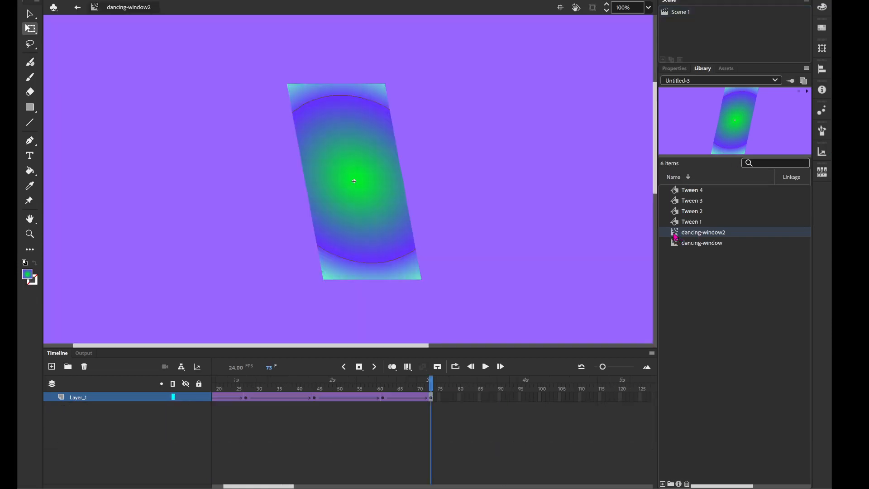
left_click(217, 393)
left_click_drag(252, 485, 241, 485)
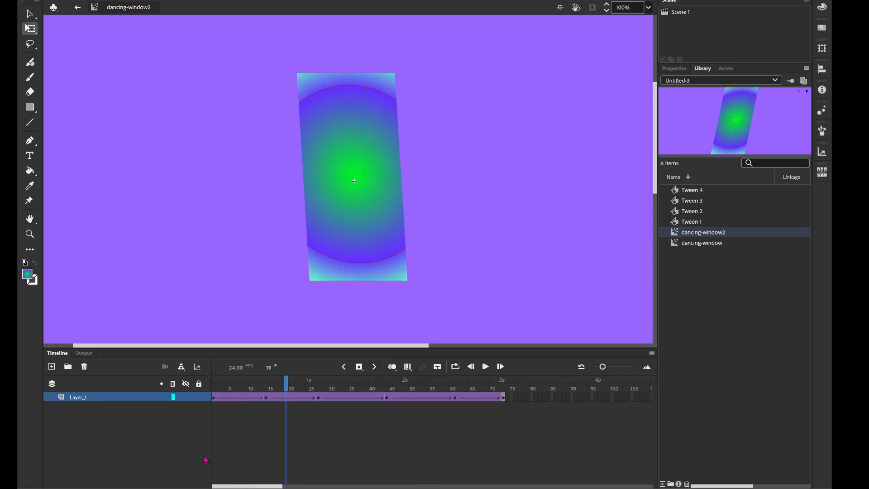
left_click(214, 397)
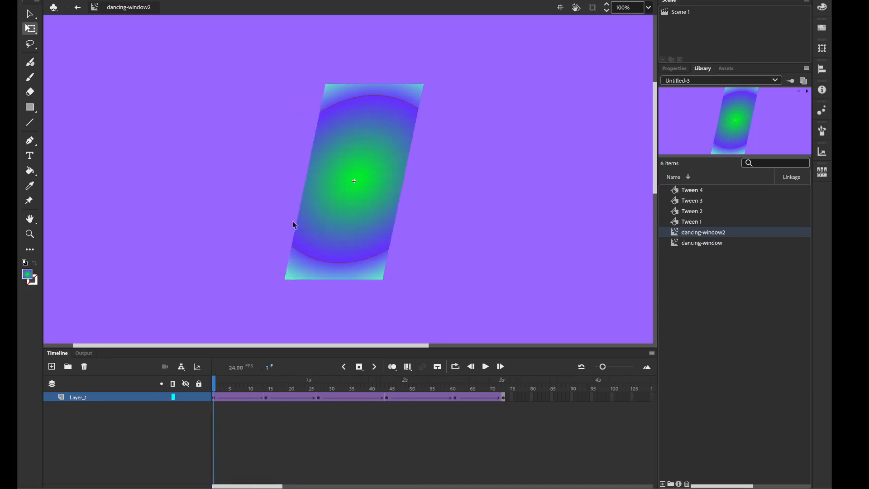
left_click(333, 265)
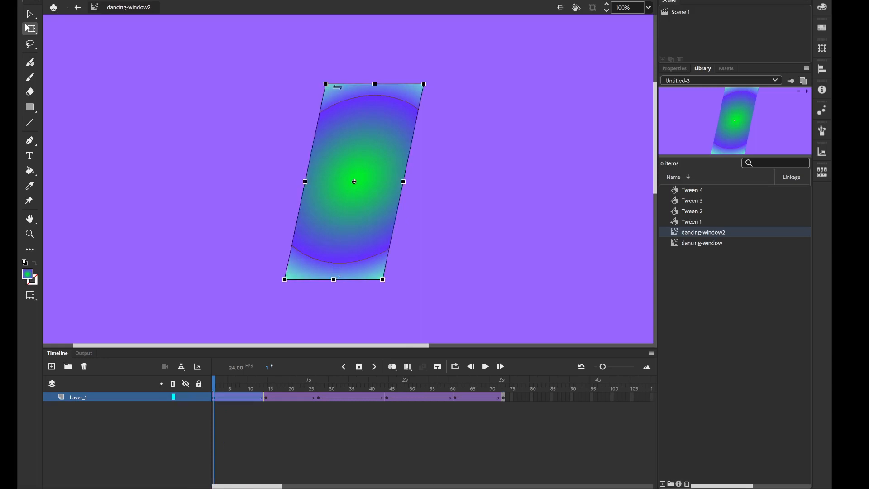
left_click_drag(338, 87, 326, 97)
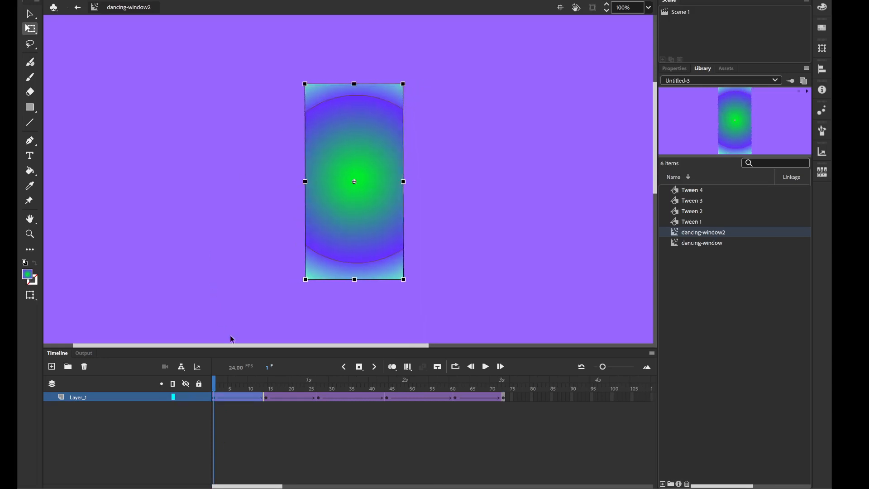
Play back the dancing-window2 animation from frame 1 and return to Scene 1.
left_click(250, 392)
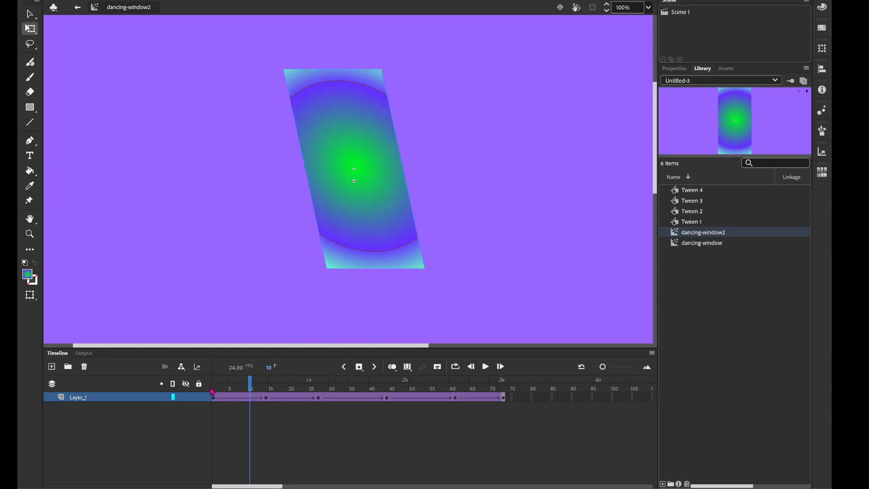
left_click(214, 392)
left_click(486, 366)
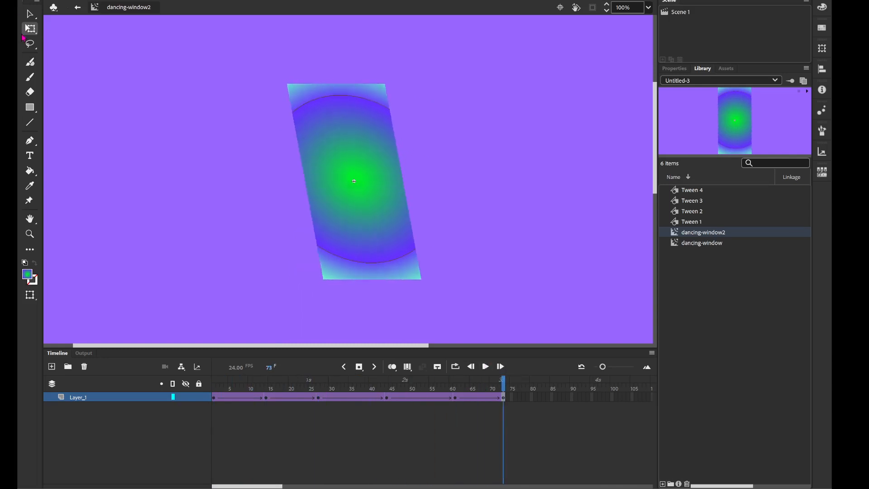
left_click(77, 8)
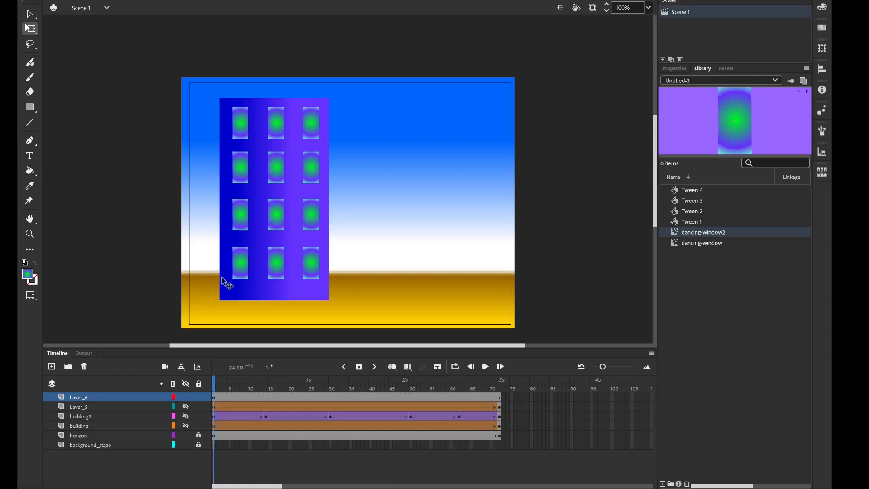
Play the main timeline, test the movie in Animate to check the dancing windows, and close the preview.
left_click(485, 366)
left_click(246, 0)
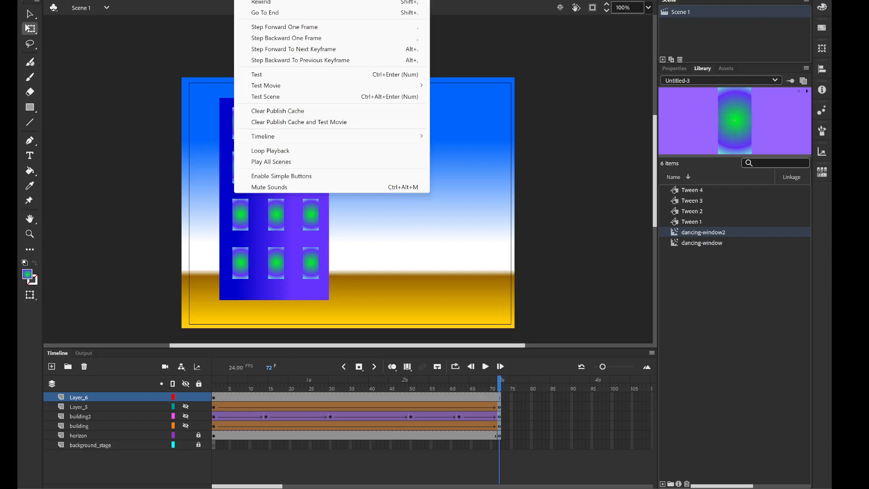
mouse_move(294, 85)
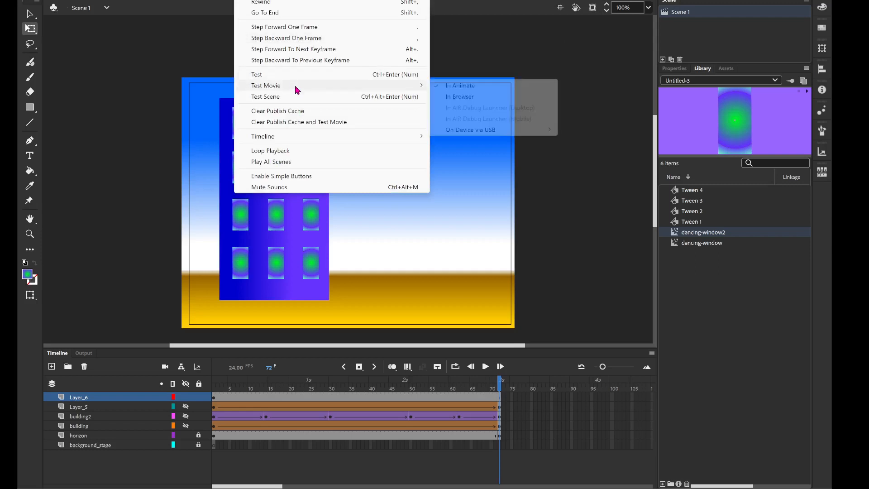
left_click(505, 87)
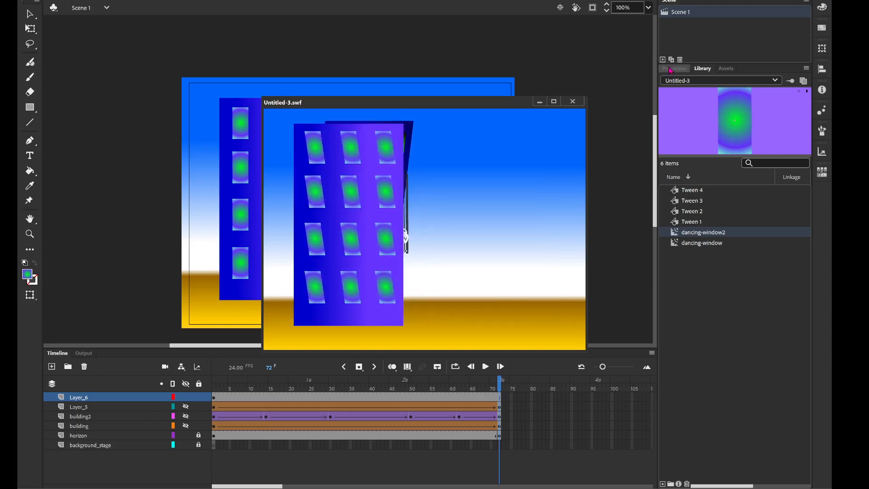
left_click(572, 101)
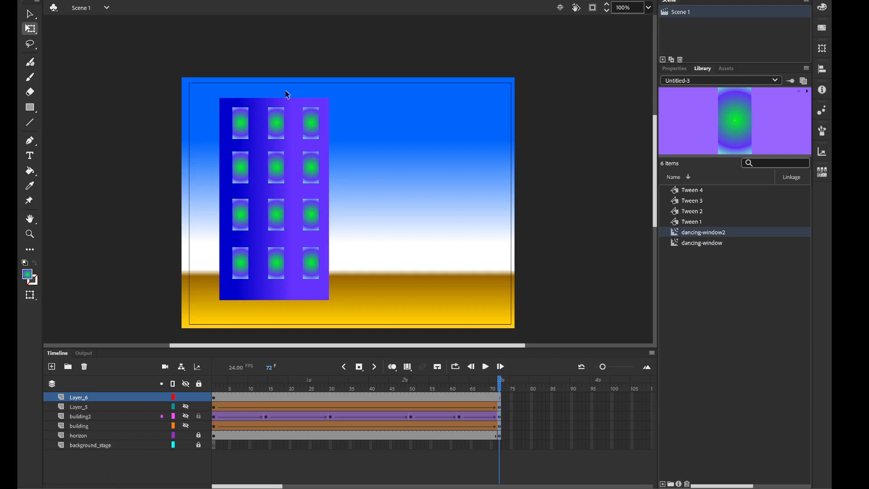
Insert a keyframe at frame 72 of Layer_6 for the building with windows.
left_click(288, 104)
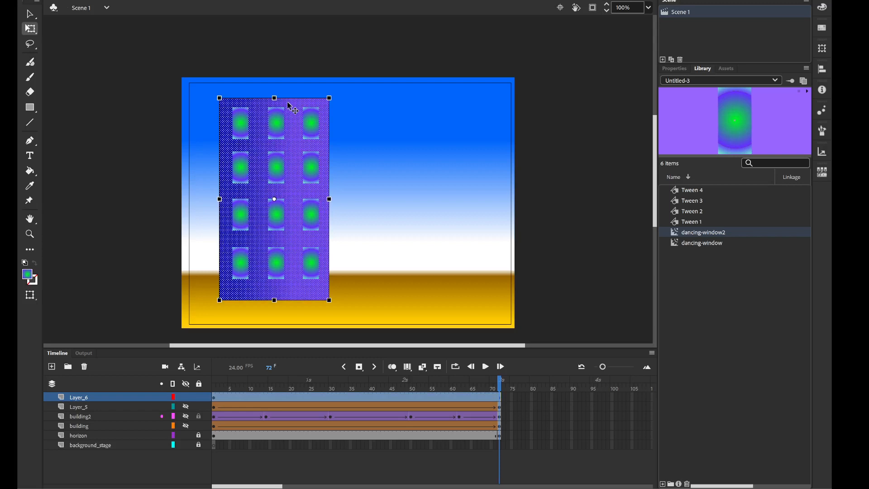
left_click(500, 399)
right_click(497, 398)
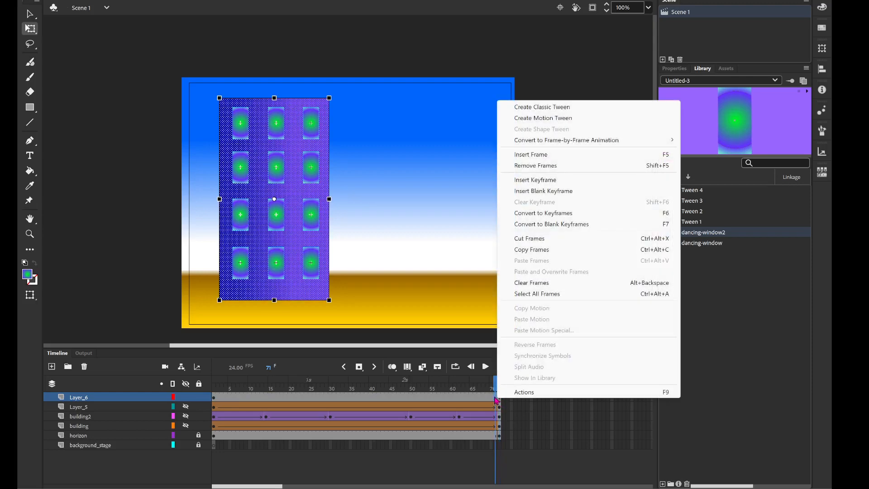
left_click(497, 397)
right_click(501, 401)
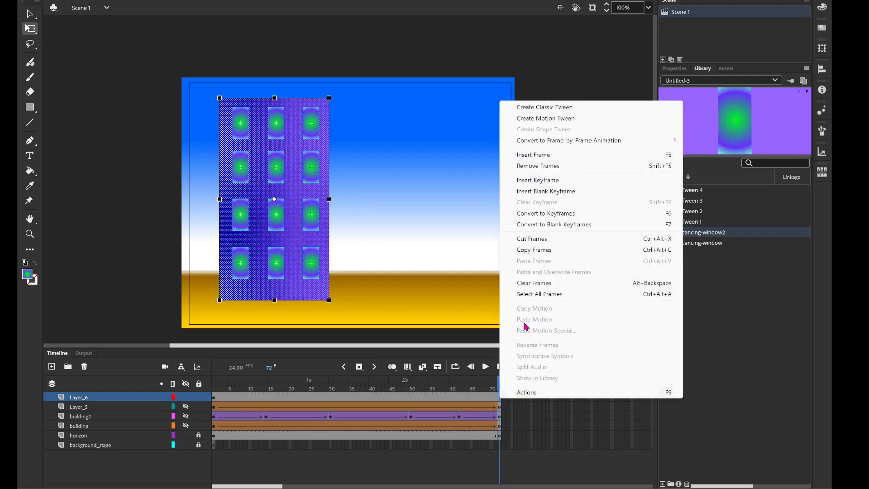
left_click(537, 181)
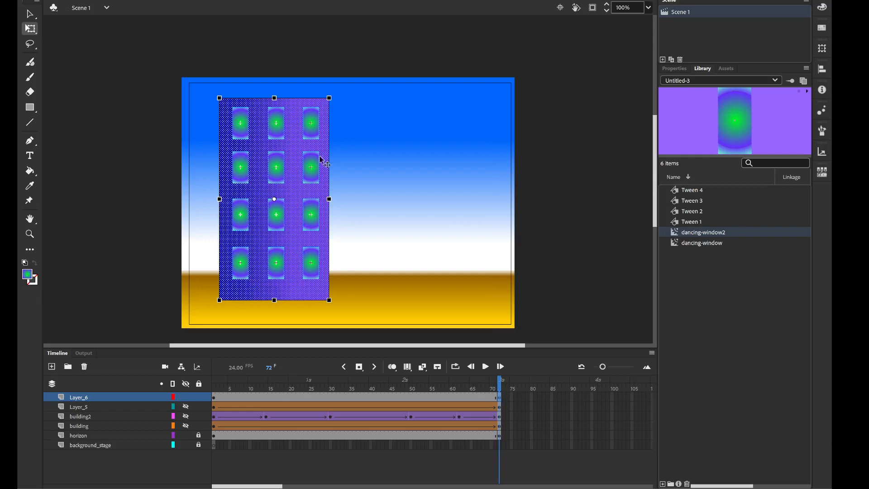
Create a classic tween across Layer_6, accepting the conversion of its contents to a symbol.
right_click(349, 397)
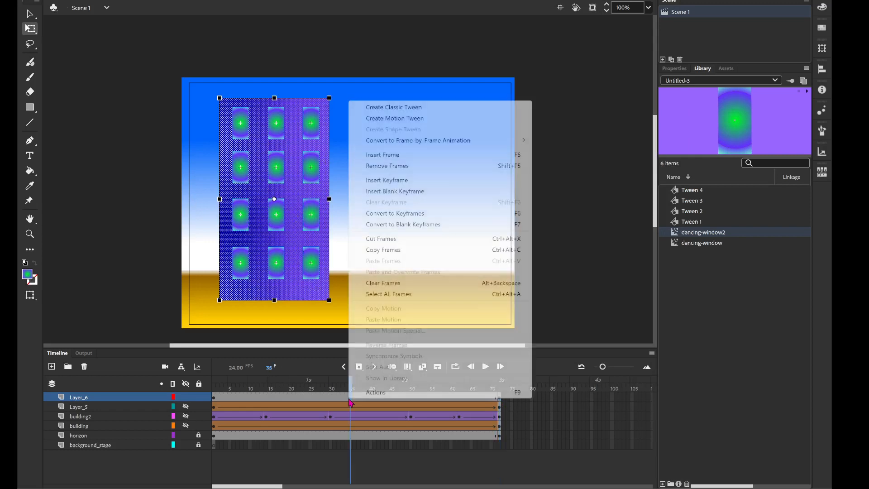
left_click(407, 107)
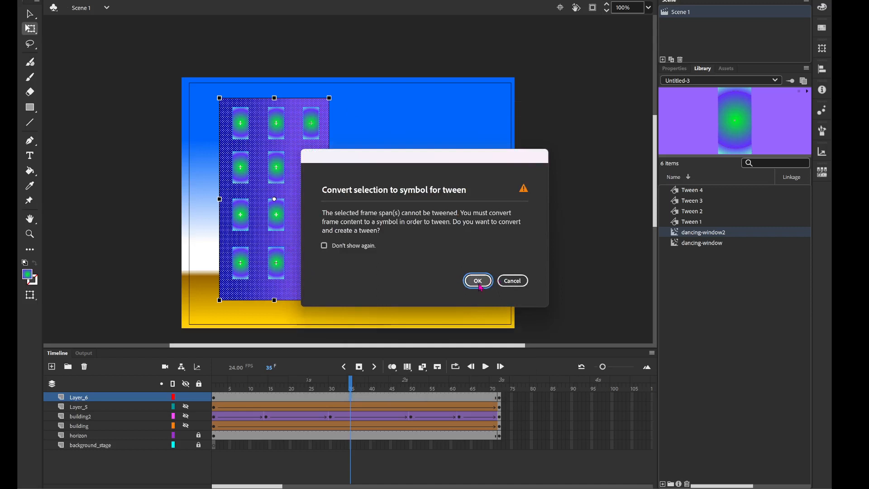
left_click(478, 281)
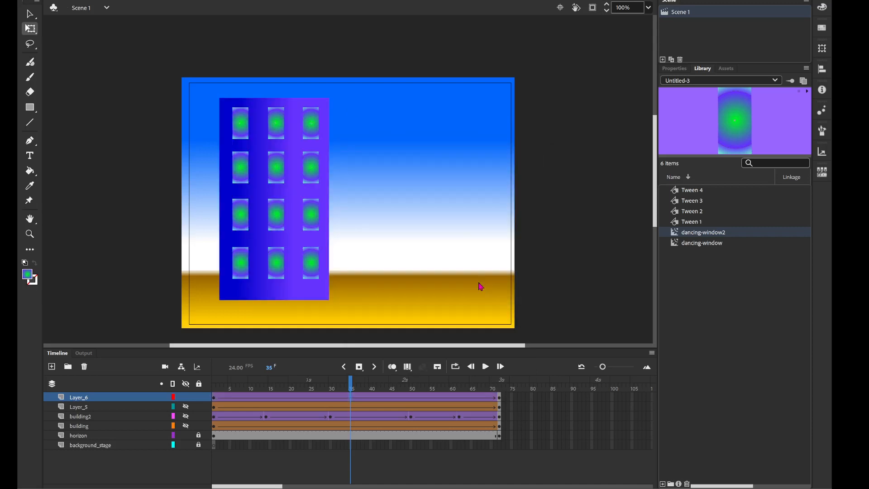
left_click_drag(289, 234, 441, 234)
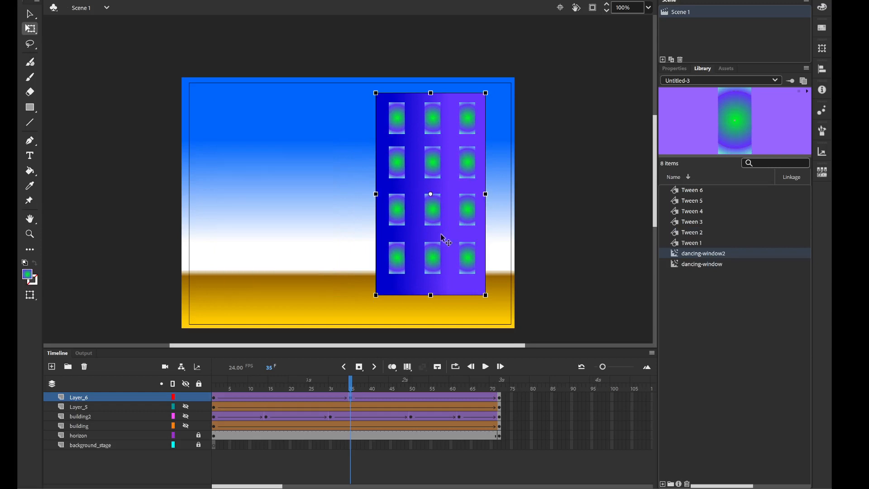
key("ctrl+z")
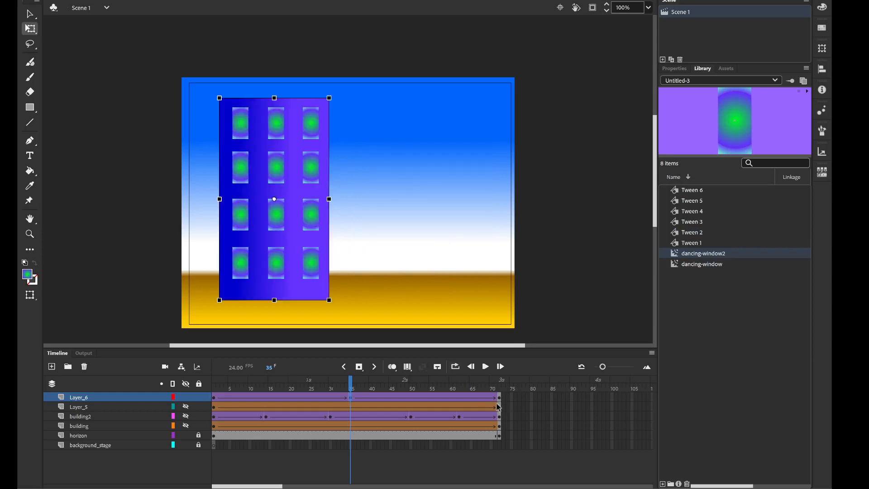
key("ctrl+z")
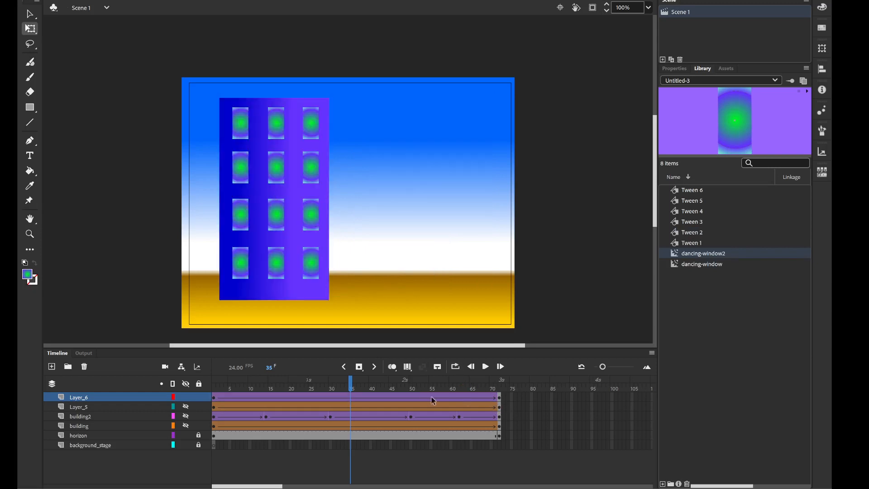
At frame 72, move the Layer_6 building toward the right side of the stage and skew it so its top leans left.
left_click(499, 406)
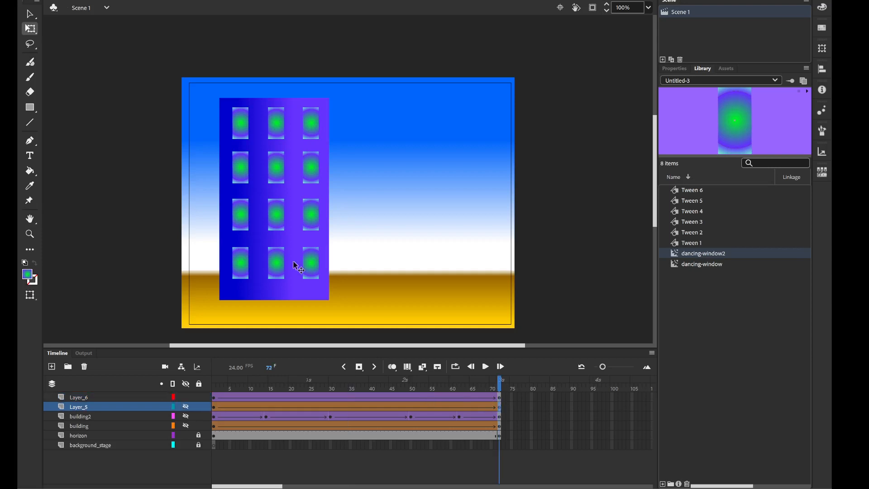
left_click_drag(294, 261, 458, 254)
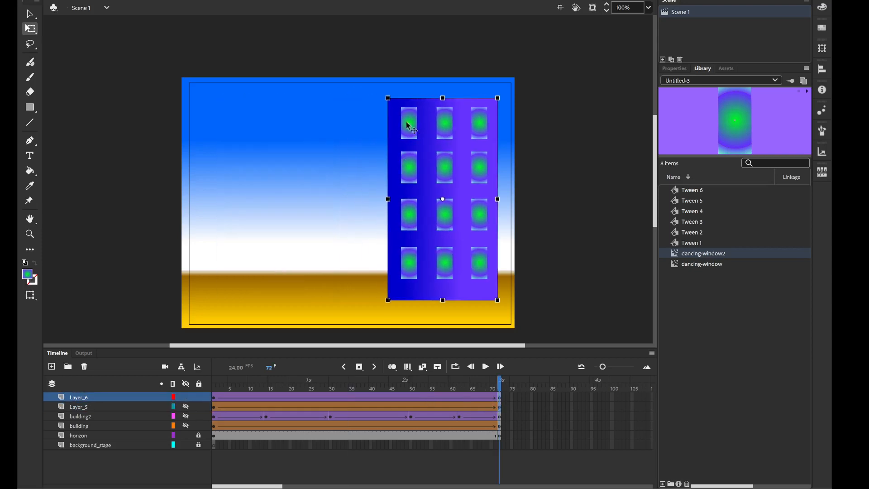
left_click_drag(419, 98, 367, 98)
left_click_drag(385, 235, 350, 234)
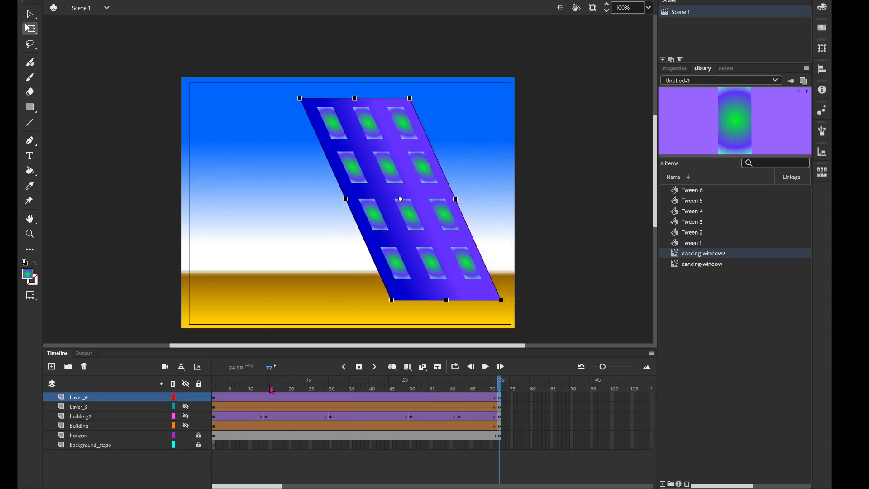
Insert a keyframe at frame 29 of Layer_6 and skew the building there so its top leans right.
left_click(328, 397)
right_click(327, 397)
left_click(384, 178)
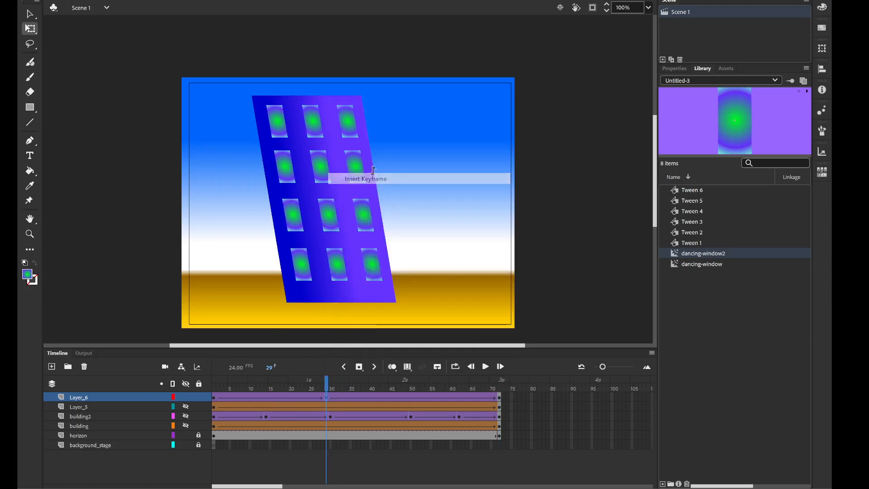
left_click_drag(334, 96, 373, 96)
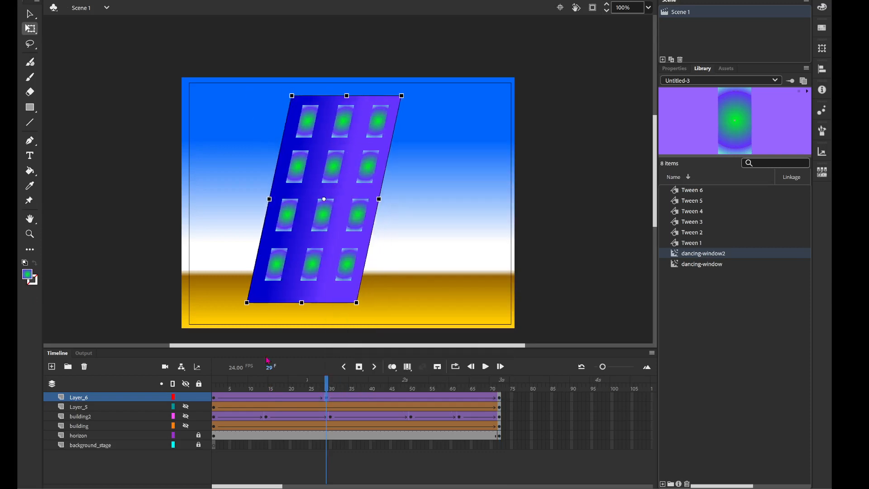
Play the building animation from frame 1, test the movie in Animate, and close the preview.
left_click(218, 394)
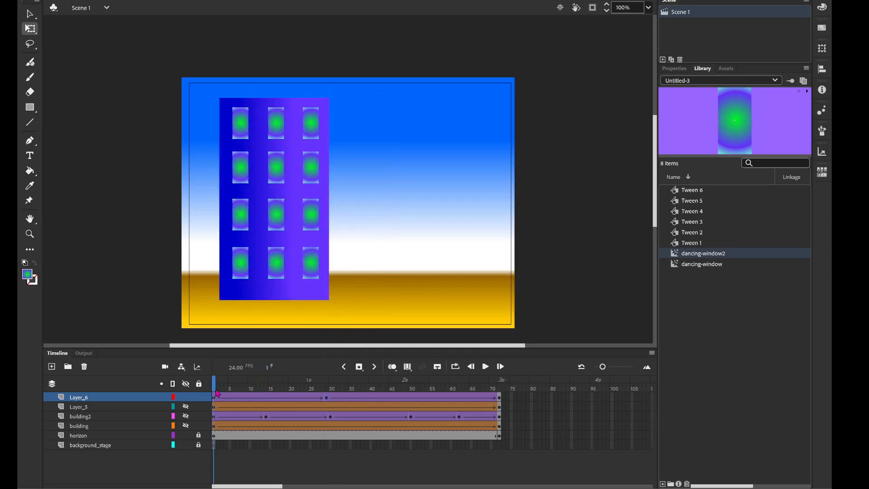
left_click(485, 366)
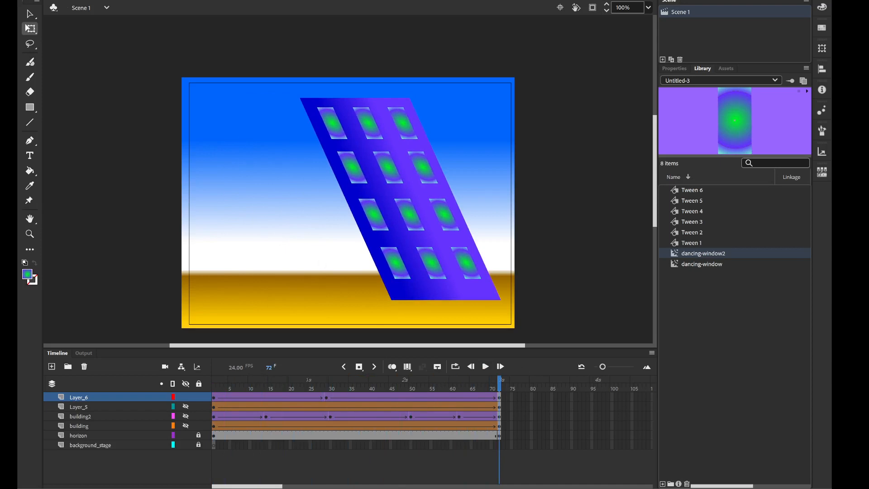
left_click(245, 0)
mouse_move(277, 87)
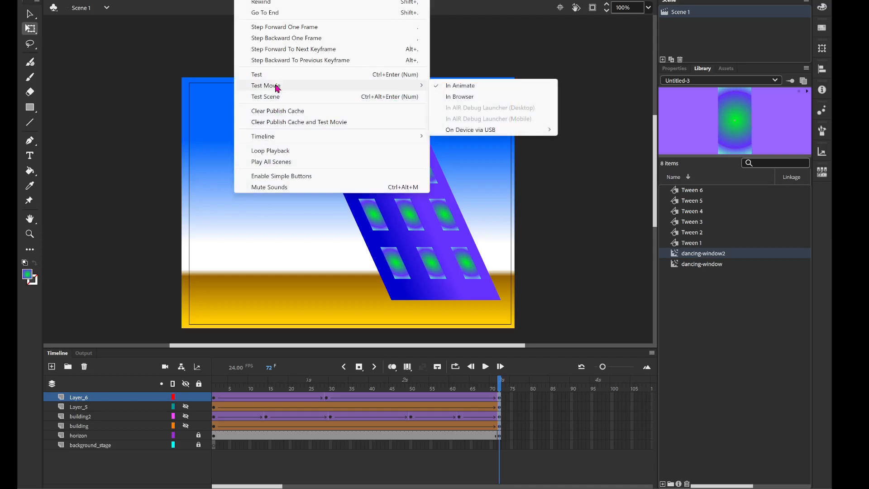
left_click(470, 88)
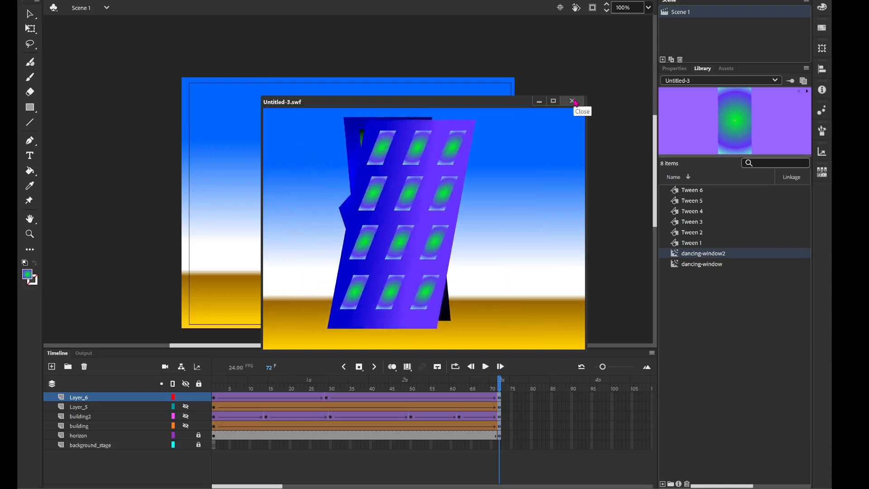
left_click(575, 102)
key("q")
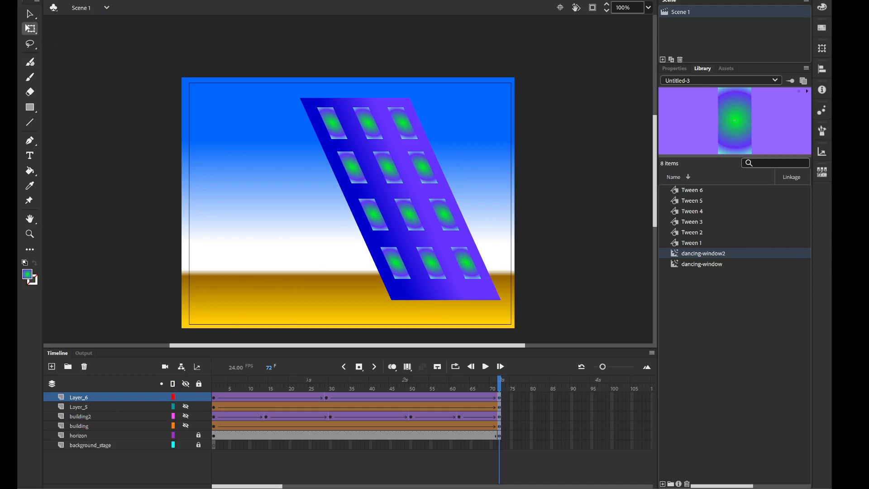
Return to frame 1 of Layer_6 and select the building there.
left_click(143, 1)
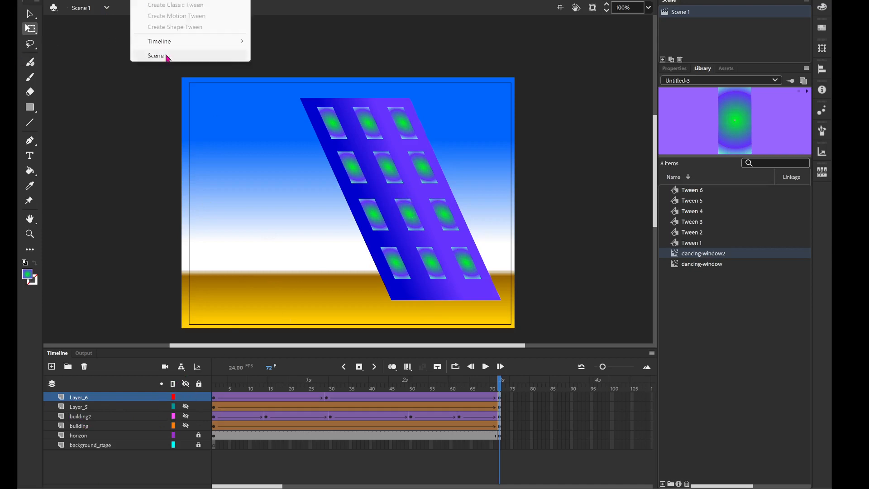
left_click(216, 410)
left_click(214, 398)
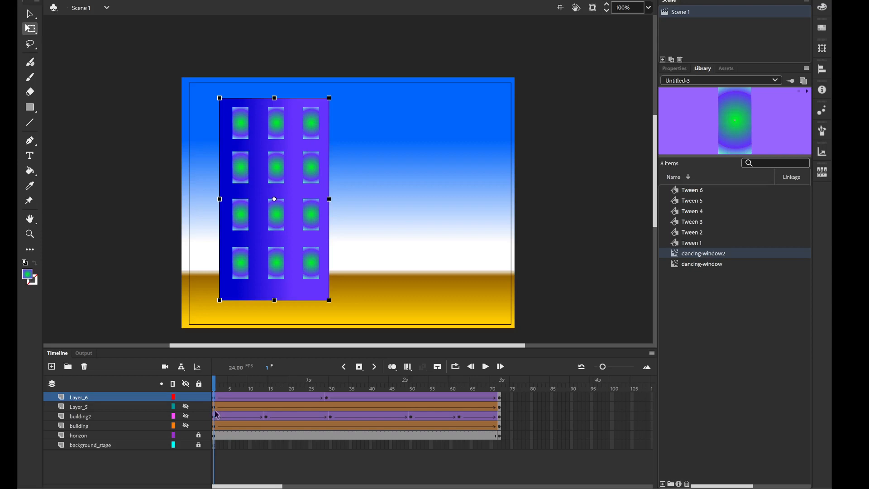
Compare the buildings on Layer_6 and Layer_5 at frame 1 by toggling the two layers' visibility.
left_click(186, 397)
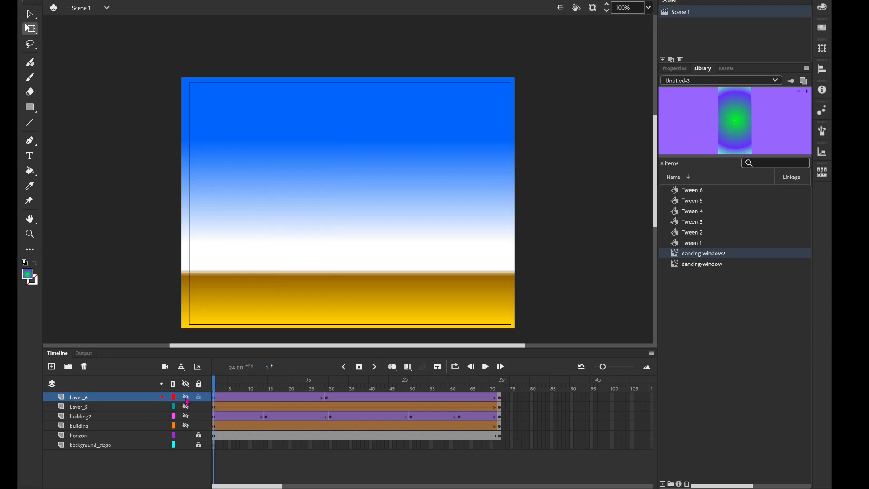
left_click(185, 398)
left_click(186, 397)
left_click(185, 406)
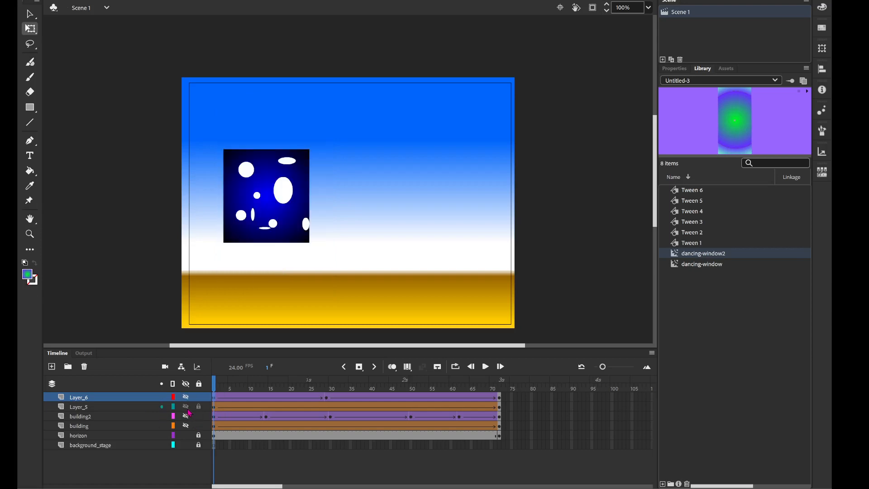
left_click(185, 406)
left_click(185, 397)
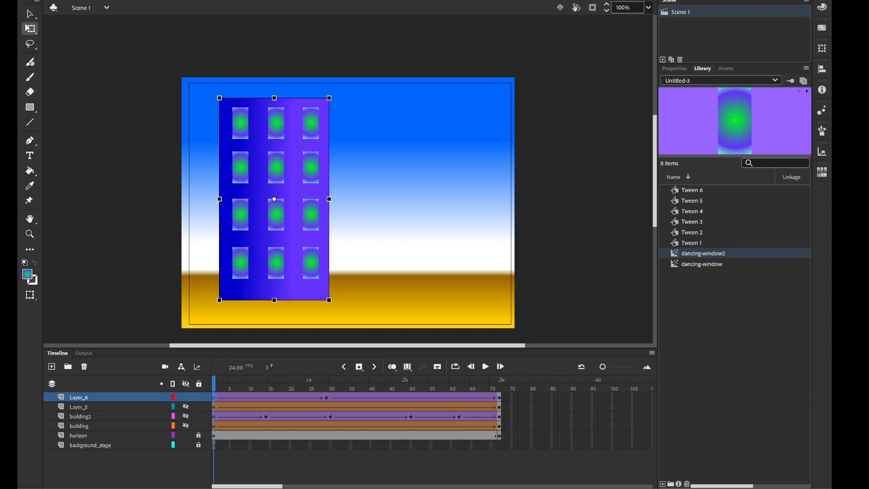
Insert a second scene and draw a rectangle covering its whole stage.
left_click(106, 8)
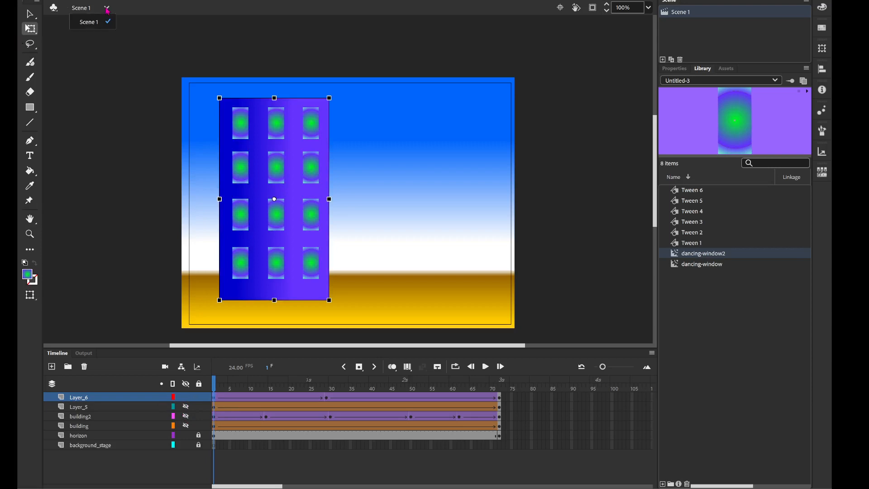
left_click(106, 45)
left_click(145, 54)
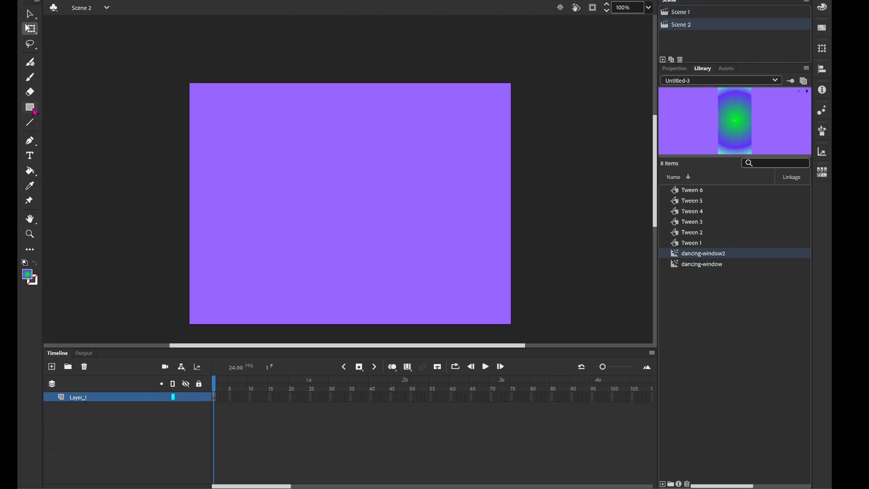
left_click(33, 110)
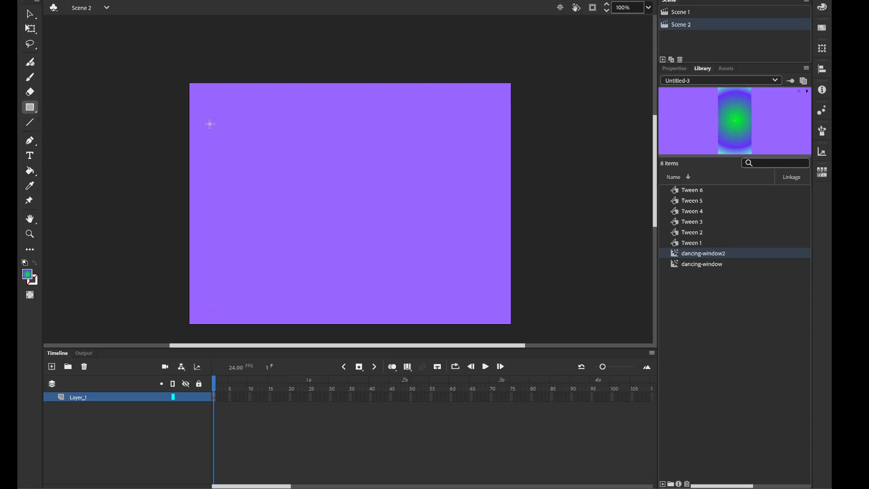
left_click_drag(188, 80, 512, 322)
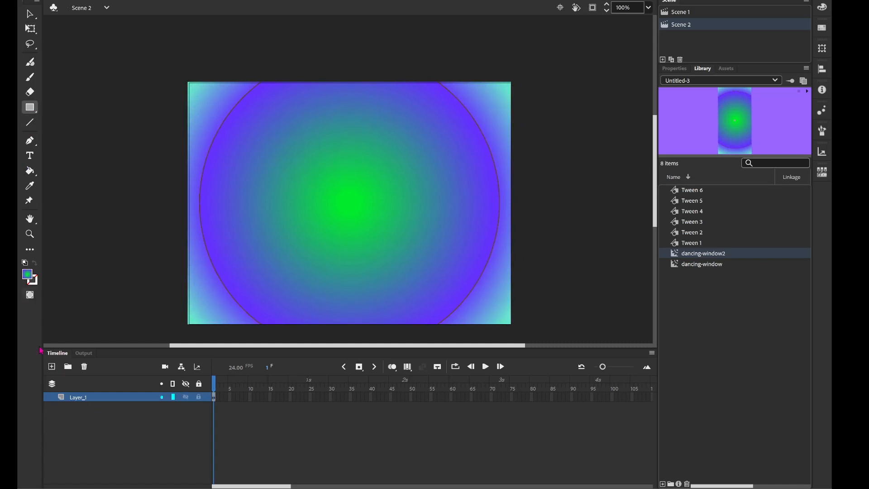
Add two layers above the rectangle's layer and rename the rectangle's layer "horizon".
left_click(52, 367)
left_click(52, 366)
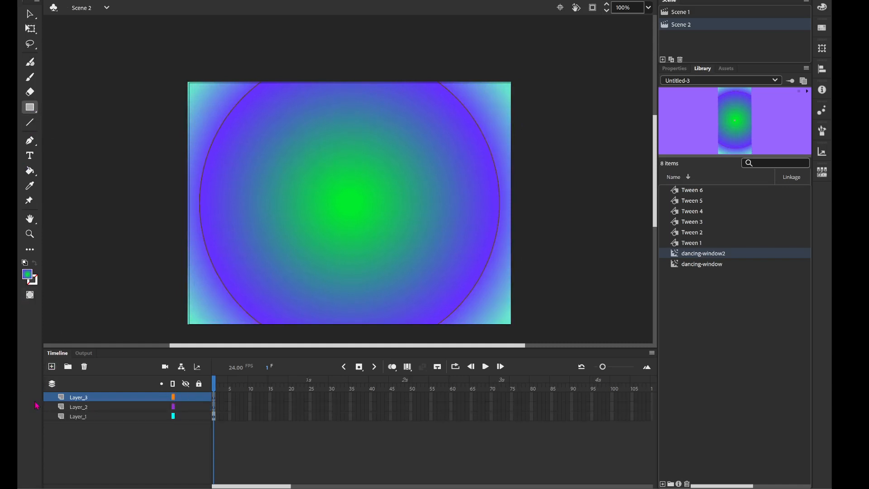
left_click(89, 419)
double_click(90, 417)
type("horizon")
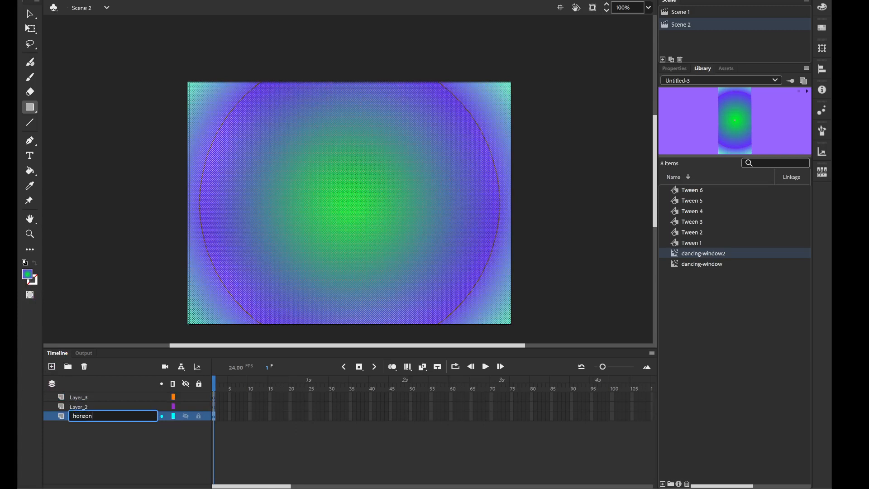
key("Return")
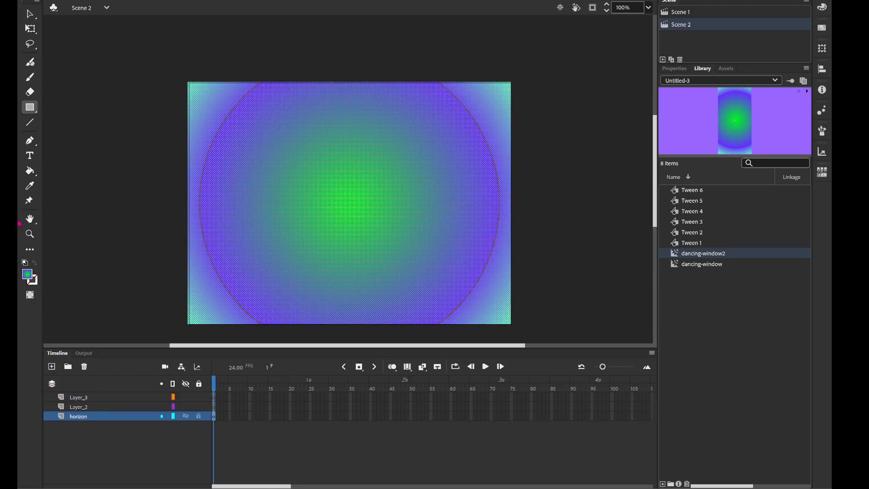
Fill the horizon rectangle with the blue-to-purple linear gradient, running vertically with blue above and the transition in the lower third.
left_click(29, 274)
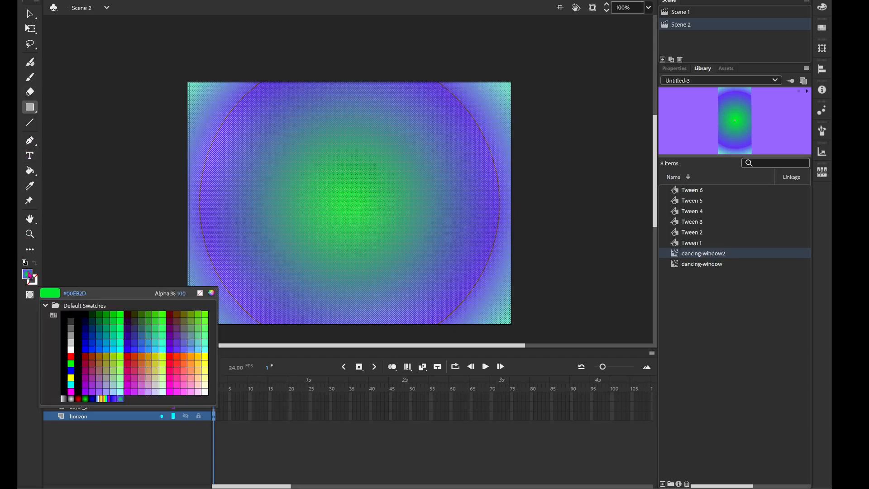
left_click(118, 399)
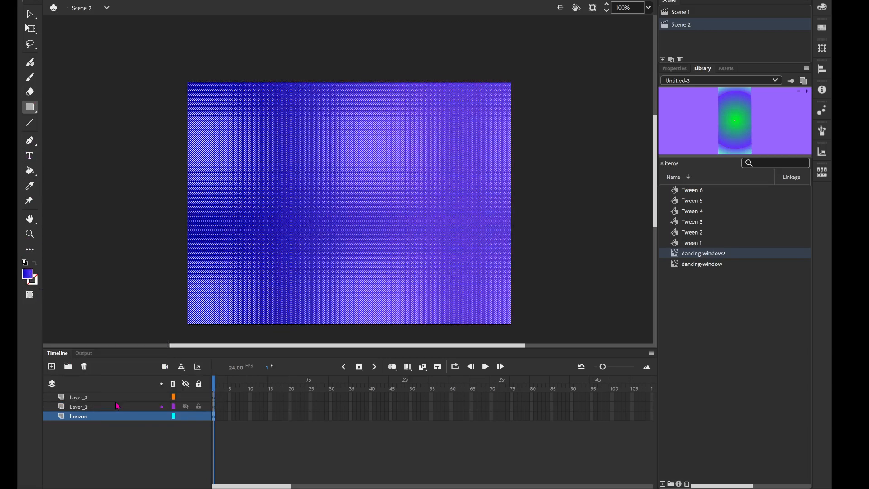
left_click(30, 171)
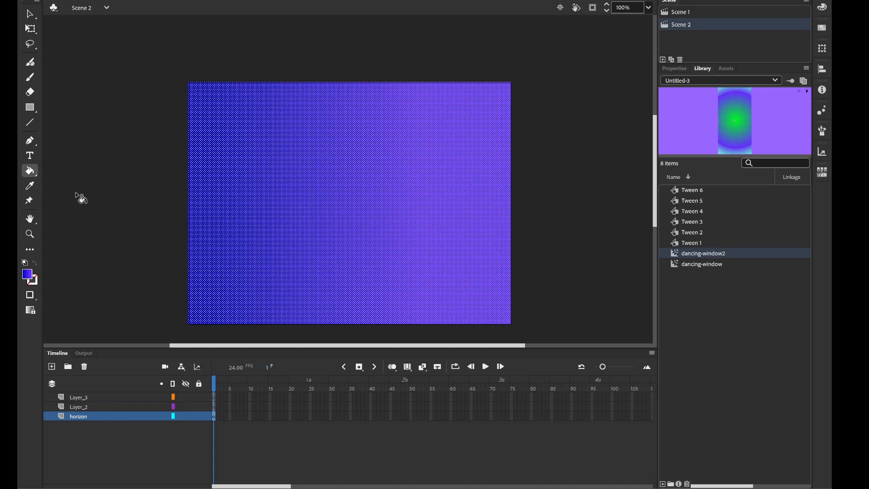
left_click(28, 14)
left_click(112, 155)
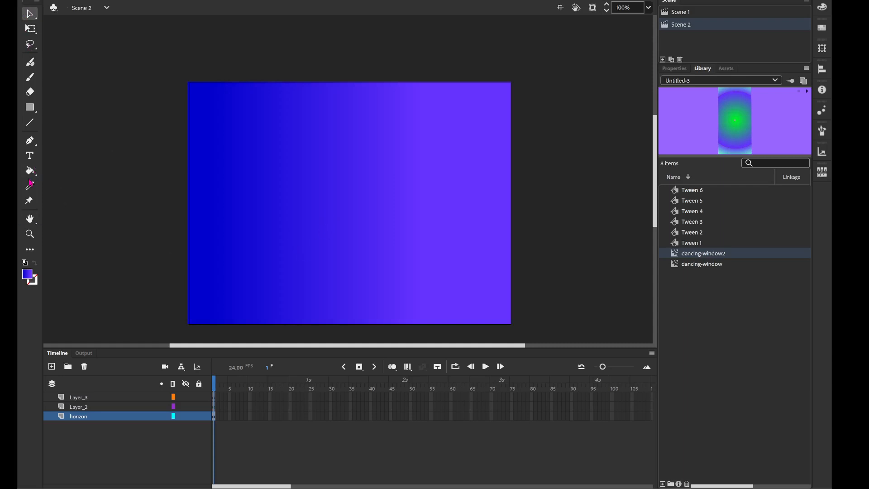
left_click(30, 171)
mouse_move(333, 244)
left_mouse_down()
mouse_move(334, 309)
mouse_move(326, 316)
mouse_move(331, 311)
left_mouse_up()
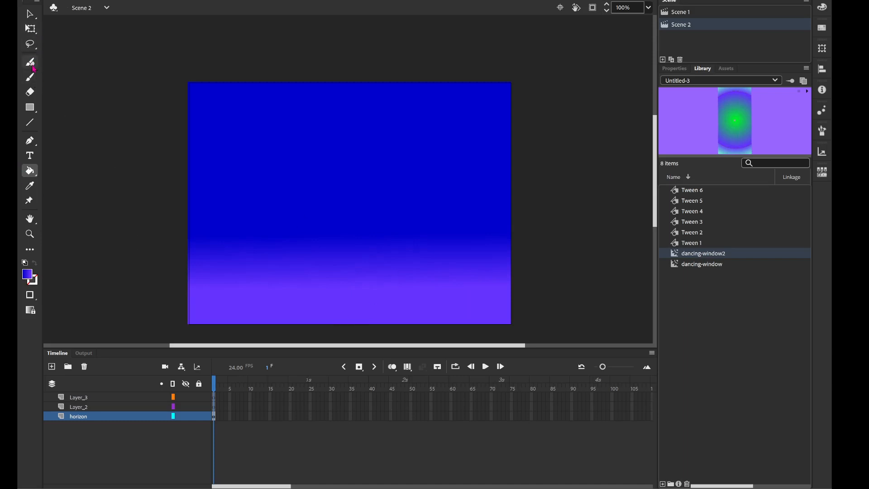
left_click(35, 14)
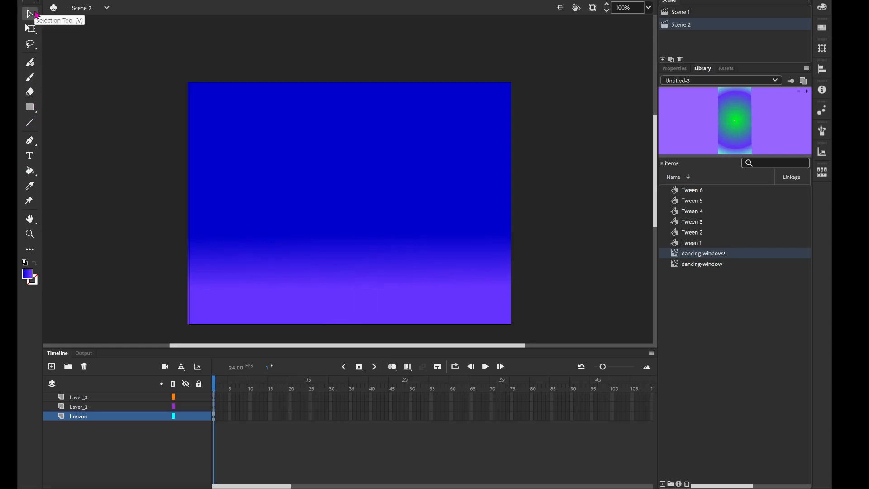
left_click(675, 267)
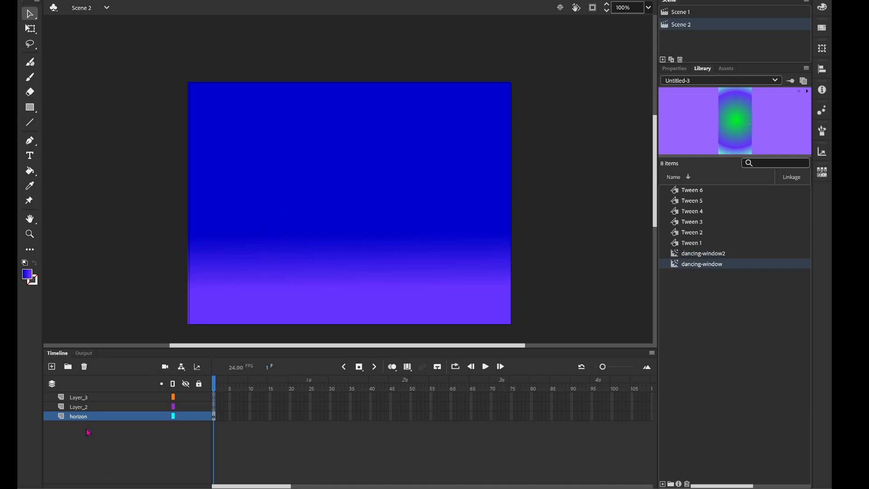
Rename Layer_2 "builidng" and paste one copy of the building on it, placed at the left of the stage.
double_click(85, 407)
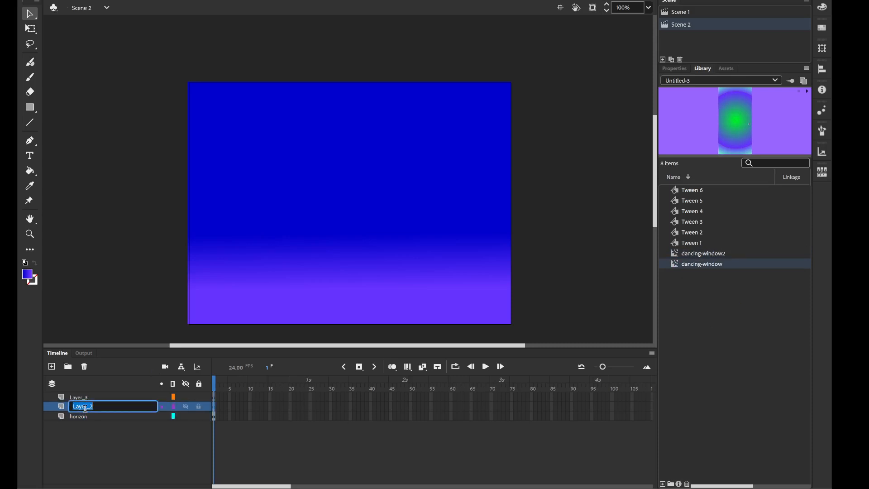
type("builidng")
key("Return")
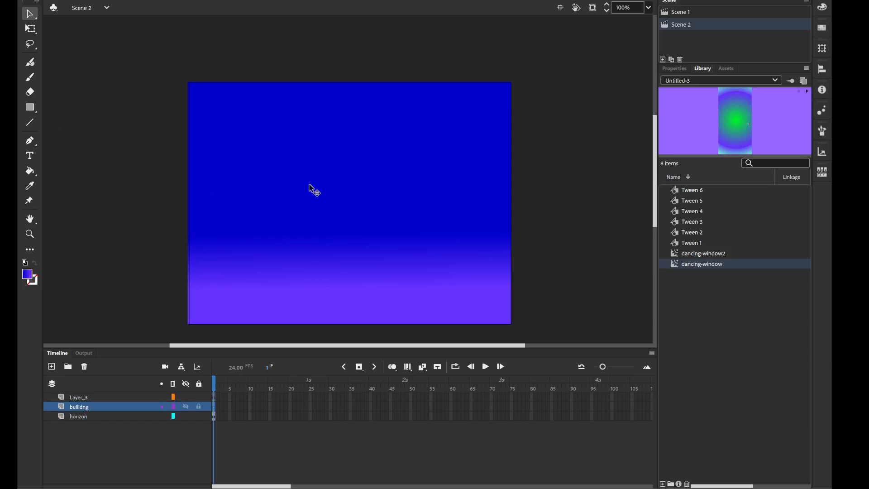
key("ctrl+v")
left_click_drag(335, 237, 254, 240)
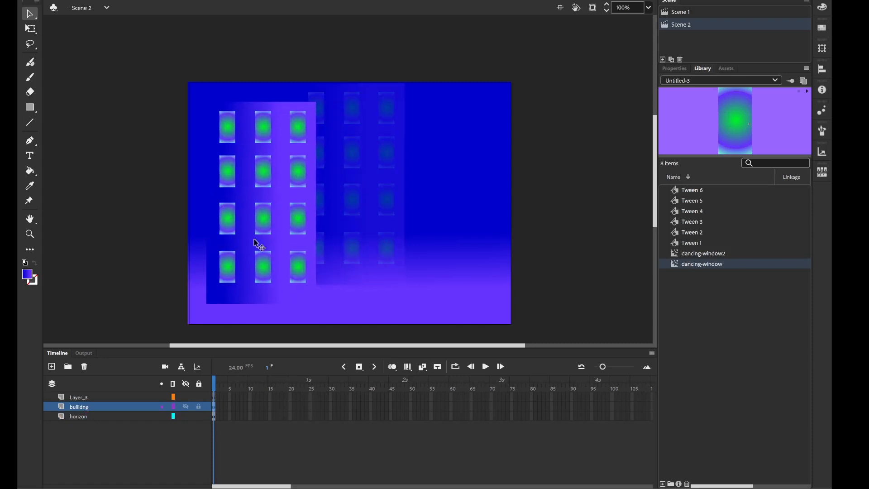
key("ctrl+v")
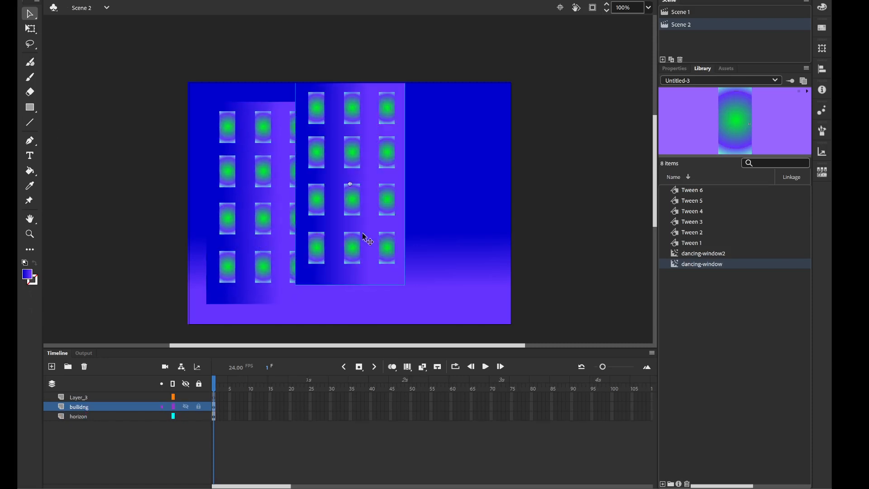
key("Delete")
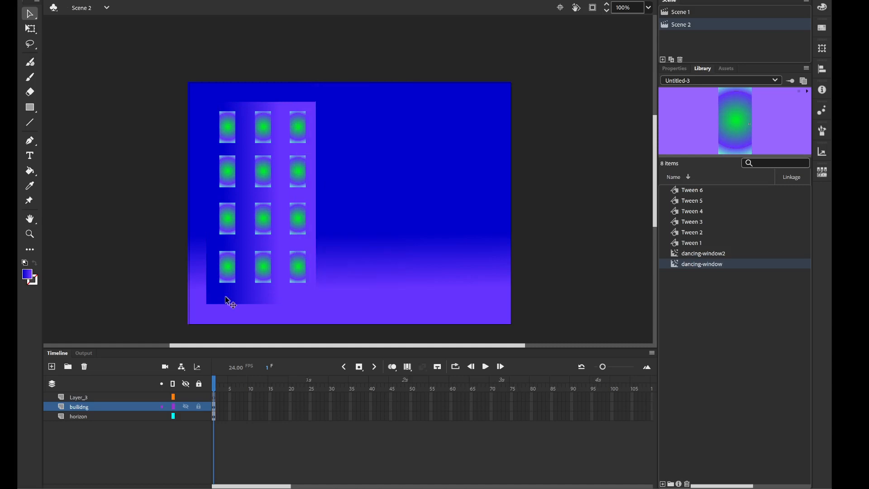
Paste a second building on Layer_3, place it at the right of the stage, and rename the layer "builidng2".
left_click(143, 398)
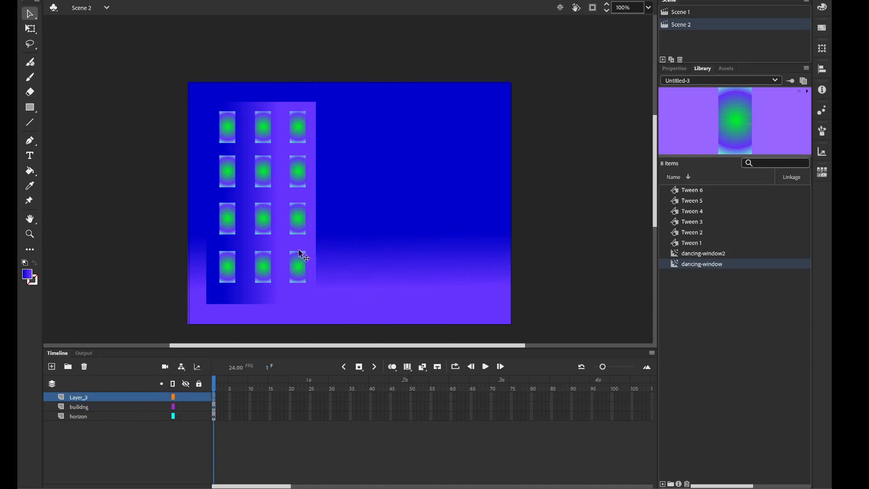
key("ctrl+v")
left_click_drag(379, 231, 456, 246)
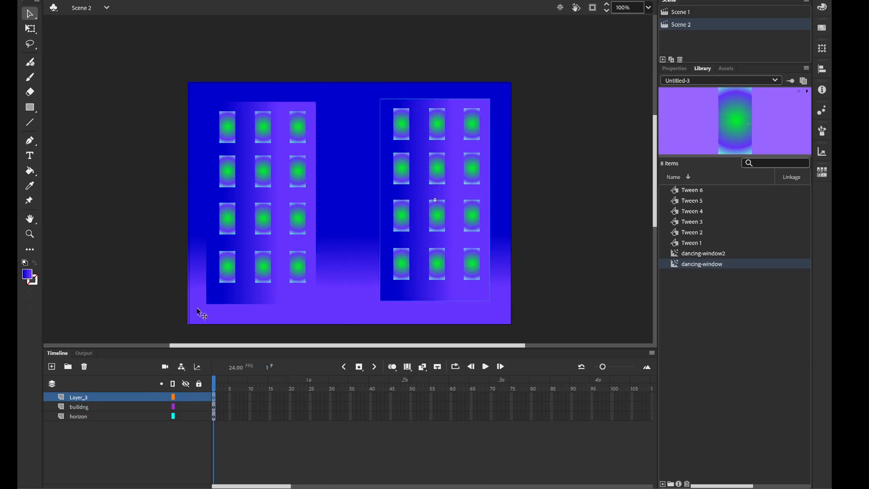
double_click(92, 398)
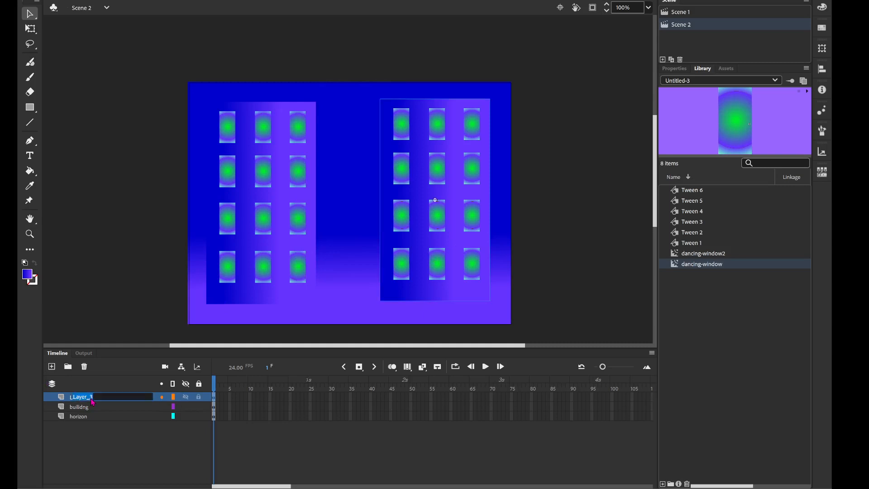
type("builidng2")
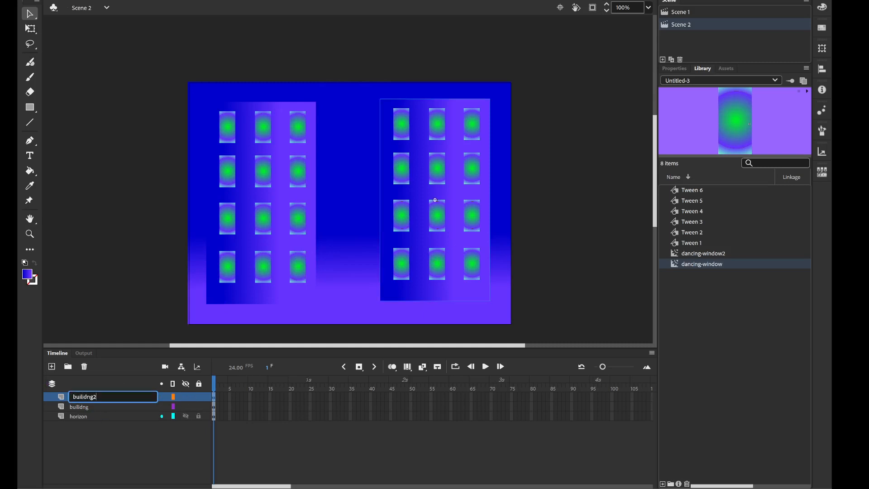
key("Return")
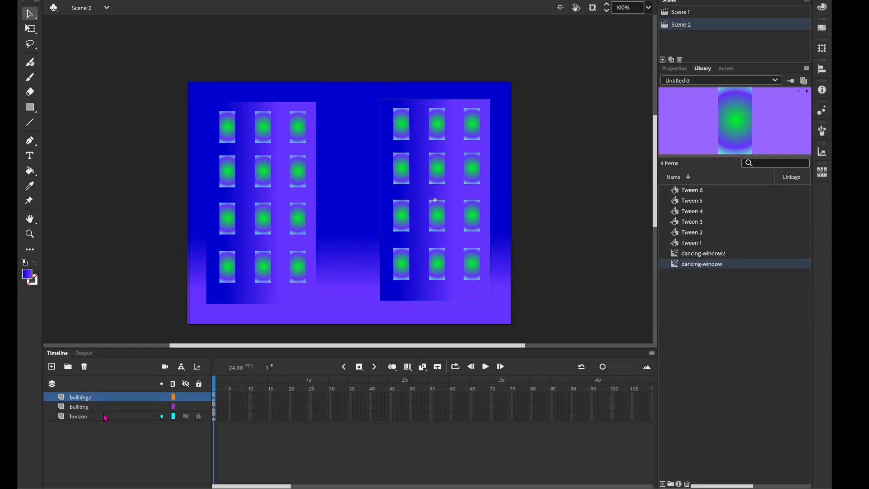
Add a new layer on top and name it "building3".
left_click(52, 367)
double_click(99, 401)
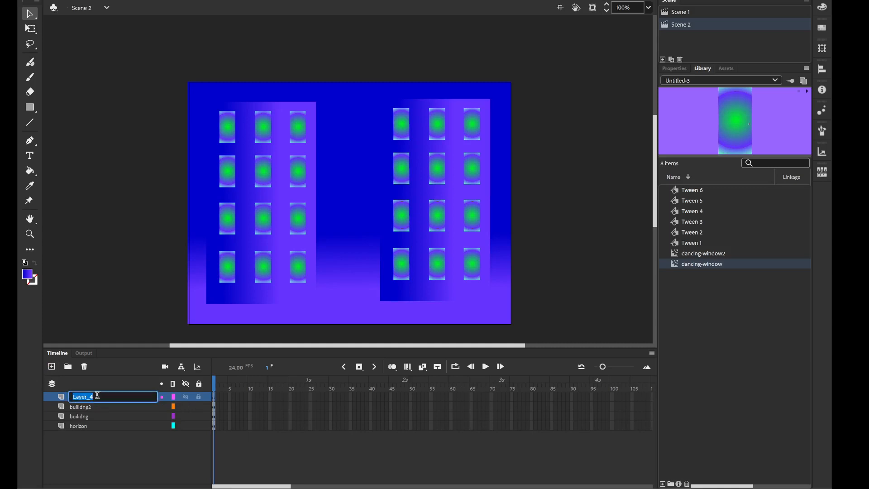
type("building3")
key("Return")
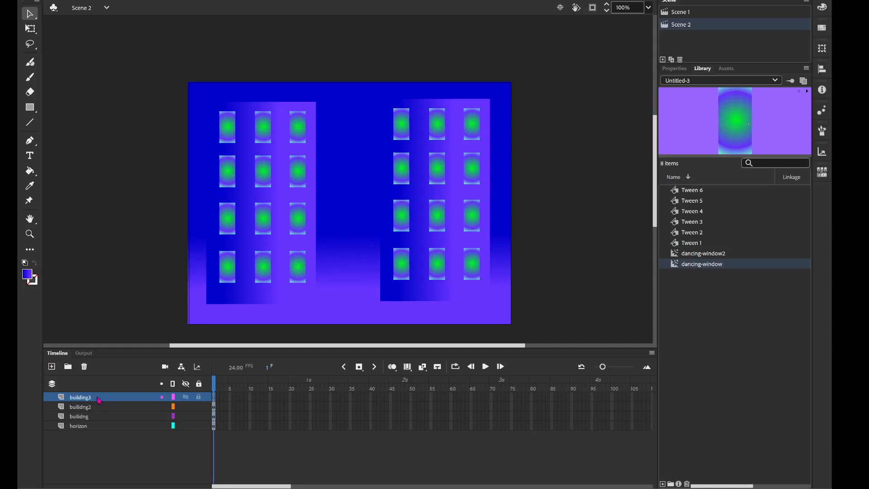
Paste a third building on the building3 layer and place it between the other two, level with the left building.
left_click(105, 406)
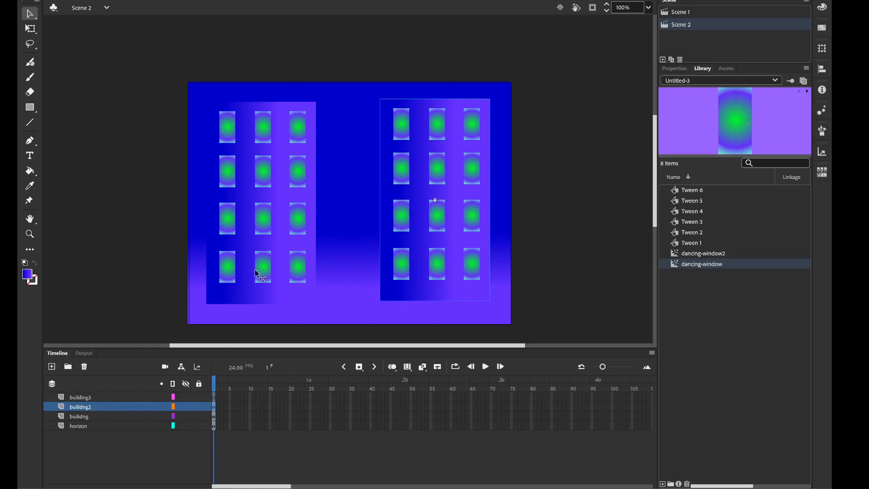
left_click(250, 299)
left_click(90, 399, "ctrl")
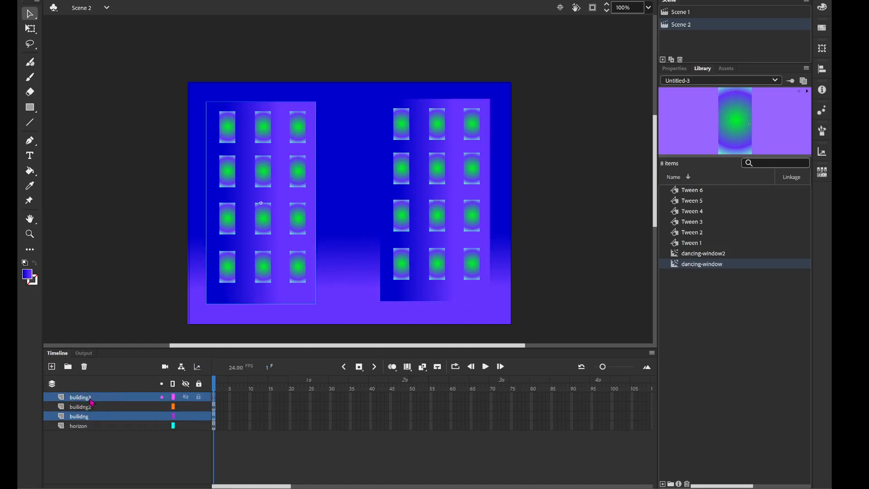
left_click(92, 402)
key("ctrl+v")
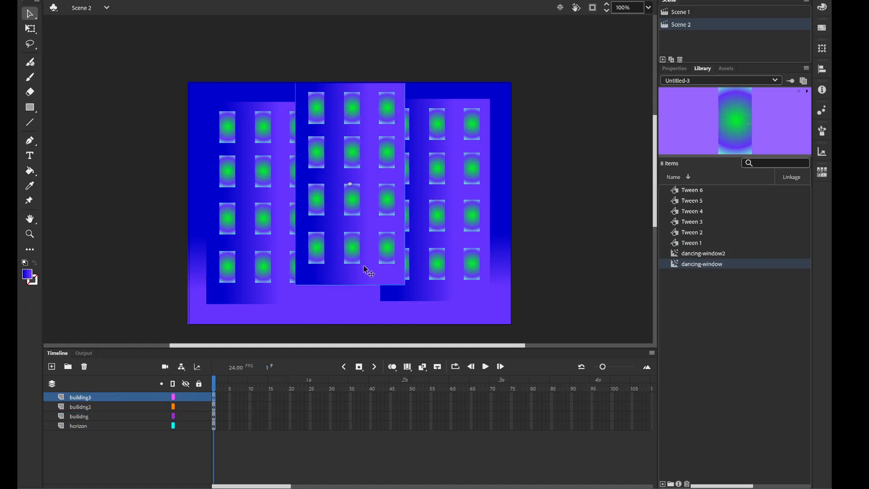
left_click_drag(363, 271, 355, 278)
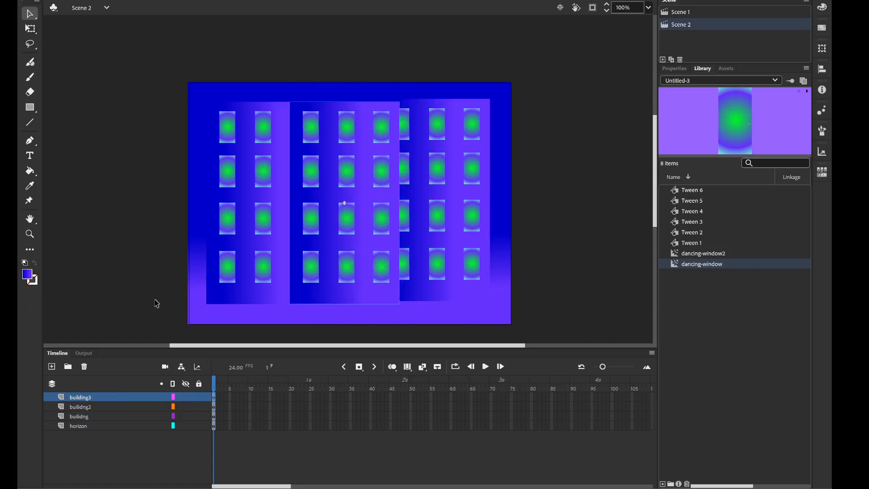
On frame 1 of the builidng layer, use Free Transform to narrow the left building to under half its width and shift it toward the stage's left edge.
left_click(217, 417)
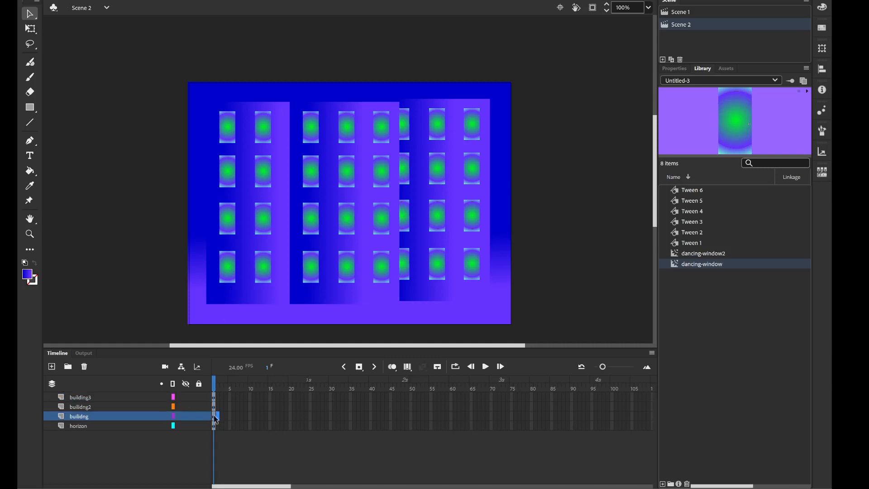
left_click(214, 416)
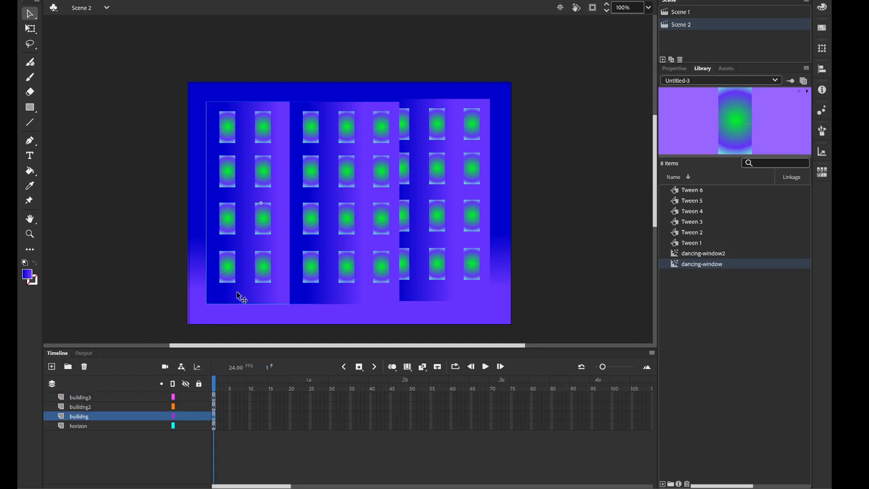
key("q")
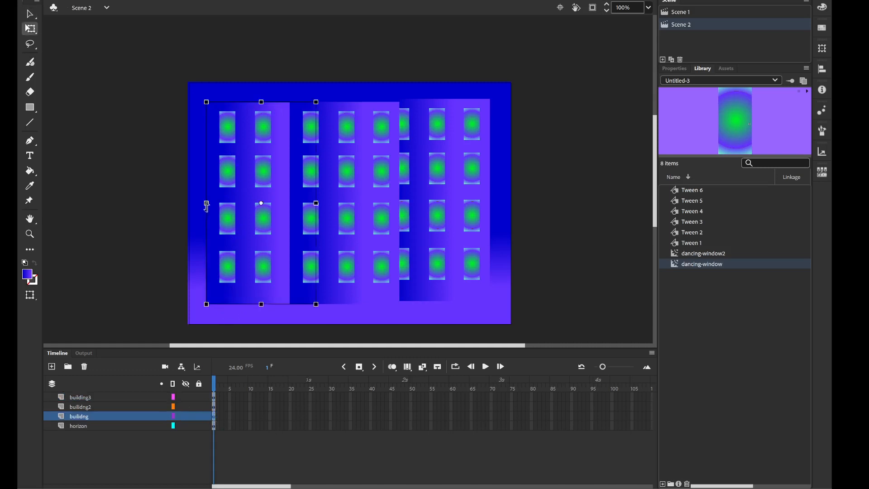
left_click_drag(206, 205, 231, 236)
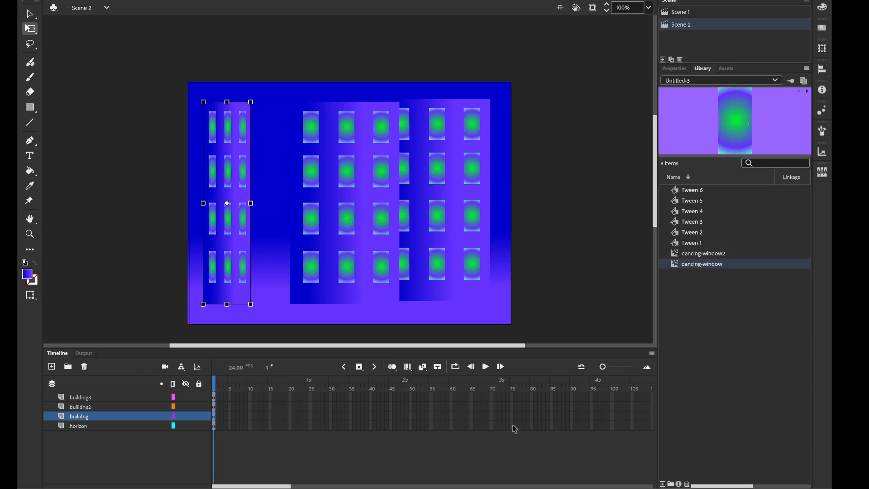
Insert a keyframe at frame 72 on each of the horizon, builidng, builidng2 and building3 layers.
left_click(499, 425)
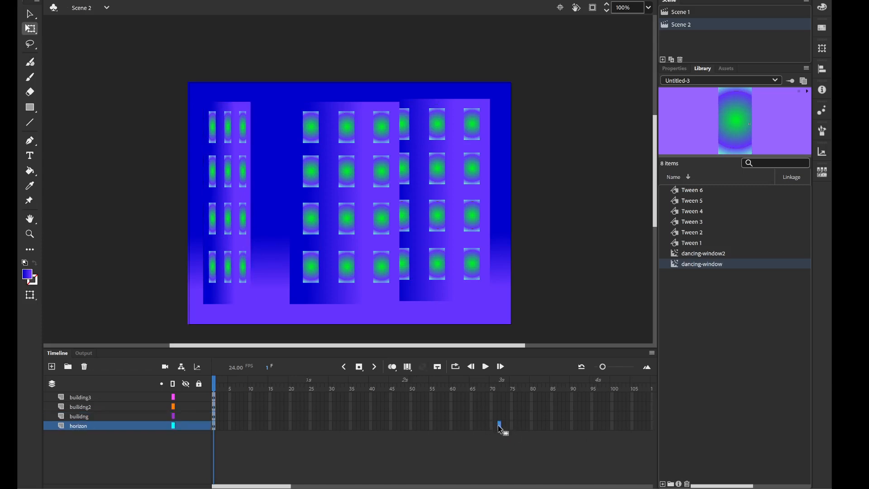
right_click(500, 425)
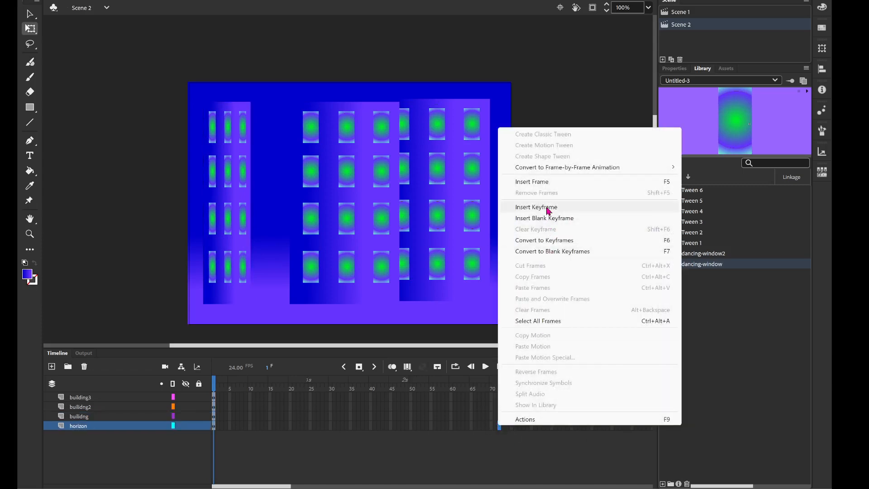
left_click(549, 208)
left_click(500, 416)
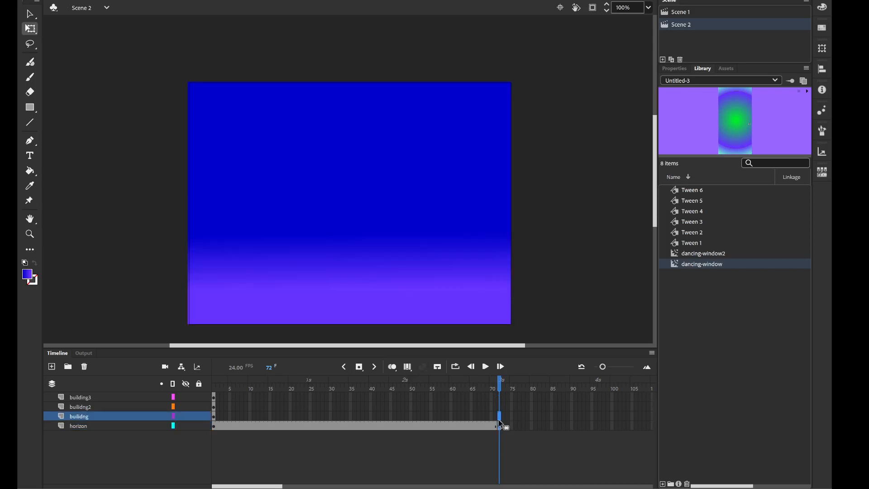
right_click(500, 416)
left_click(532, 203)
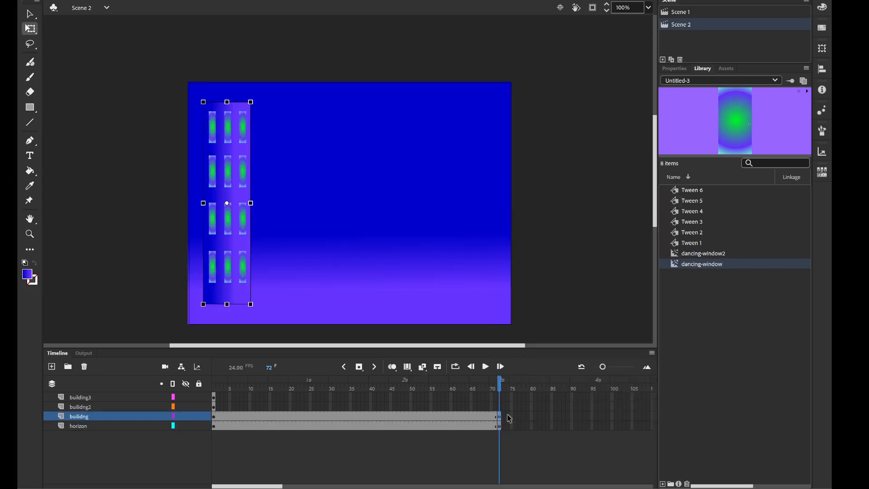
left_click(499, 406)
right_click(500, 406)
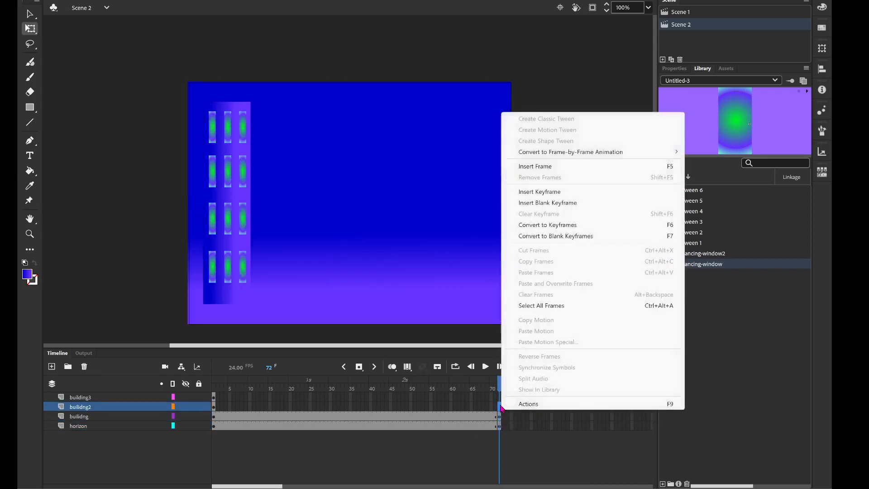
left_click(527, 196)
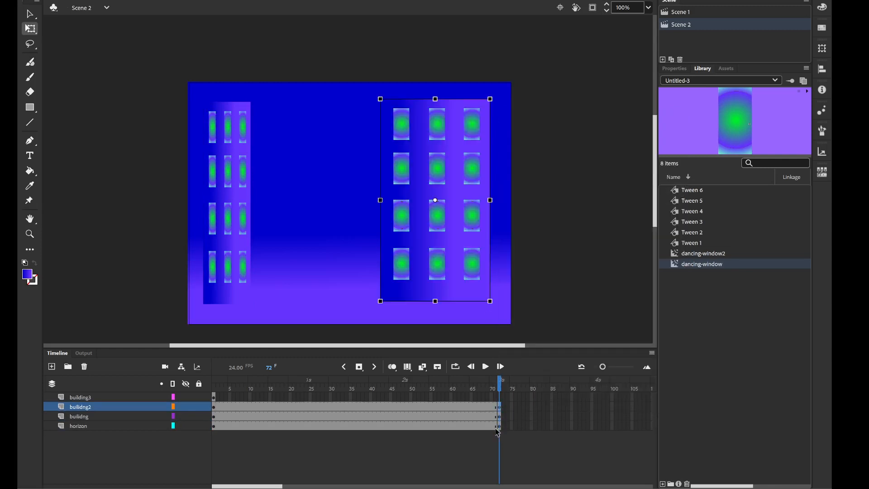
left_click(499, 396)
right_click(500, 397)
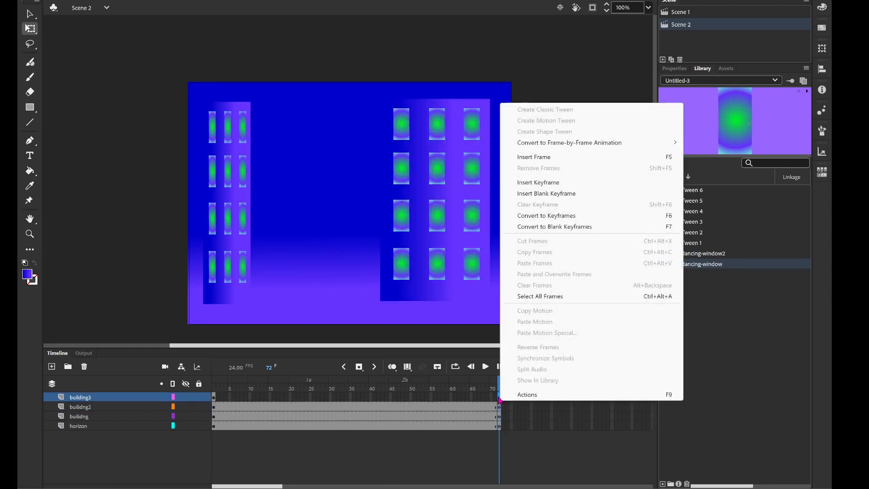
left_click(521, 182)
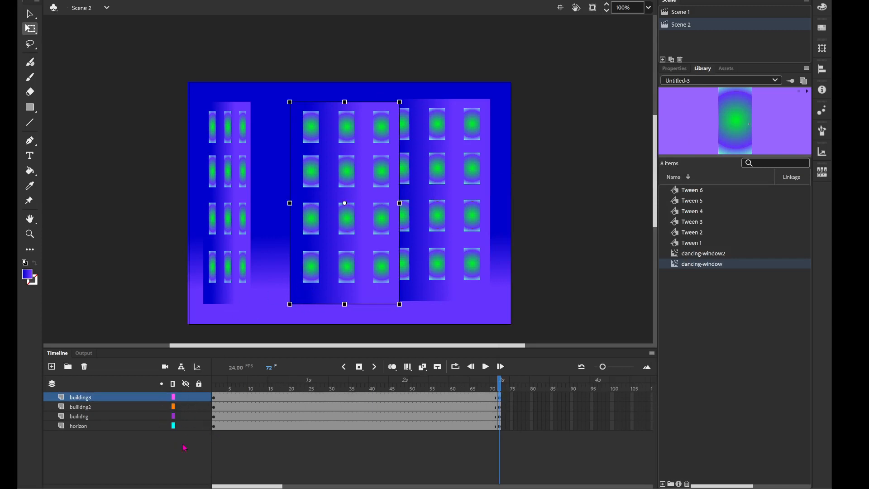
Create a classic tween on the builidng layer between the keyframes at frames 1 and 72.
left_click(214, 417)
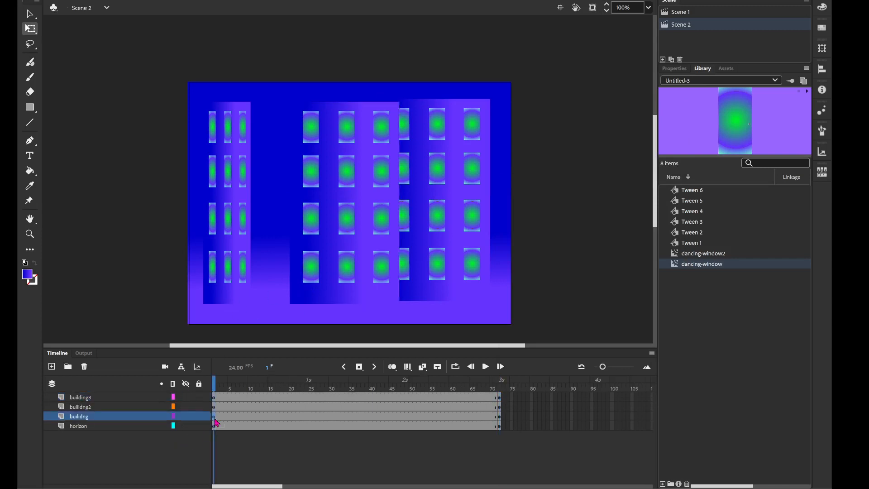
left_click(499, 421)
right_click(349, 417)
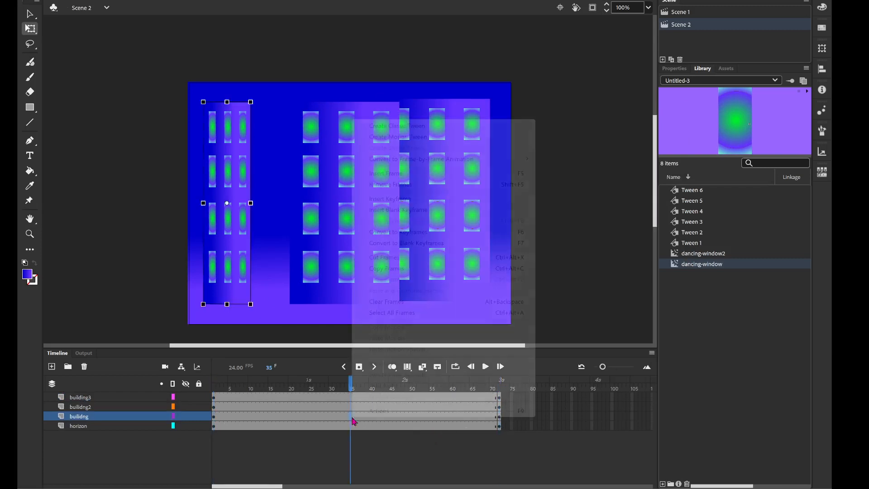
left_click(362, 128)
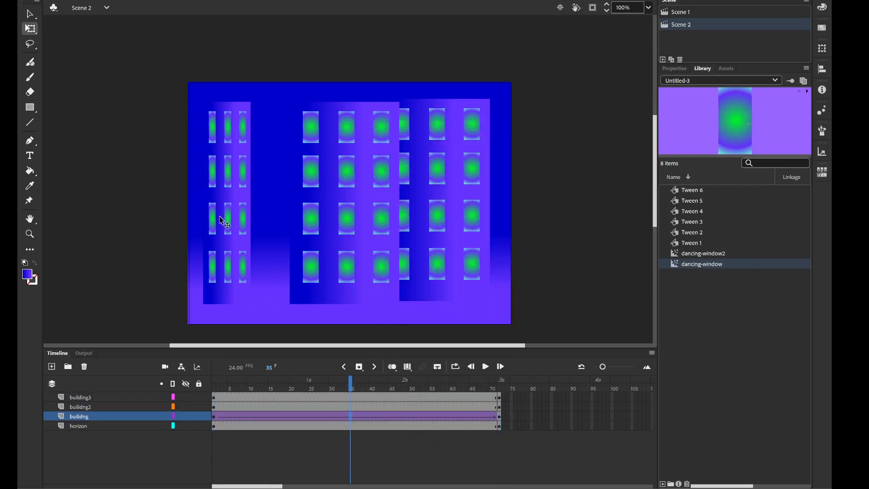
At frame 72, move the left building right toward the middle one, narrow it slightly, and play the tween from frame 1.
left_click(501, 418)
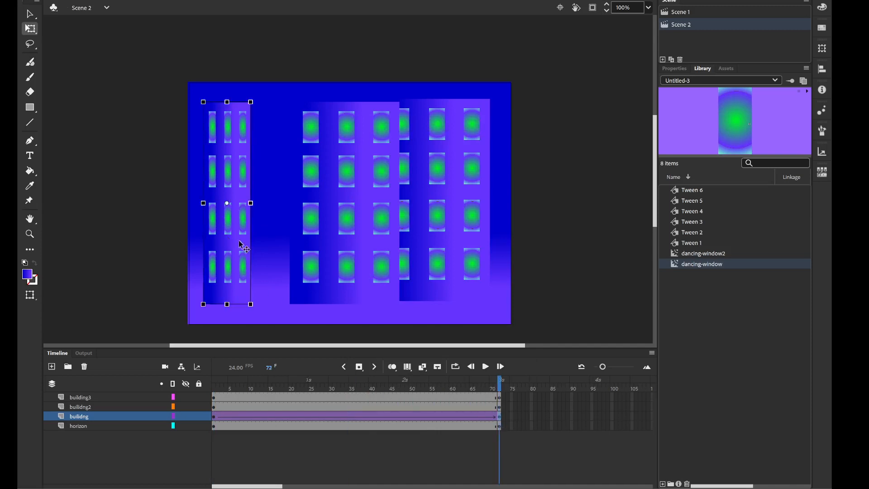
left_click_drag(238, 239, 267, 241)
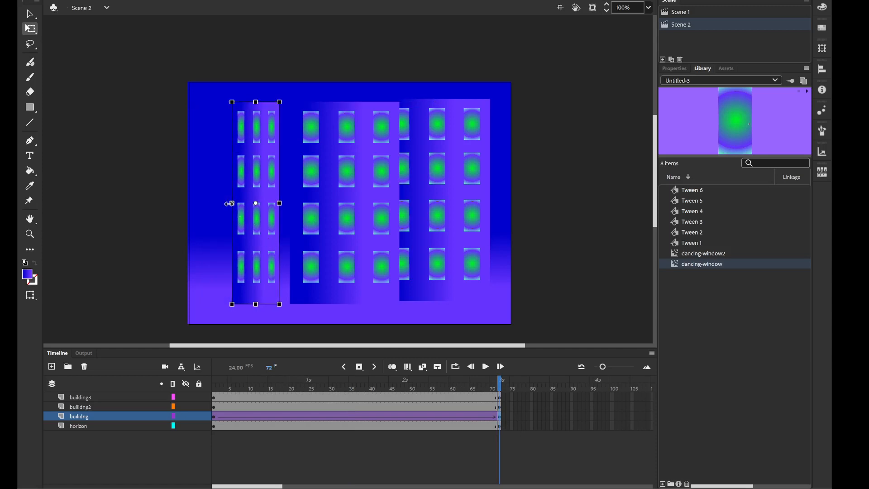
left_click_drag(228, 204, 243, 204)
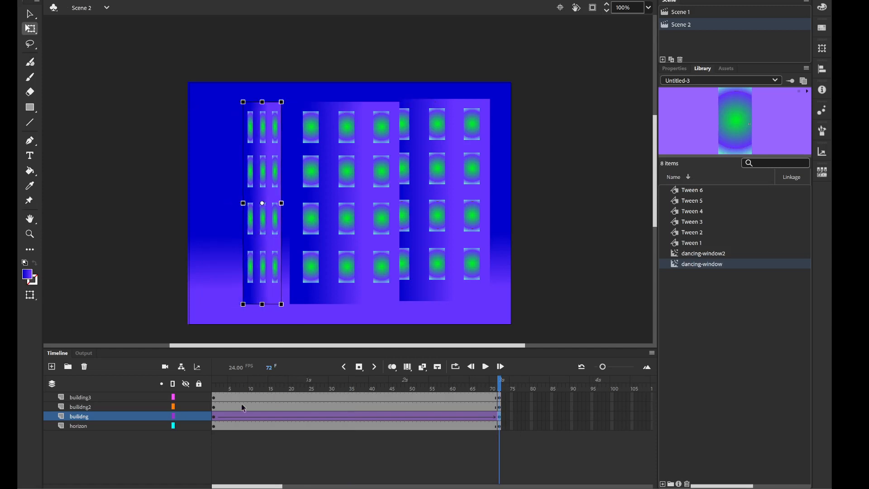
left_click(216, 388)
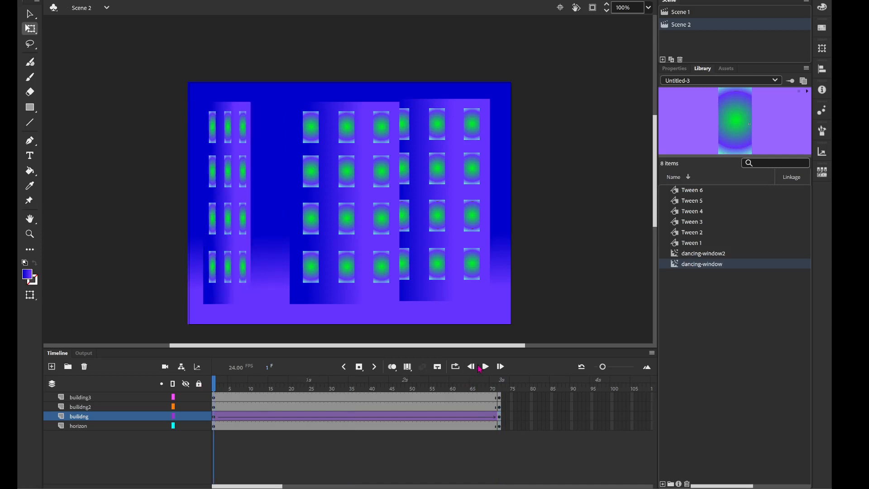
left_click(485, 367)
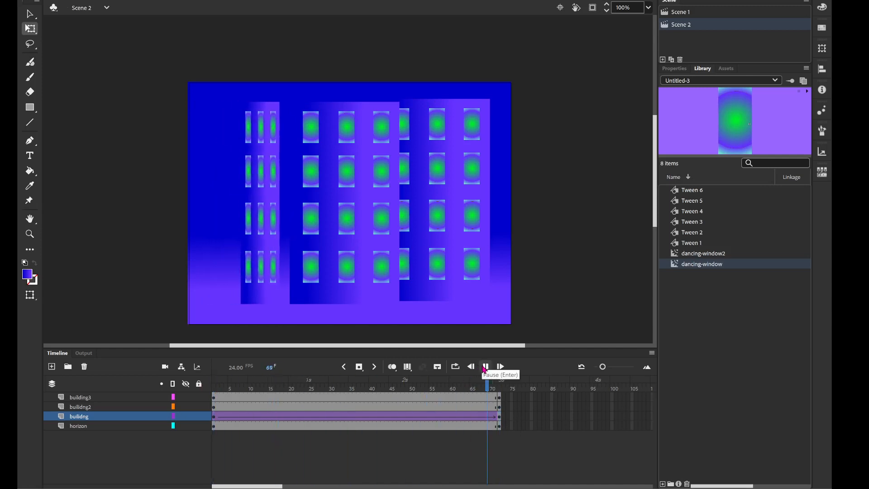
Insert a keyframe at frame 20 on the builidng layer and move the building slightly left there.
right_click(290, 417)
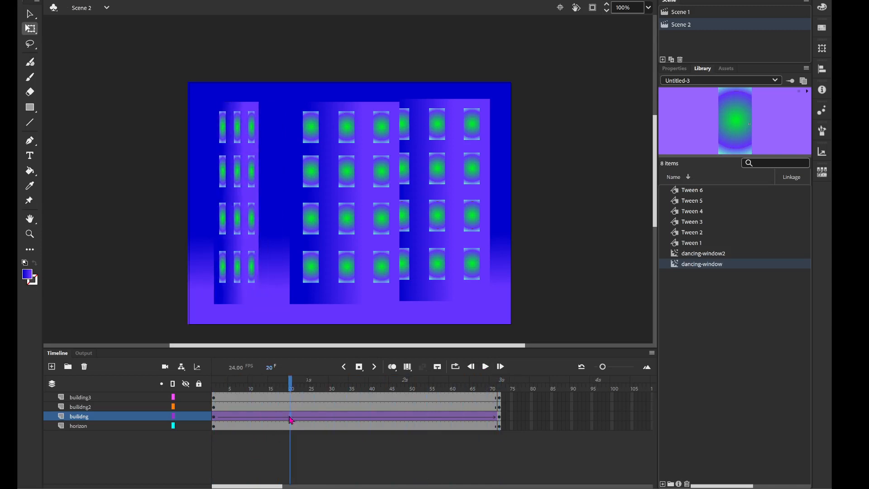
left_click(342, 198)
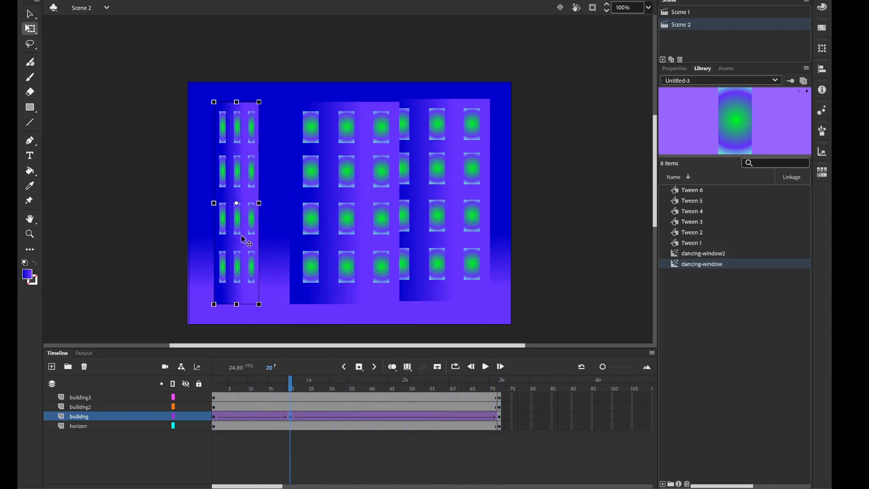
left_click_drag(239, 235, 227, 238)
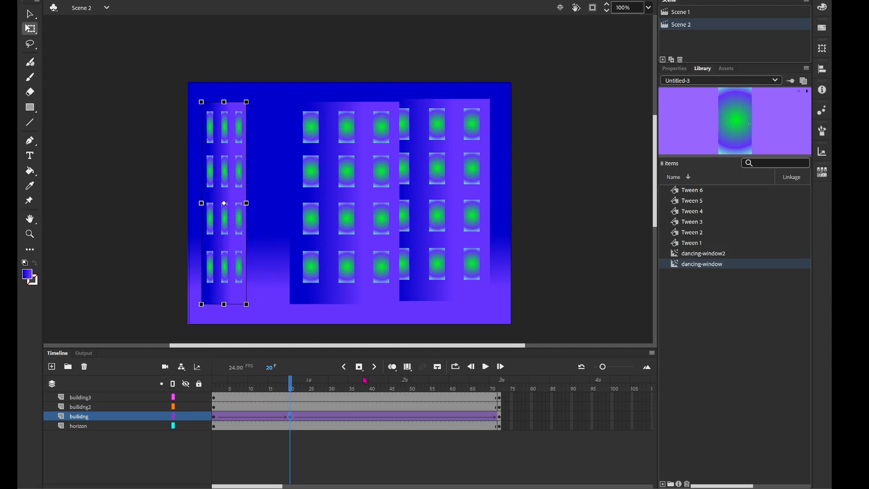
Insert a keyframe at frame 48 on the builidng layer and move the building slightly right there.
right_click(400, 417)
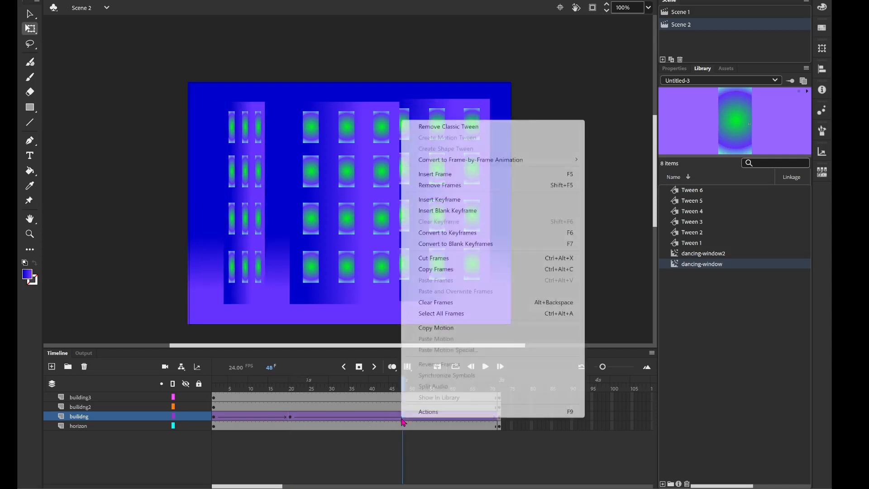
left_click(461, 200)
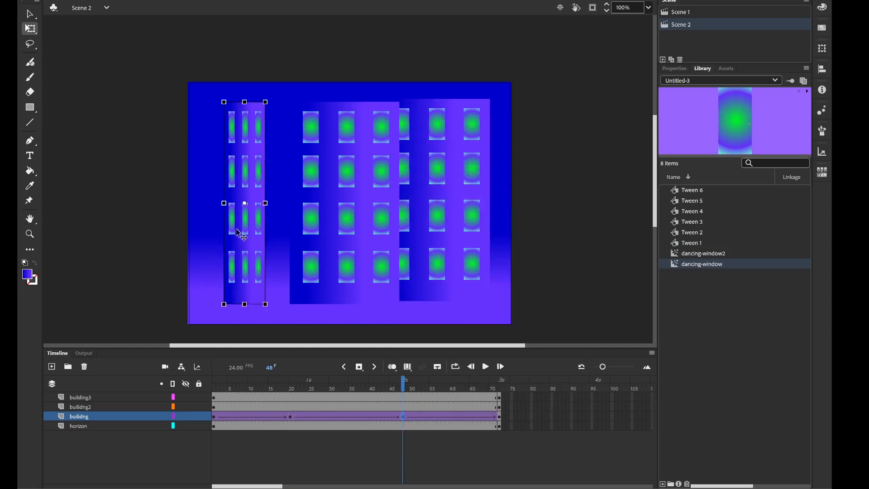
left_click_drag(241, 230, 254, 231)
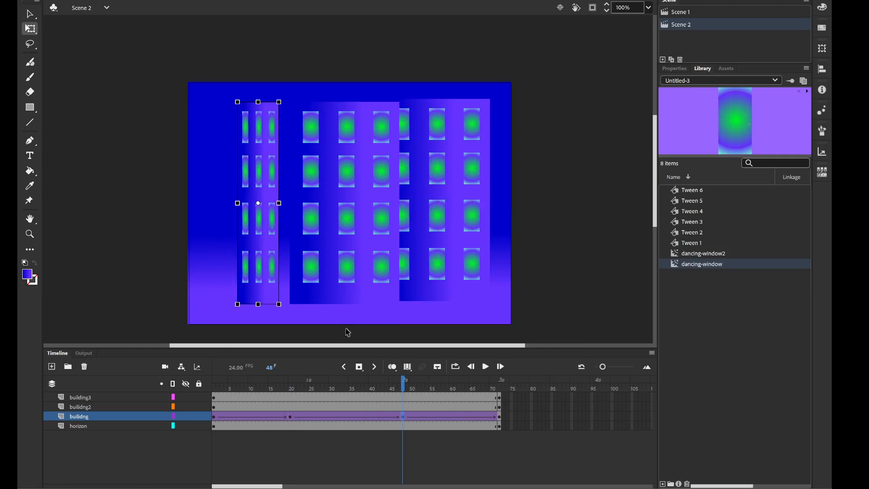
Insert a keyframe at frame 60 on the builidng layer and nudge the building slightly left there.
right_click(450, 417)
left_click(504, 199)
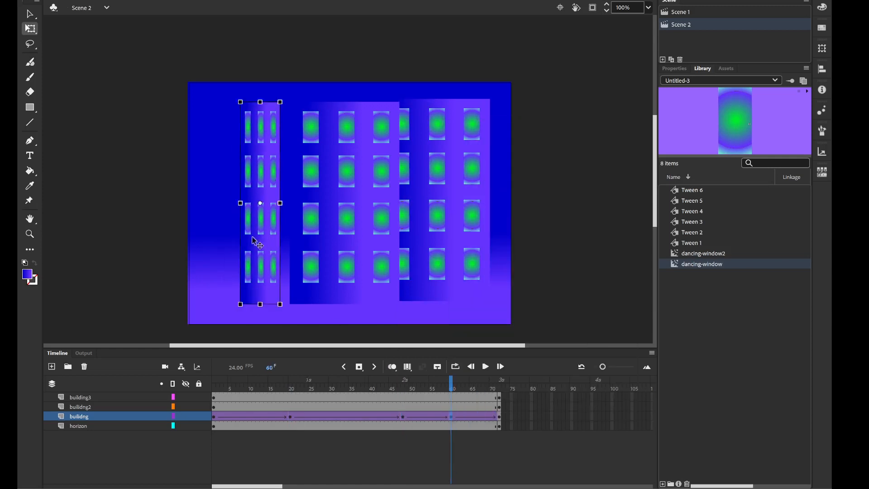
left_click_drag(250, 245, 243, 246)
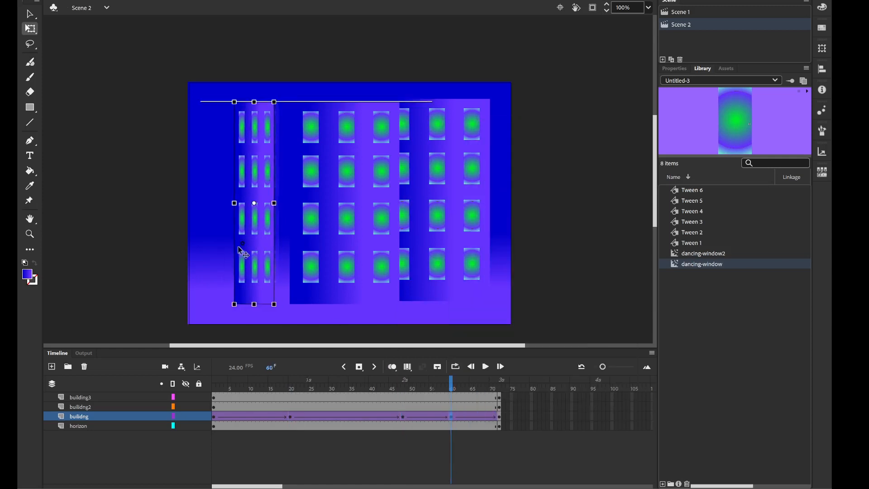
Shorten the left building slightly at the frame 20 and frame 60 keyframes, and play the animation from frame 1.
left_click(292, 419)
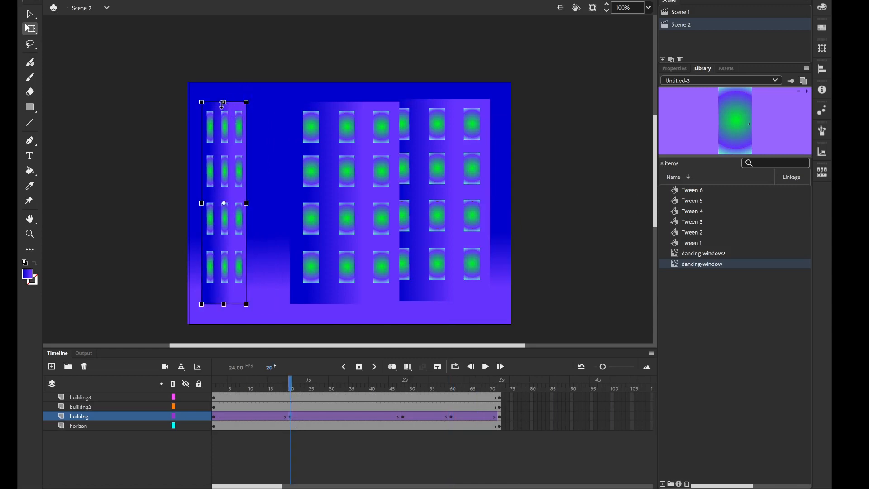
left_click_drag(222, 104, 224, 115)
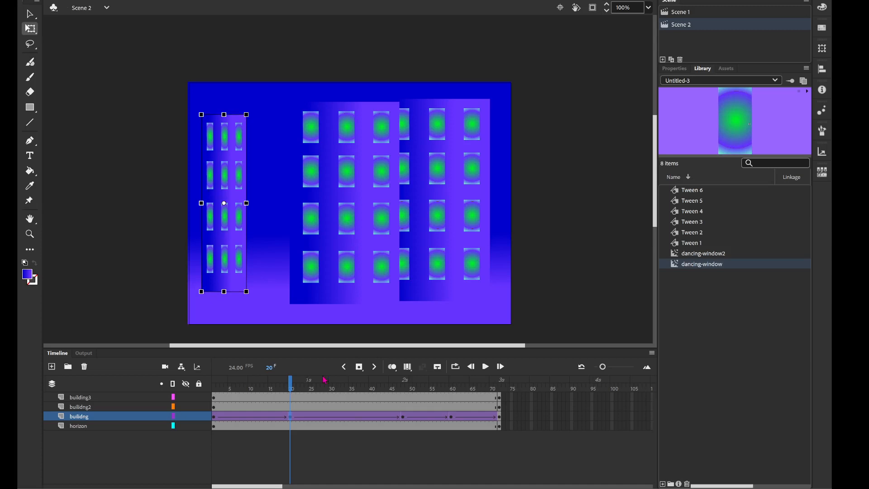
left_click(405, 419)
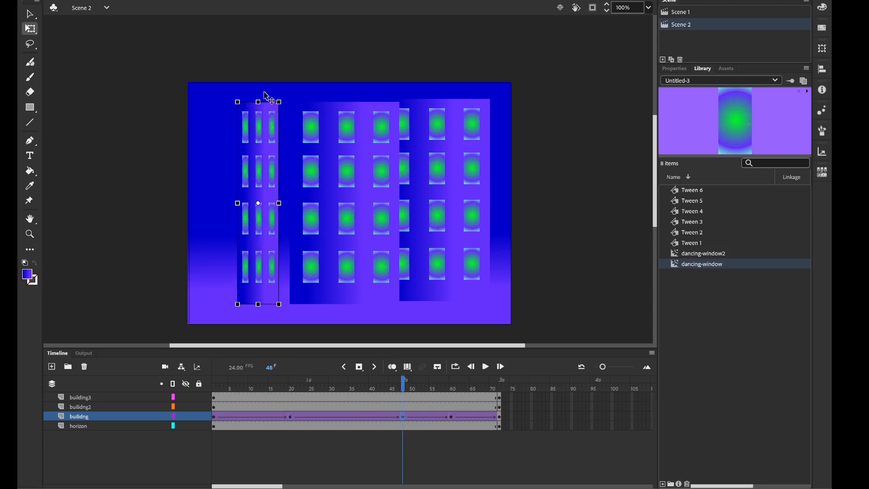
left_click(453, 418)
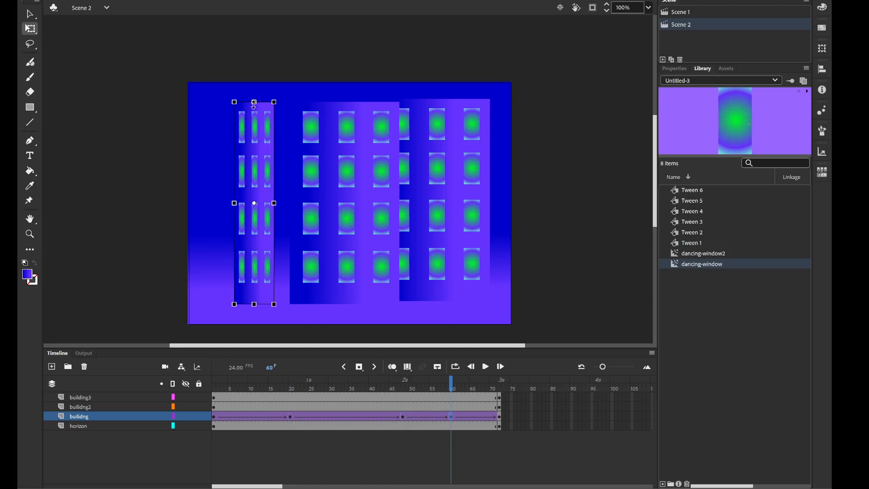
left_click_drag(252, 105, 251, 117)
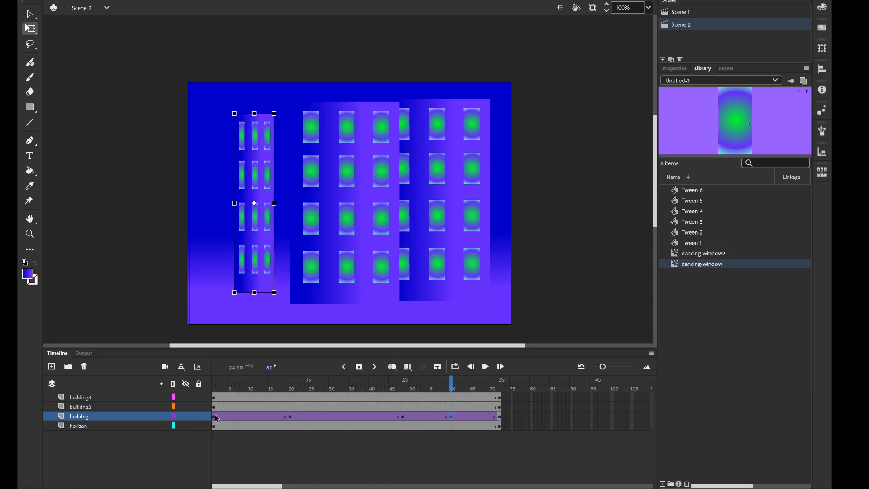
left_click(215, 417)
left_click(485, 367)
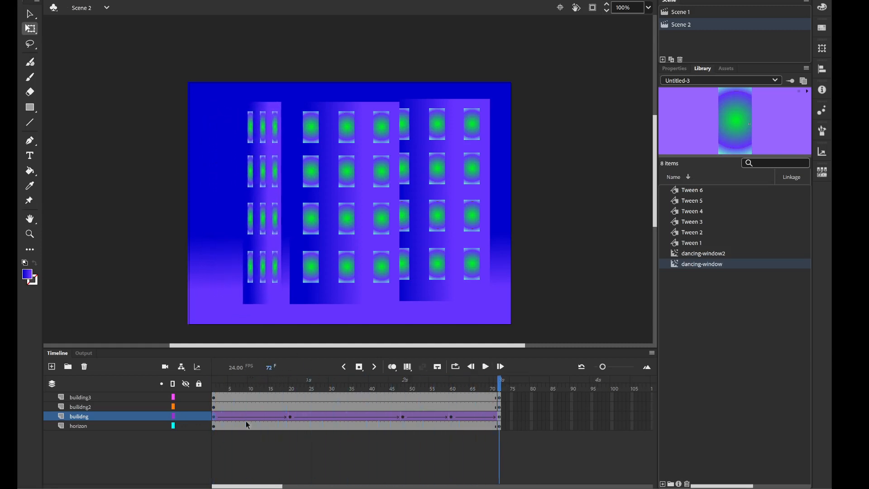
left_click(215, 407)
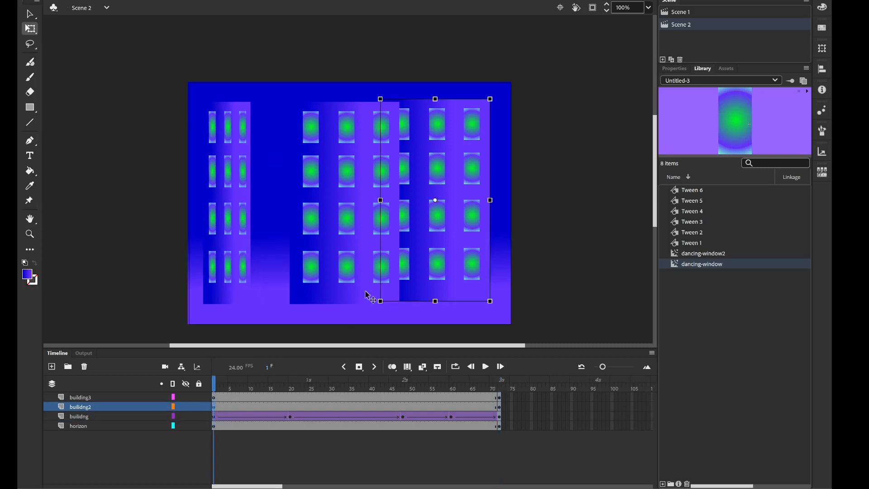
left_click(370, 407)
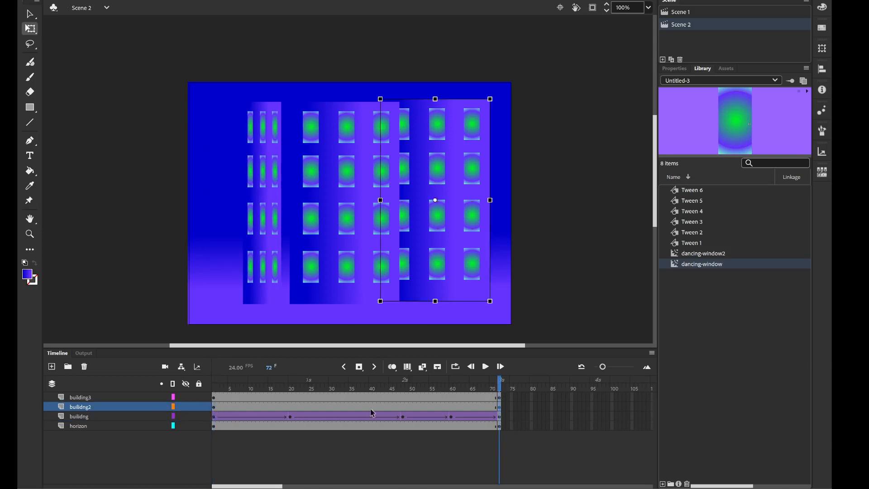
right_click(368, 404)
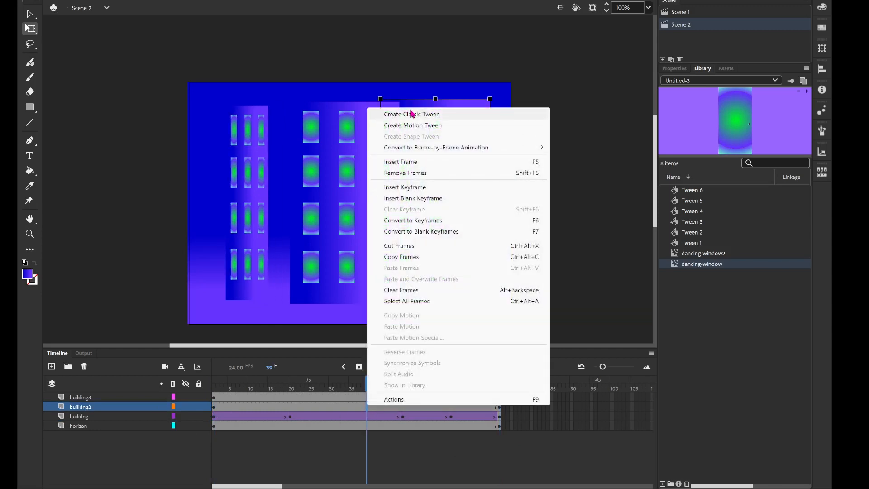
left_click(412, 114)
left_click(413, 115)
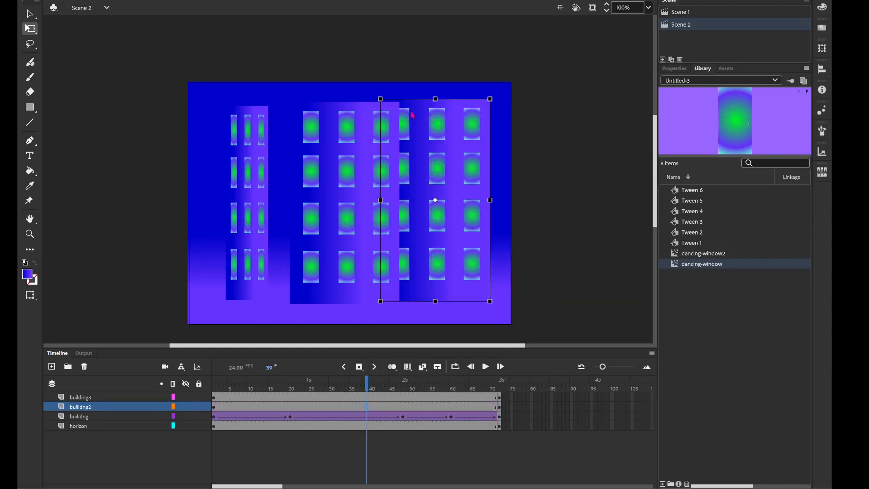
Create a classic tween on the building3 layer between its first and last keyframes.
left_click(340, 225)
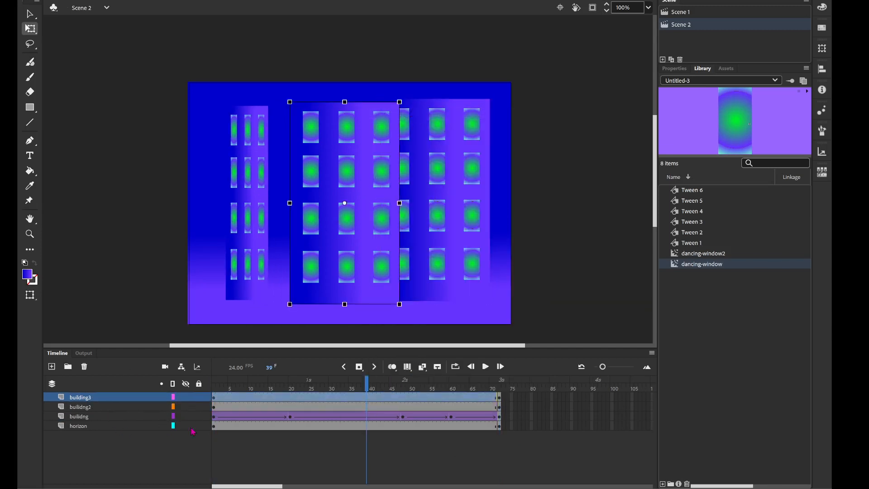
left_click(214, 397)
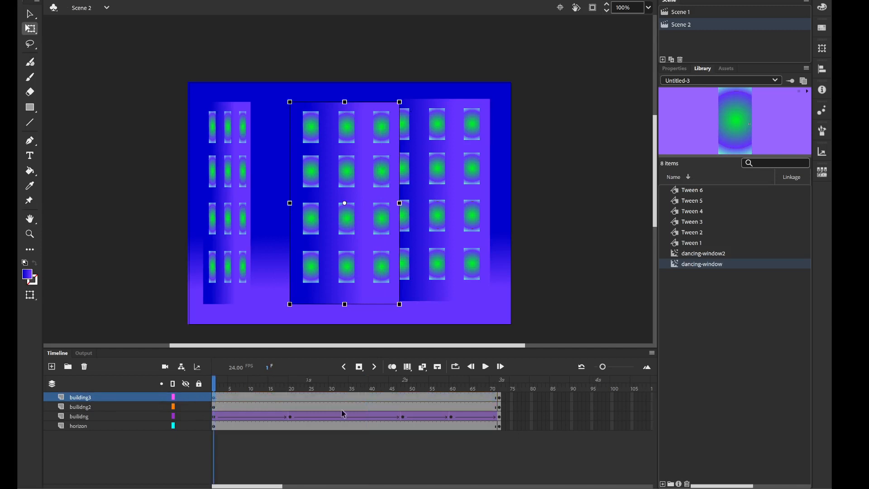
left_click(499, 399)
left_click(370, 398)
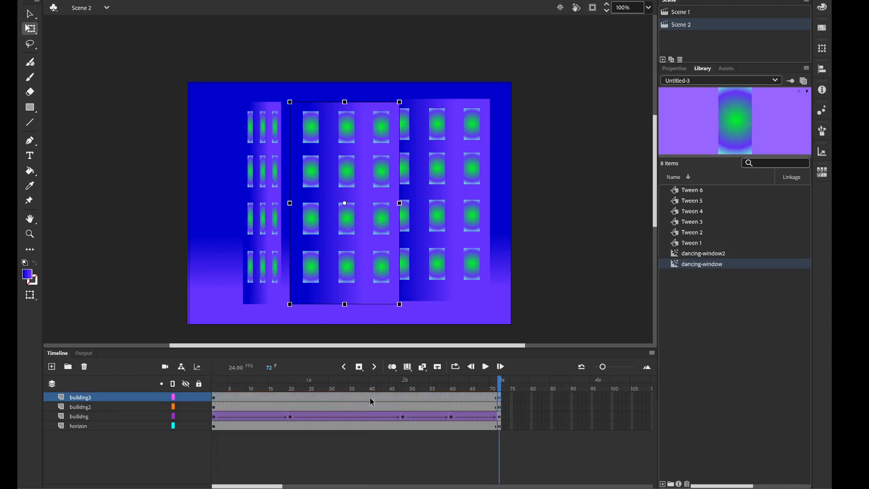
right_click(370, 397)
left_click(410, 119)
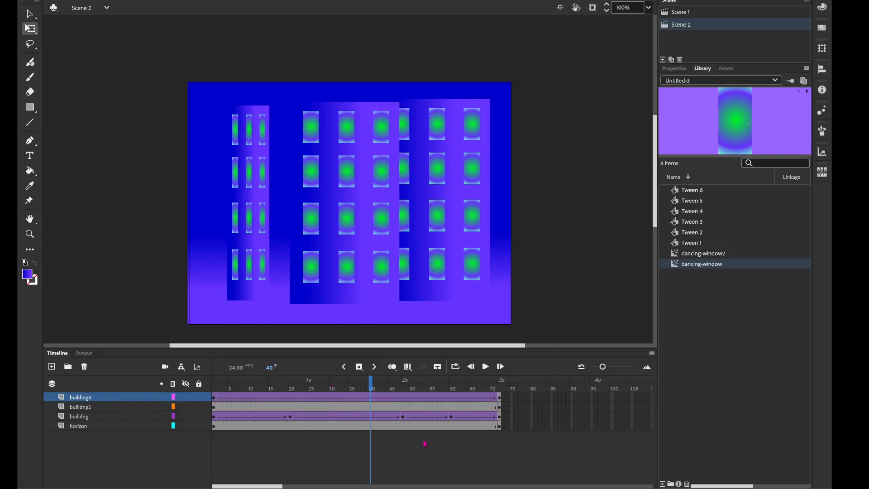
At the frame 72 keyframe of the building3 layer, move the middle building slightly up.
left_click(502, 406)
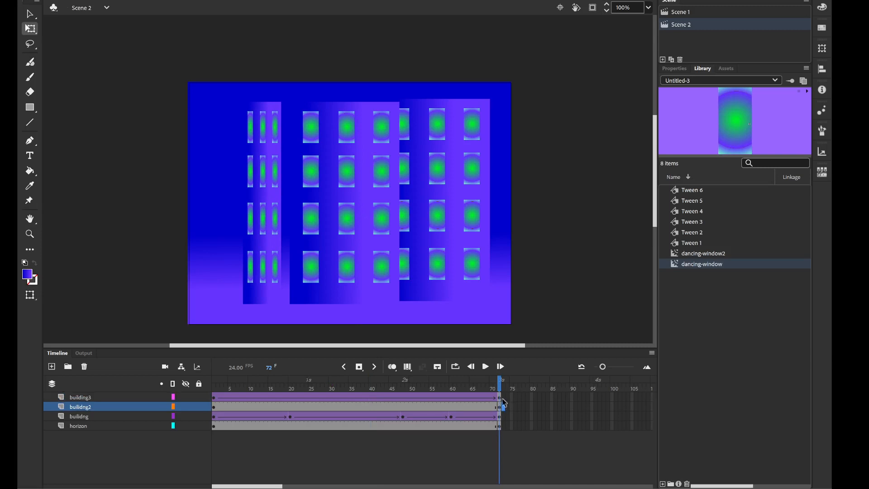
left_click(503, 397)
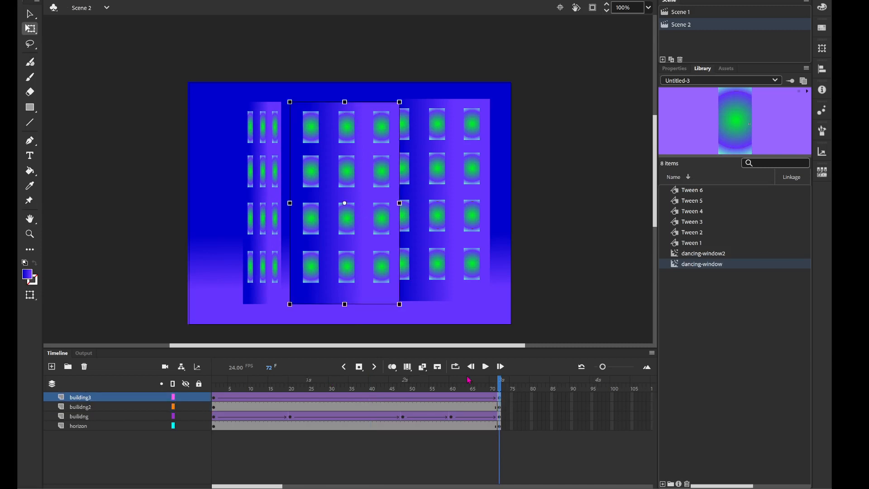
left_click_drag(321, 237, 321, 227)
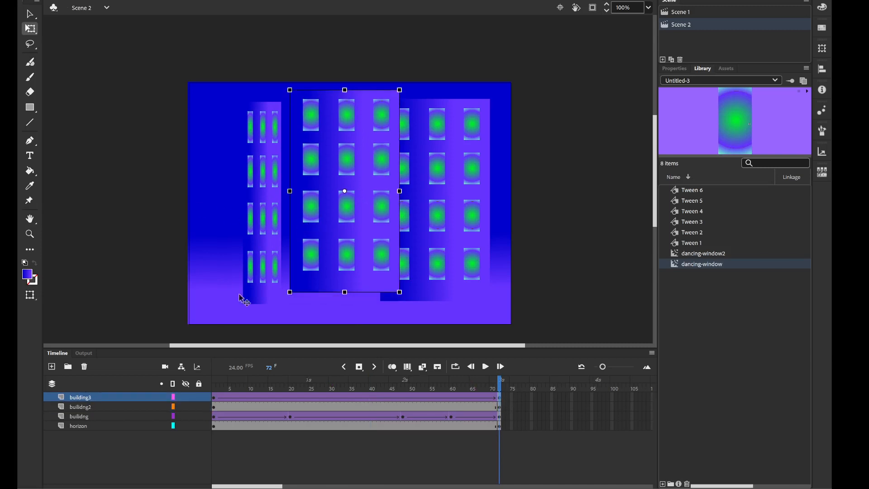
Insert a keyframe at frame 22 on the building3 layer and move the middle building down there.
left_click(297, 401)
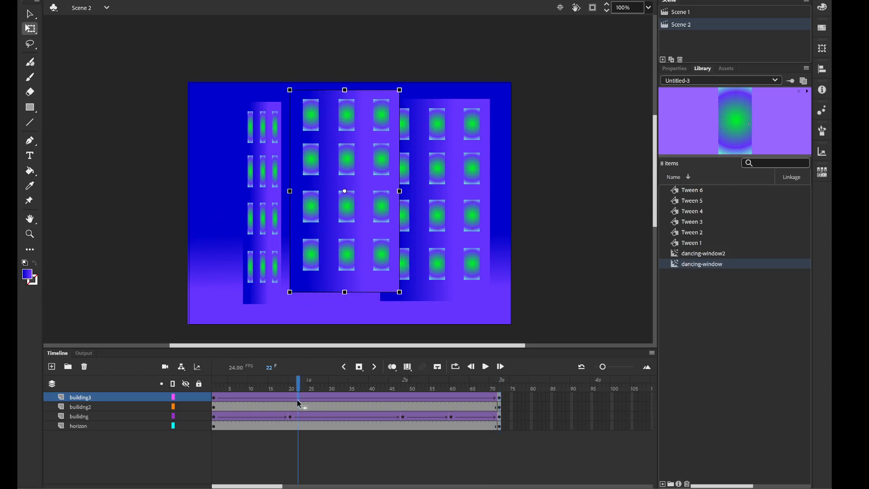
right_click(297, 401)
left_click(346, 182)
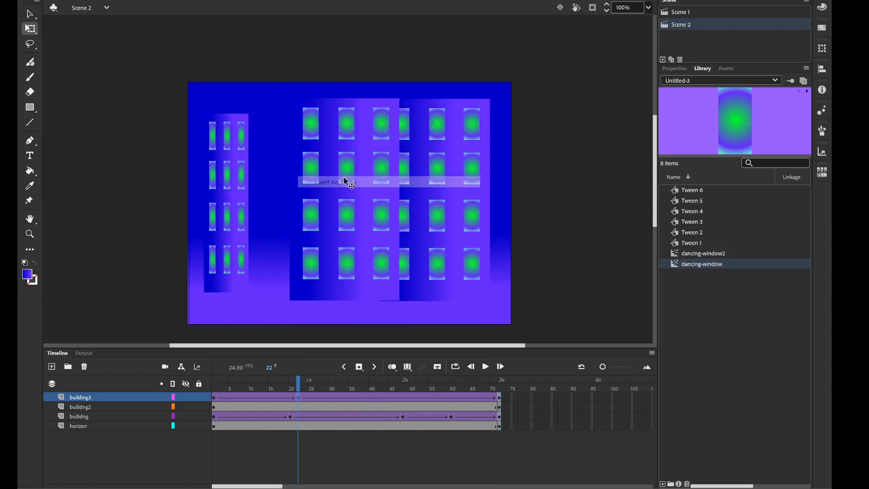
left_click_drag(345, 214, 346, 233)
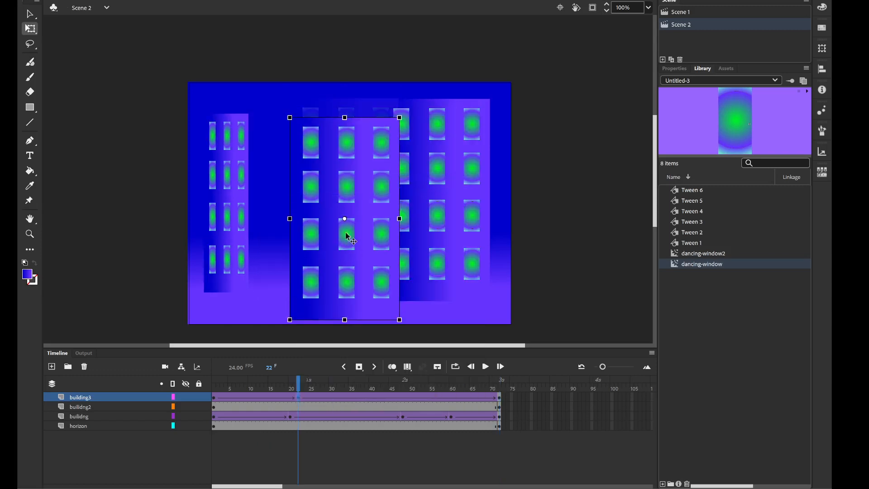
Insert a keyframe at frame 52 on the building3 layer, move the middle building up there, and play the animation from frame 1.
left_click(420, 400)
right_click(421, 400)
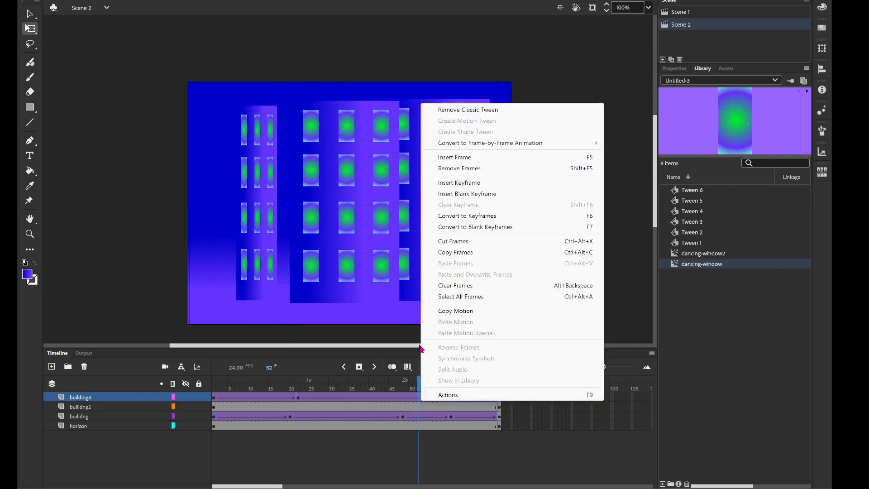
left_click(478, 183)
left_click_drag(345, 204, 345, 193)
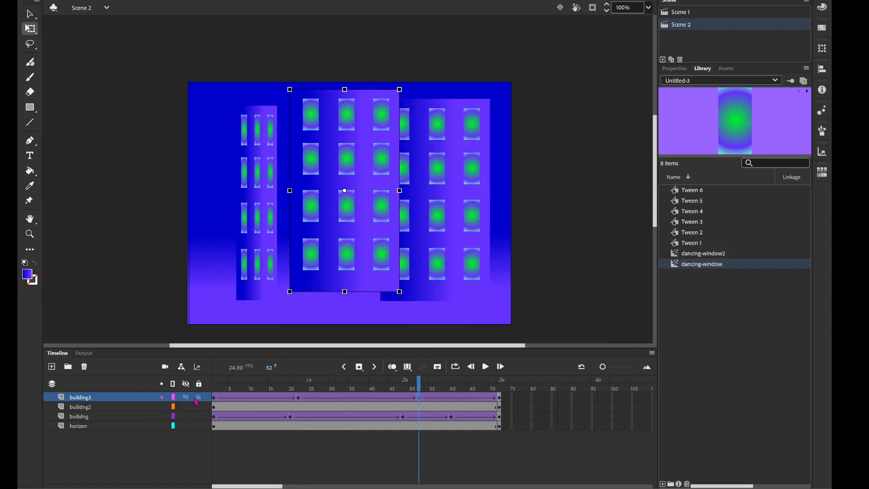
left_click(215, 390)
key("Return")
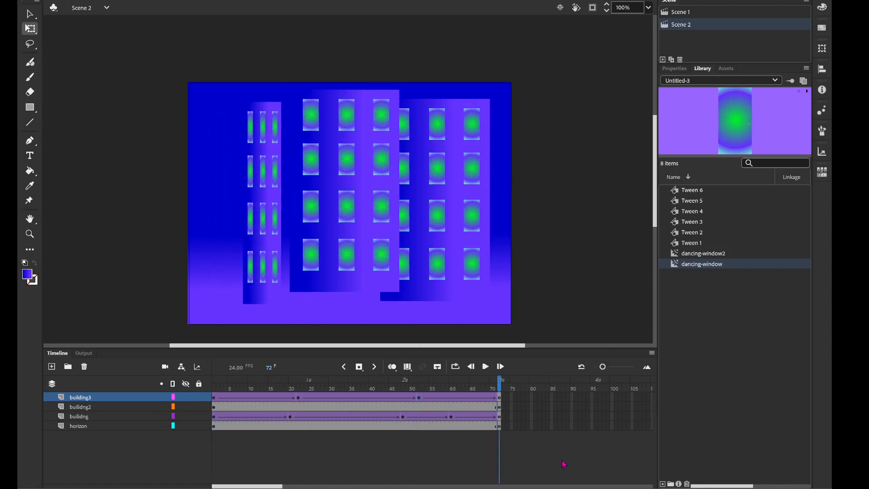
Create a classic tween on the builidng2 layer between its first and last keyframes.
left_click(214, 408)
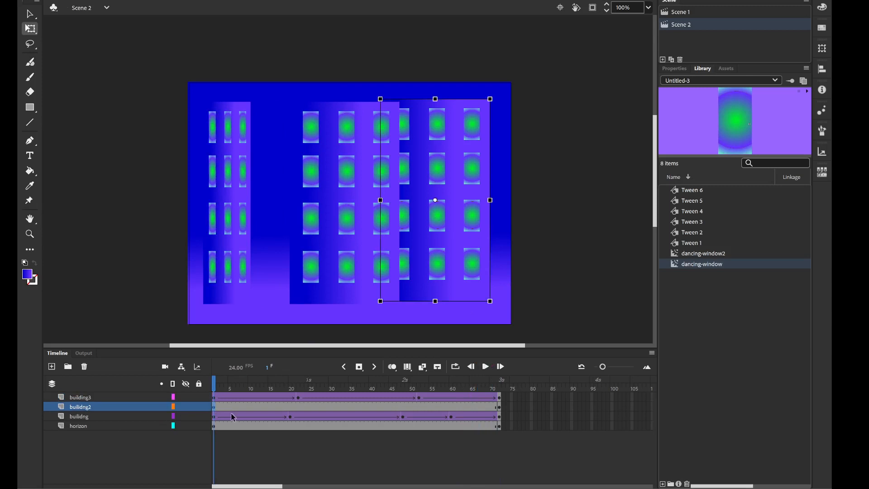
left_click(500, 410)
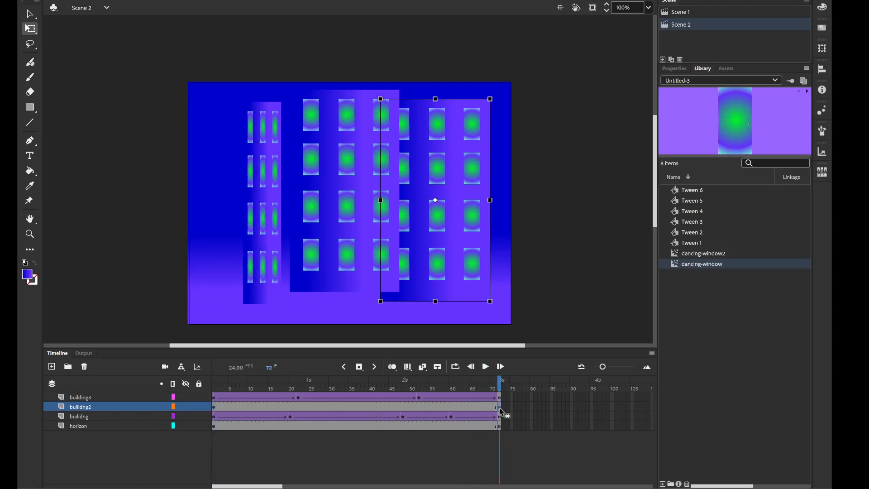
right_click(347, 409)
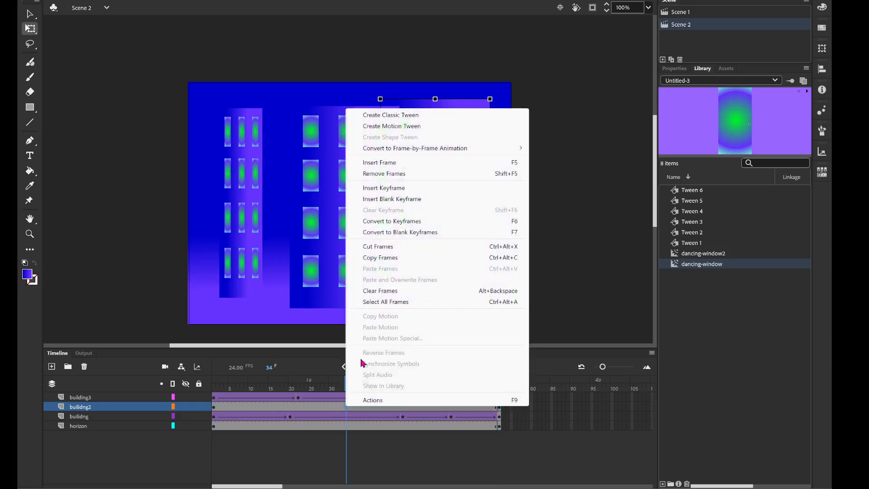
left_click(415, 130)
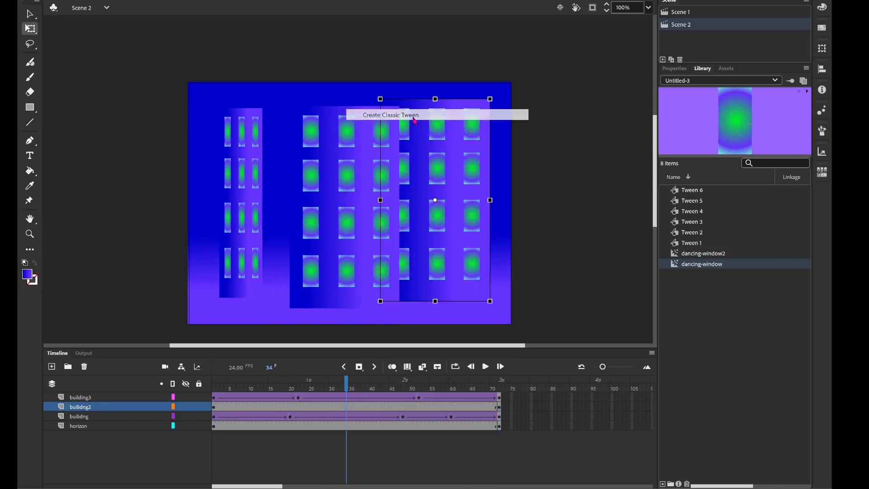
At the frame 72 keyframe of the builidng2 layer, squeeze the building to a thin strip and nudge it slightly up.
left_click(500, 412)
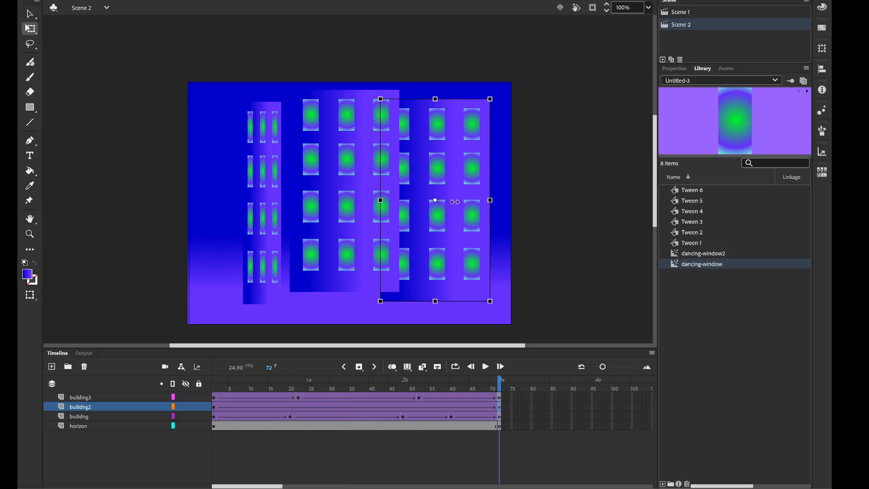
left_click_drag(455, 202, 442, 200)
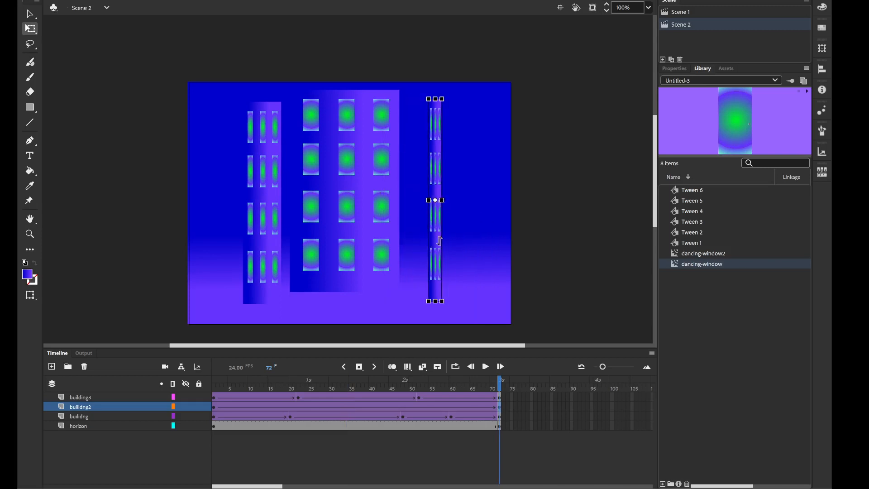
mouse_move(436, 240)
left_mouse_down()
mouse_move(394, 240)
mouse_move(438, 234)
left_mouse_up()
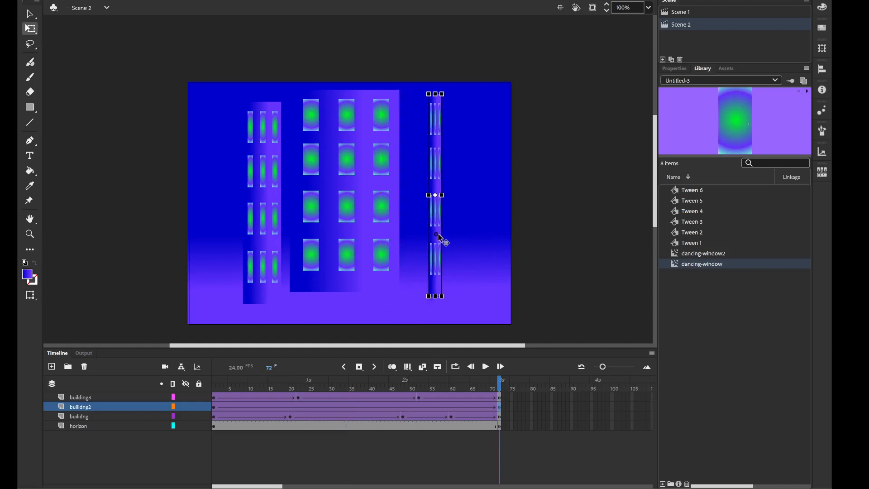
Insert a keyframe at frame 25 on the builidng2 layer, then move the building left and make it very narrow there.
left_click(310, 413)
right_click(311, 413)
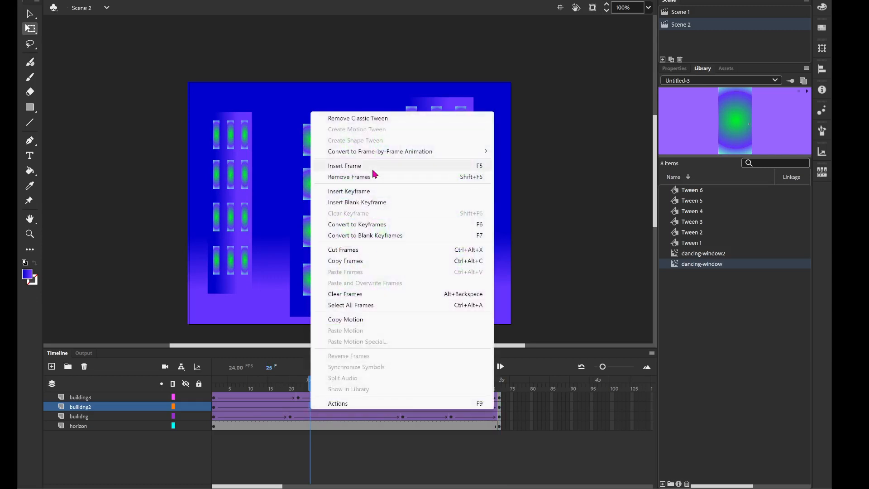
left_click(367, 191)
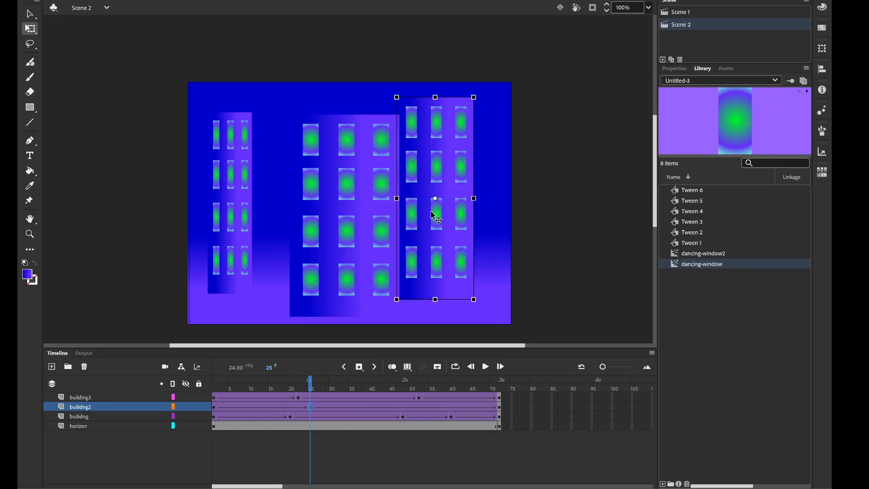
left_click_drag(432, 215, 402, 198)
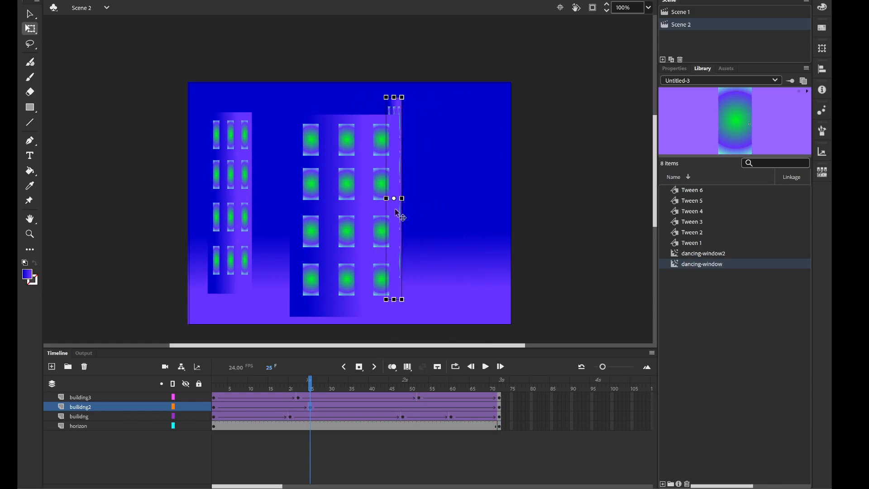
Insert a keyframe at frame 47 on the builidng2 layer and widen the building there.
right_click(401, 408)
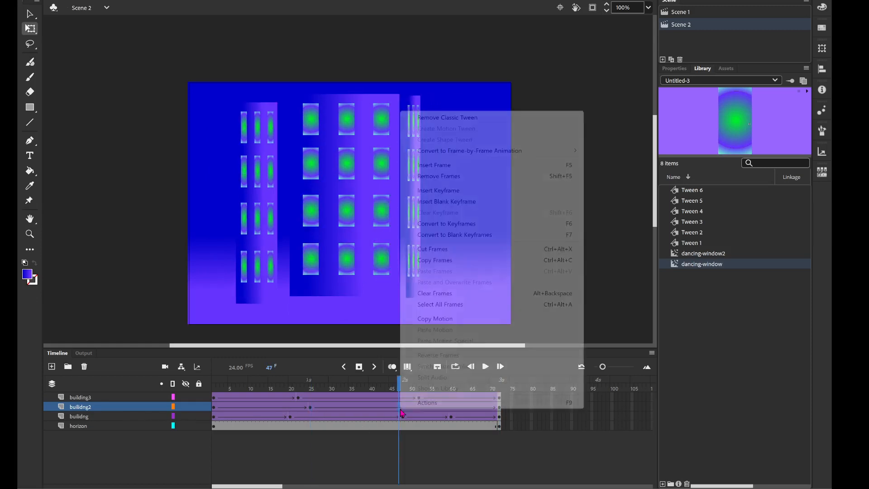
left_click(466, 191)
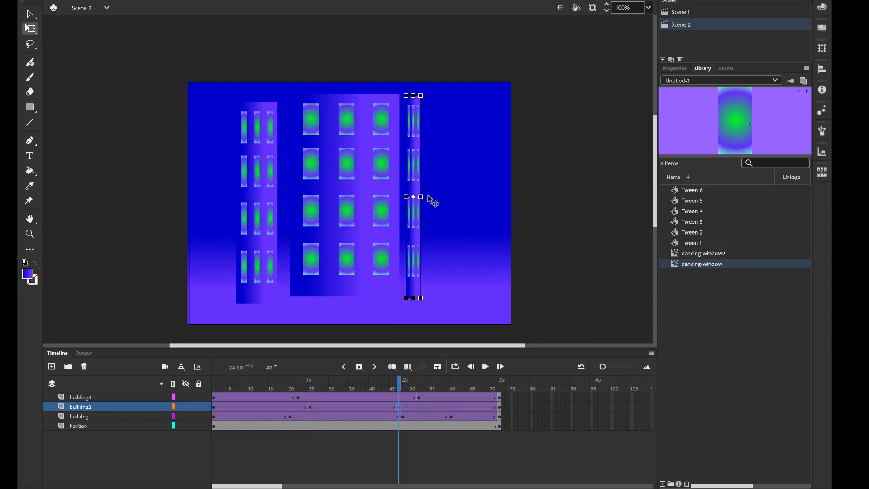
left_click_drag(420, 198, 445, 197)
Insert a keyframe at frame 60 on the builidng2 layer and narrow the building there.
right_click(451, 413)
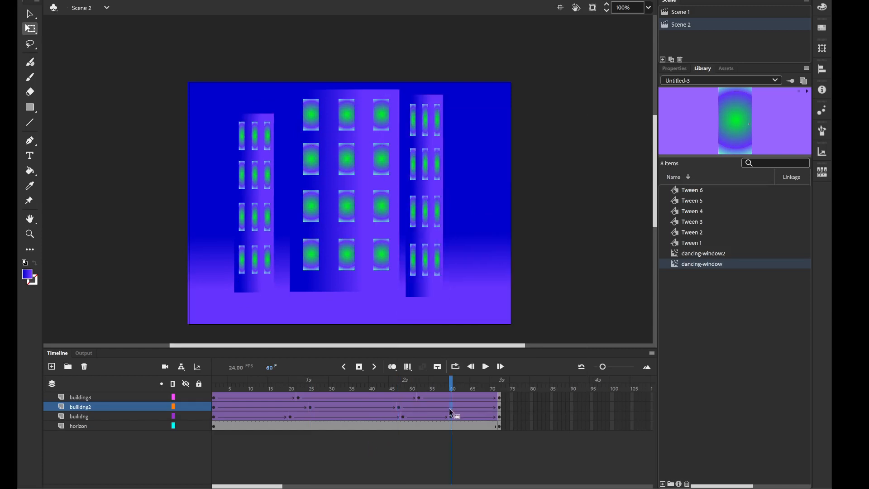
left_click(475, 192)
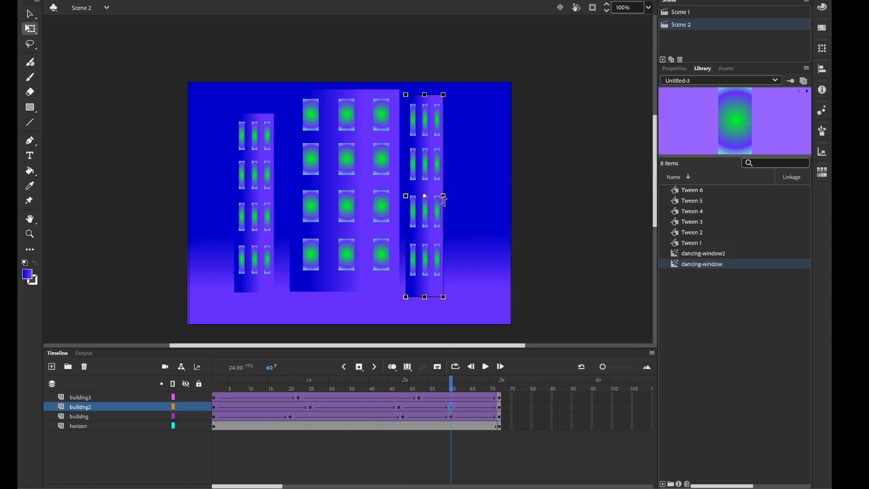
left_click_drag(443, 196, 432, 197)
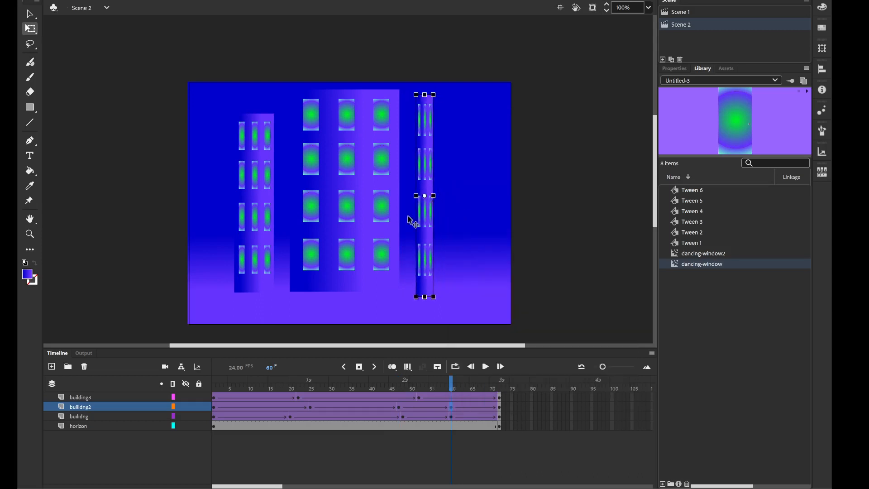
Widen the building at the frame 72 keyframe of the builidng2 layer, and return the playhead to frame 1.
left_click(481, 408)
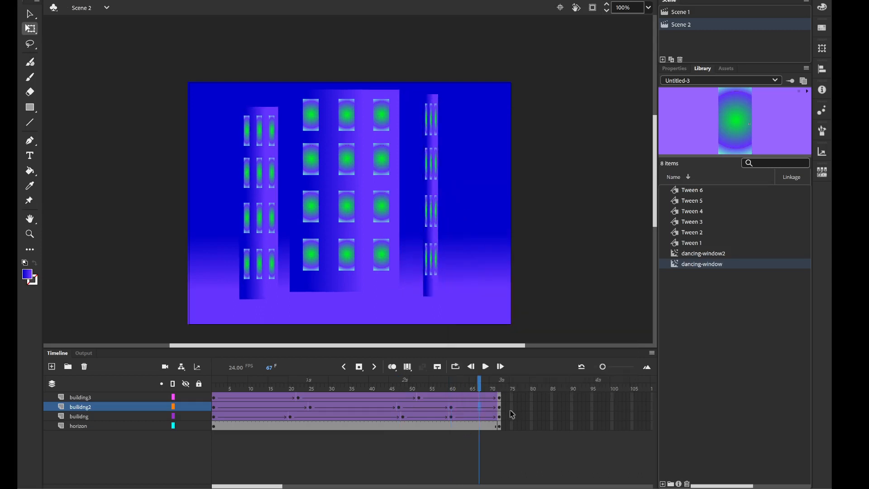
left_click(500, 411)
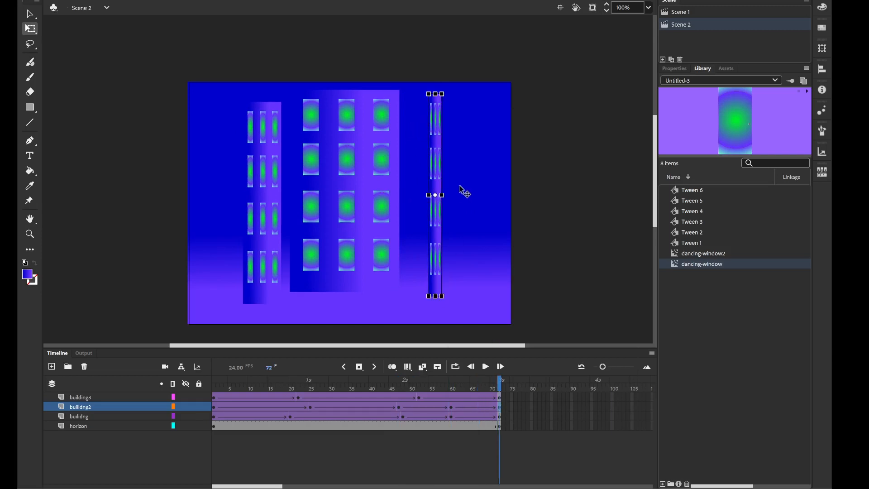
left_click_drag(444, 196, 460, 195)
left_click(217, 394)
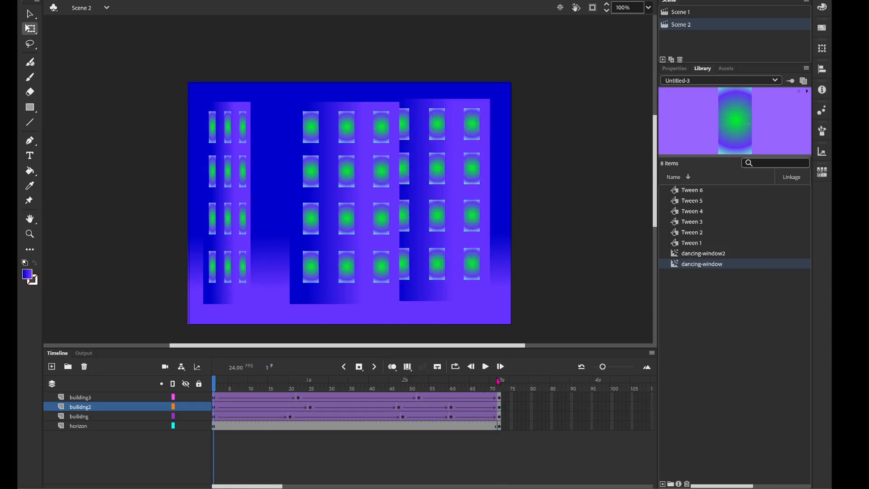
Play back the Scene 2 timeline, run a test of the whole movie in the player, and close the player.
left_click(489, 371)
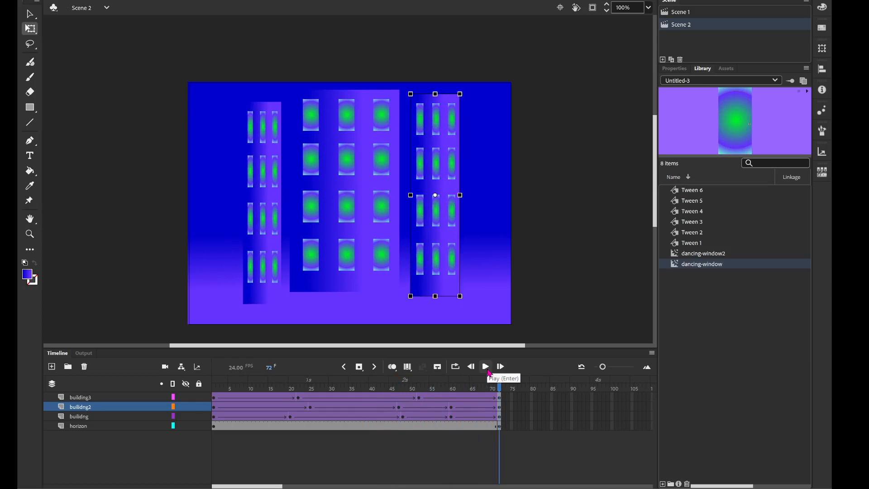
left_click(127, 137)
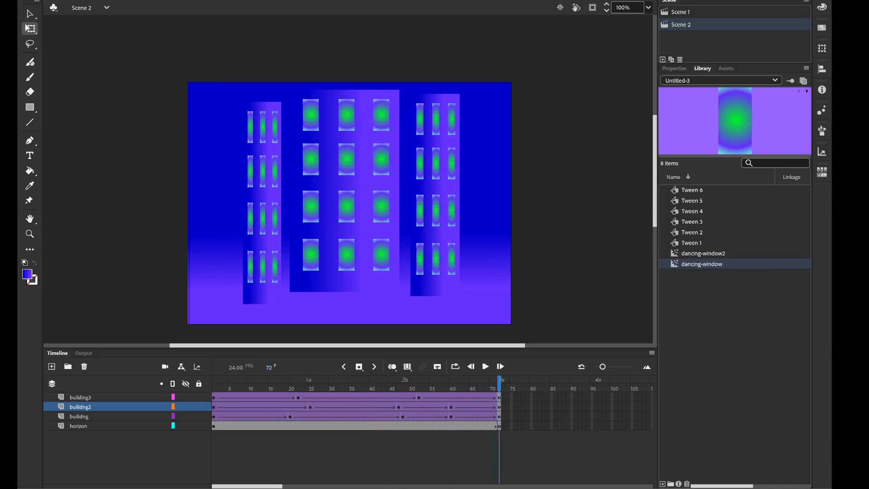
left_click(244, 0)
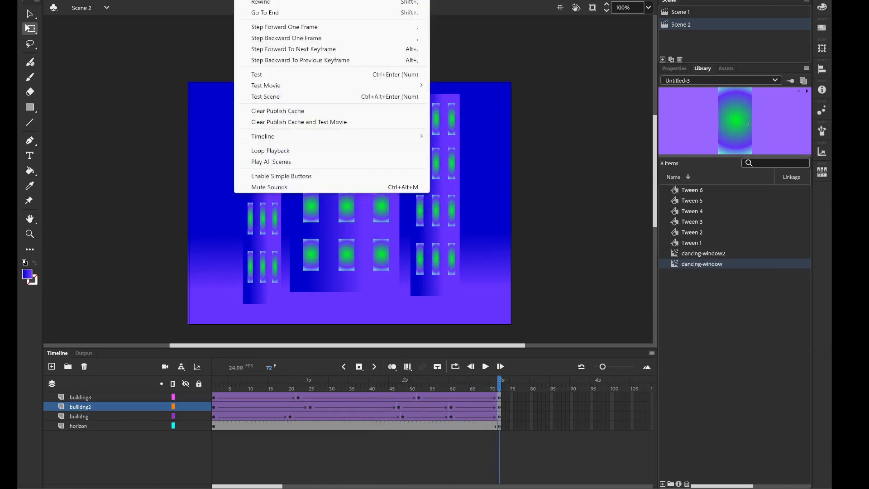
mouse_move(309, 86)
left_click(506, 85)
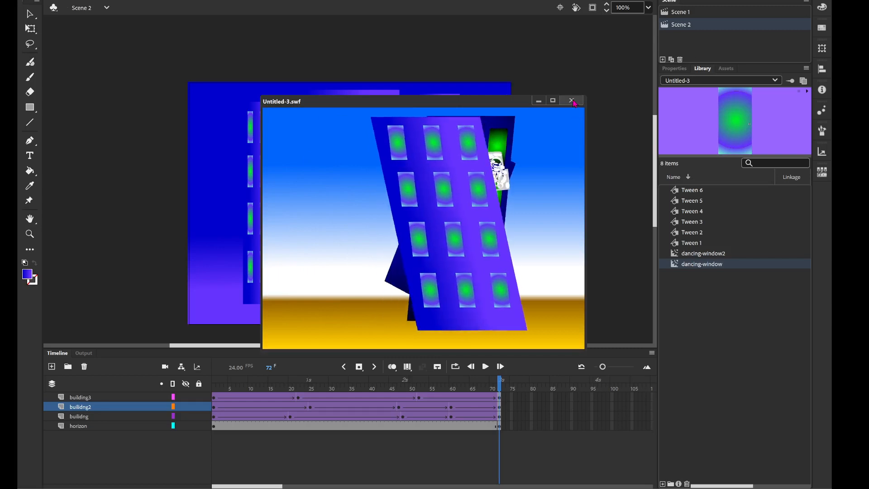
left_click(571, 100)
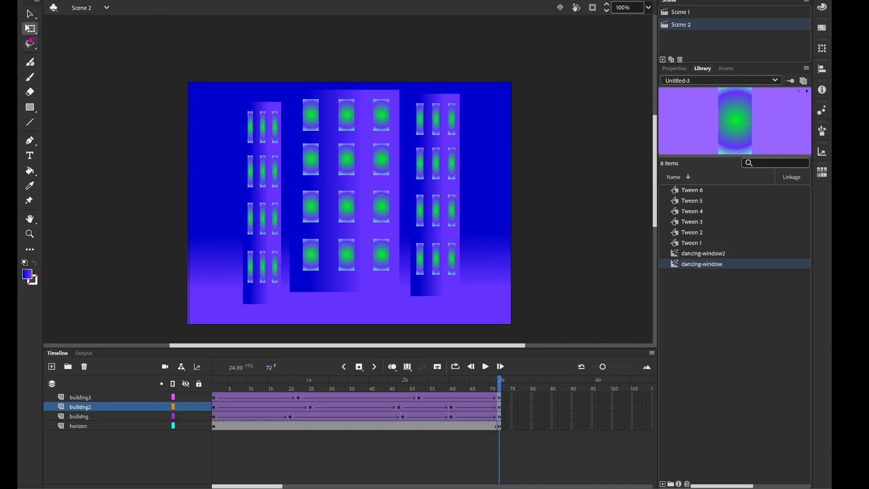
left_click(30, 14)
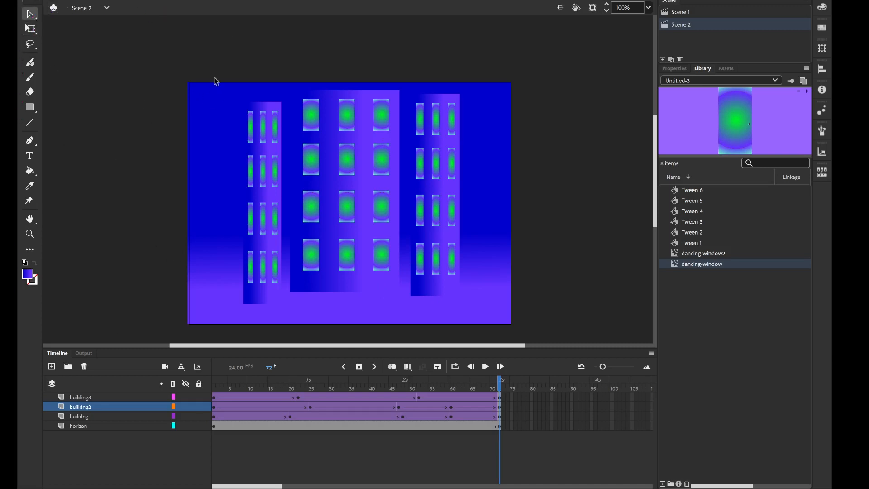
left_click(164, 0)
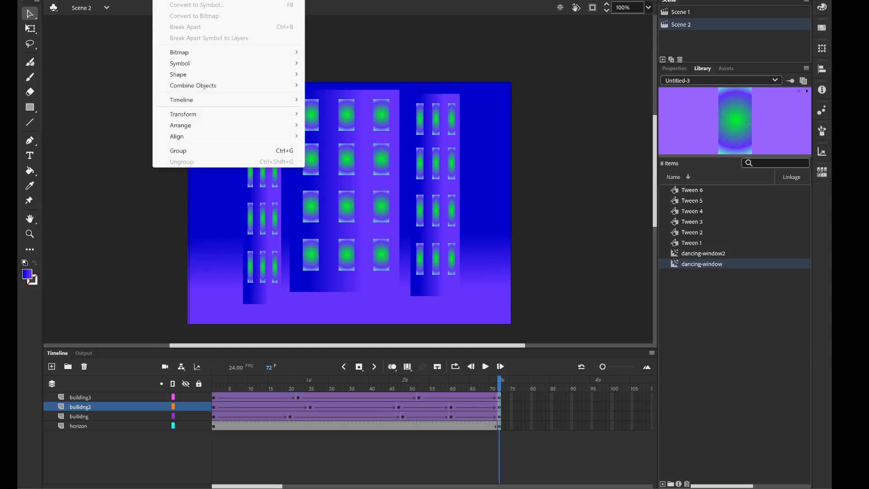
mouse_move(143, 0)
mouse_move(213, 0)
left_click(81, 174)
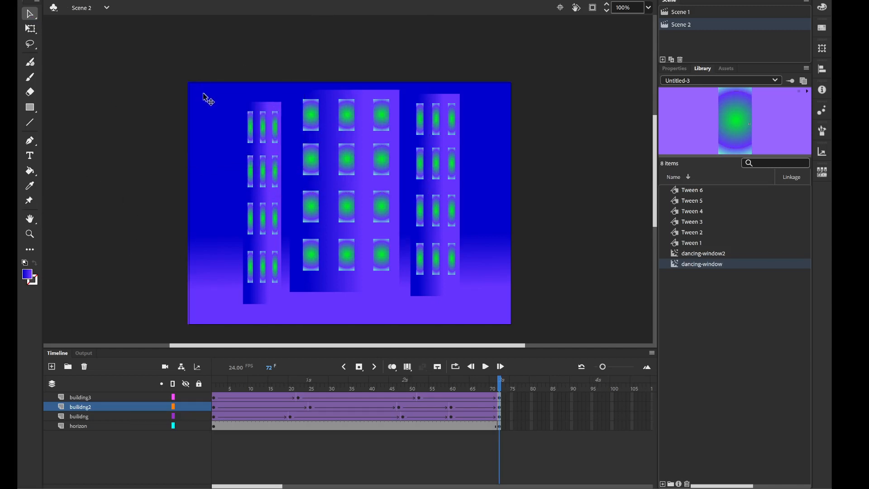
left_click_drag(219, 95, 399, 225)
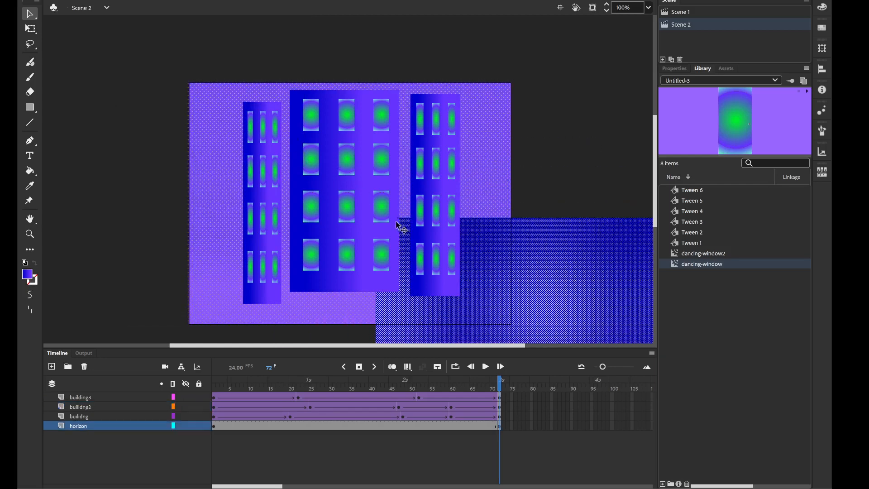
key("ctrl+z")
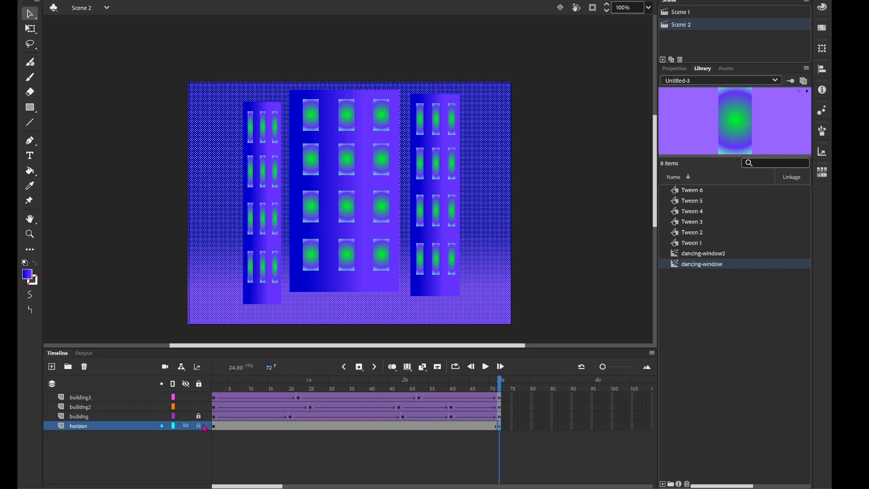
left_click(137, 120)
left_click_drag(219, 94, 510, 250)
key("ctrl+z")
Lock only the horizon layer, and select all three buildings together at frame 72.
left_click(125, 419)
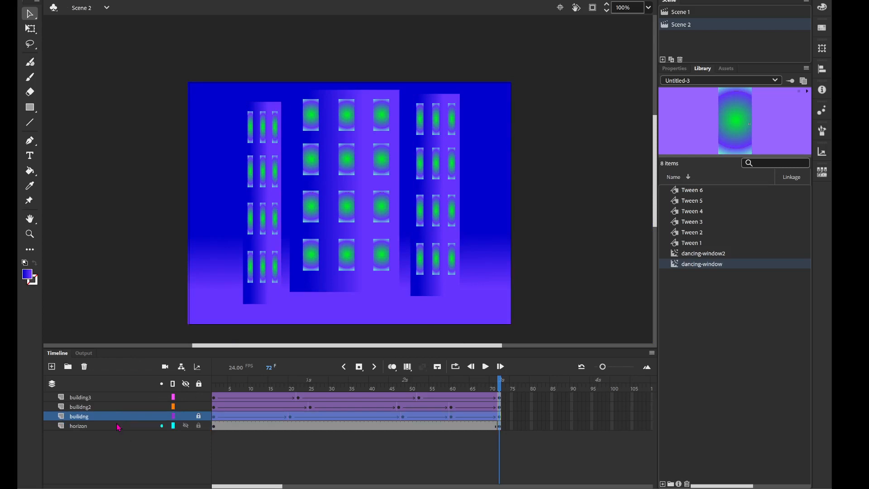
left_click(163, 425)
left_click(199, 426)
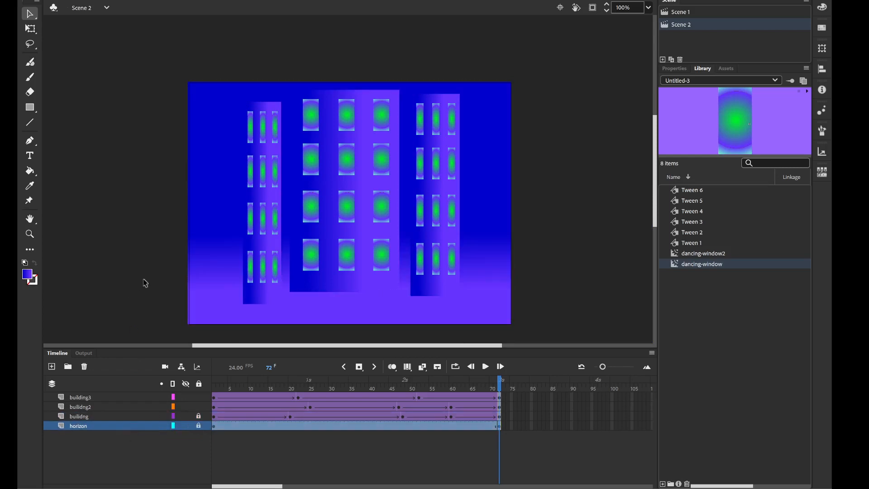
left_click_drag(223, 86, 484, 320)
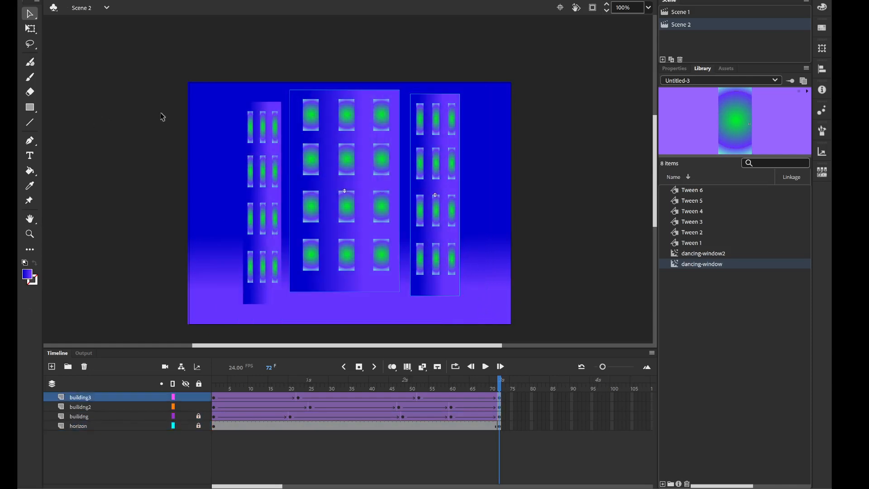
key("q")
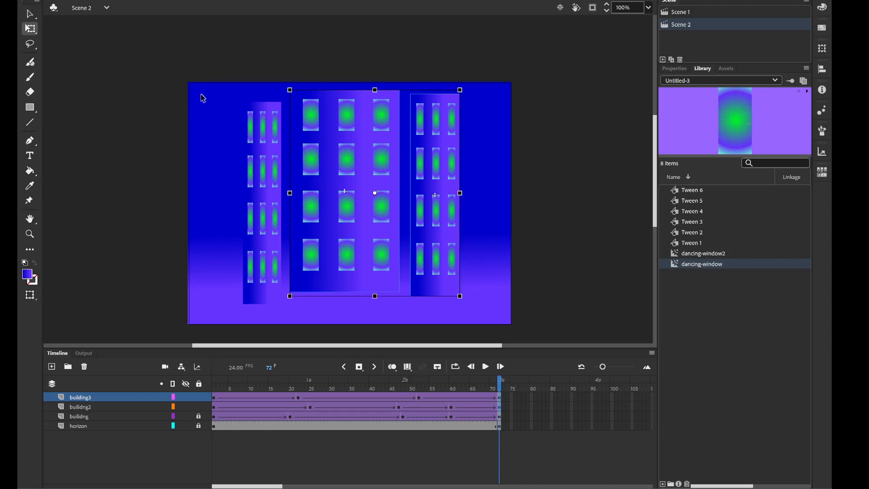
left_click_drag(209, 90, 491, 315)
left_click(269, 243)
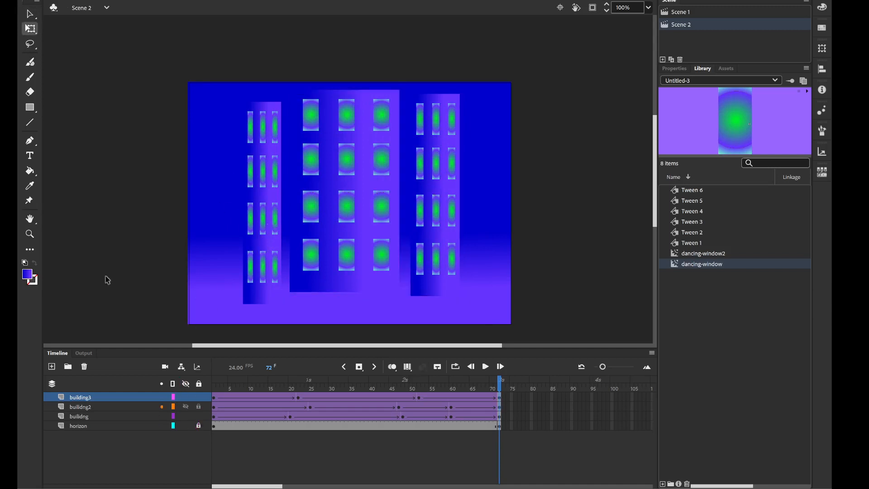
left_click_drag(207, 92, 485, 312)
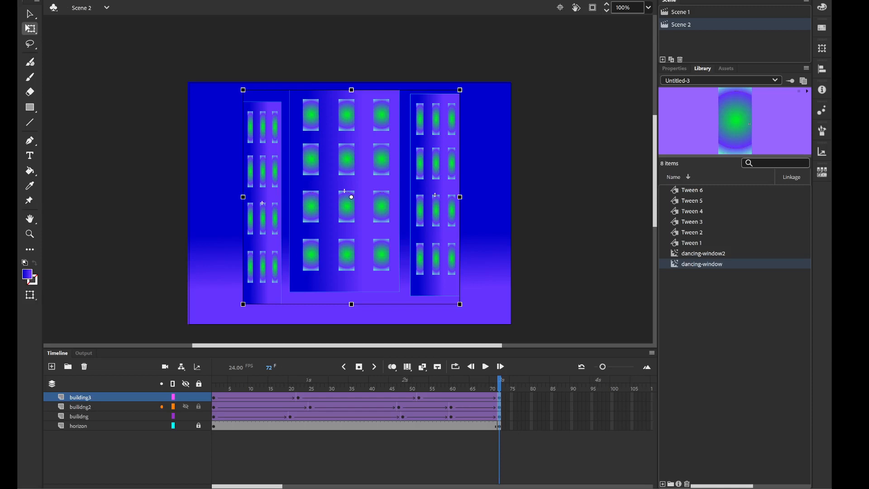
Convert the selected buildings to a movie clip symbol named many-buildings-dancing, and play back Scene 2.
left_click(162, 0)
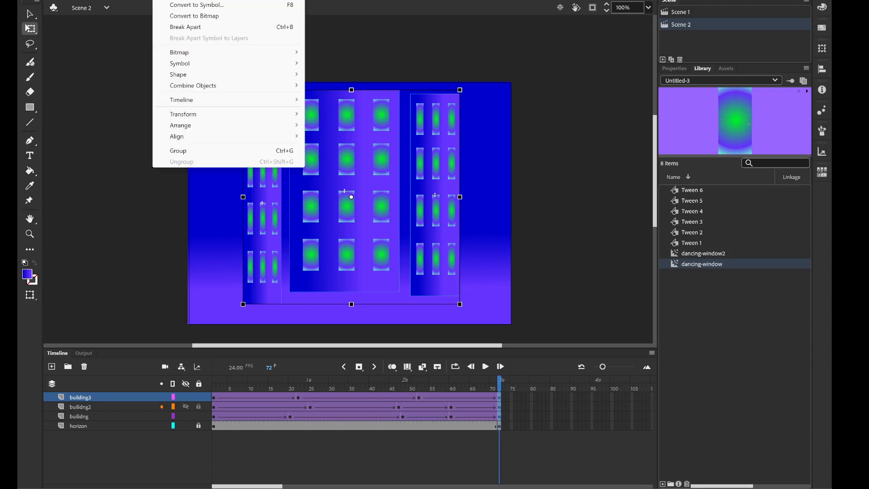
left_click(189, 5)
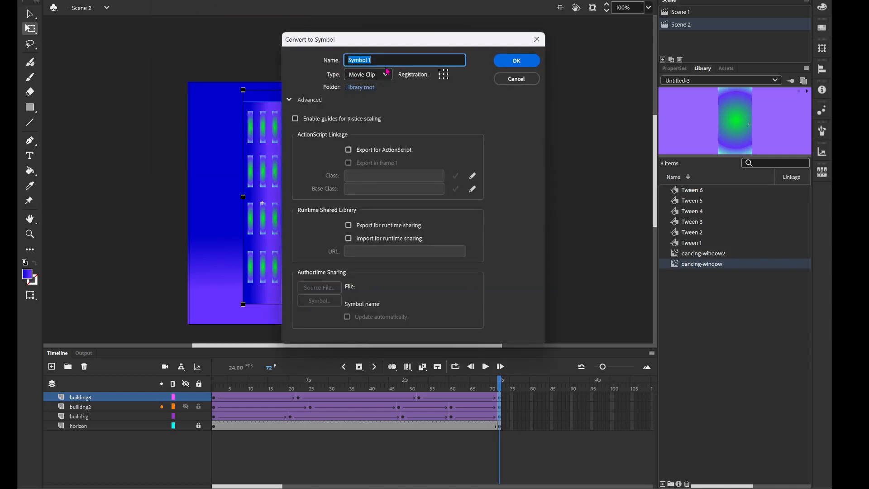
type("many-buildings-dancing")
left_click(517, 60)
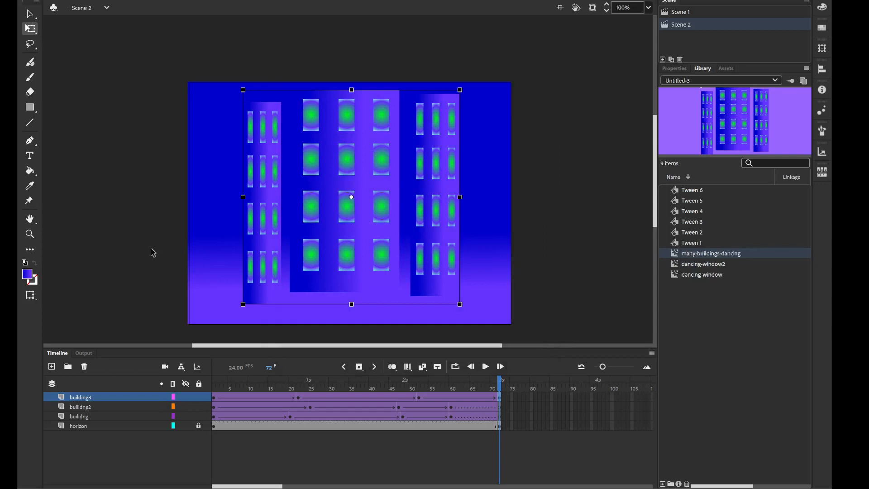
left_click(217, 390)
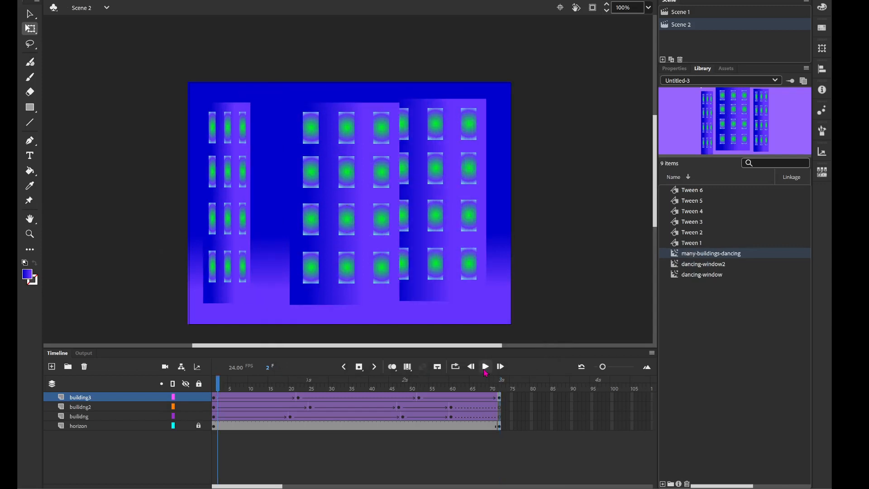
left_click(486, 366)
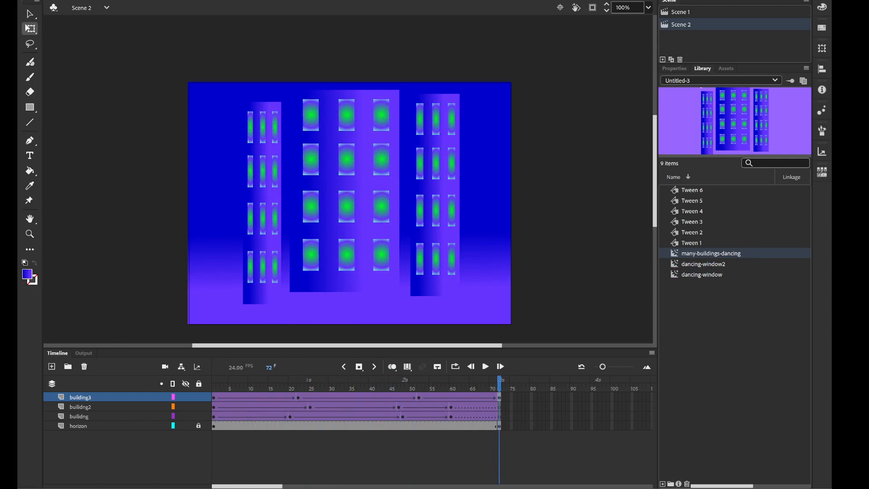
Insert a third scene and place the many-buildings-dancing symbol in the middle of its stage.
left_click(163, 0)
mouse_move(141, 0)
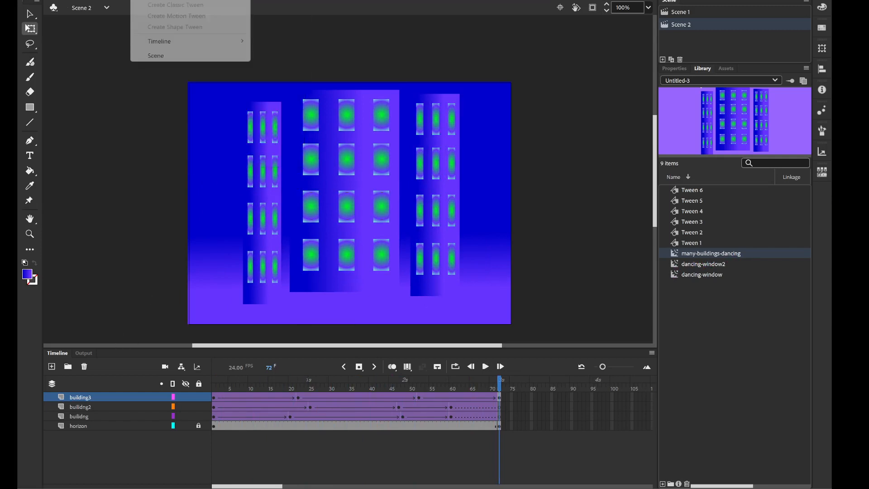
left_click(150, 56)
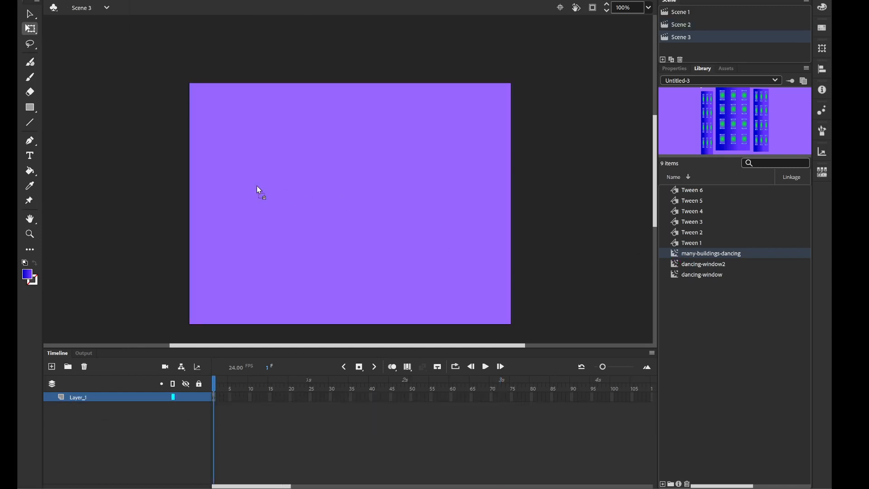
left_click_drag(256, 185, 352, 204)
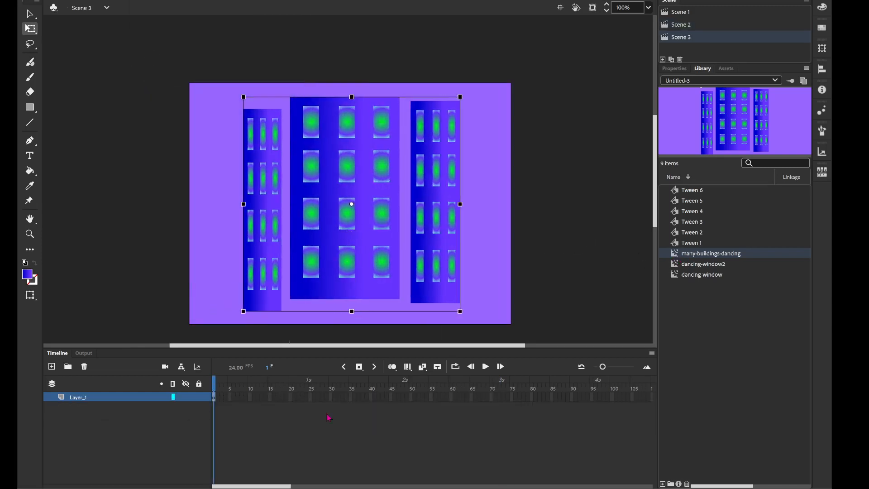
Insert a keyframe at frame 70 on Layer_1 of Scene 3, play back the scene, and return to frame 1.
right_click(491, 397)
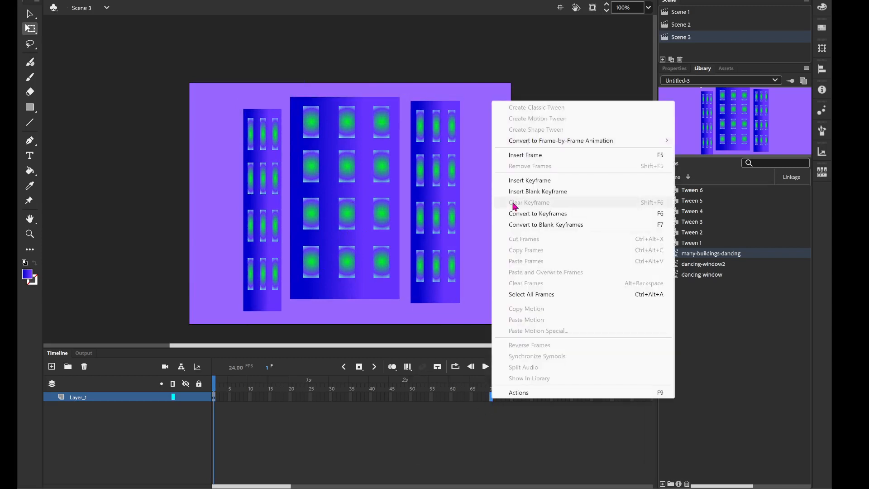
left_click(530, 181)
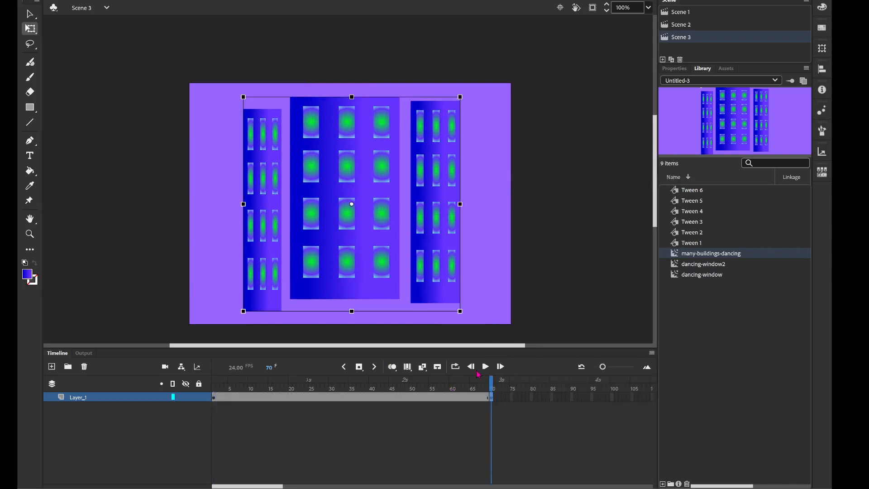
left_click(216, 388)
left_click(485, 367)
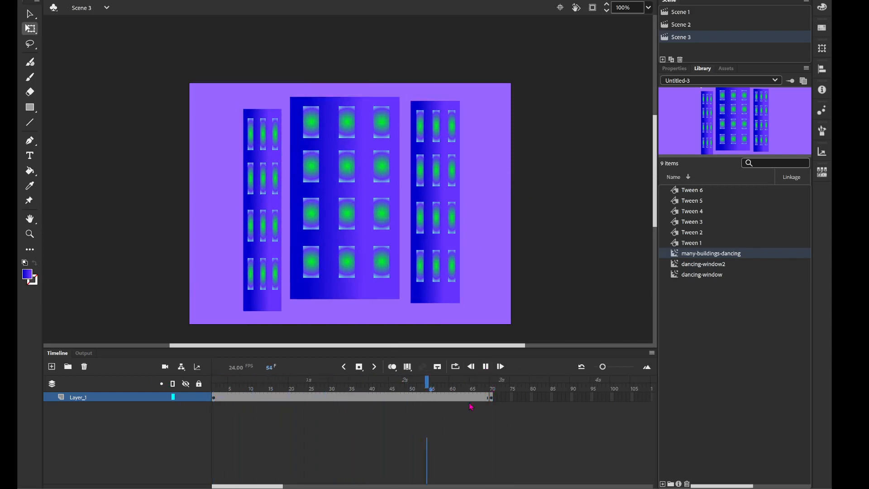
left_click(215, 397)
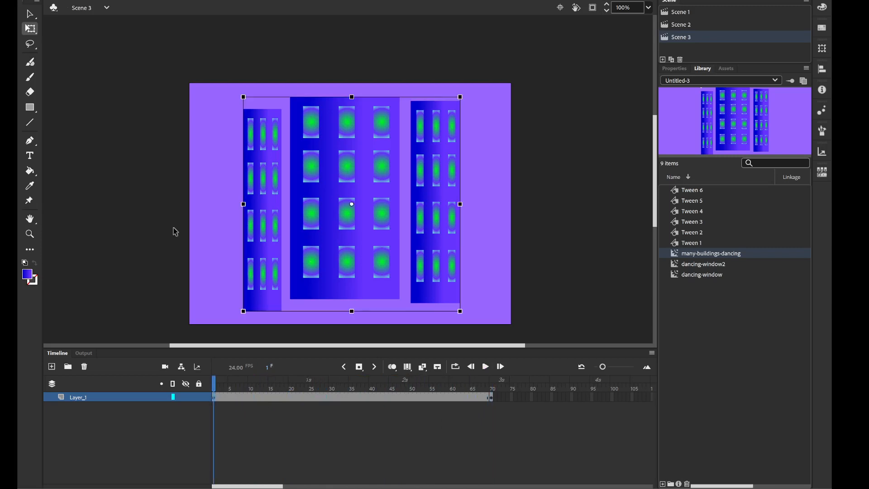
left_click(119, 216)
left_click(426, 212)
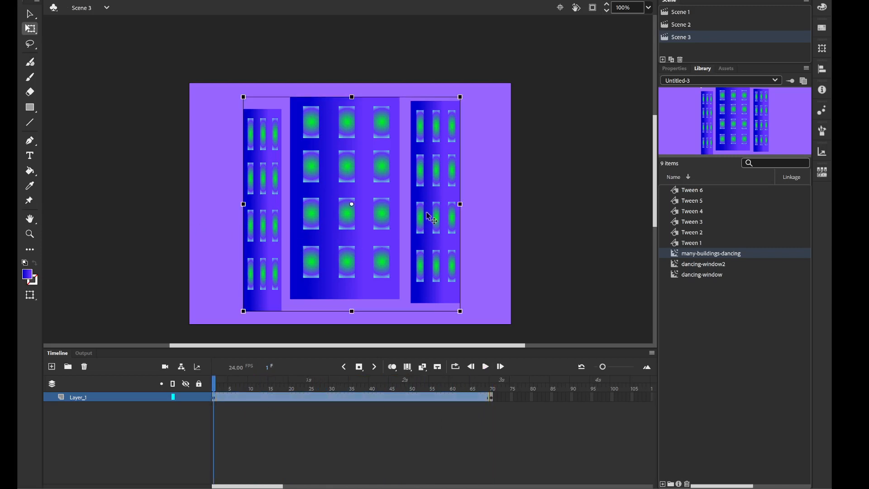
left_click(127, 230)
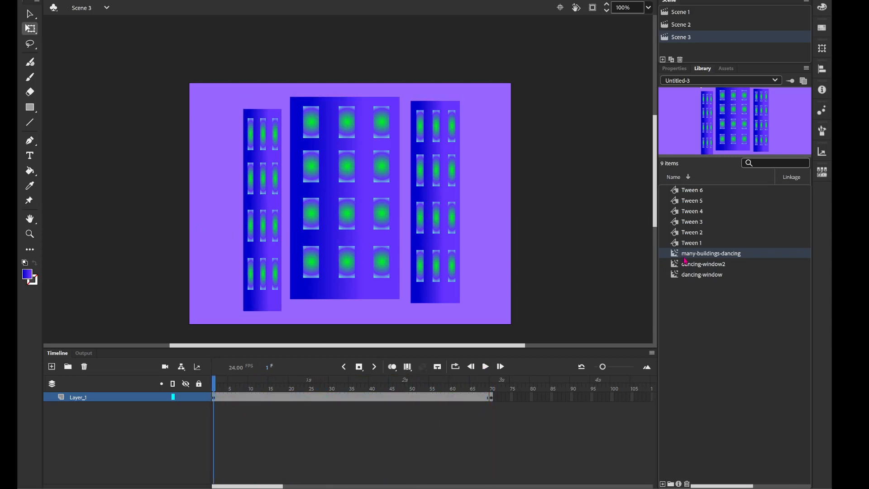
Open the many-buildings-dancing symbol for editing, move the three buildings together to the left and slightly down, and select the middle building.
double_click(678, 256)
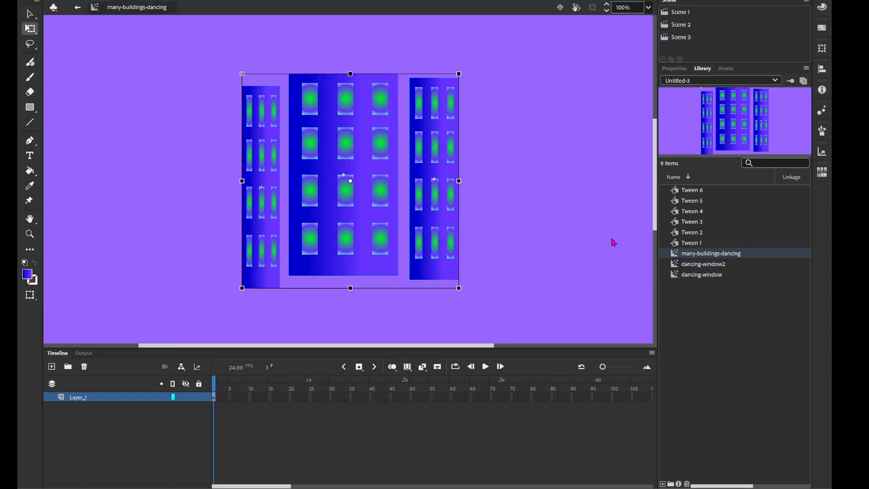
left_click_drag(363, 219, 262, 226)
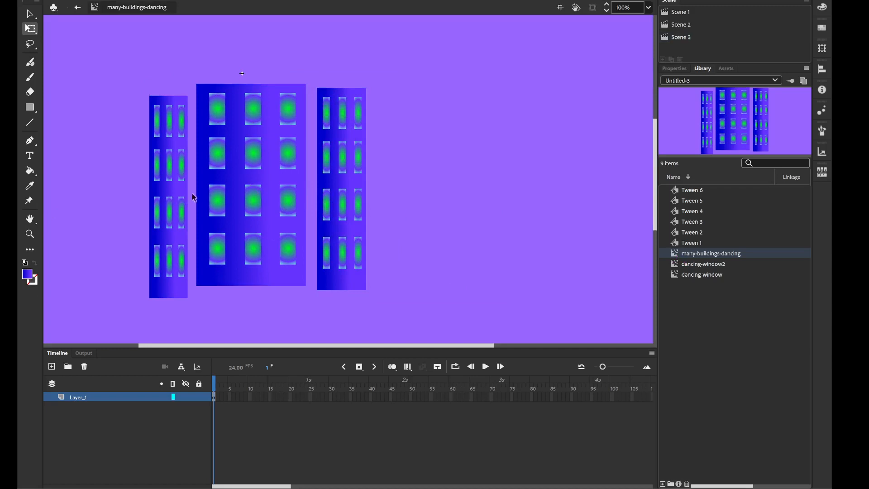
left_click(252, 199)
left_click(354, 201)
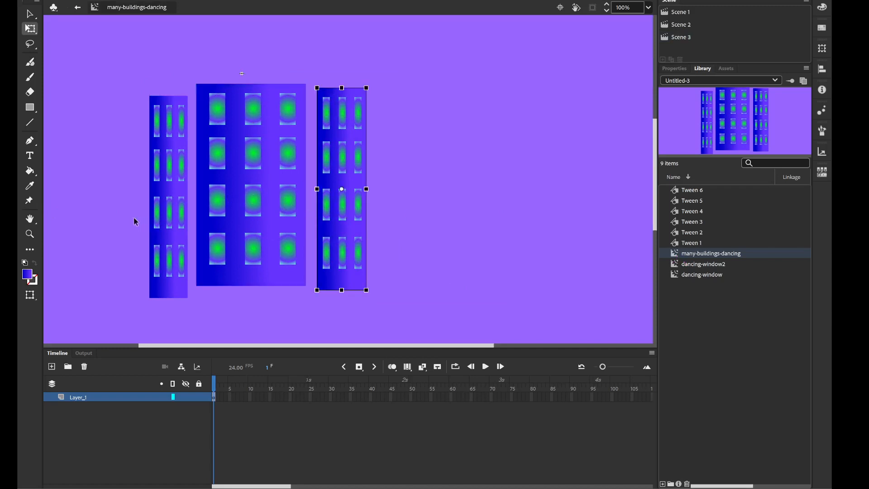
left_click(163, 222)
left_click(248, 224)
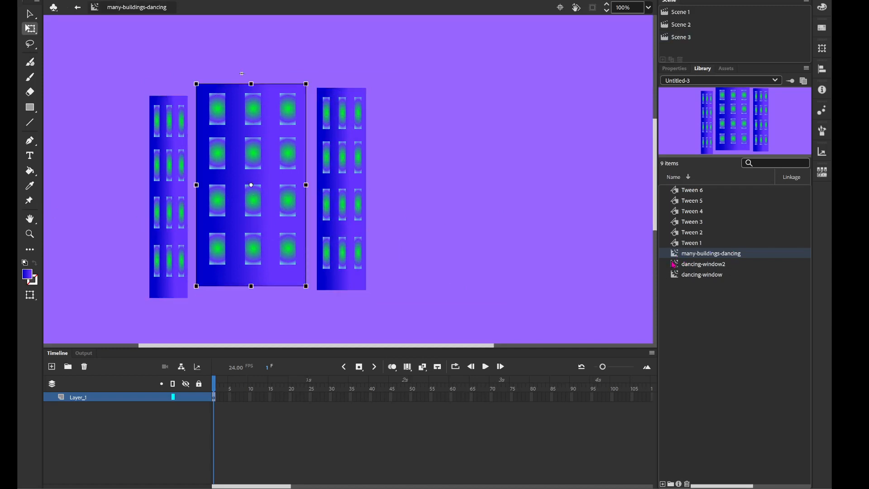
Add two new layers above Layer_1 in the many-buildings-dancing symbol.
left_click(51, 367)
left_click(52, 367)
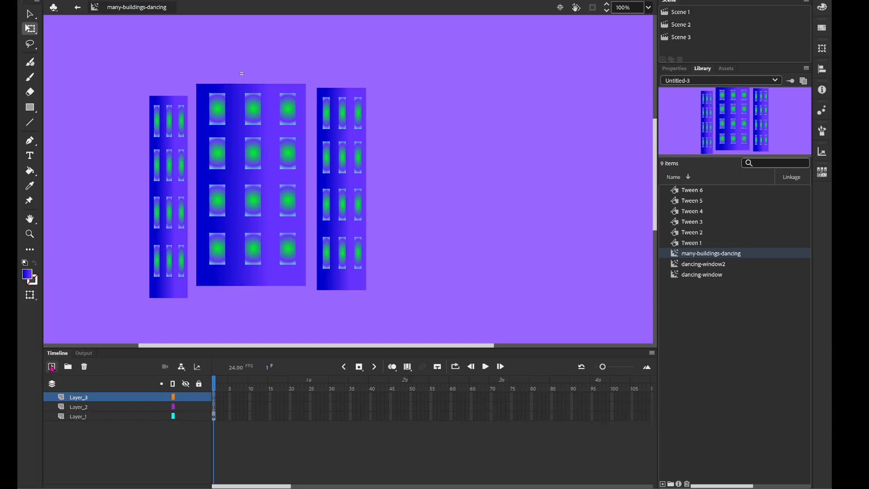
Add a fourth layer to the many-buildings-dancing symbol and insert a keyframe at frame 53 of Layer_1.
left_click(51, 366)
left_click(80, 427)
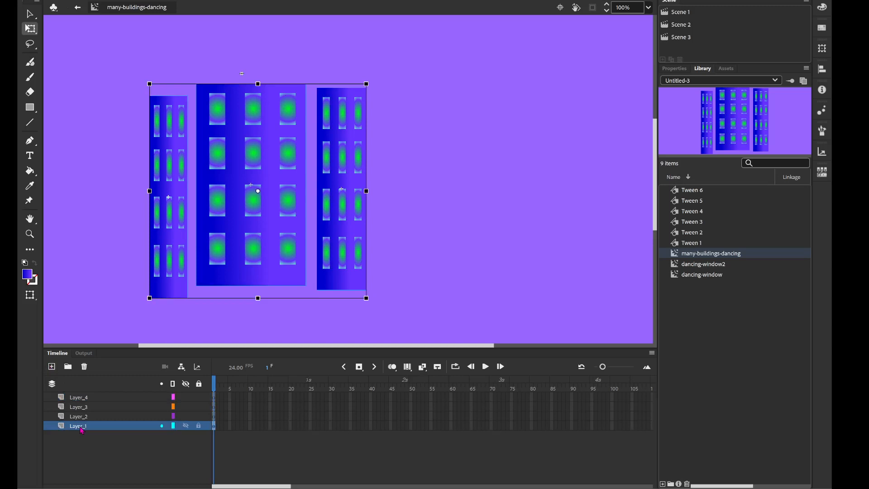
left_click(108, 223)
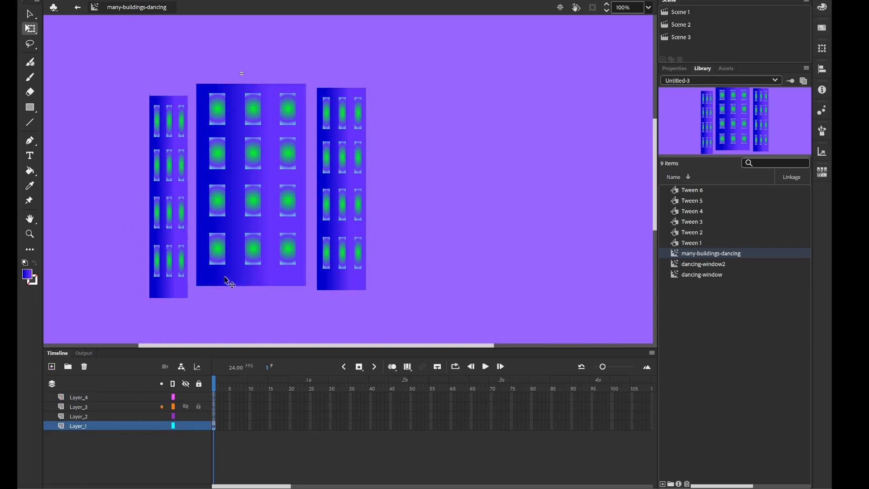
left_click(543, 426)
right_click(424, 428)
left_click(487, 209)
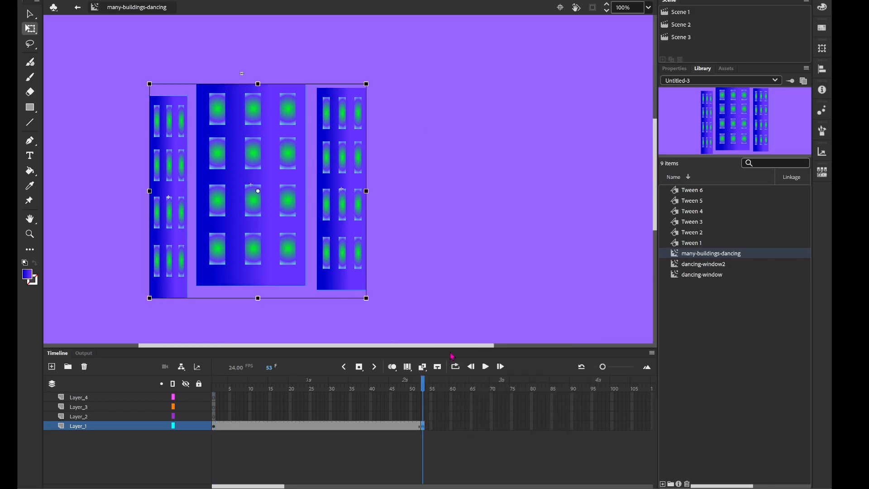
Cut the wide middle building from frame 53 of Layer_1 and paste it into frame 1 of Layer_2.
left_click(423, 416)
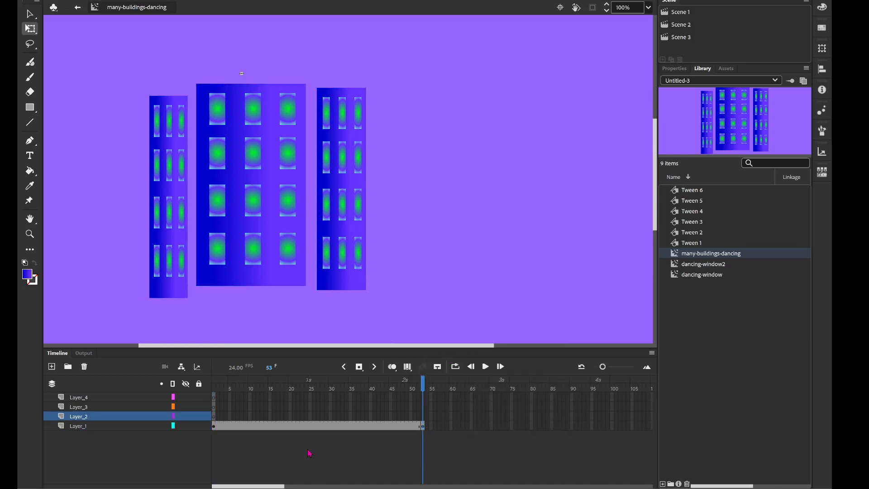
left_click(180, 278)
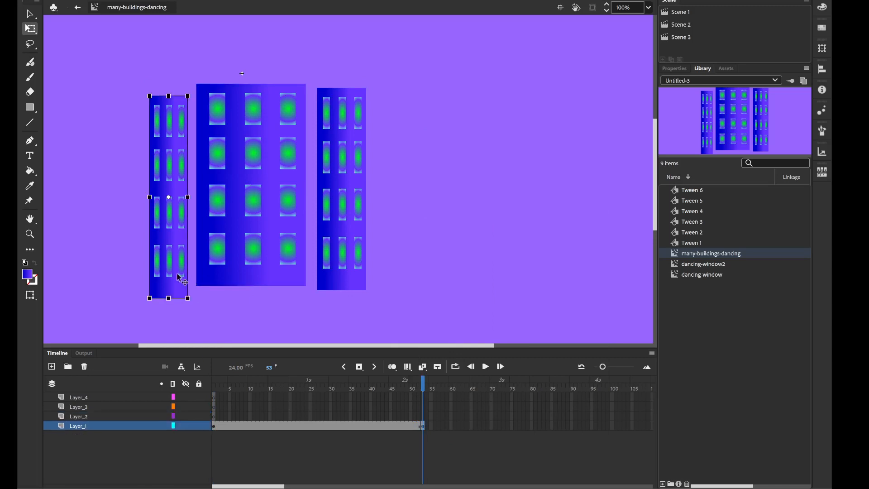
left_click(255, 274)
key("Delete")
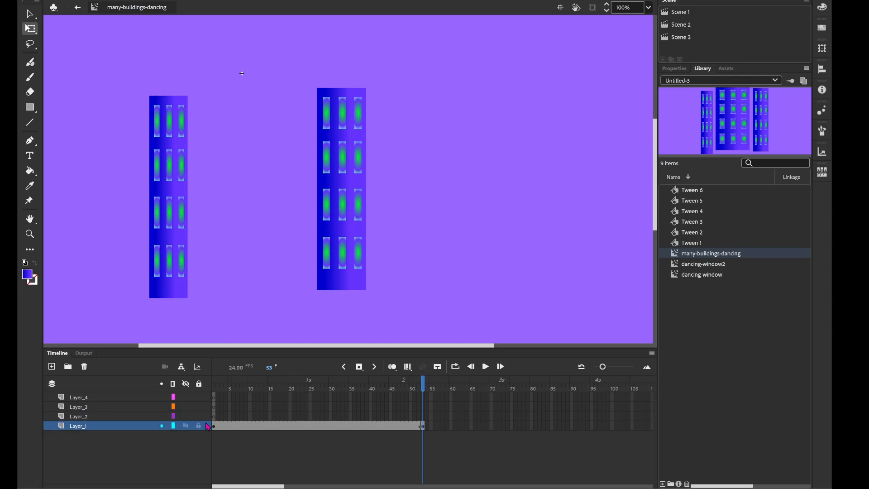
left_click(213, 417)
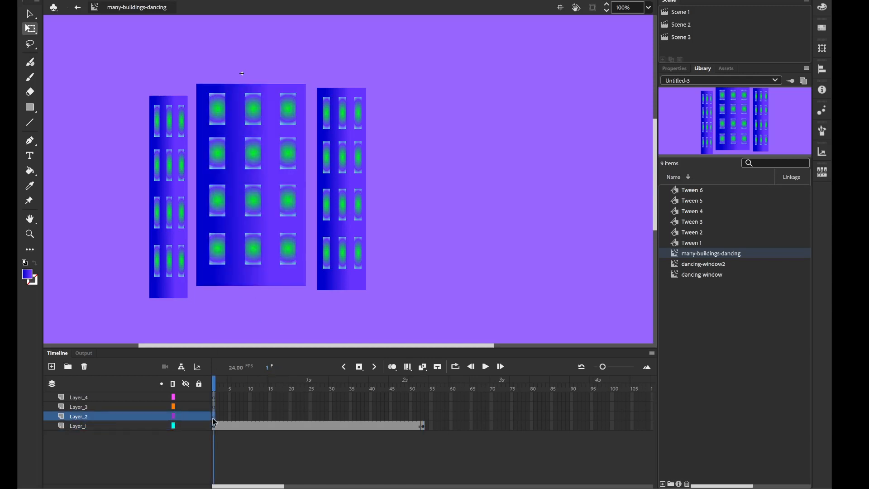
key("ctrl+v")
Insert a keyframe at frame 53 of Layer_2 and move the wide building there left, against the narrow left building.
left_click(423, 418)
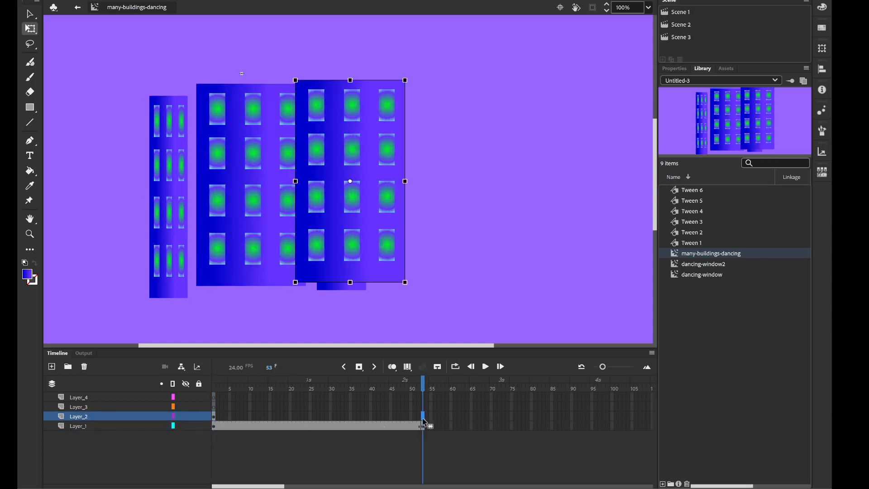
right_click(423, 419)
left_click(493, 201)
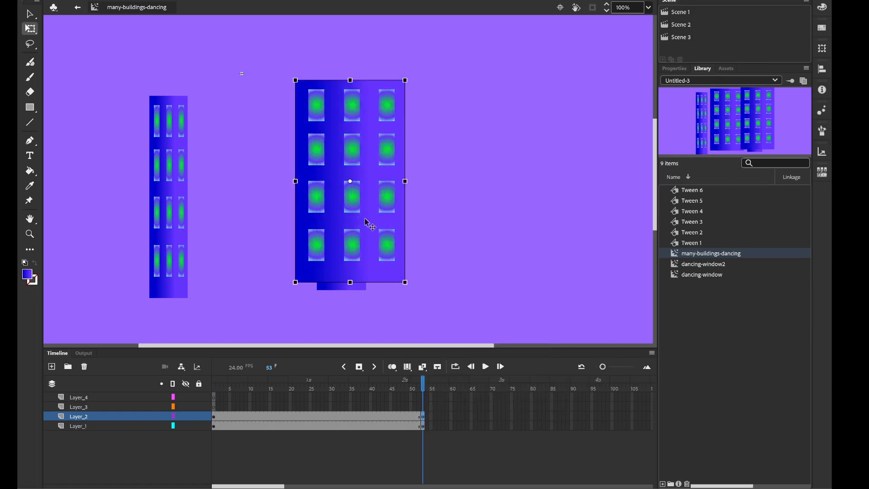
left_click_drag(372, 227, 265, 238)
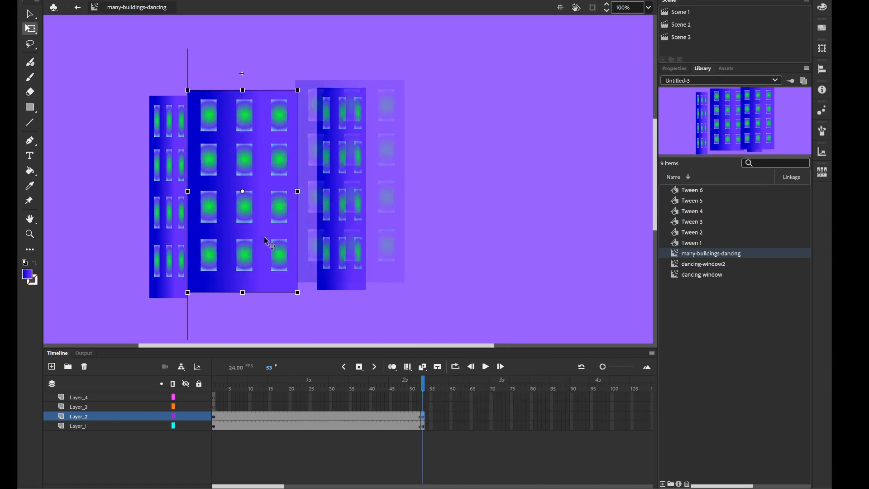
Cut the right building from frame 53 of Layer_1, paste it into frame 1 of Layer_3, and spread both pasted buildings to the right.
left_click(342, 228)
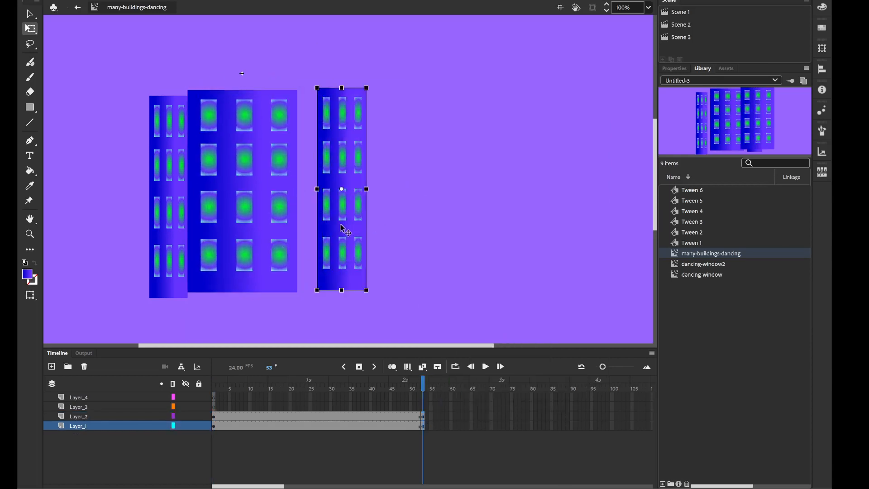
key("Delete")
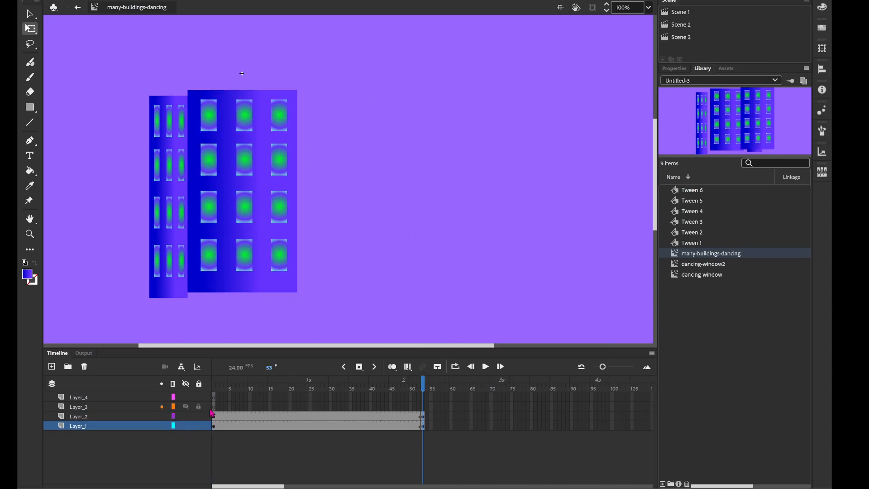
left_click(215, 407)
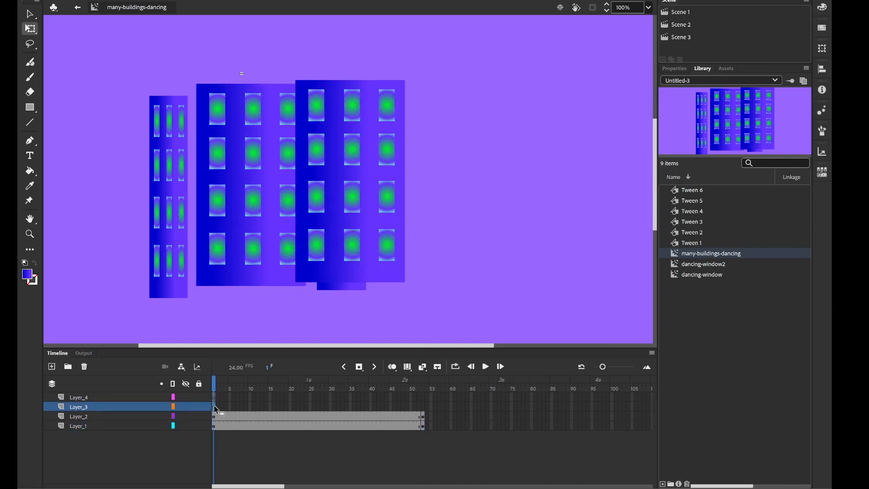
key("ctrl+v")
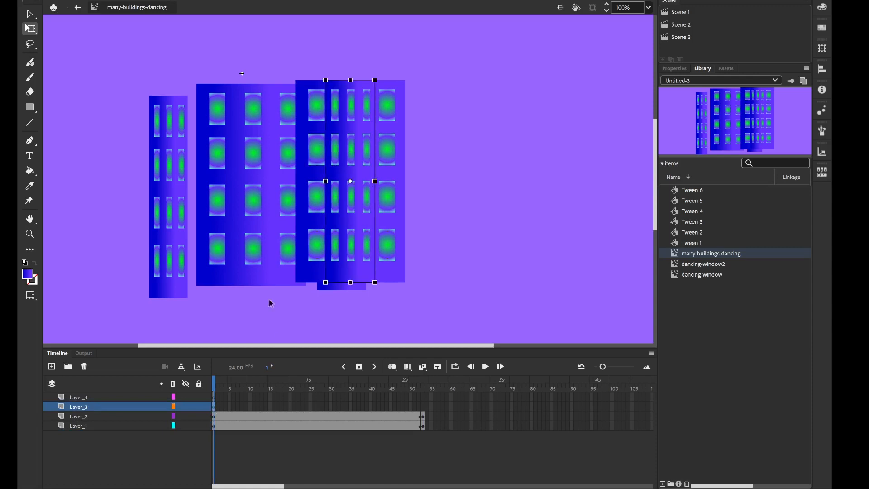
left_click_drag(346, 244, 543, 264)
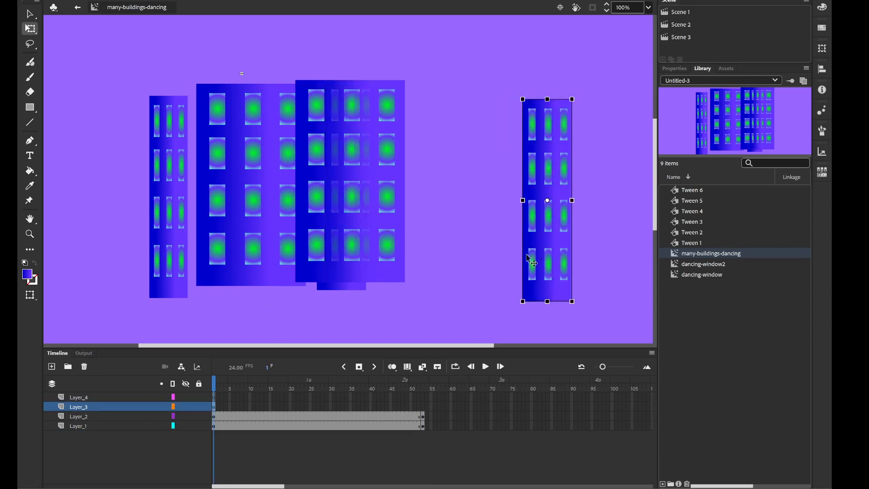
left_click_drag(344, 256, 439, 243)
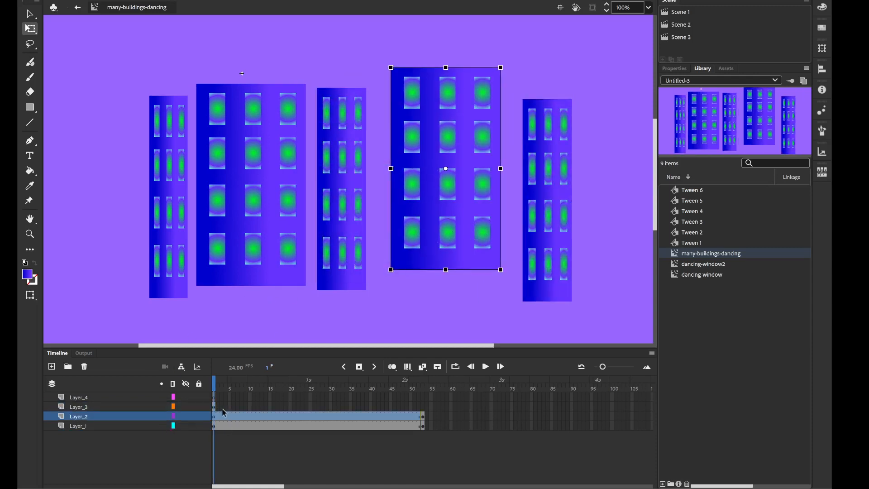
Insert a keyframe at frame 53 of Layer_3, then move the wide building right and the left narrow building up and left.
right_click(424, 411)
left_click(490, 190)
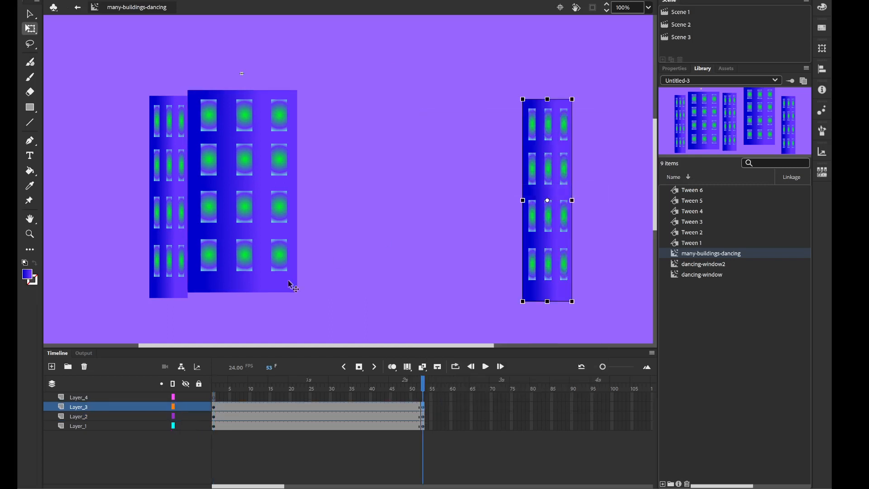
left_click_drag(271, 247, 358, 244)
left_click_drag(154, 267, 134, 244)
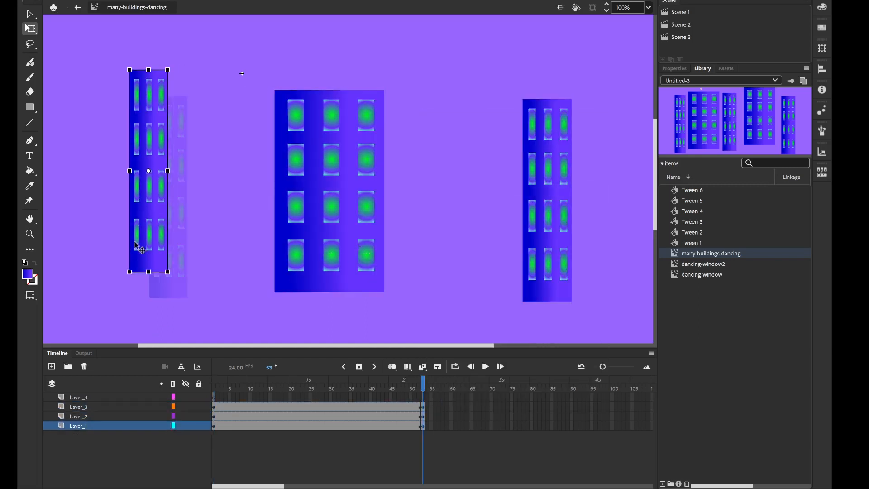
Hide Layer_2 and Layer_3 and delete the middle and right buildings from frame 1 of Layer_1.
left_click(185, 407)
left_click(186, 416)
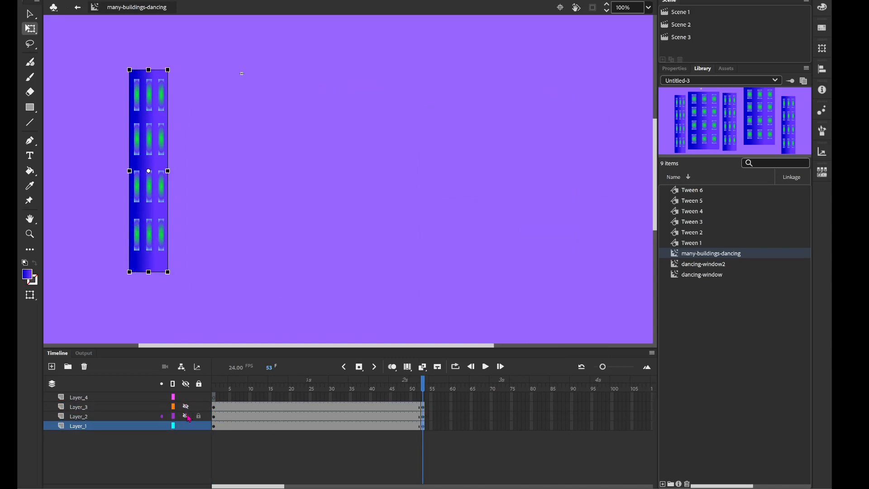
left_click(215, 426)
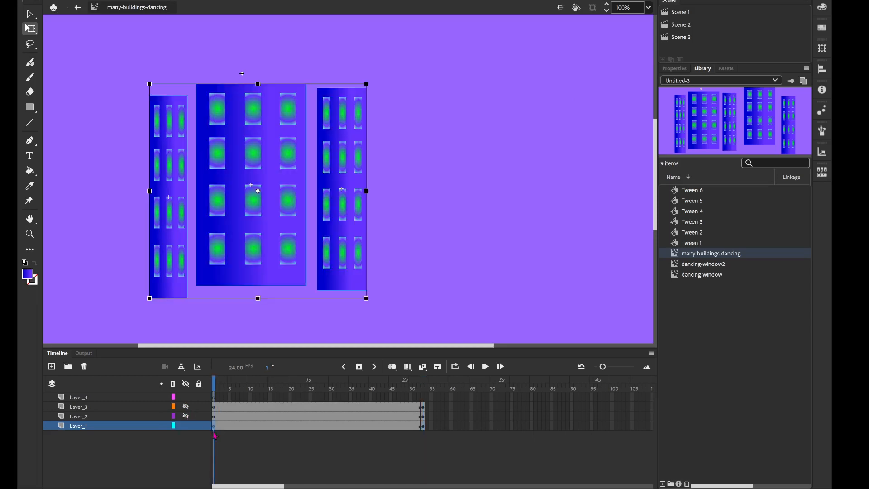
left_click(423, 272)
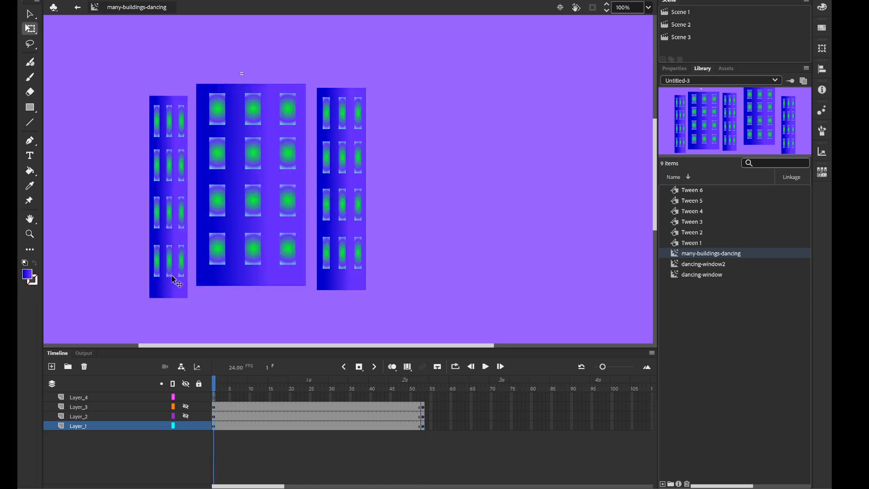
left_click(224, 258)
key("Delete")
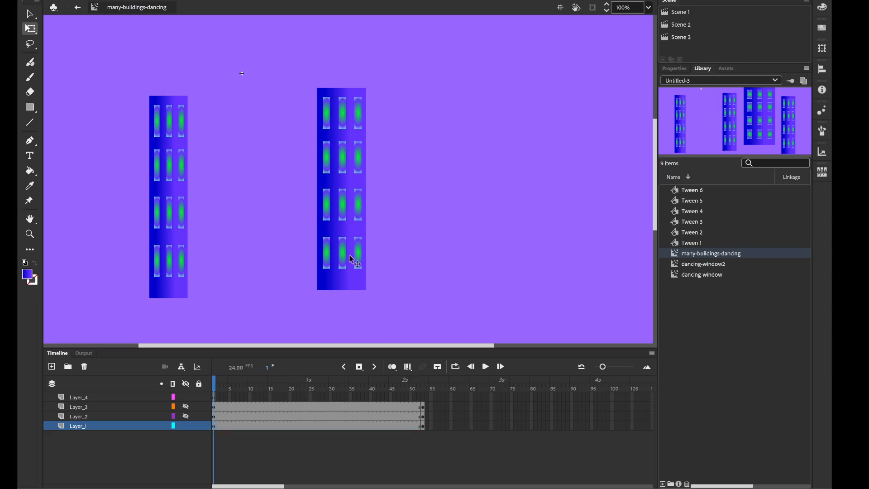
left_click(351, 257)
key("Delete")
Create a classic tween on Layer_1 between frames 1 and 53 and shift its narrow building right at frame 29.
left_click(176, 290)
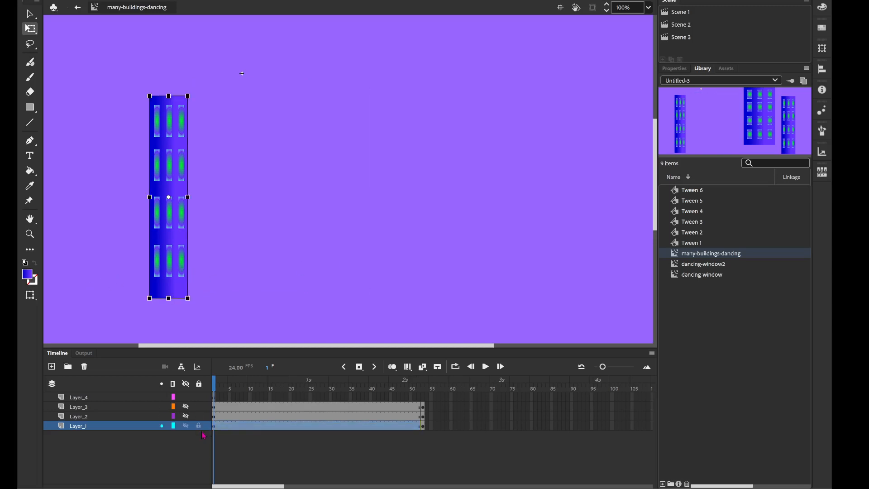
left_click(423, 426)
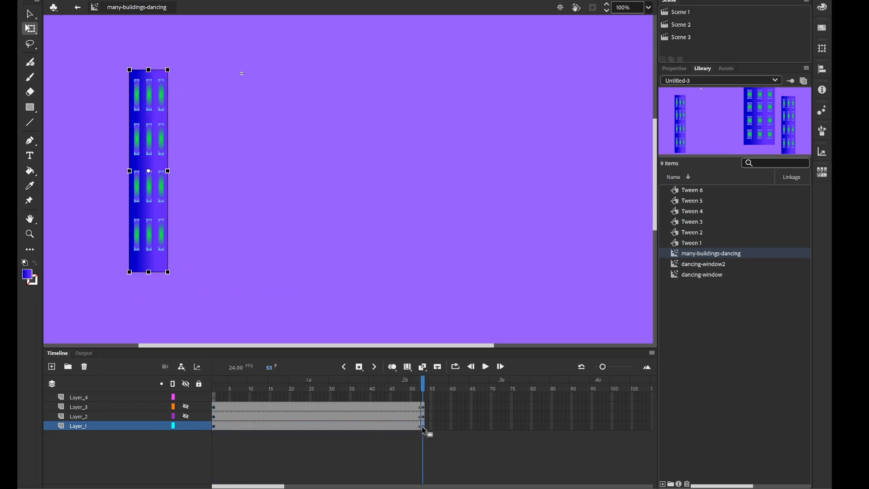
right_click(325, 427)
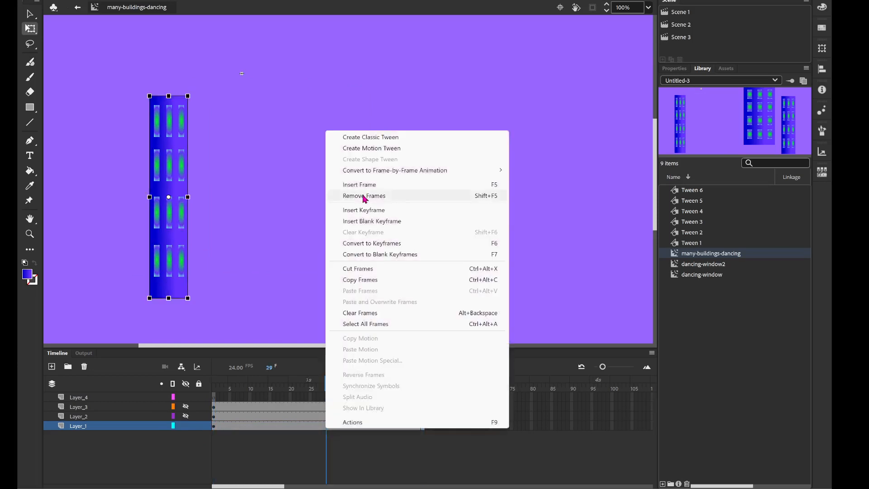
left_click(386, 139)
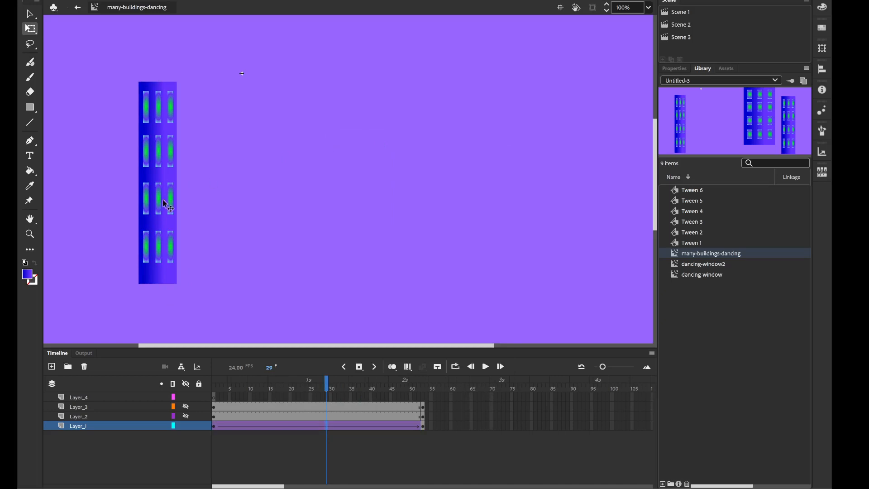
mouse_move(198, 208)
left_mouse_down()
mouse_move(219, 212)
mouse_move(217, 194)
mouse_move(215, 205)
left_mouse_up()
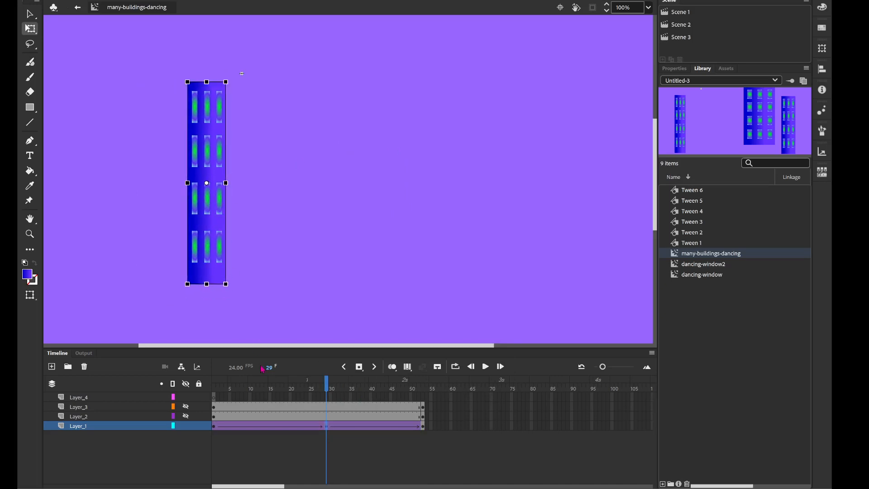
Show Layer_2 with Layer_1 hidden and move its frame 1 building left, checking its position against Layer_1's building.
left_click(215, 416)
left_click(185, 415)
left_click(186, 426)
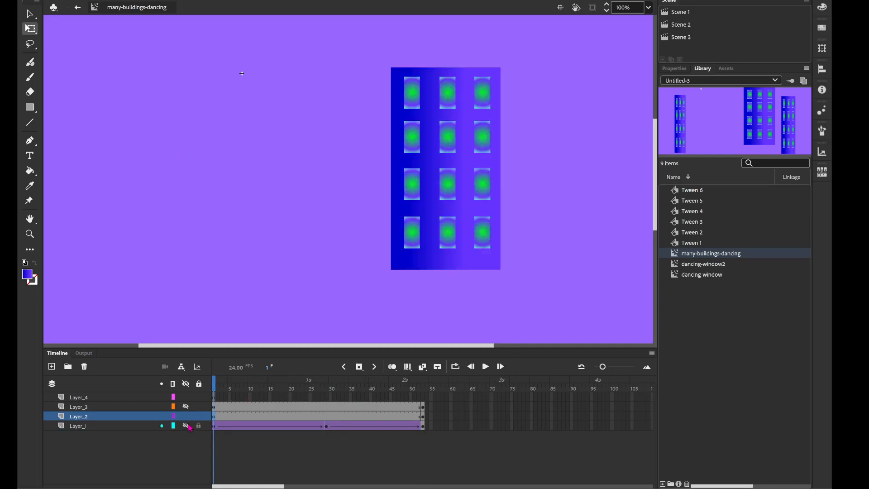
left_click(214, 416)
left_click_drag(452, 239, 262, 248)
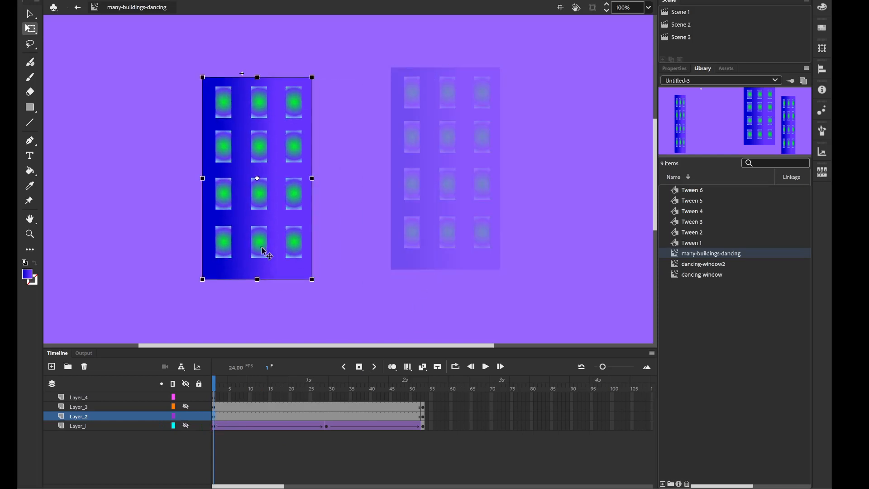
left_click(186, 426)
left_click(186, 427)
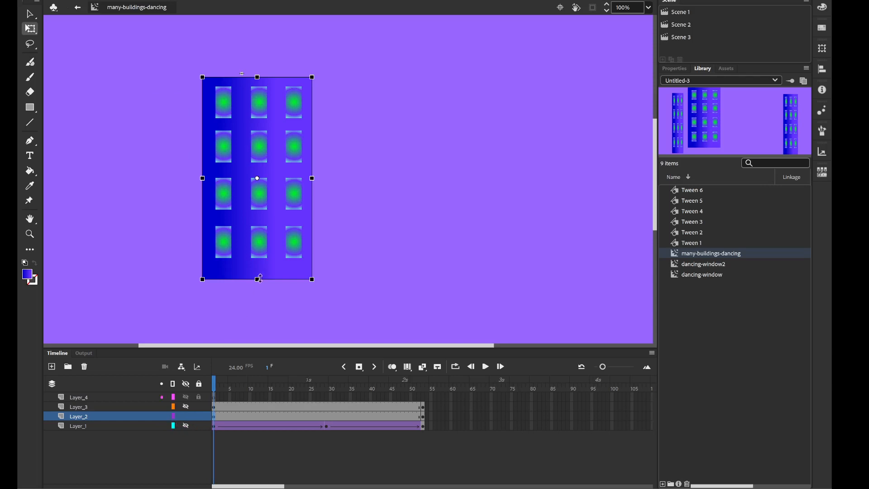
left_click_drag(267, 263, 248, 265)
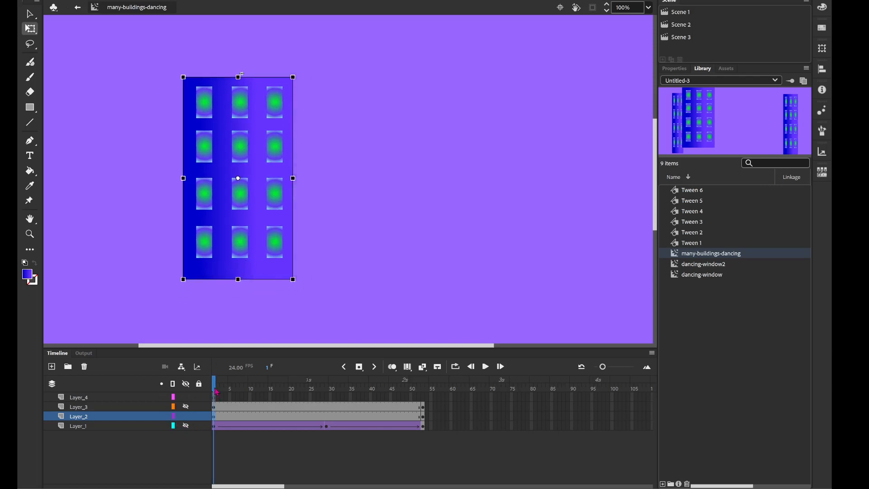
left_click(185, 426)
left_click(186, 426)
Create a classic tween on Layer_2 between frames 1 and 53 and go to its end keyframe.
left_click(426, 416)
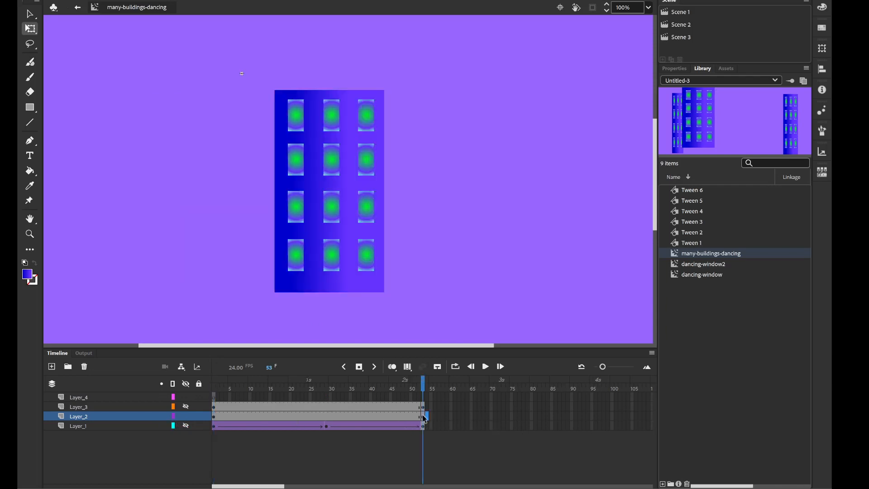
right_click(318, 416)
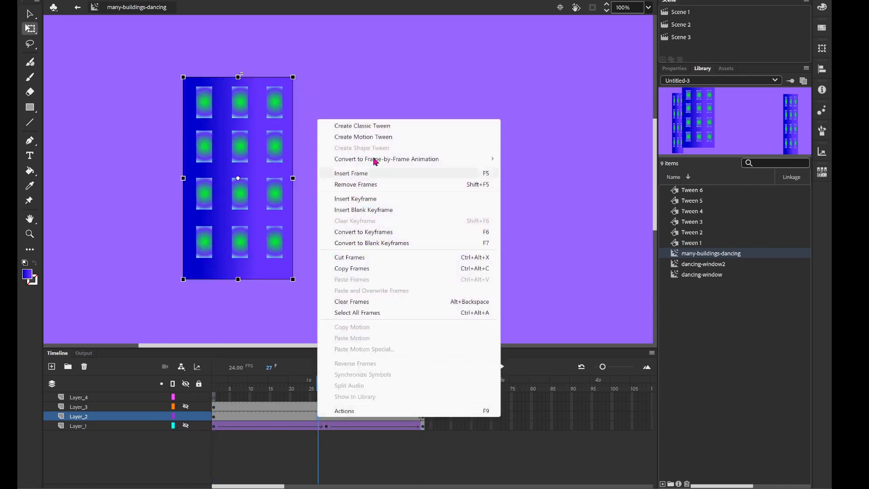
left_click(376, 125)
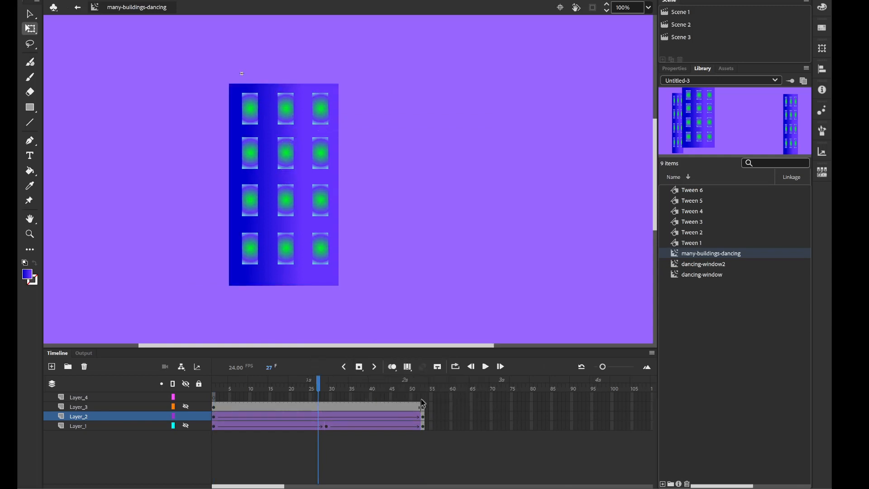
left_click(423, 419)
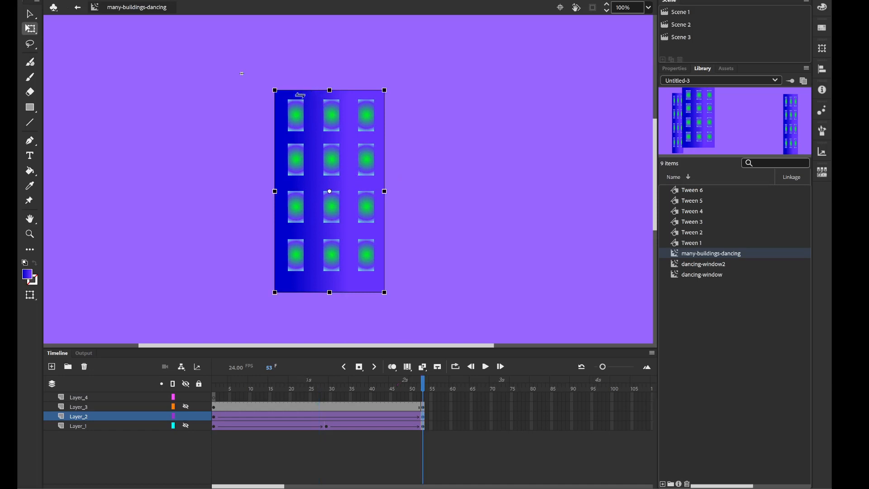
Skew Layer_2's building at frame 53 so its top leans left, move it left, and play the timeline from frame 1.
left_click_drag(299, 92, 281, 93)
left_click_drag(275, 223, 174, 224)
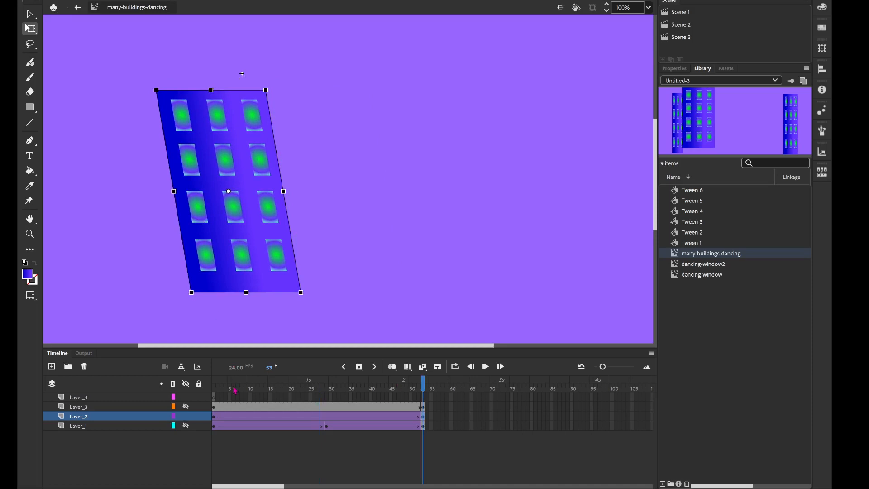
left_click(214, 399)
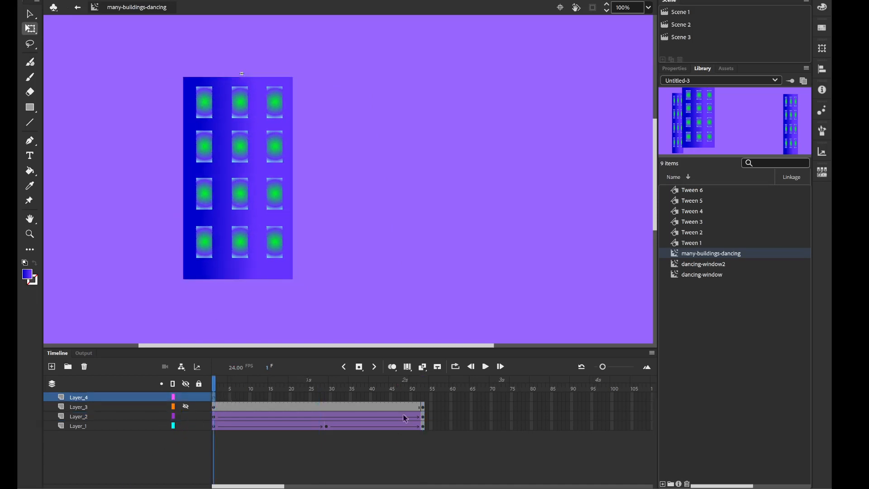
left_click(484, 366)
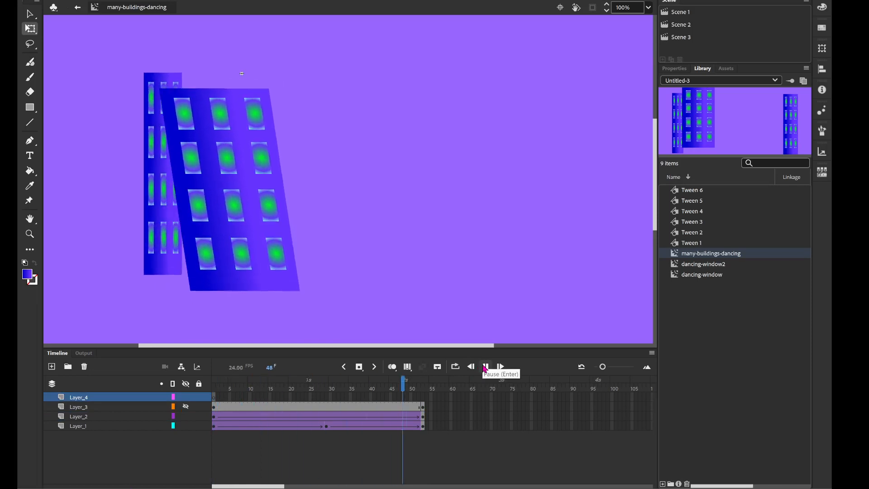
Show Layer_3 and move its narrow building at frame 1 left, closer to the other two buildings.
left_click(214, 408)
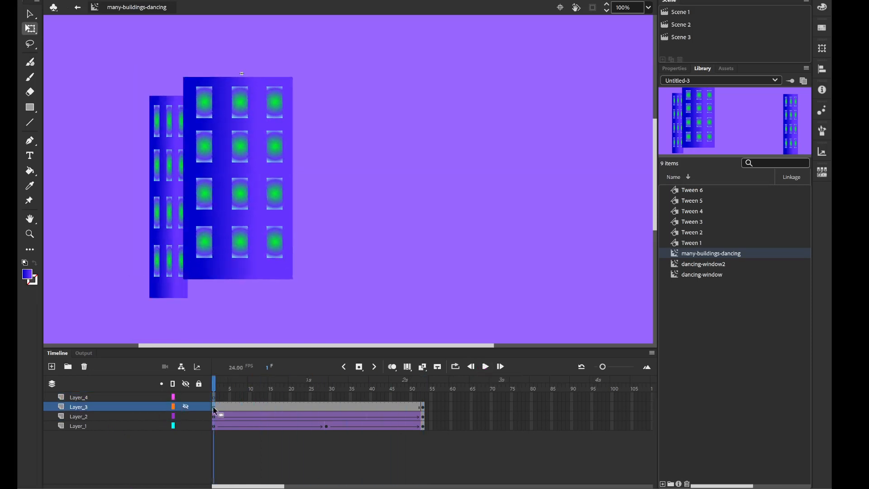
left_click(186, 408)
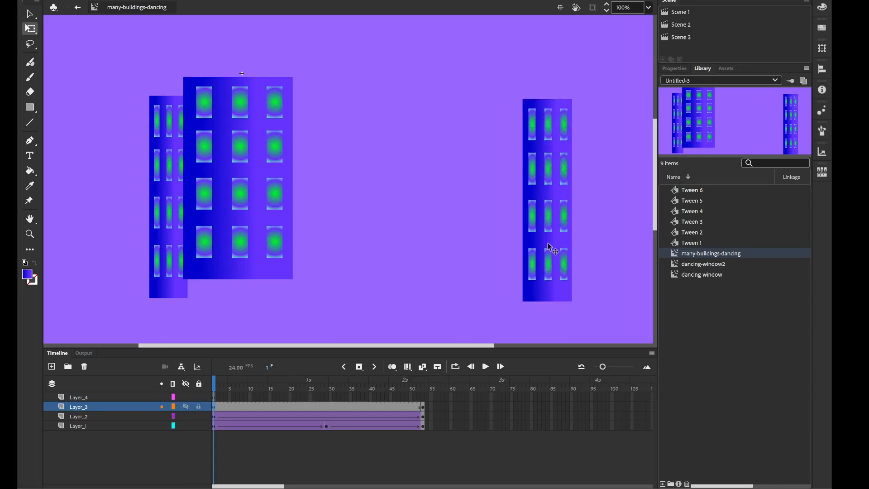
left_click_drag(547, 242, 376, 244)
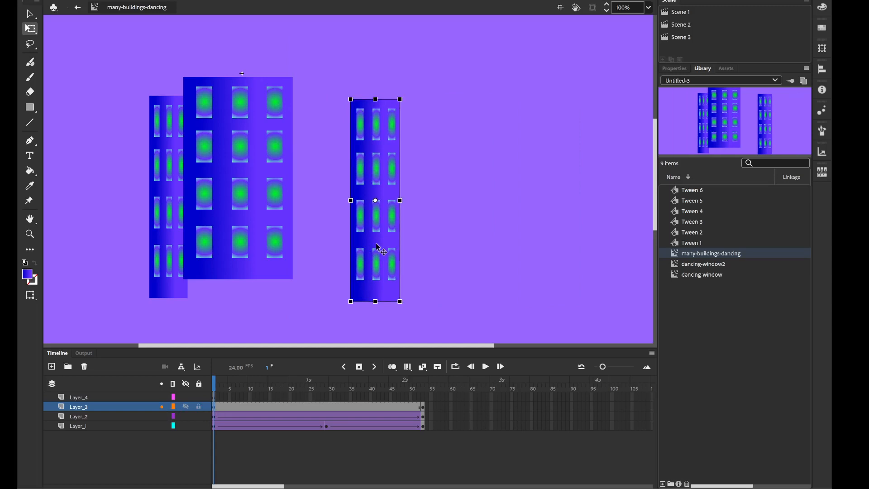
Create a classic tween on Layer_3 between frames 1 and 53 and move its building left over the wide building at frame 34.
left_click(424, 411)
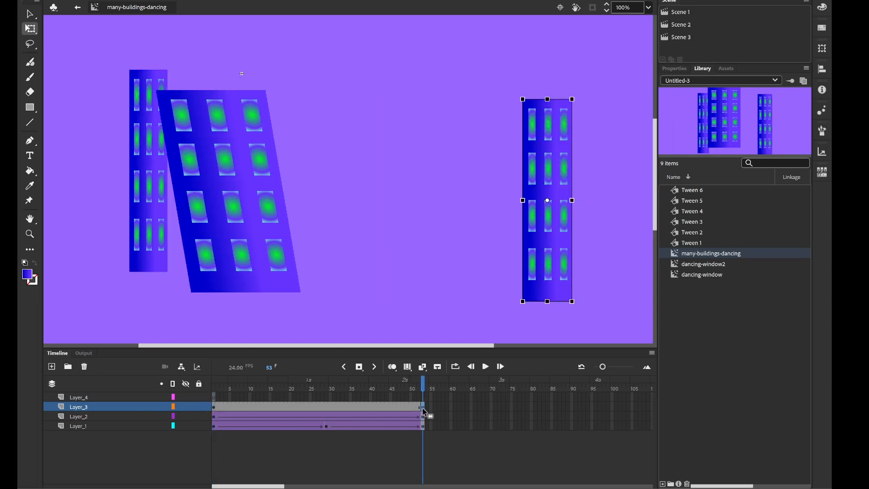
right_click(347, 408)
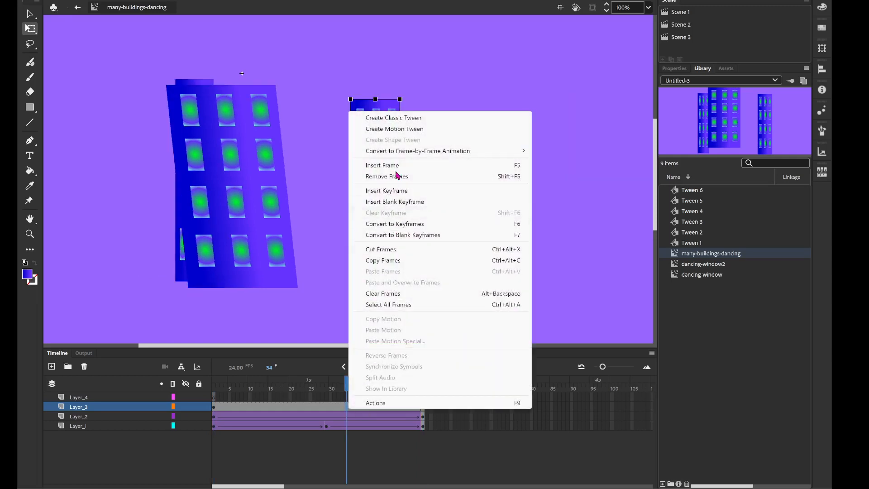
left_click(403, 119)
left_click_drag(489, 203, 270, 204)
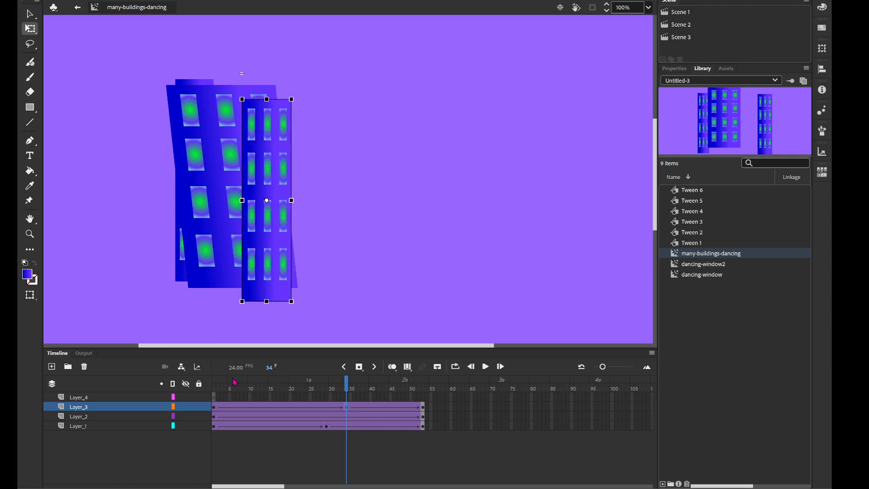
Insert a keyframe at frame 13 of Layer_3, shift its building right and slightly up, and play the timeline from frame 1.
right_click(266, 413)
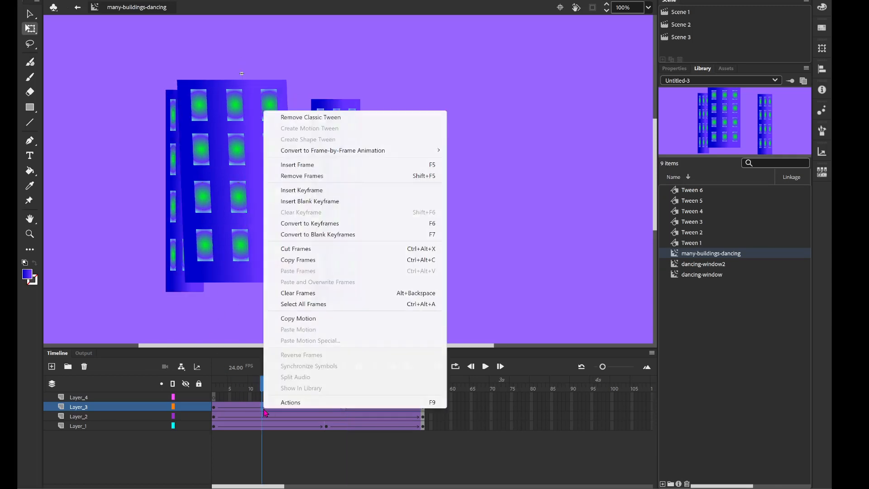
left_click(302, 190)
left_click_drag(314, 198, 380, 191)
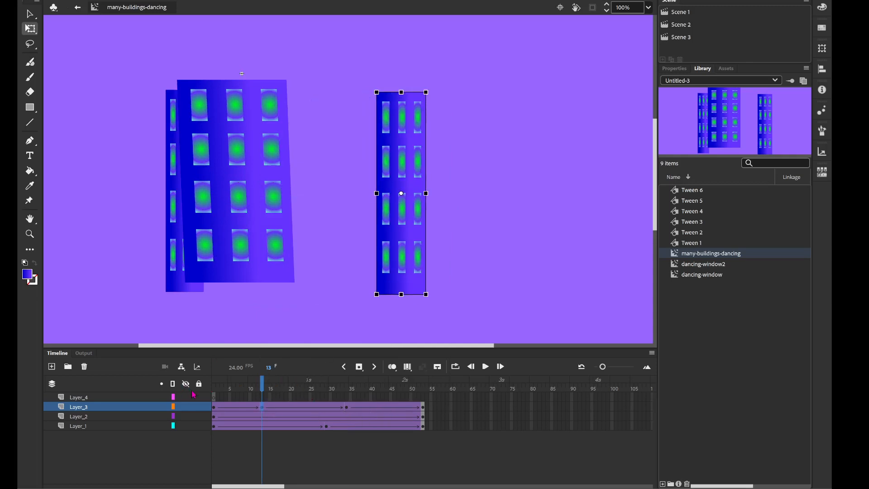
left_click(213, 397)
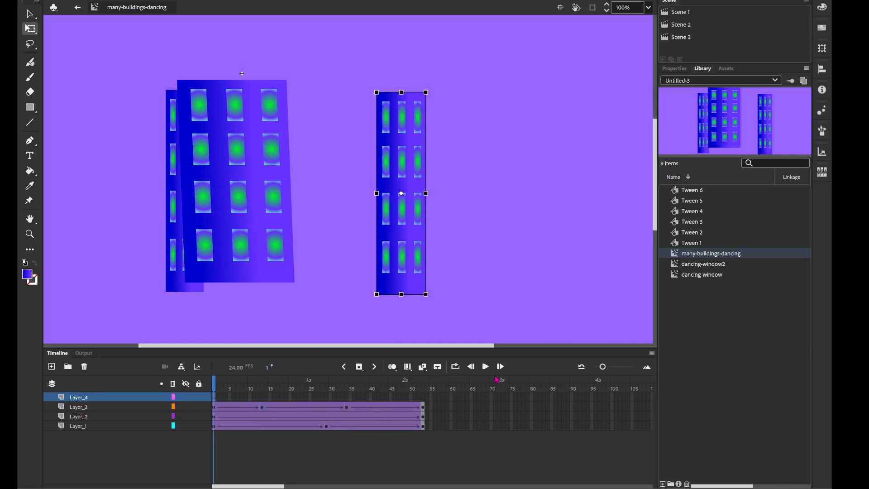
left_click(486, 366)
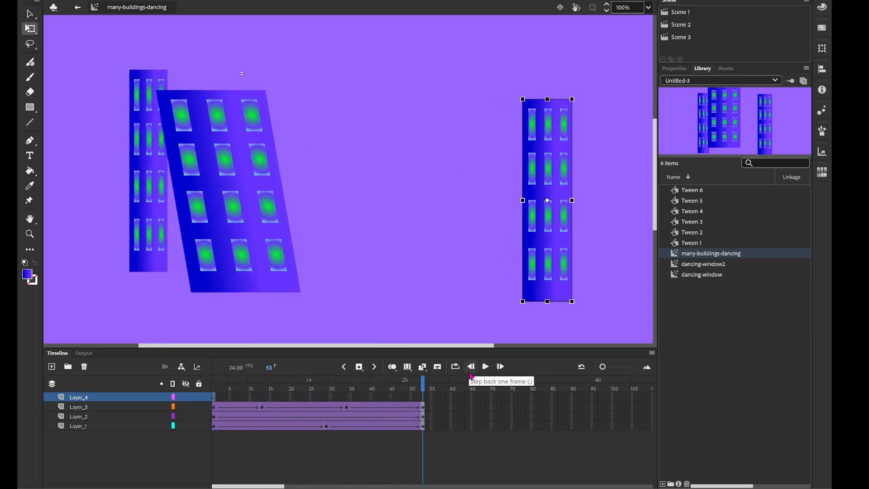
Move Layer_3's building at frame 53 left beside the skewed building and play the timeline from the start.
left_click(424, 407)
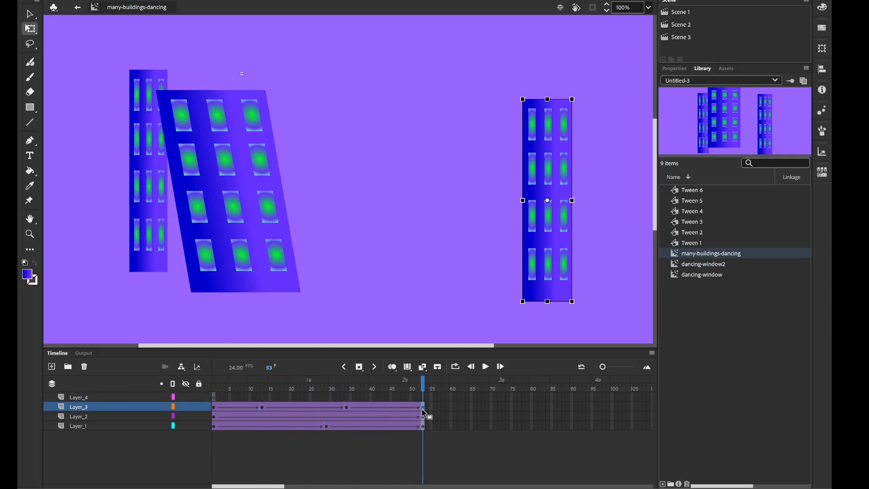
left_click_drag(543, 238, 353, 229)
left_click_drag(315, 286, 316, 286)
left_click(218, 401)
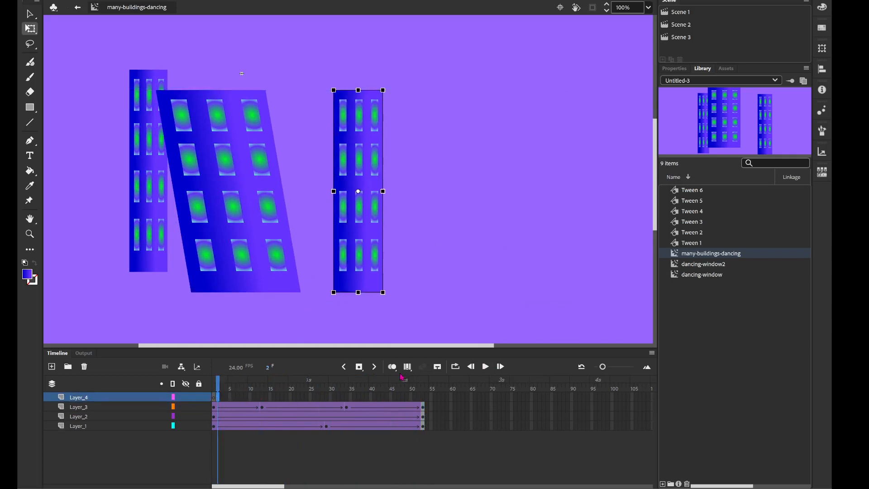
left_click(486, 368)
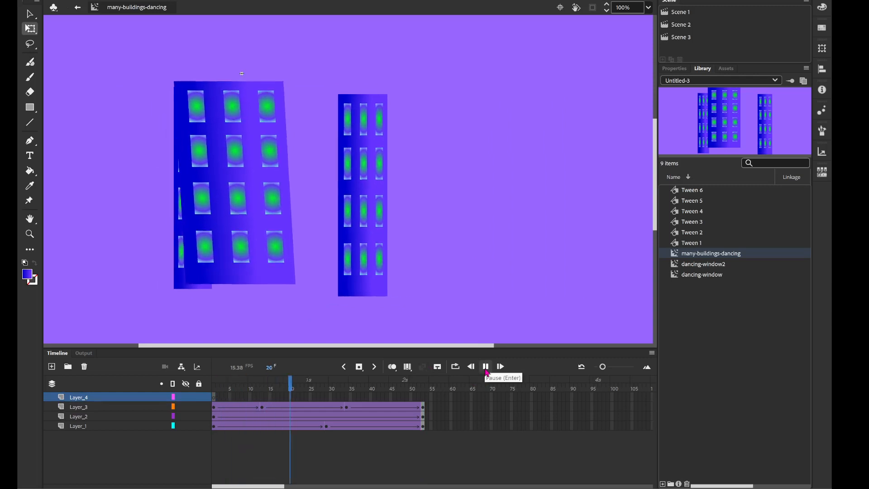
On Layer_3, shift the building left at frame 13 and right and slightly up at frame 34, and play the timeline.
left_click(263, 408)
left_click_drag(375, 257, 328, 257)
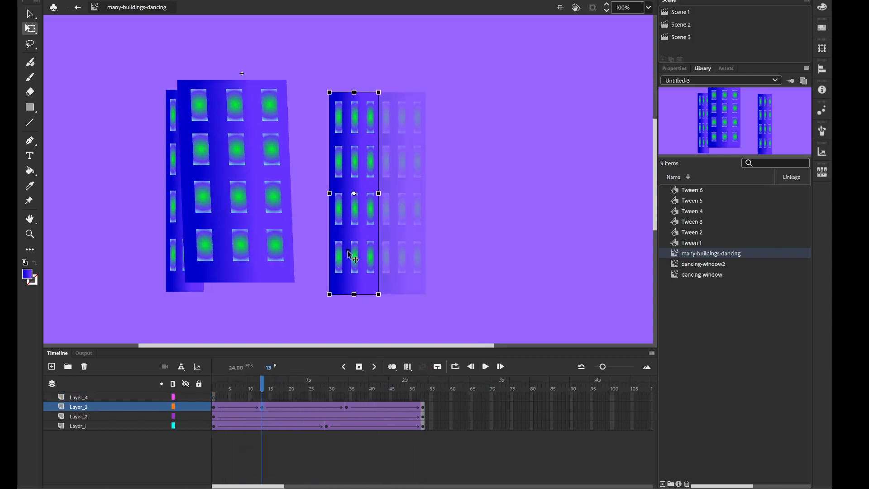
left_click(348, 407)
left_click_drag(290, 269, 324, 258)
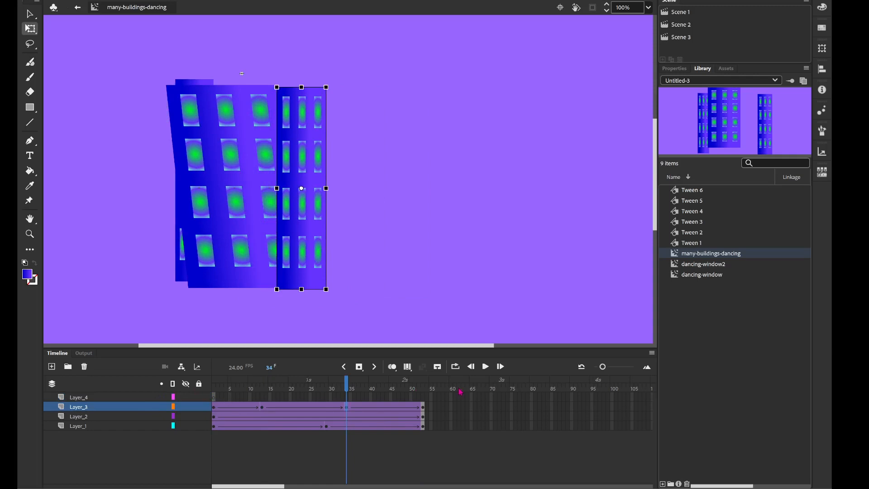
left_click(485, 366)
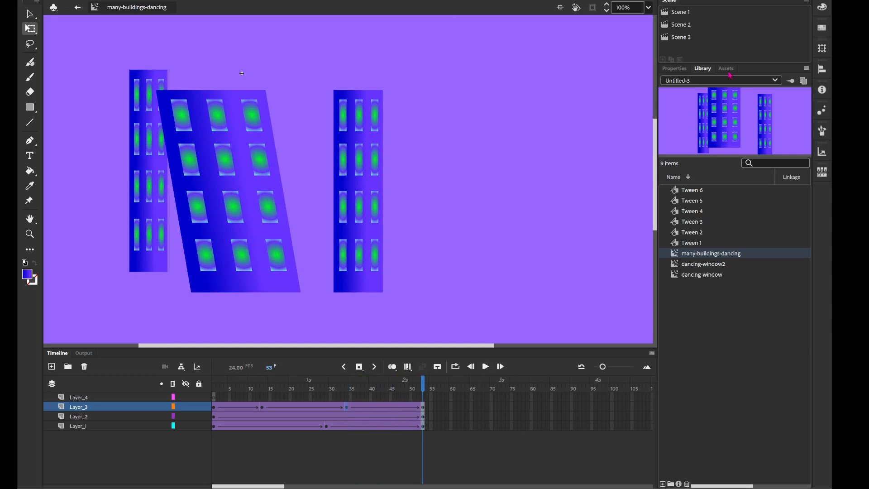
Save the document as Animating with Scenes and Symbols in Animate Document (*.fla) format.
left_click(83, 0)
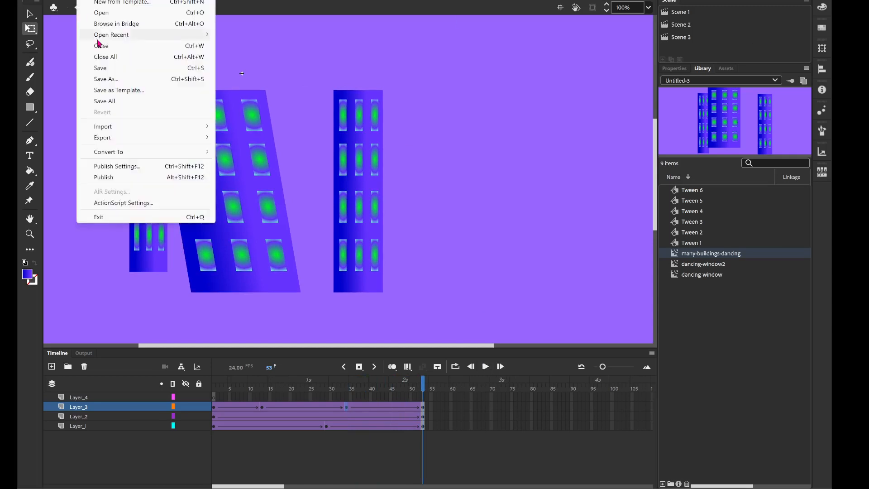
left_click(110, 70)
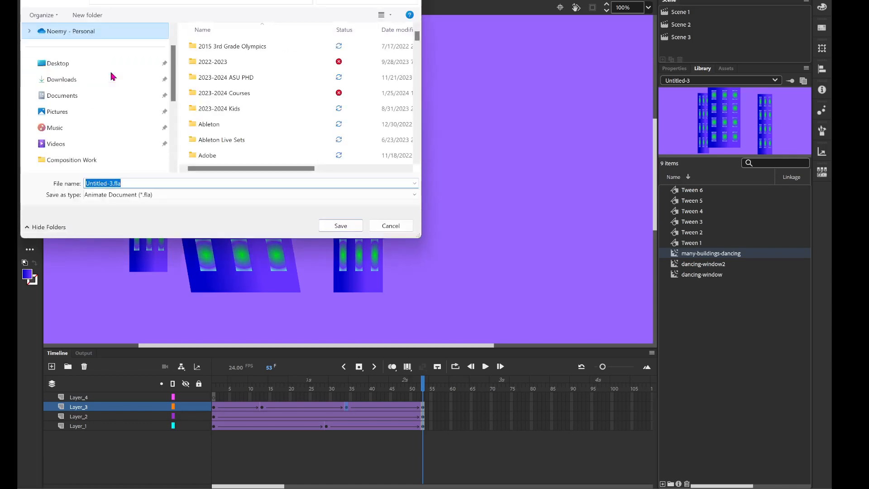
type("Animating with Scenes and Symbol")
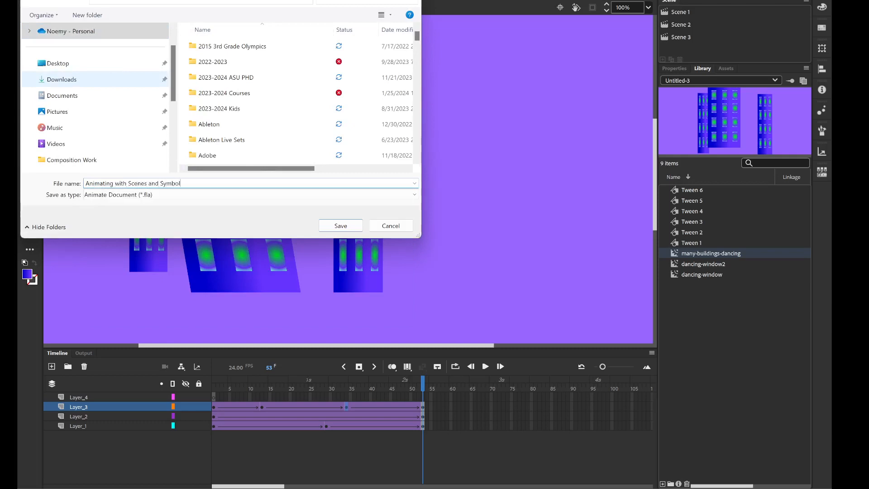
type("s")
key("Return")
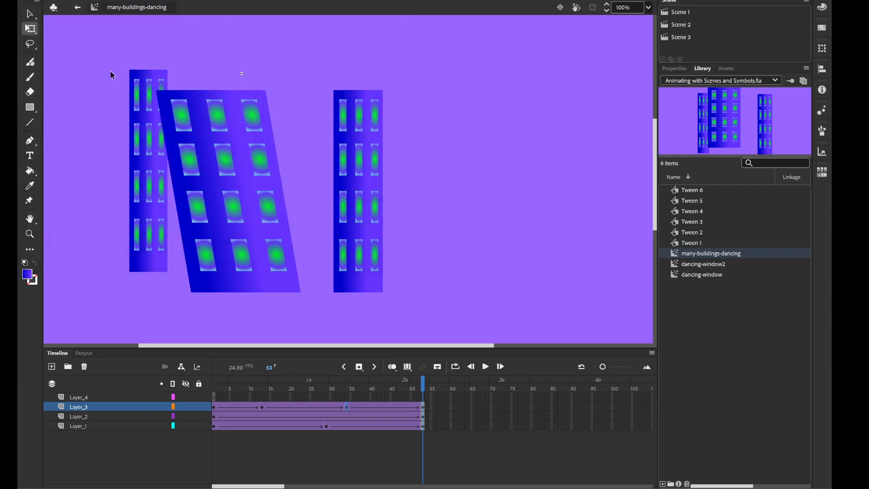
Return from the symbol to Scene 3 and select the many-buildings-dancing instance at frame 1.
left_click(76, 9)
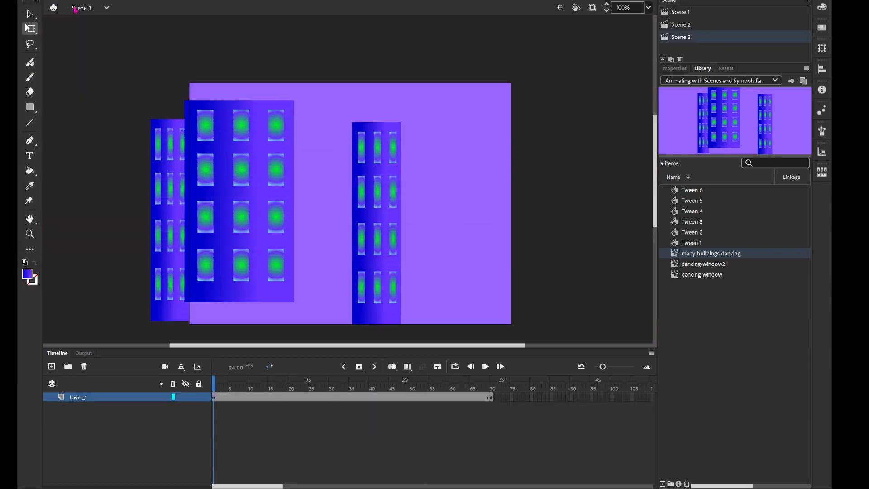
left_click(230, 245)
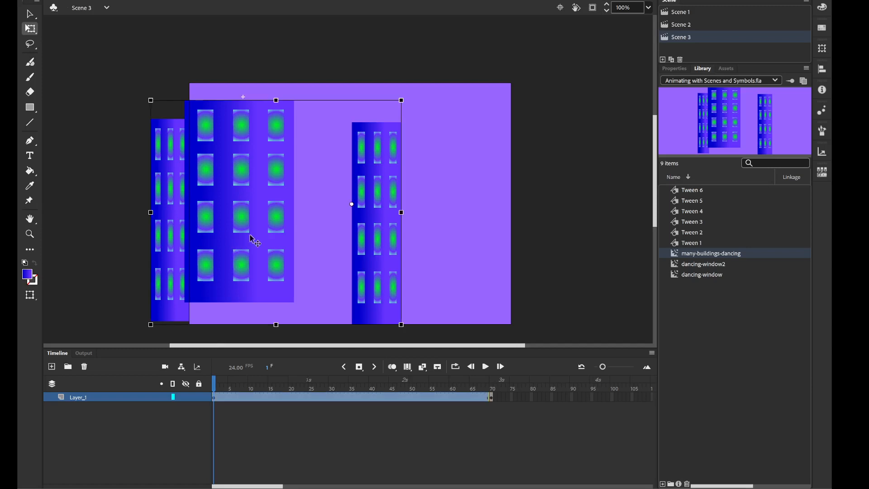
left_click_drag(250, 239, 343, 223)
key("Delete")
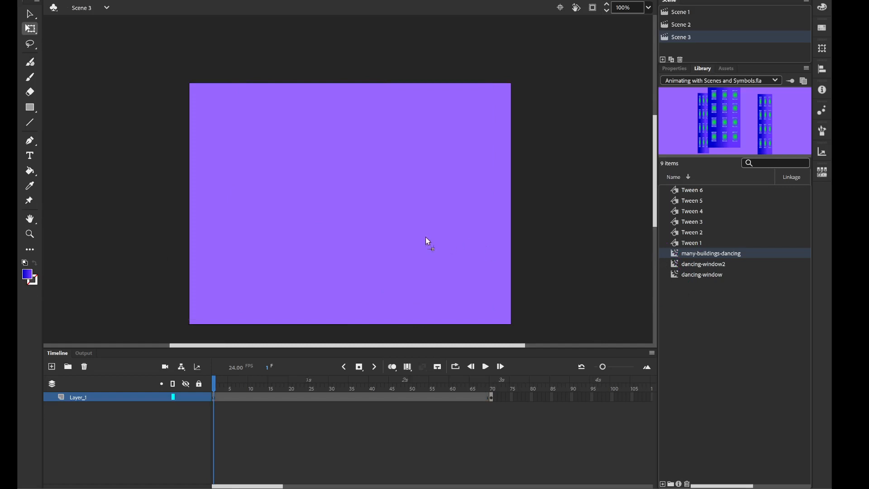
key("ctrl+z")
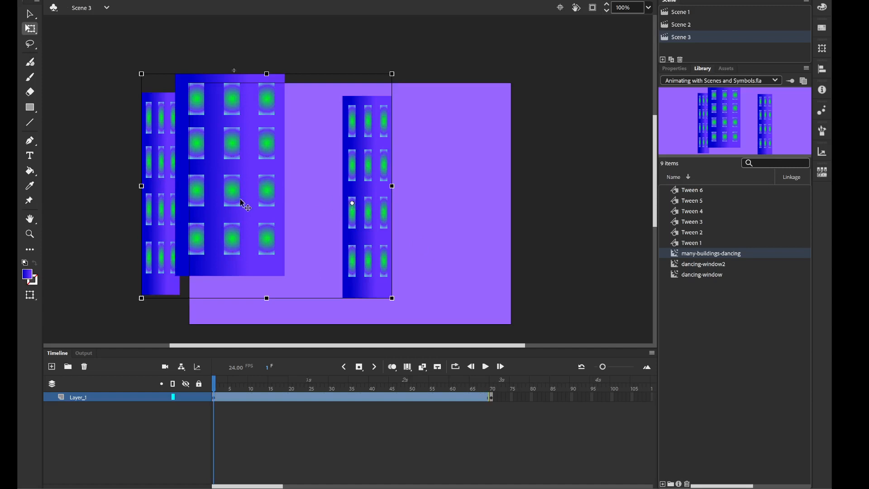
Move the buildings instance at frame 1 right and down so it fits inside the stage, and preview Scene 3 with Test Scene.
left_click_drag(232, 209, 301, 223)
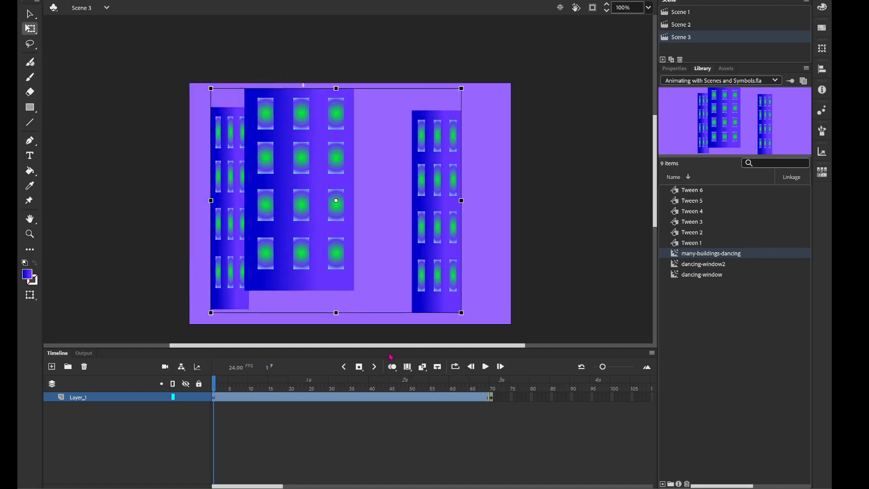
left_click(485, 367)
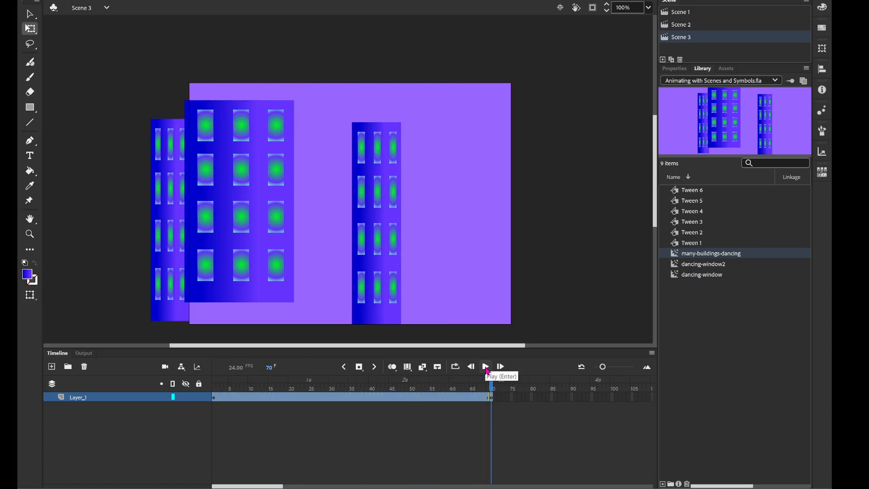
left_click(246, 0)
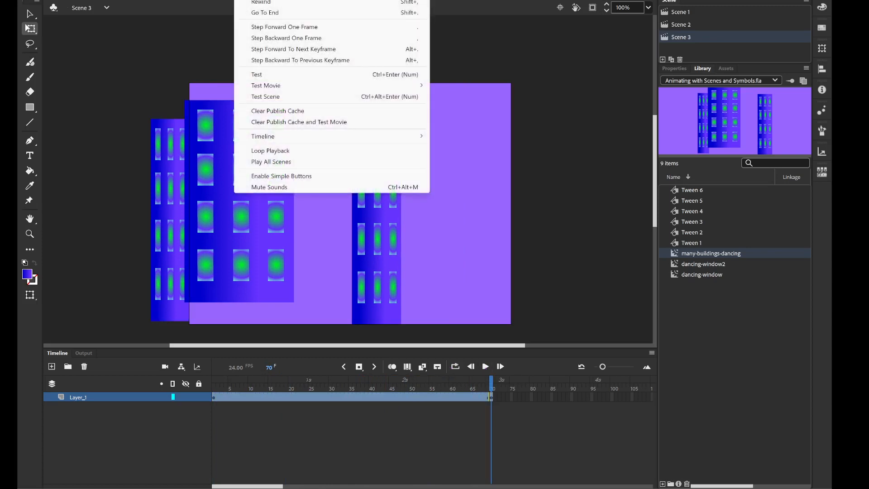
left_click(301, 96)
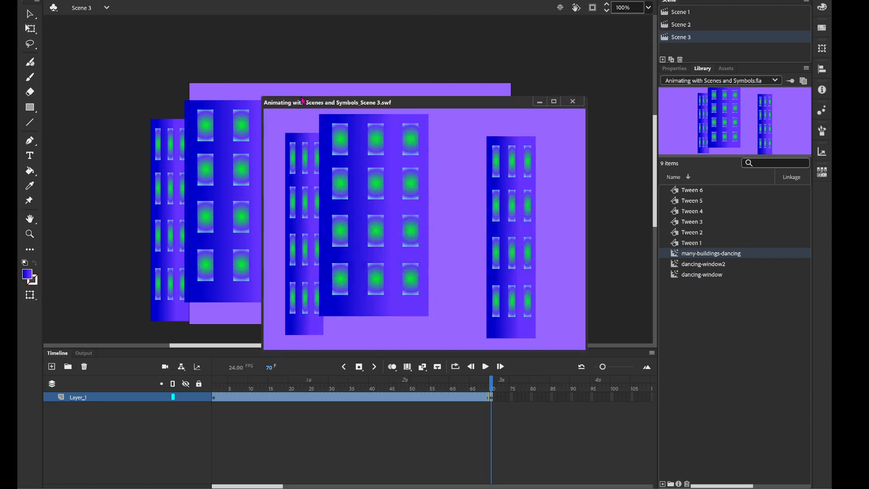
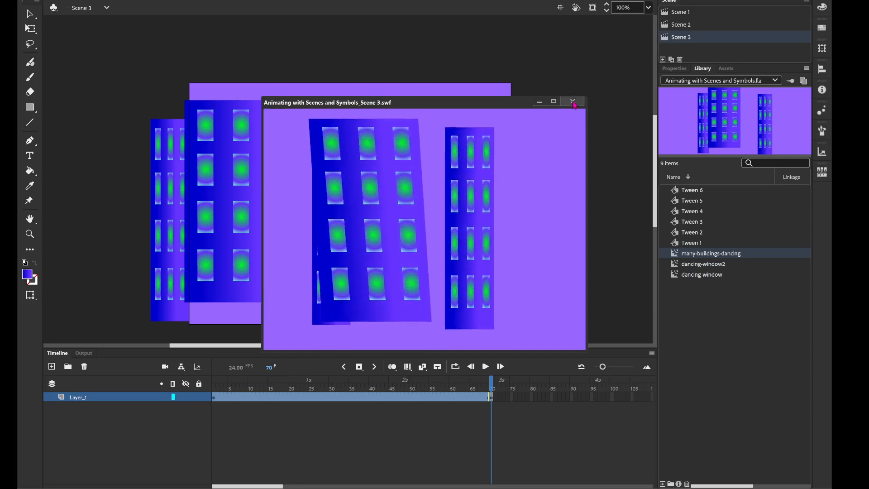
left_click(572, 102)
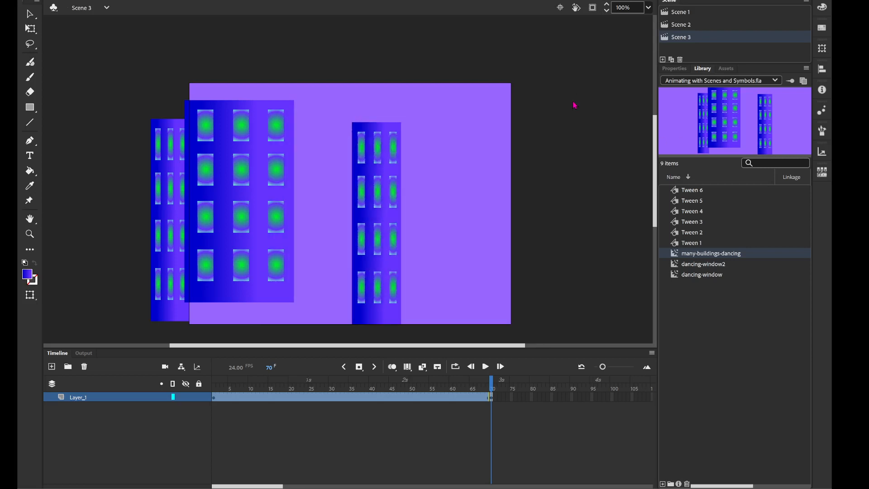
Move the buildings instance at frame 70 right so it fits inside the stage, and try scaling it down, undoing the scaling.
key("q")
left_click_drag(239, 248, 297, 248)
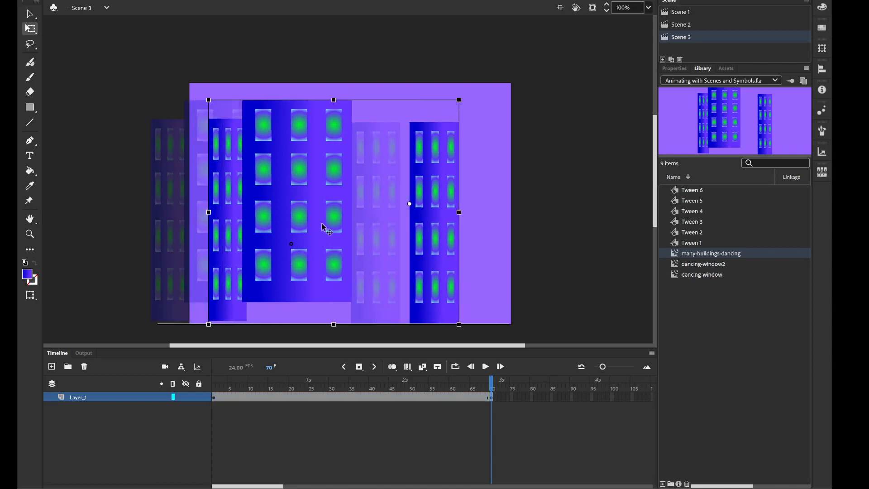
left_click_drag(460, 101, 385, 152)
key("ctrl+z")
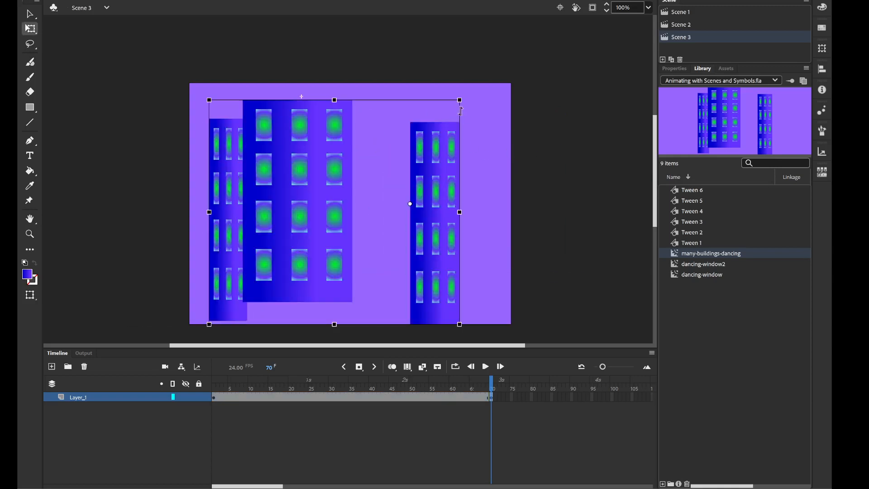
At frame 70, scale the buildings instance down into the stage's upper left and add a second scaled-down many-buildings-dancing instance at the upper right.
left_click_drag(461, 100, 438, 127)
left_click_drag(350, 200, 232, 158)
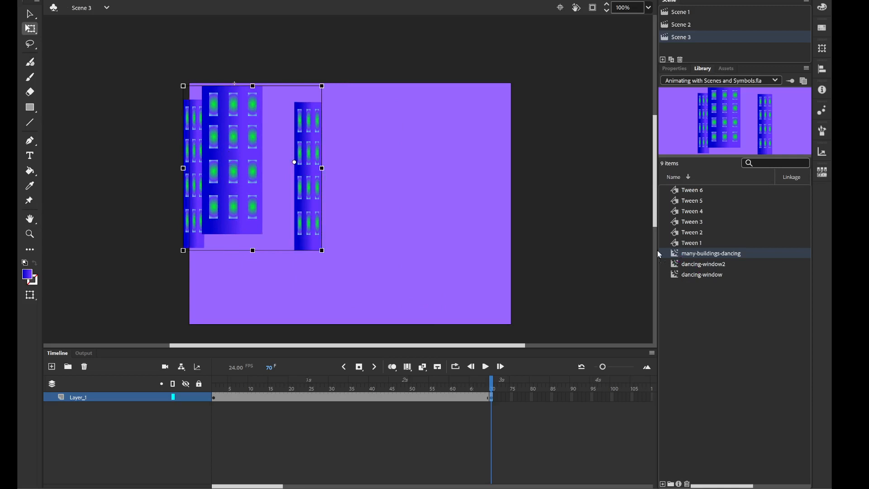
left_click_drag(322, 218, 321, 219)
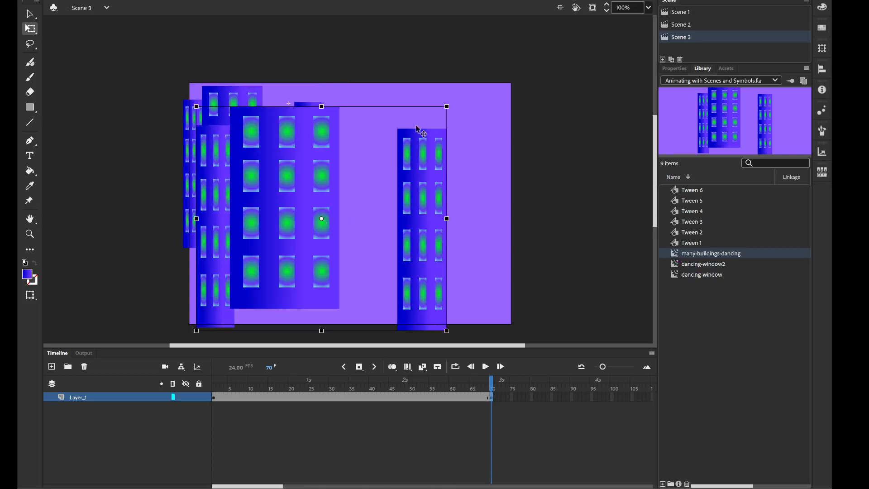
left_click_drag(445, 107, 404, 132)
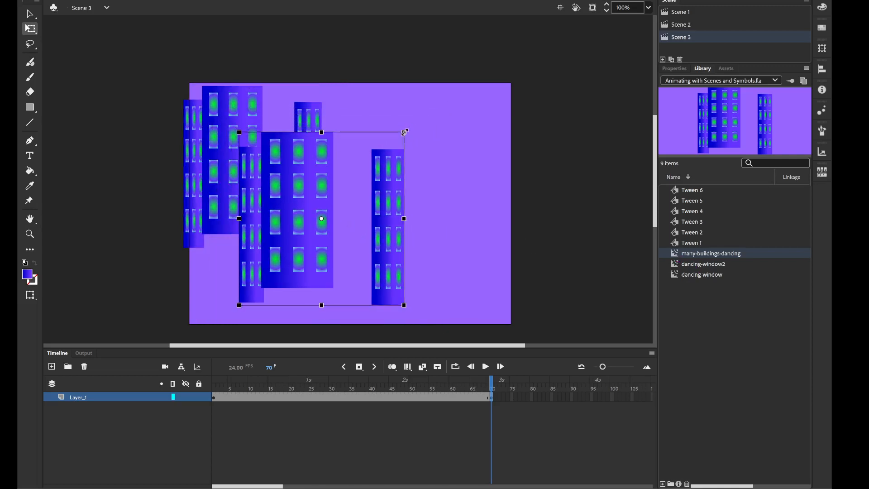
left_click_drag(267, 227, 361, 174)
Flip the upper-right buildings instance at frame 70 horizontally.
right_click(361, 174)
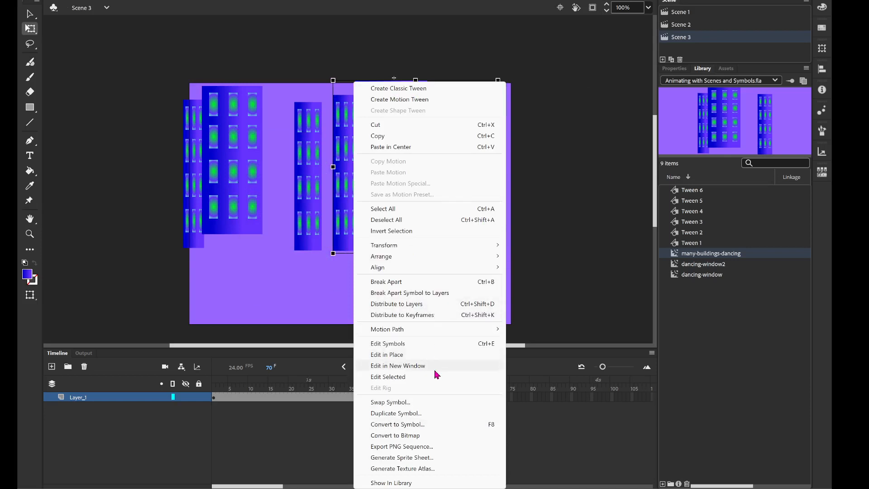
mouse_move(434, 247)
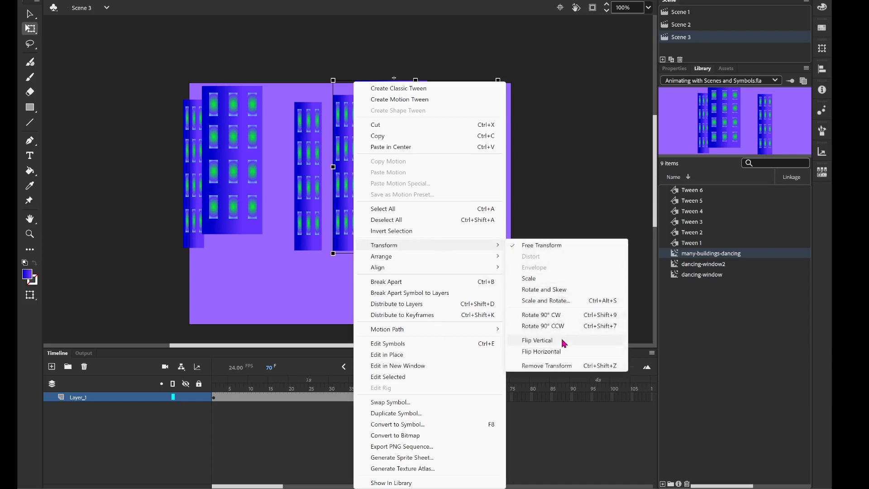
left_click(564, 351)
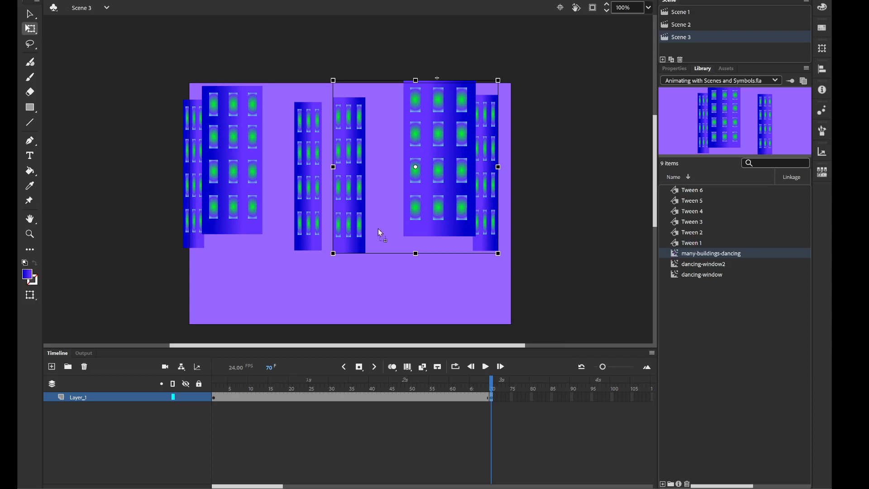
Add a third many-buildings-dancing instance at frame 70, flipped vertically and scaled down in the lower left of the stage.
left_click(313, 240)
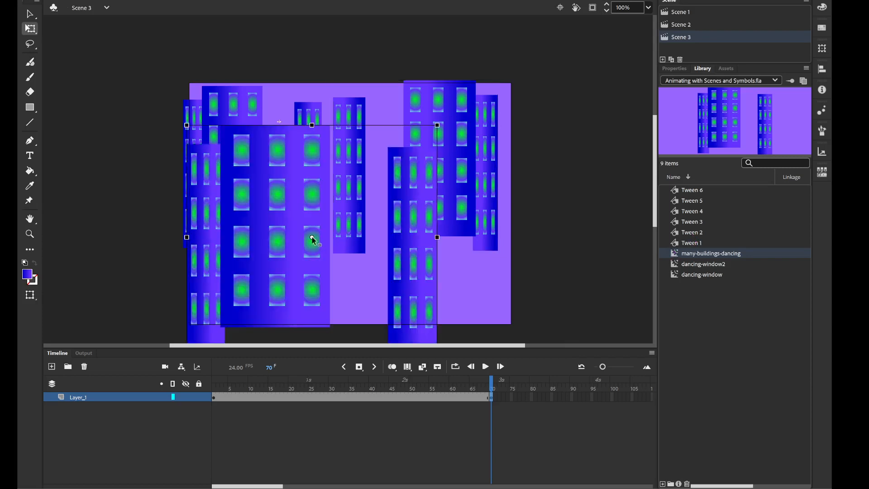
right_click(315, 239)
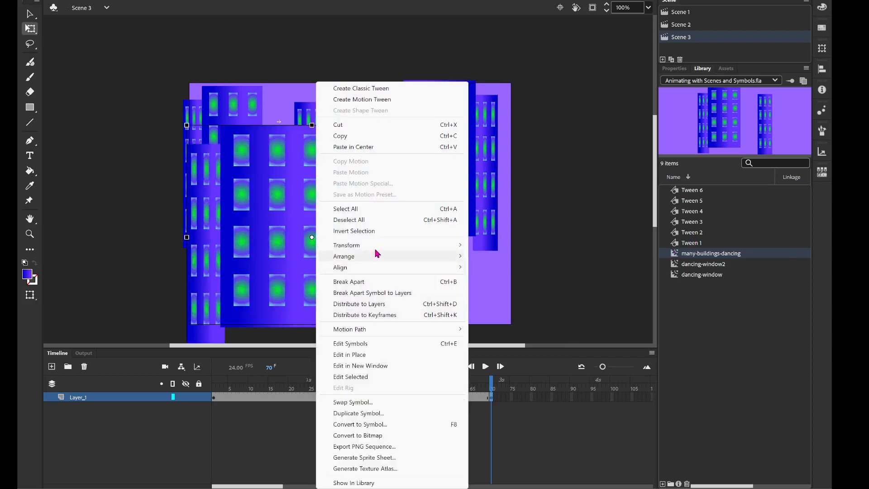
mouse_move(378, 246)
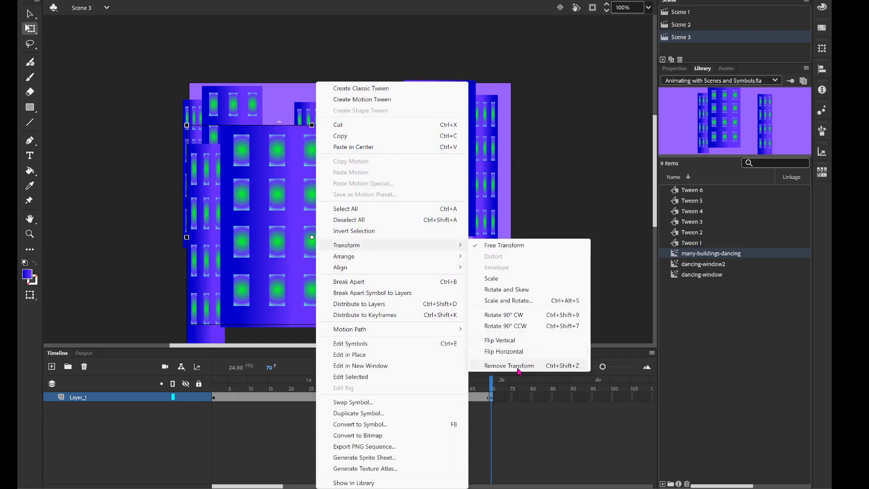
left_click(519, 344)
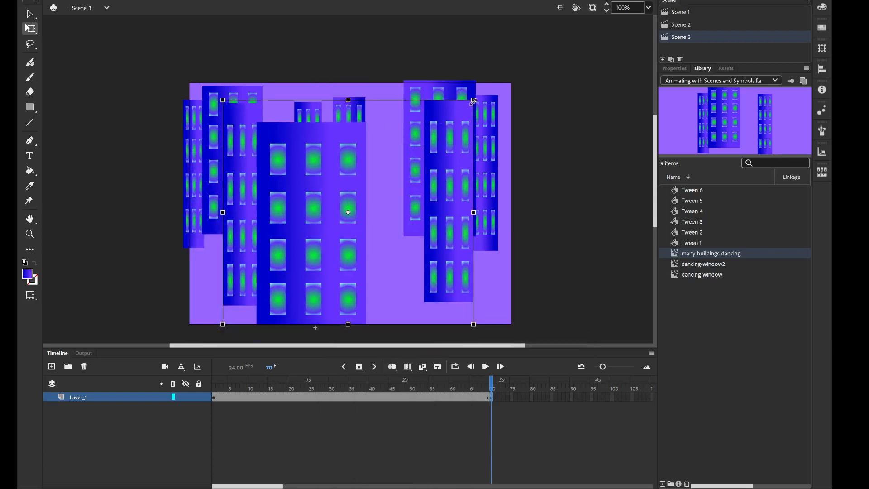
left_click_drag(473, 101, 397, 149)
left_click_drag(320, 209, 266, 240)
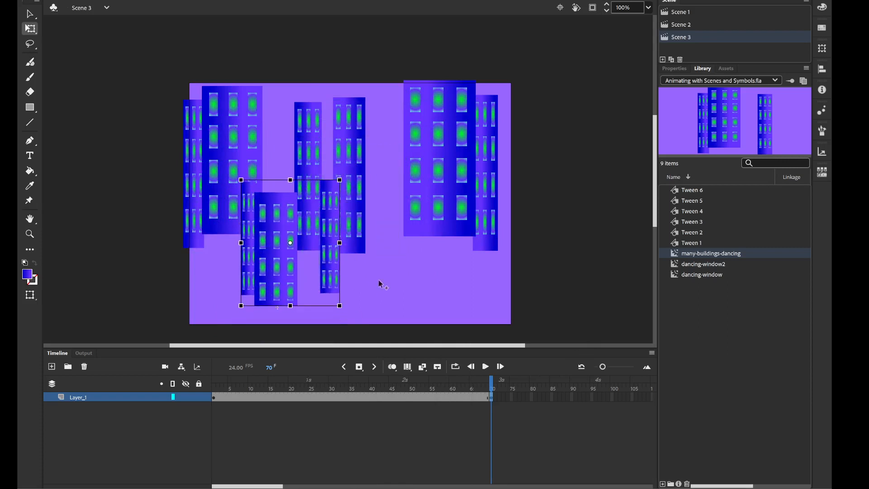
Duplicate the small lower-left instance to the lower right of the stage and flip the copy horizontally.
left_click_drag(281, 283, 407, 290)
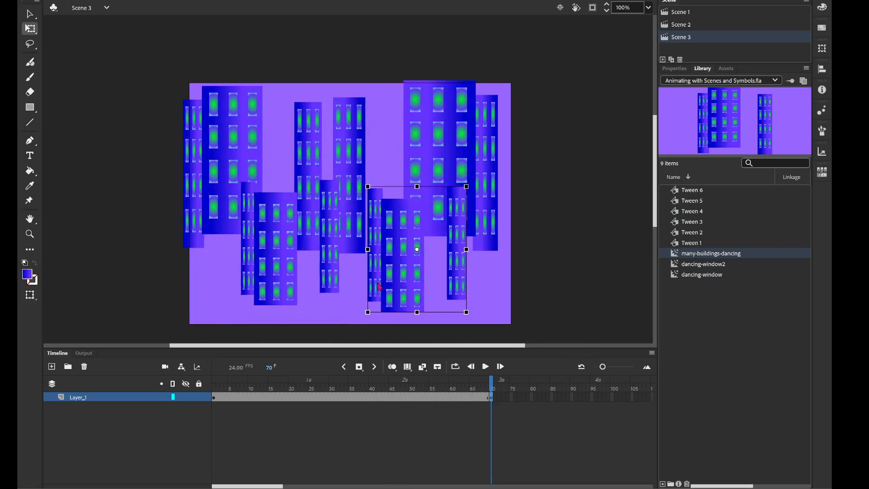
right_click(406, 291)
mouse_move(476, 247)
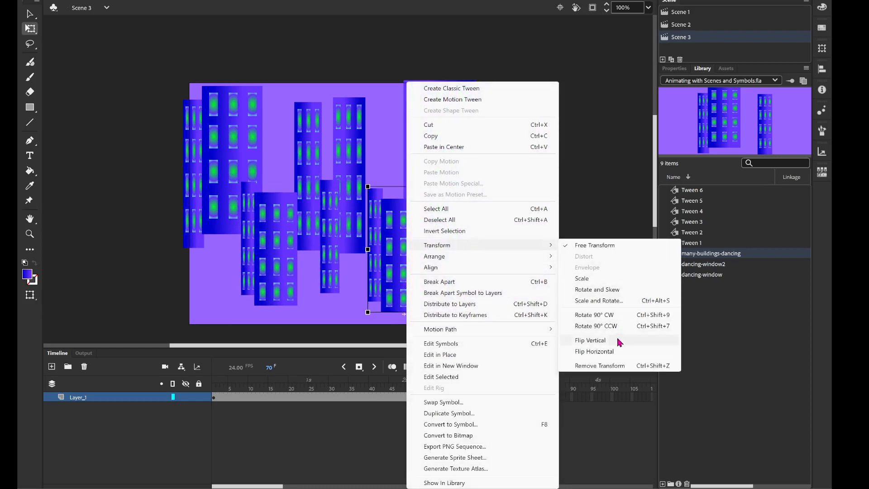
left_click(609, 352)
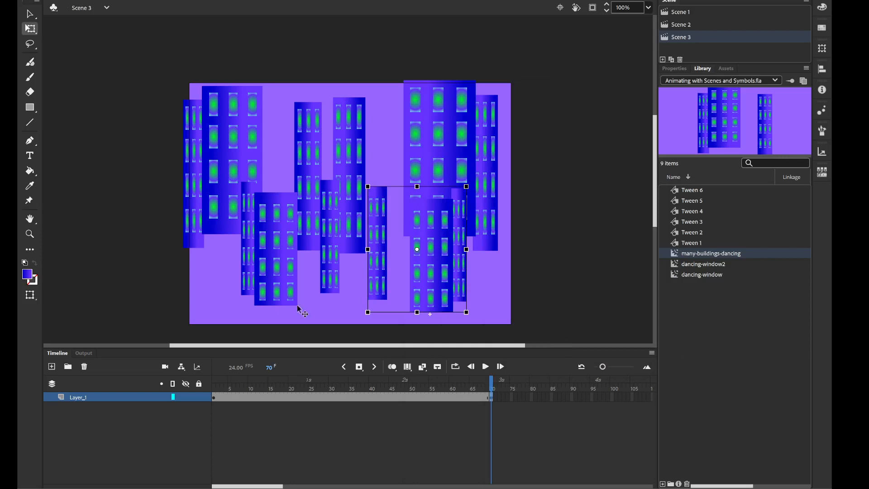
Play the timeline from frame 1, and preview Scene 3 with Test Scene.
left_click(218, 310)
left_click(213, 386)
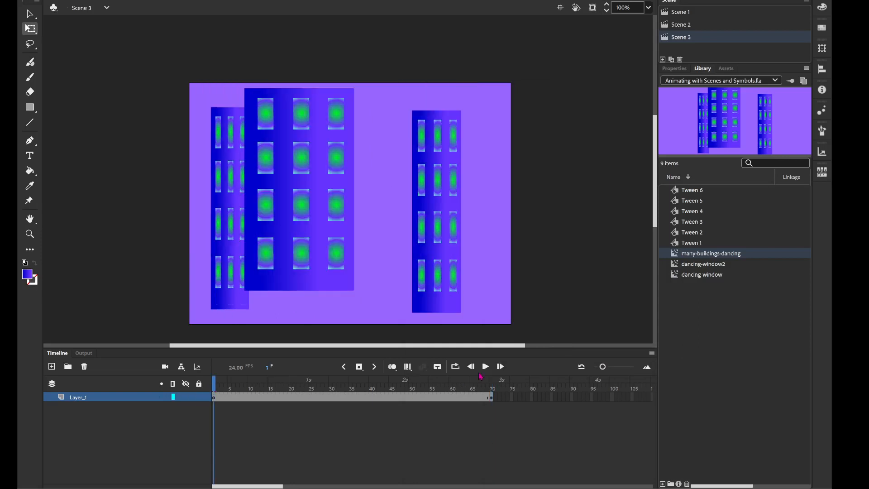
left_click(486, 366)
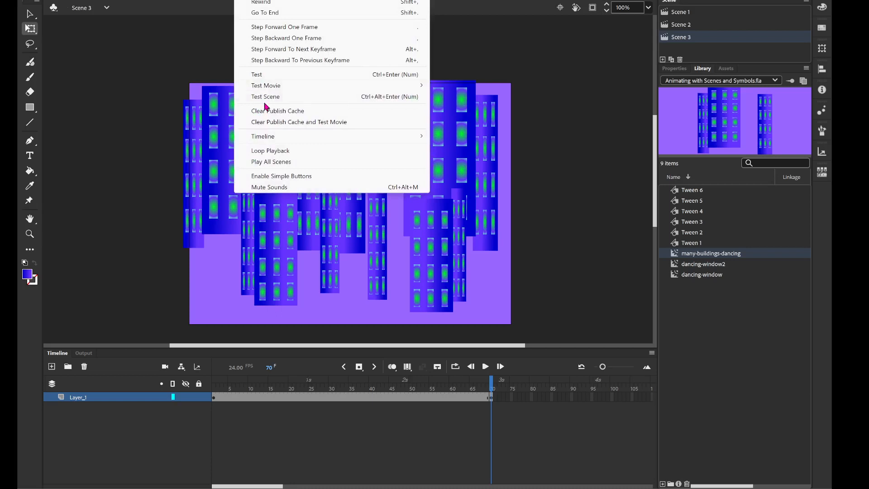
left_click(278, 98)
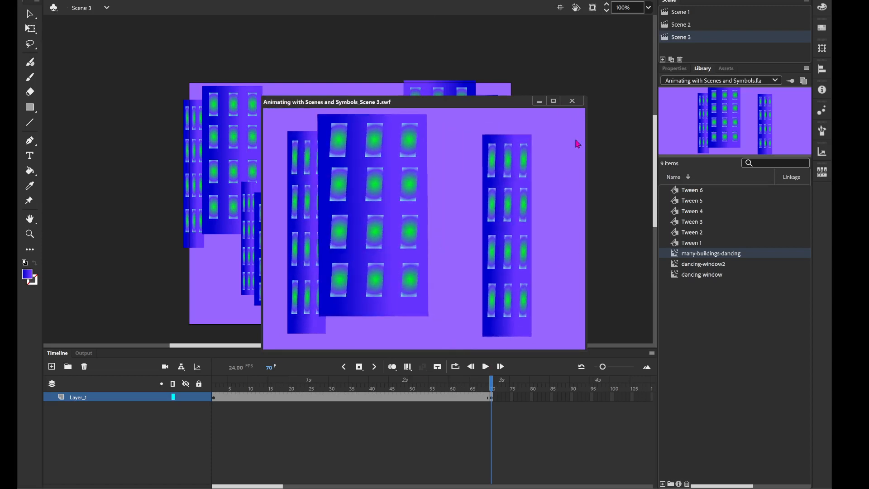
left_click(572, 100)
Copy the upper-left buildings instance from frame 70 and paste it into frame 1.
key("q")
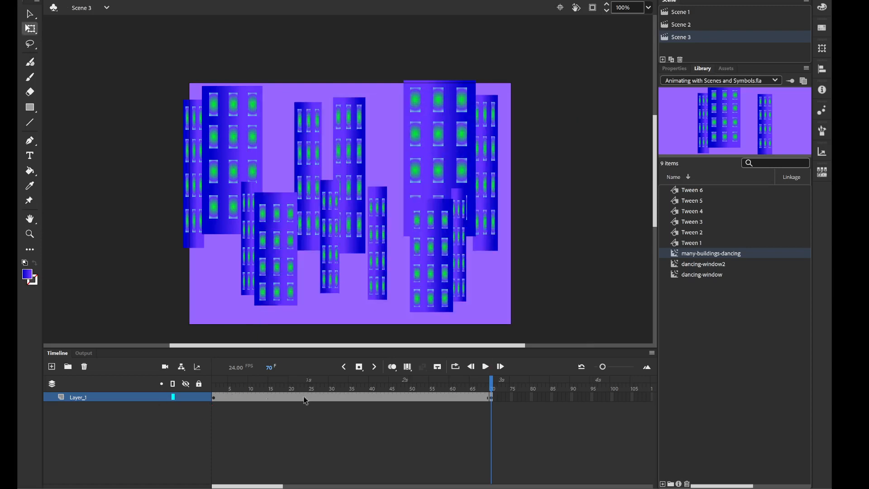
left_click(255, 221)
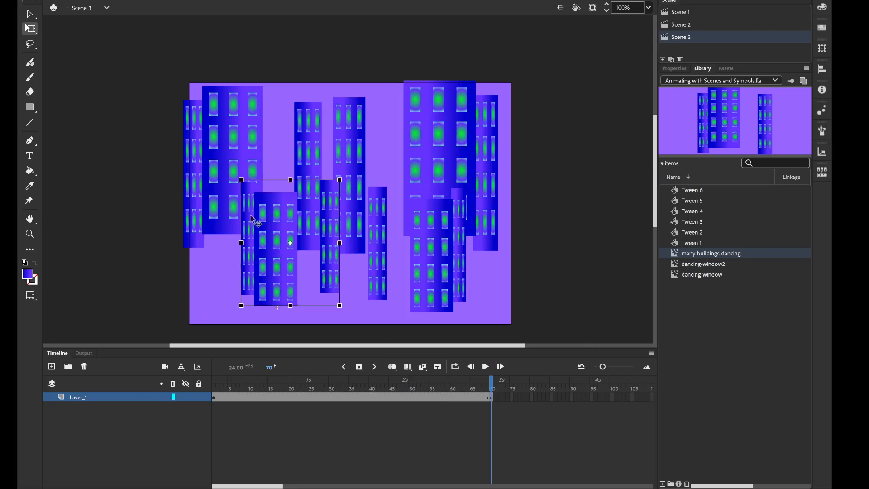
left_click(213, 155)
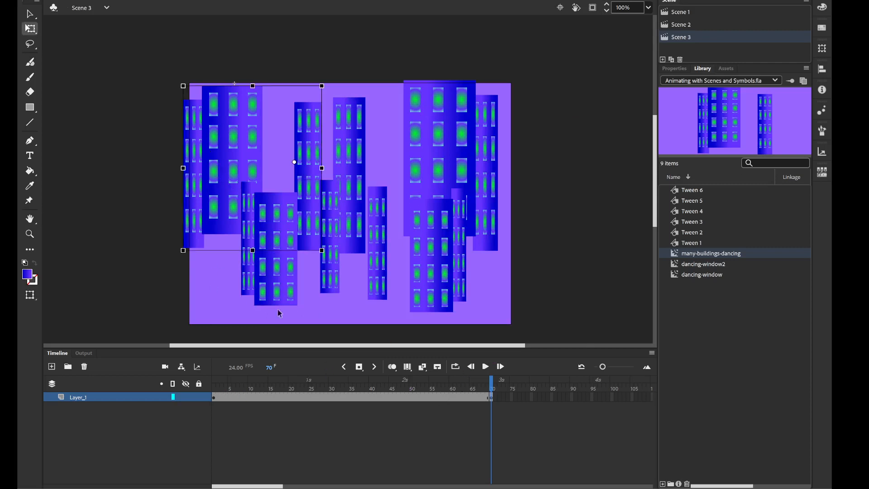
left_click(491, 400)
key("ctrl+a")
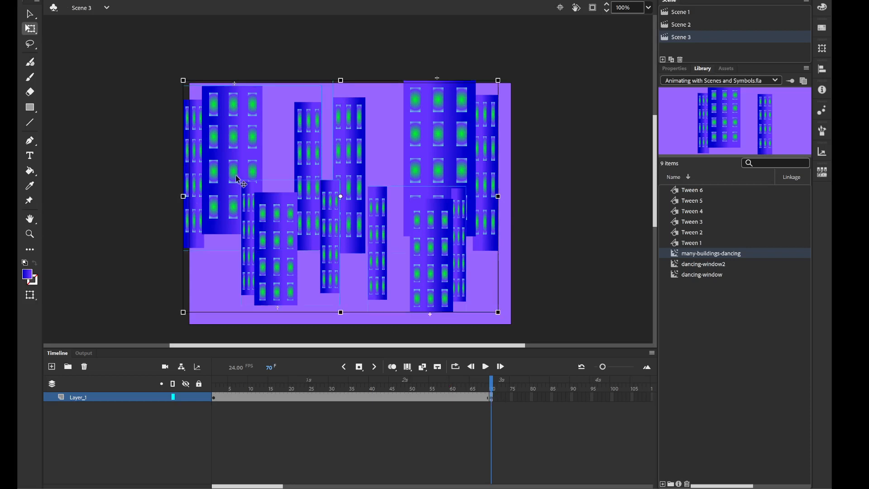
left_click(121, 241)
left_click(213, 181)
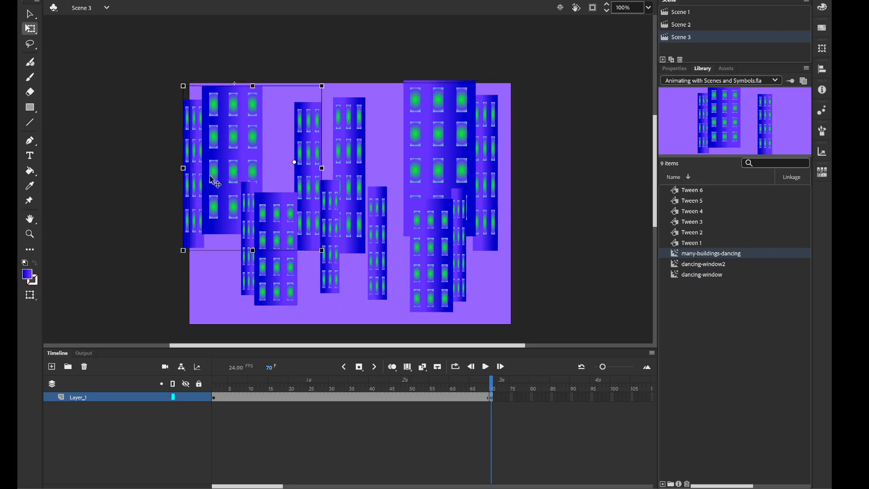
left_click(214, 398)
key("ctrl+v")
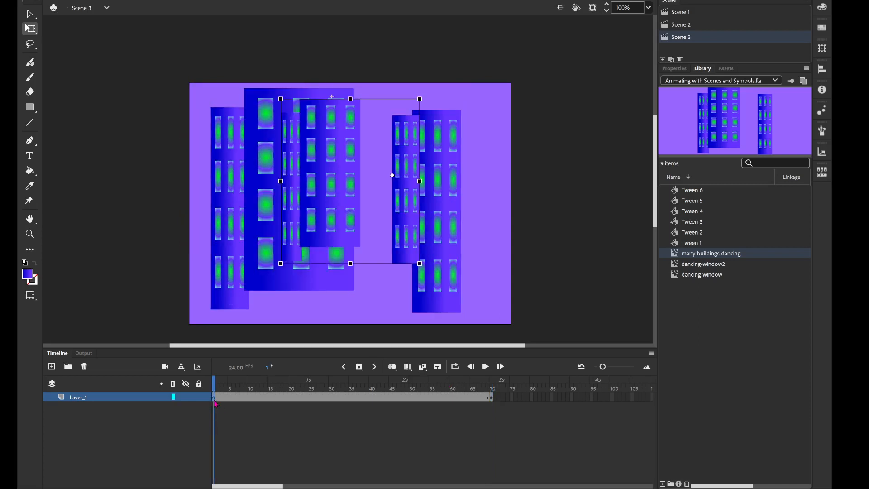
Copy the upper-right flipped instance from frame 70, paste it into frame 1, and move it toward the stage's right edge.
left_click(494, 398)
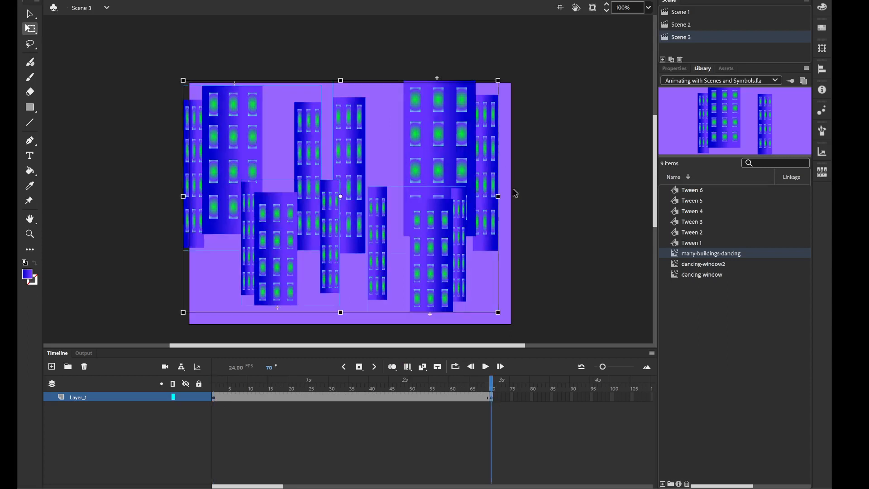
left_click(515, 193)
left_click(487, 161)
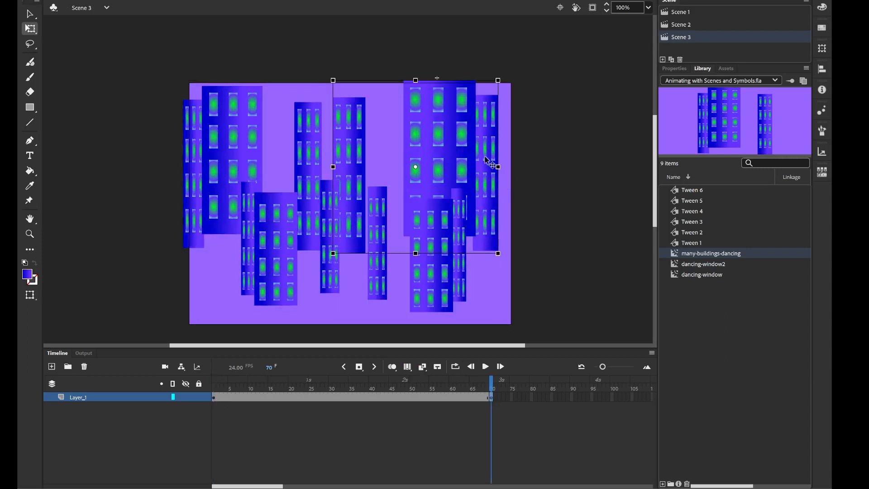
left_click(213, 396)
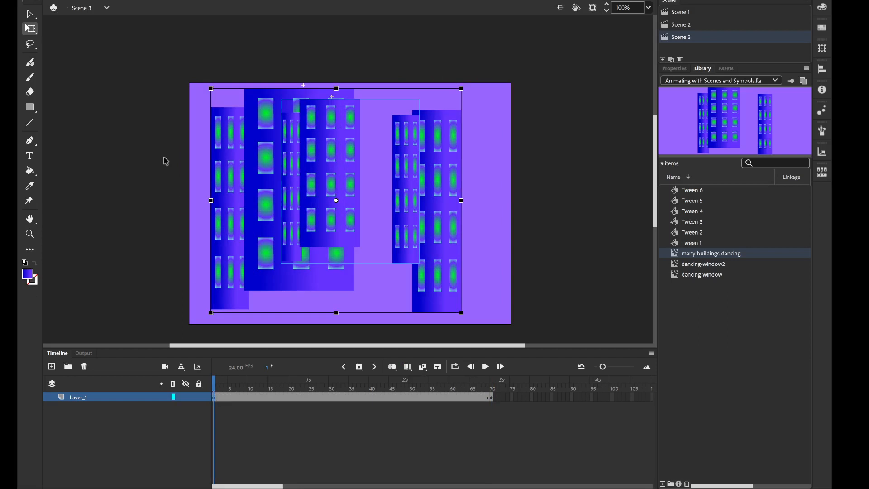
key("ctrl+v")
left_click_drag(368, 191, 440, 183)
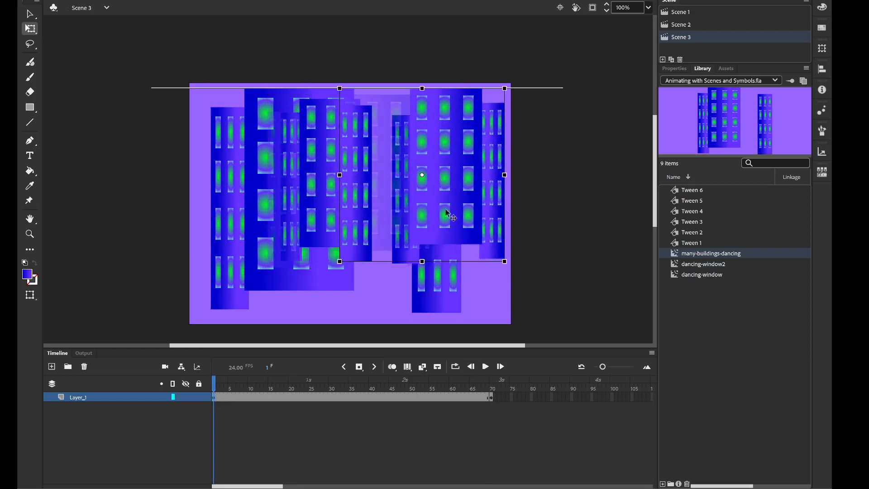
Copy the two small lower buildings instances together from frame 70 and paste them into frame 1.
left_click(494, 398)
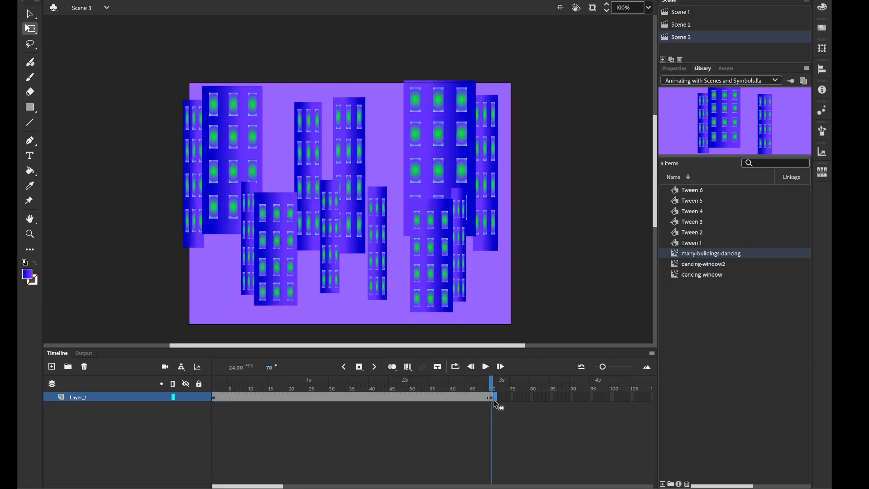
left_click(494, 398)
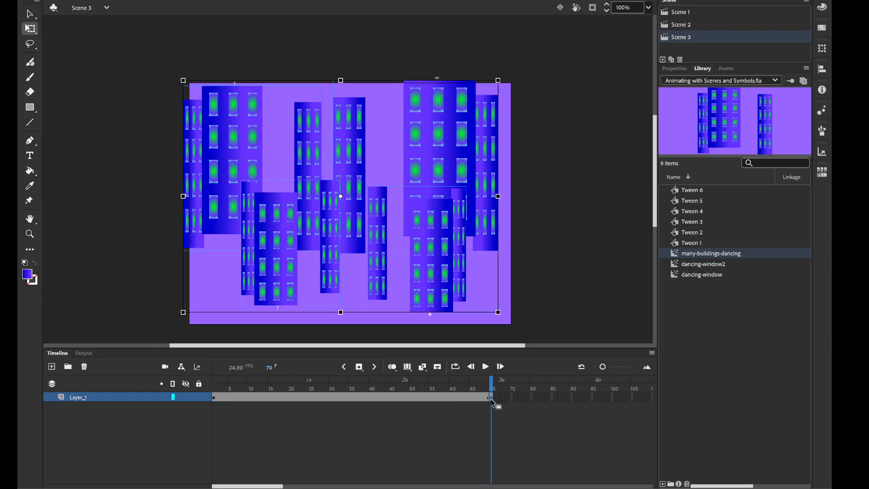
left_click(474, 415)
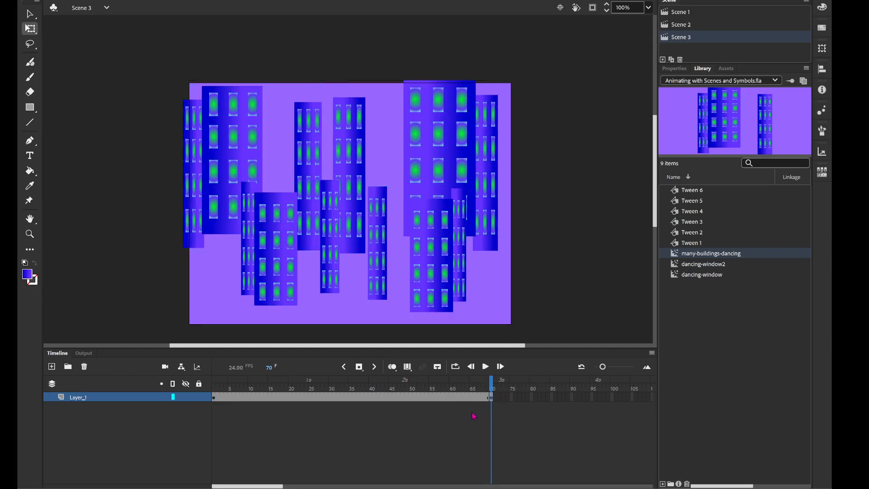
left_click(488, 398)
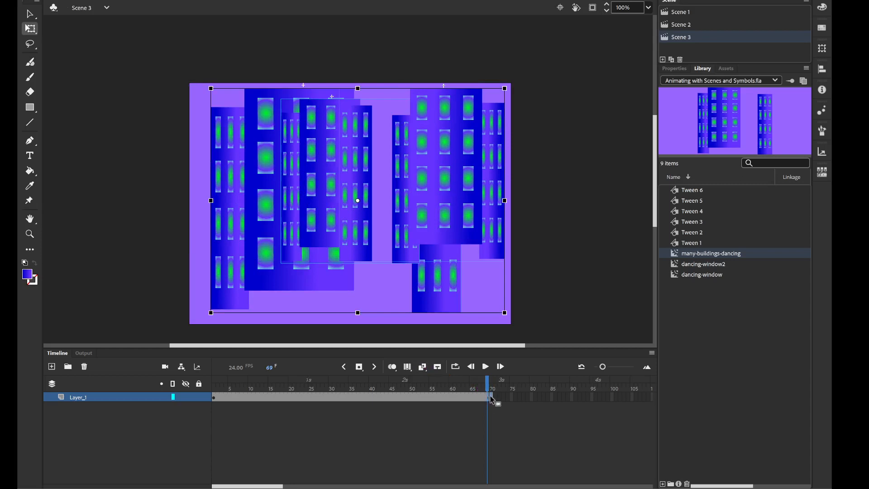
left_click(491, 397)
left_click(63, 195)
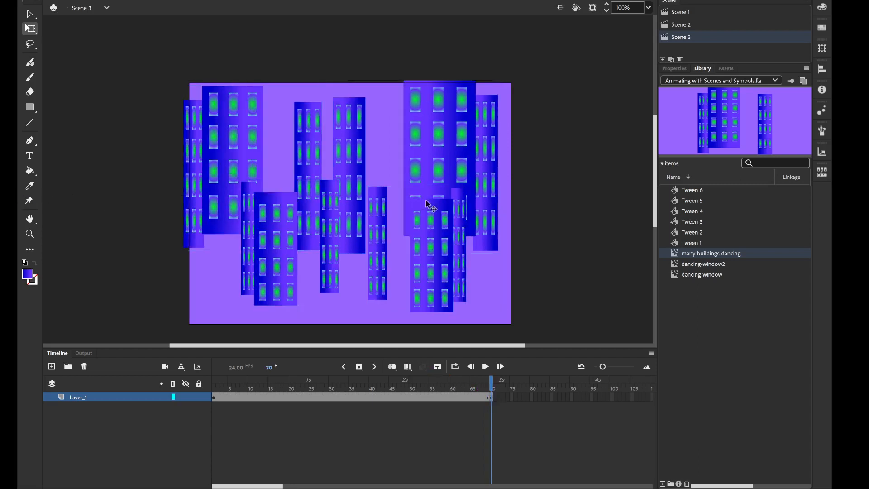
left_click(307, 150)
left_click(358, 150)
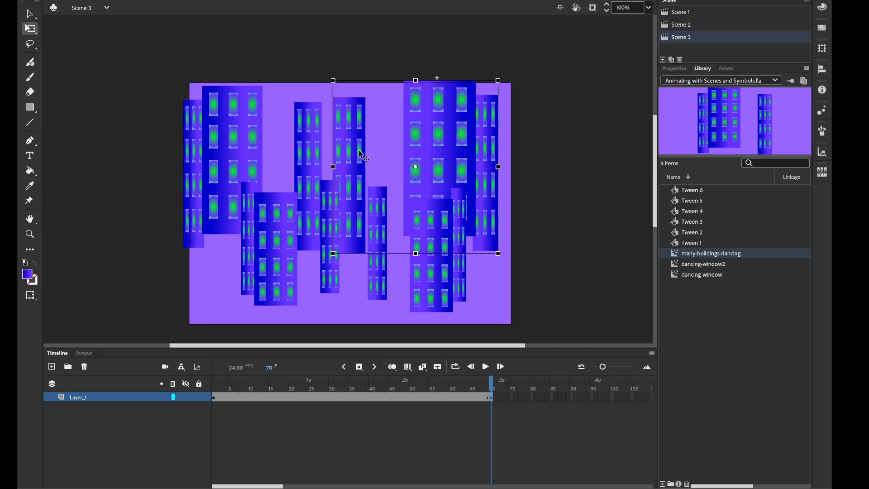
left_click(376, 280)
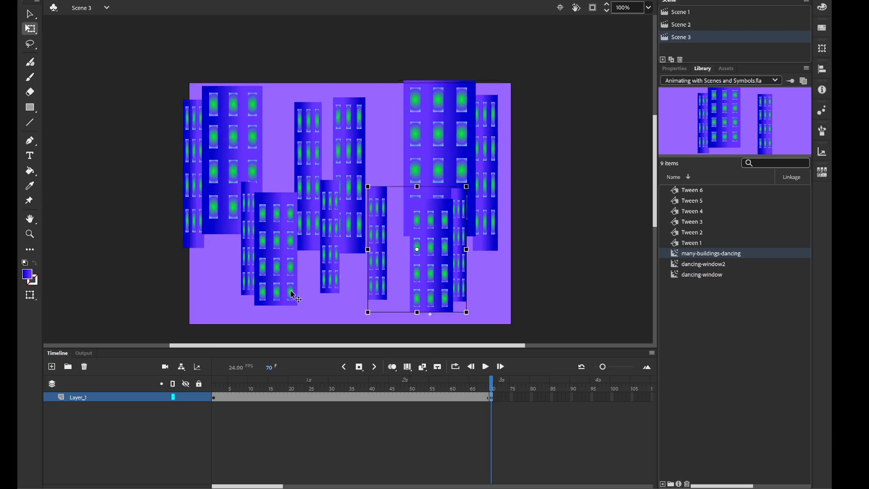
left_click(292, 296, "shift")
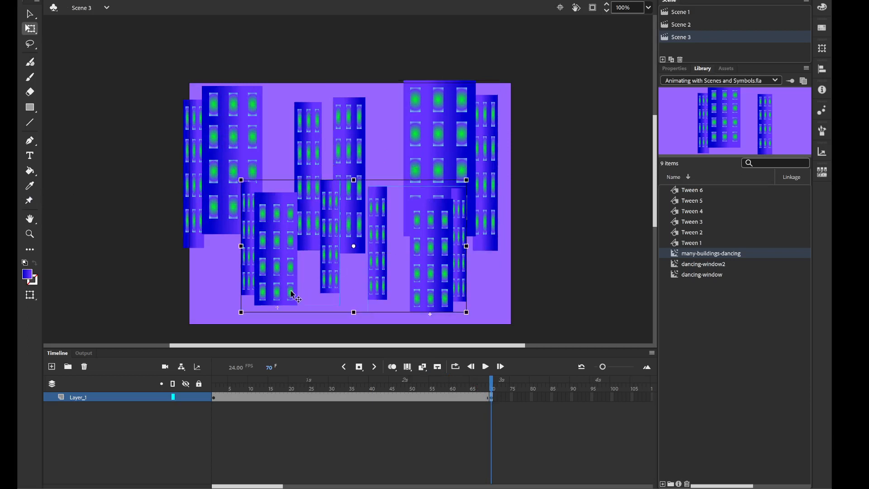
left_click(215, 401)
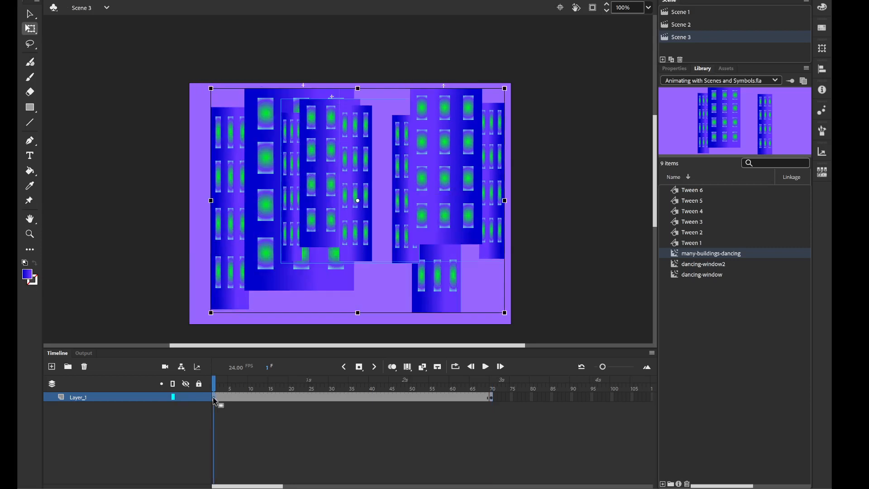
left_click(115, 196)
key("ctrl+v")
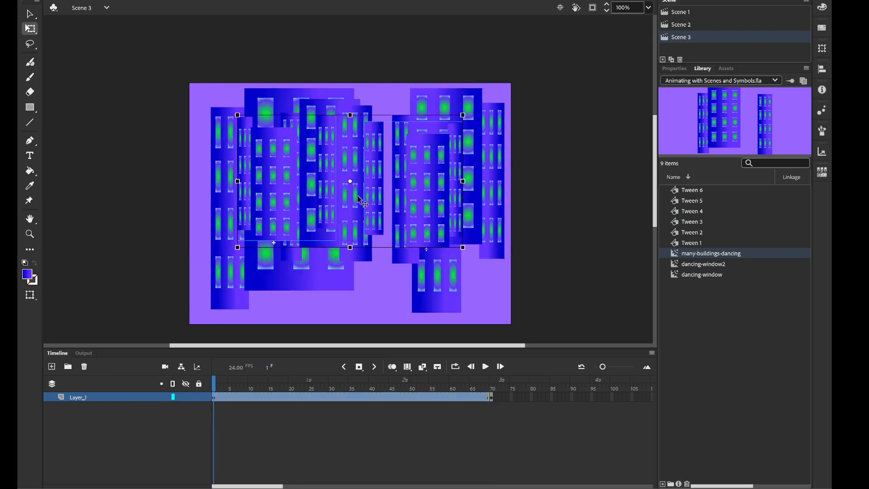
left_click(362, 421)
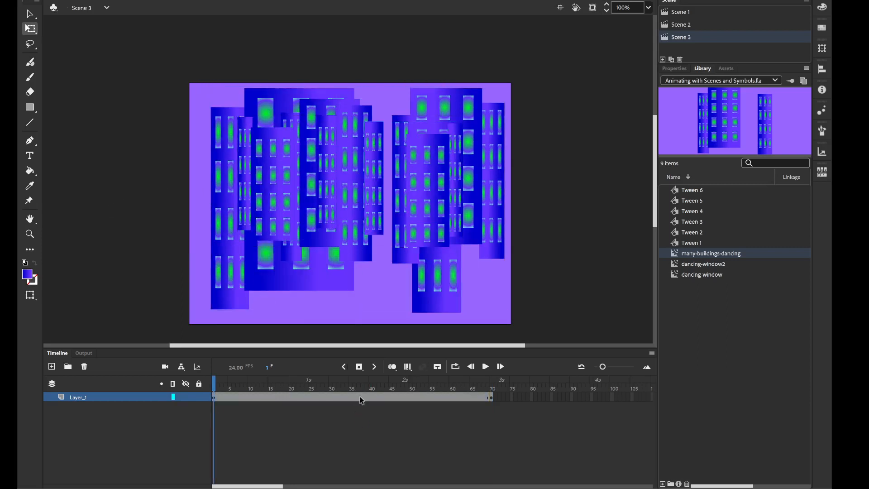
left_click(360, 397)
right_click(360, 397)
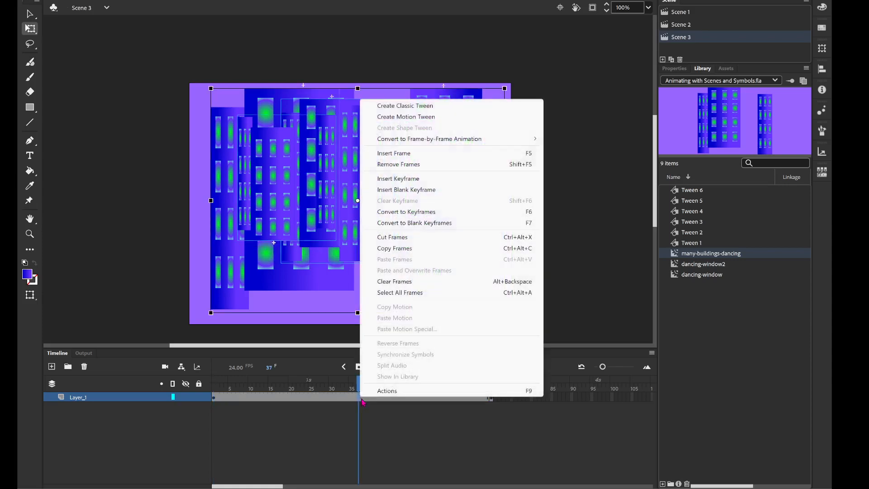
left_click(426, 106)
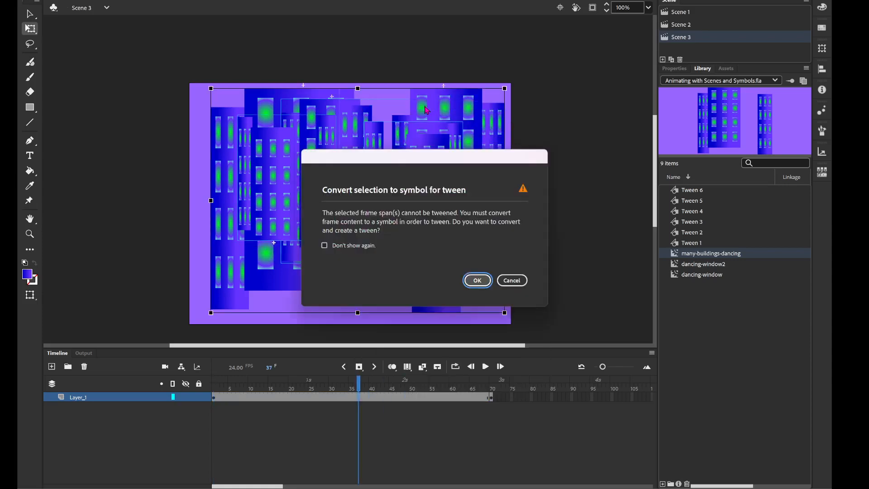
left_click(512, 280)
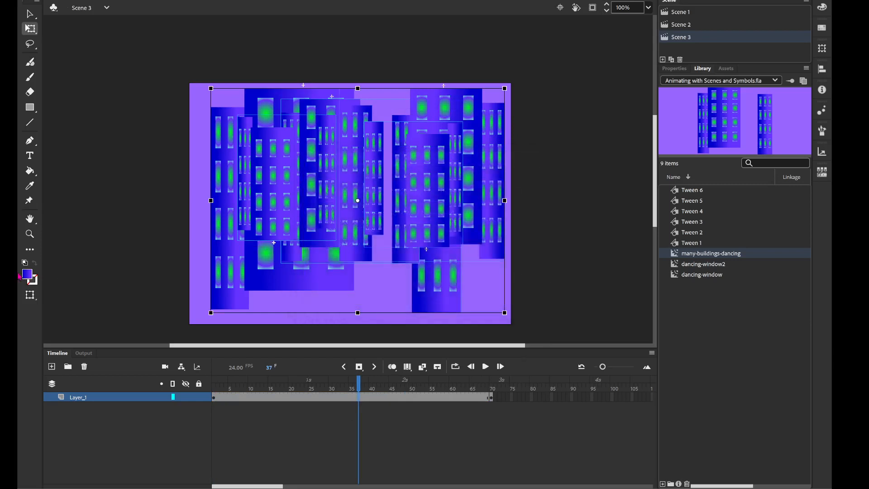
left_click(117, 243)
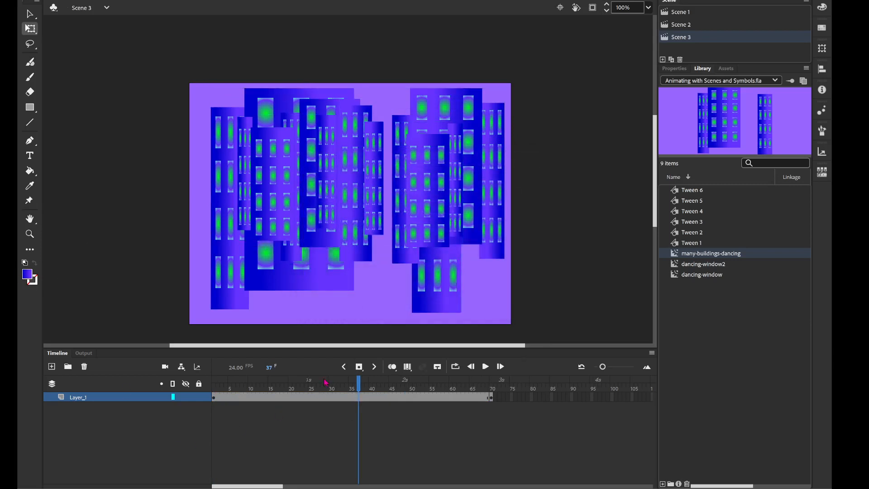
Return to frame 1, preview Scene 3 with Test Scene, and close the preview.
left_click(216, 392)
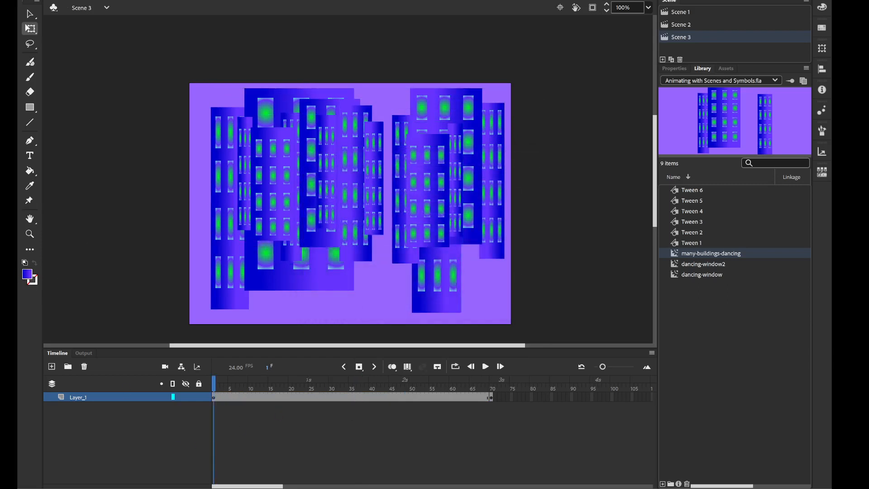
left_click(218, 0)
mouse_move(248, 0)
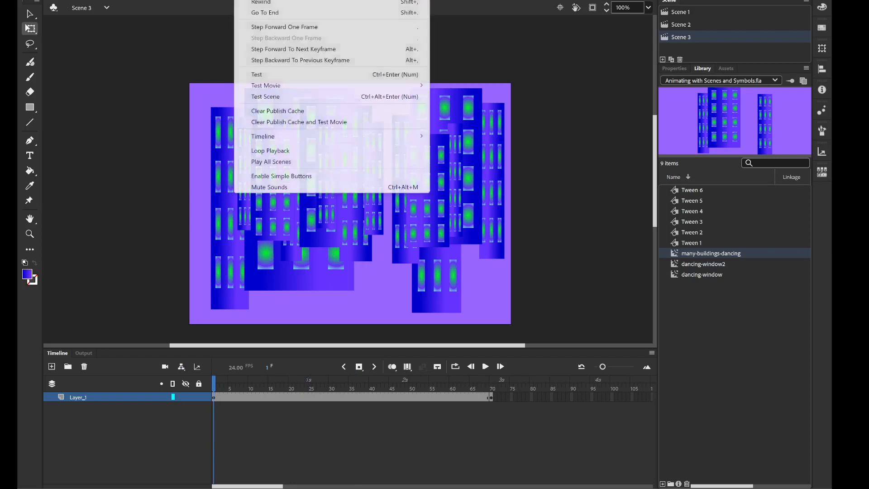
left_click(312, 96)
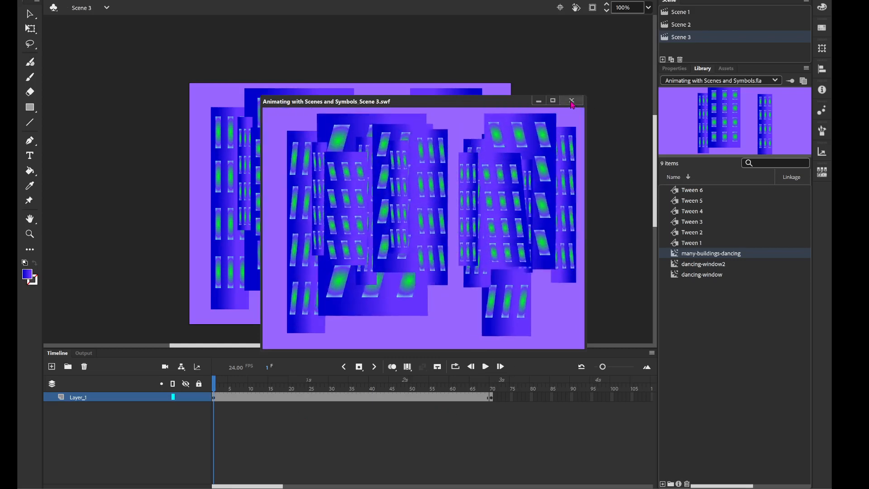
left_click(571, 102)
key("q")
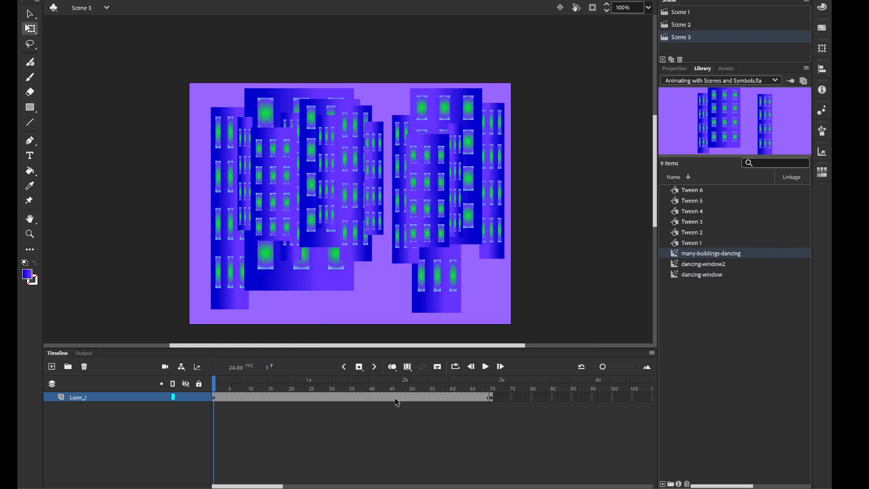
left_click(494, 398)
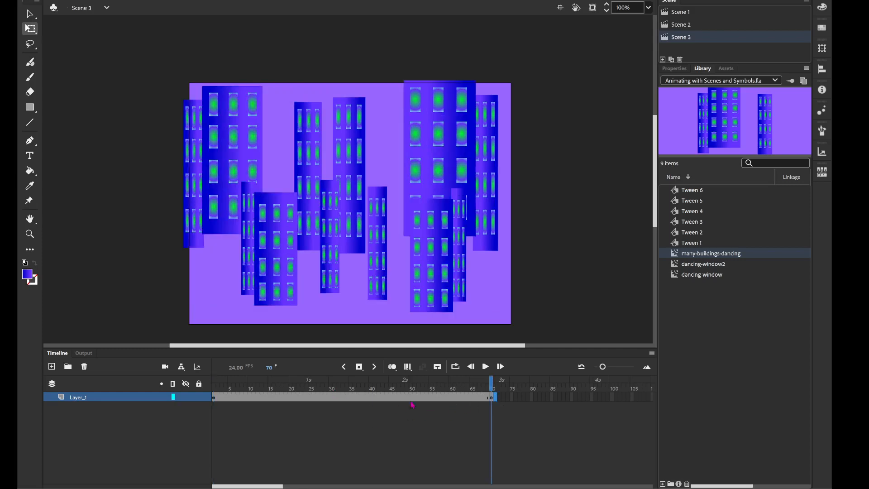
left_click(360, 397)
right_click(359, 397)
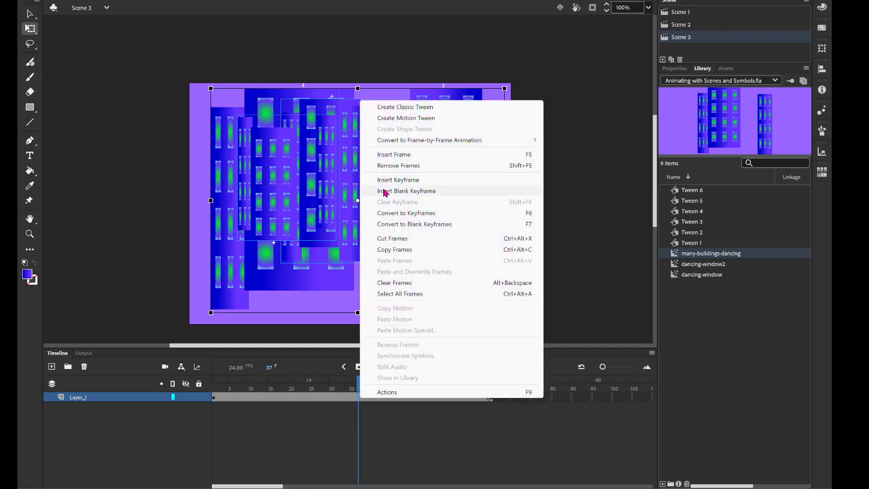
left_click(424, 119)
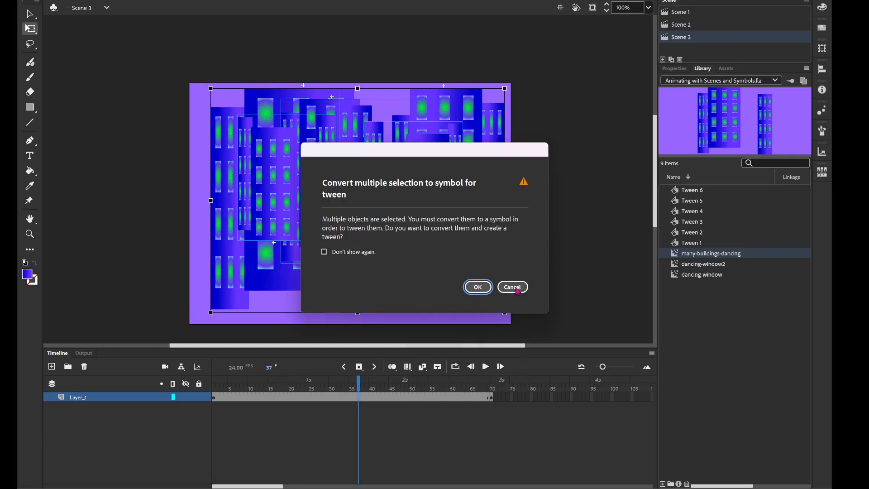
left_click(516, 288)
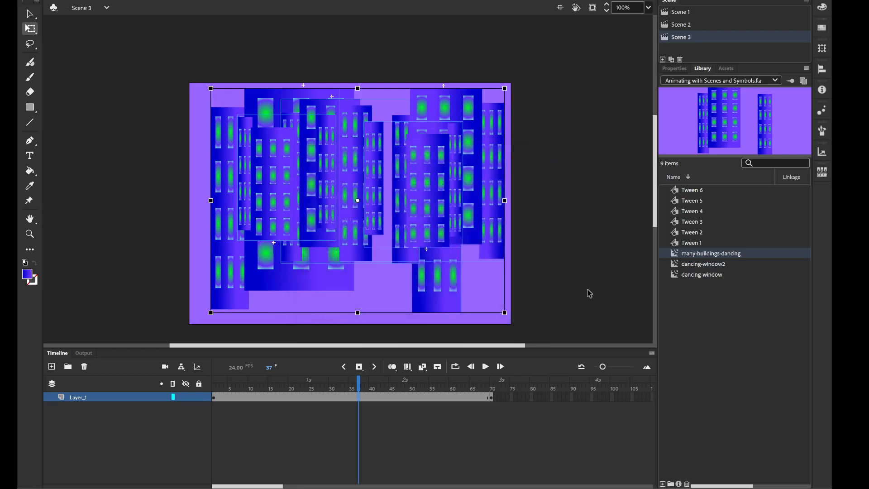
left_click(589, 294)
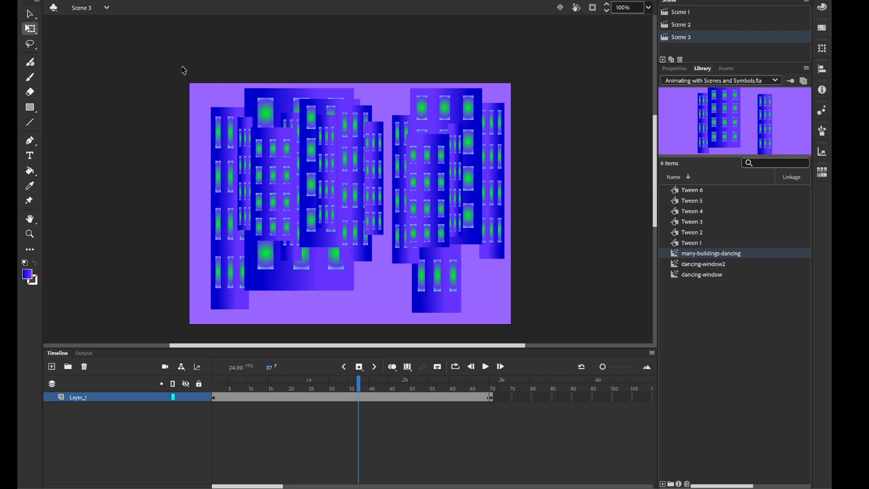
Preview the whole movie with all its scenes using Test Movie in Animate, and close the preview.
left_click(212, 0)
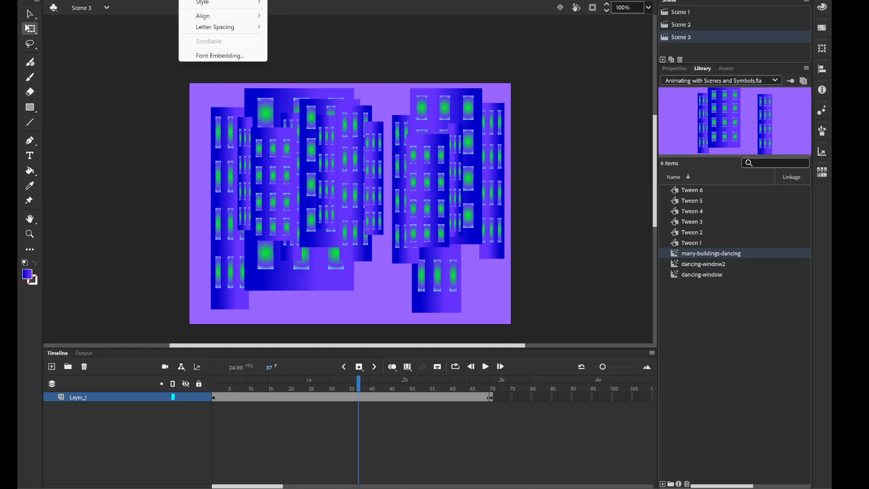
mouse_move(247, 0)
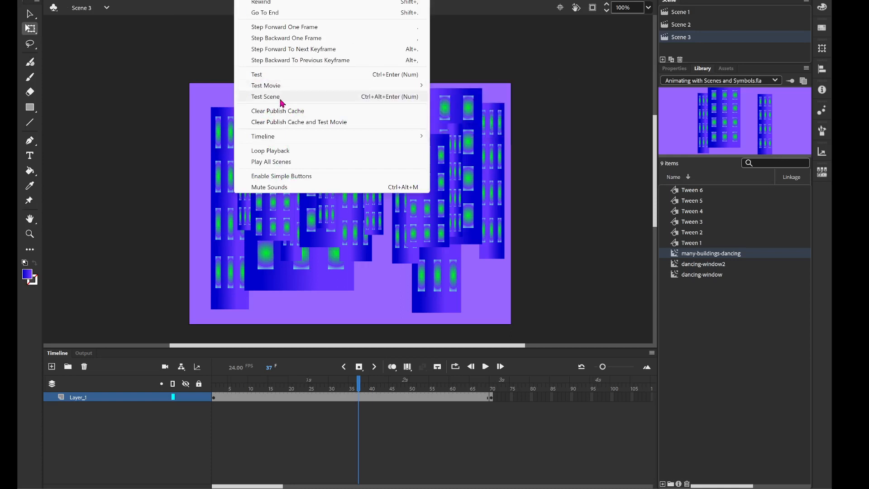
mouse_move(281, 86)
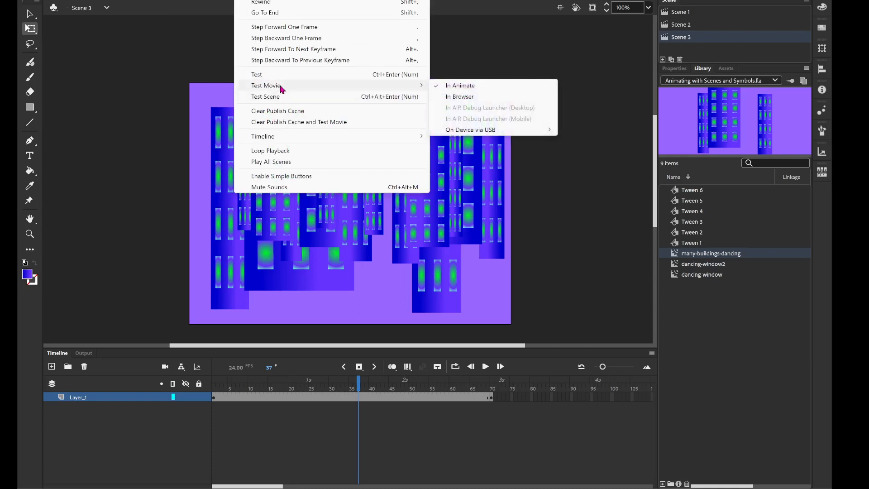
left_click(455, 89)
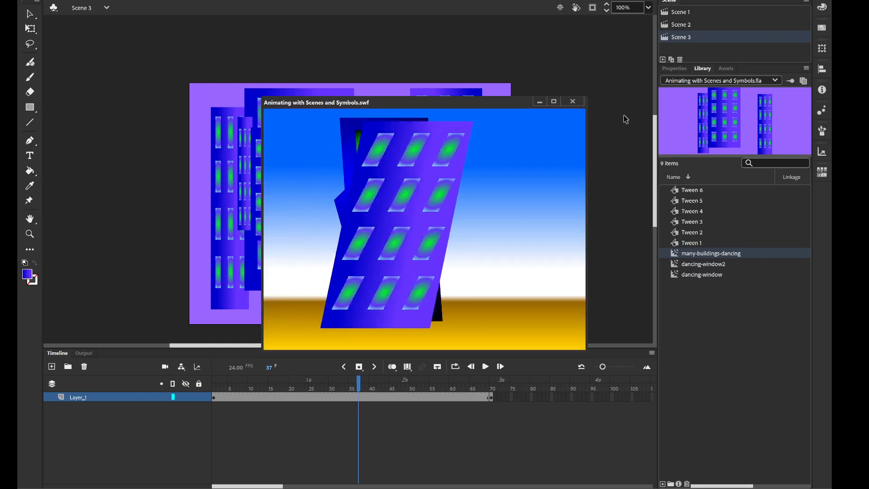
left_click(573, 101)
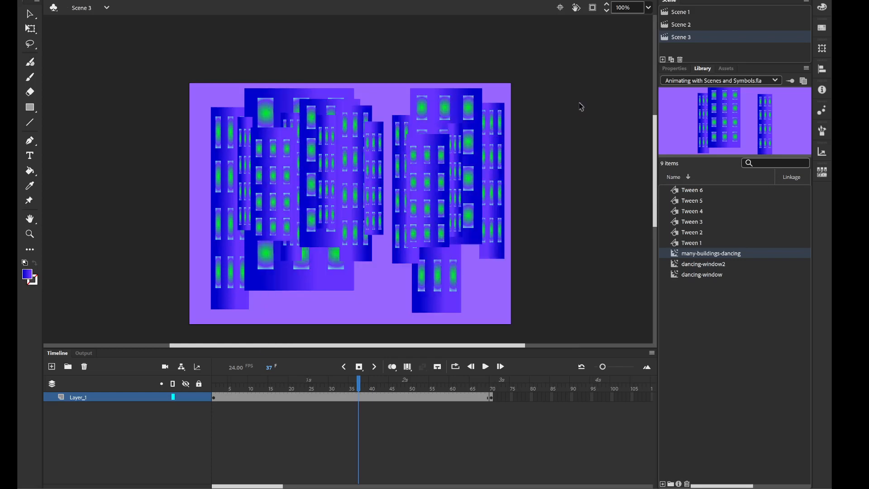
key("q")
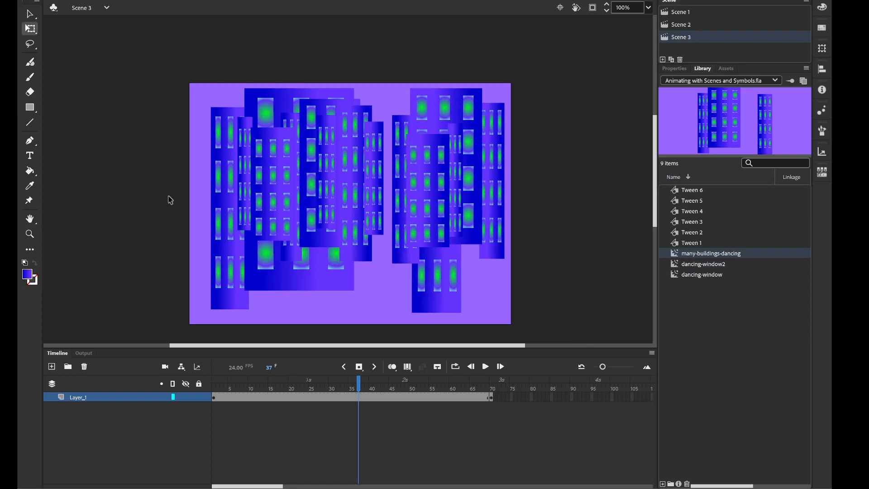